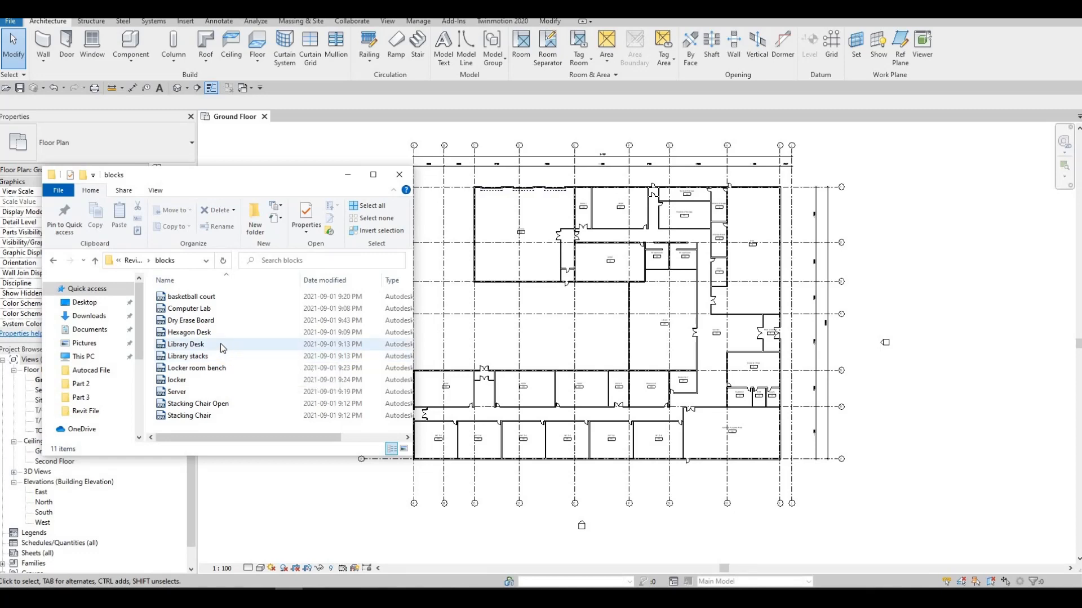
Load the basketball court family from the blocks folder and place a backstop centred near the Gym's north wall.
left_click(199, 297)
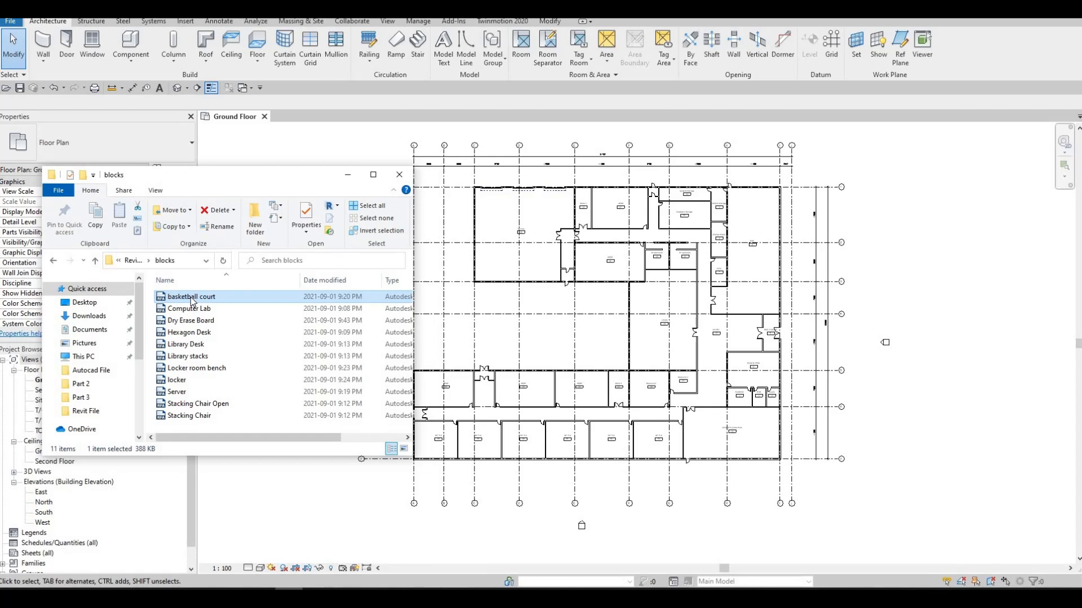
left_click_drag(190, 300, 599, 301)
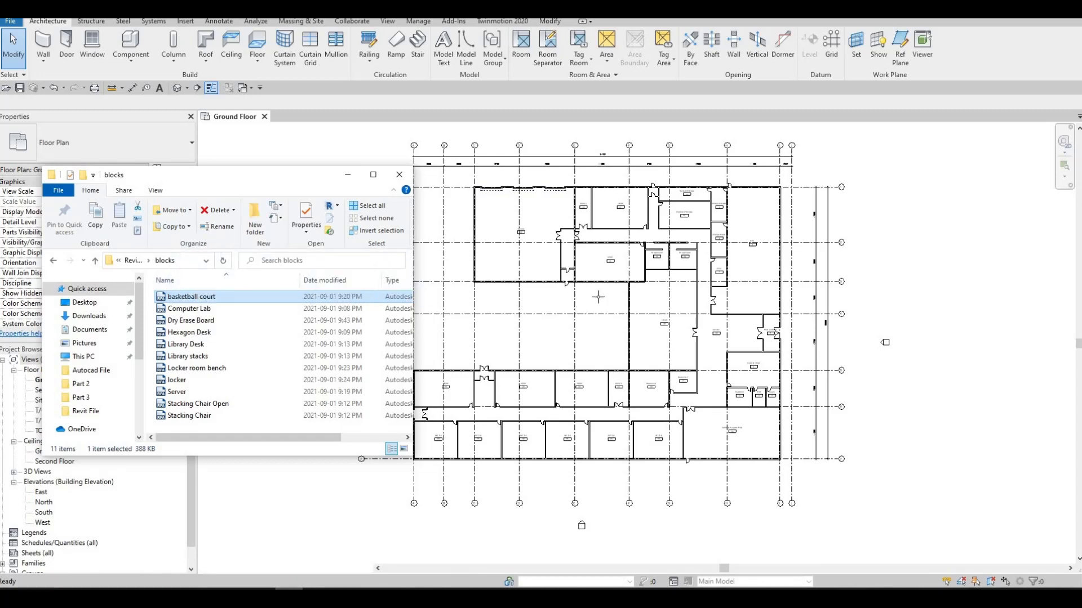
scroll(733, 200, "up", 5)
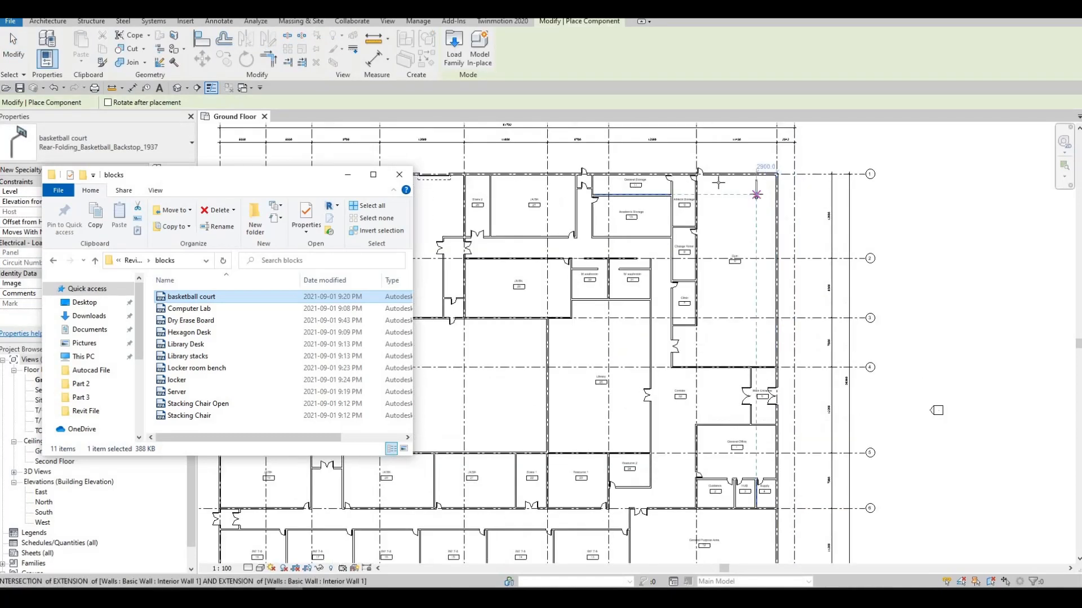
scroll(729, 197, "up", 1)
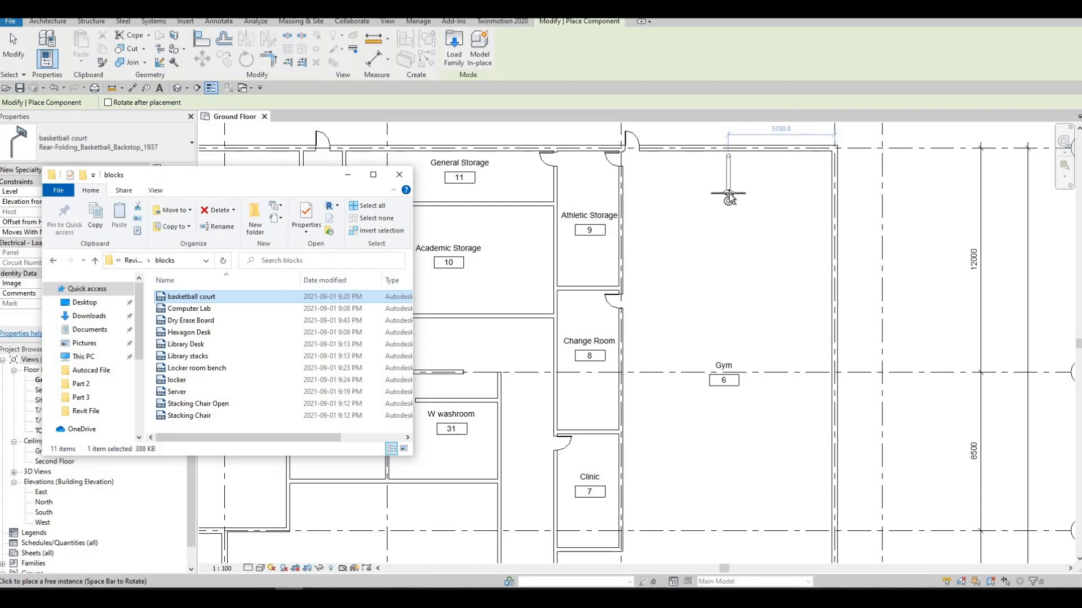
left_click(728, 264)
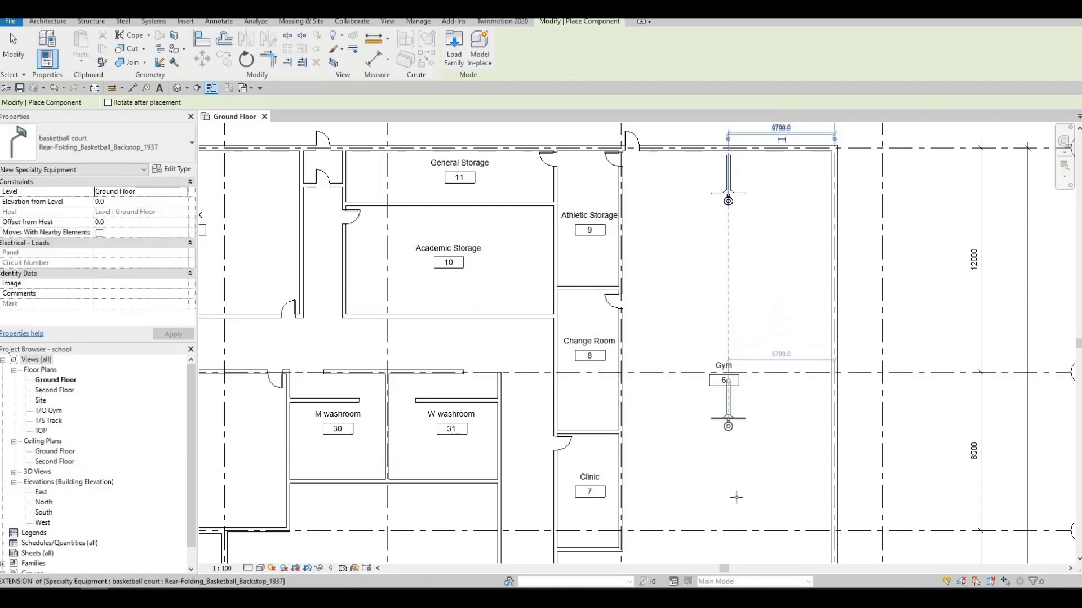
Place a second basketball backstop in the southern part of the Gym, rotated to face the first one, and end the placement.
key("space")
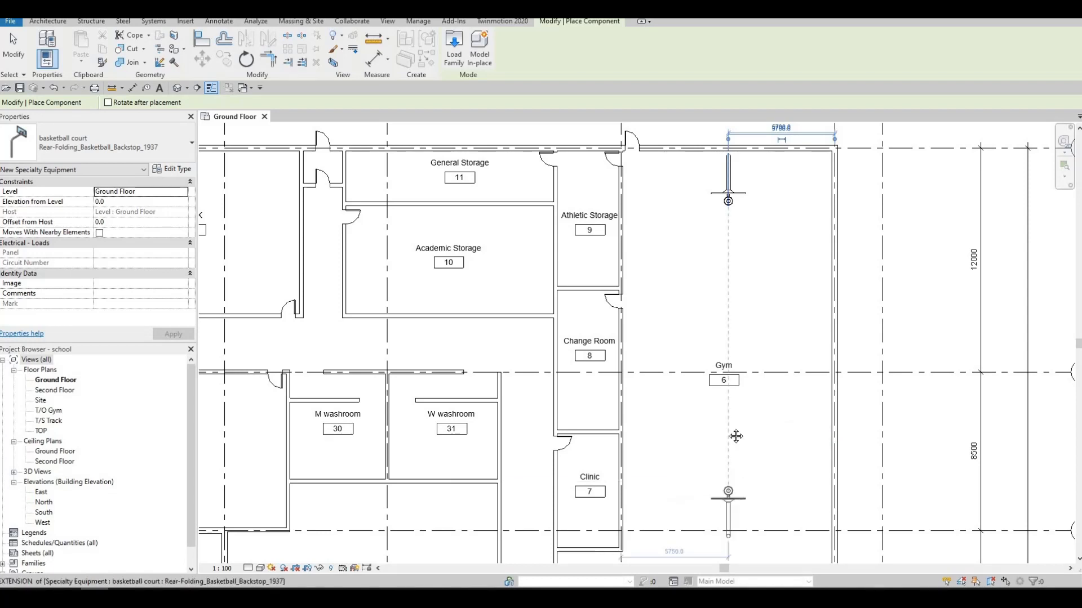
left_click(728, 494)
middle_click_drag(723, 382, 719, 263)
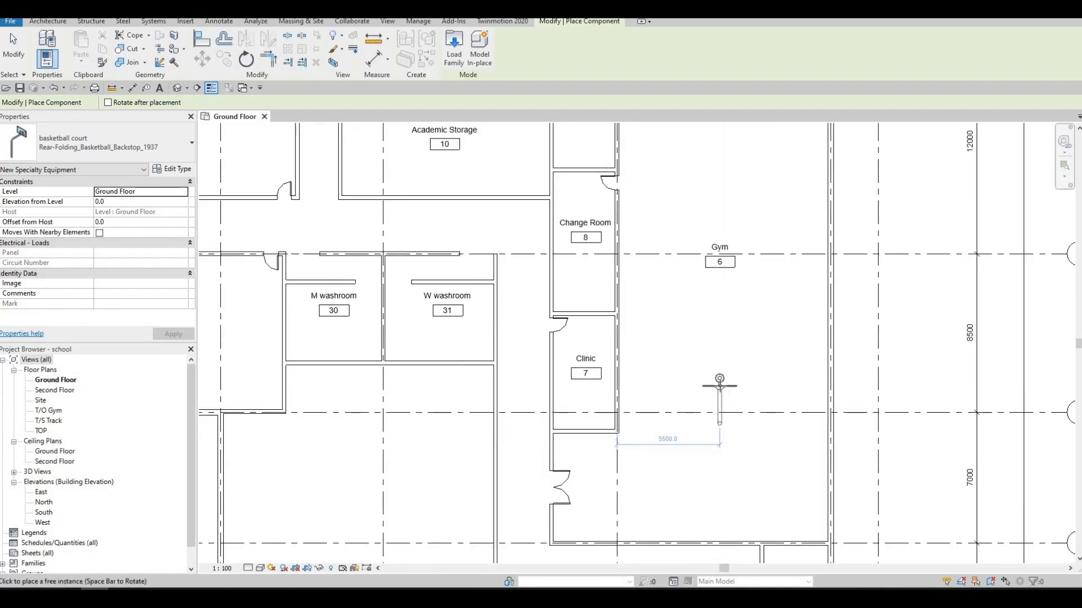
left_click(757, 360)
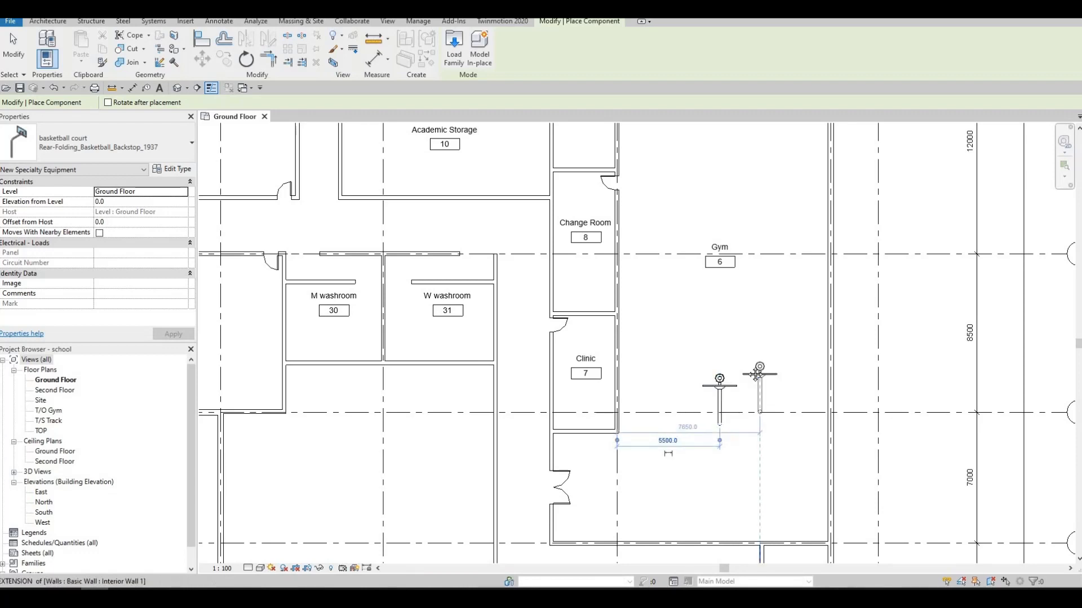
scroll(750, 366, "down", 3)
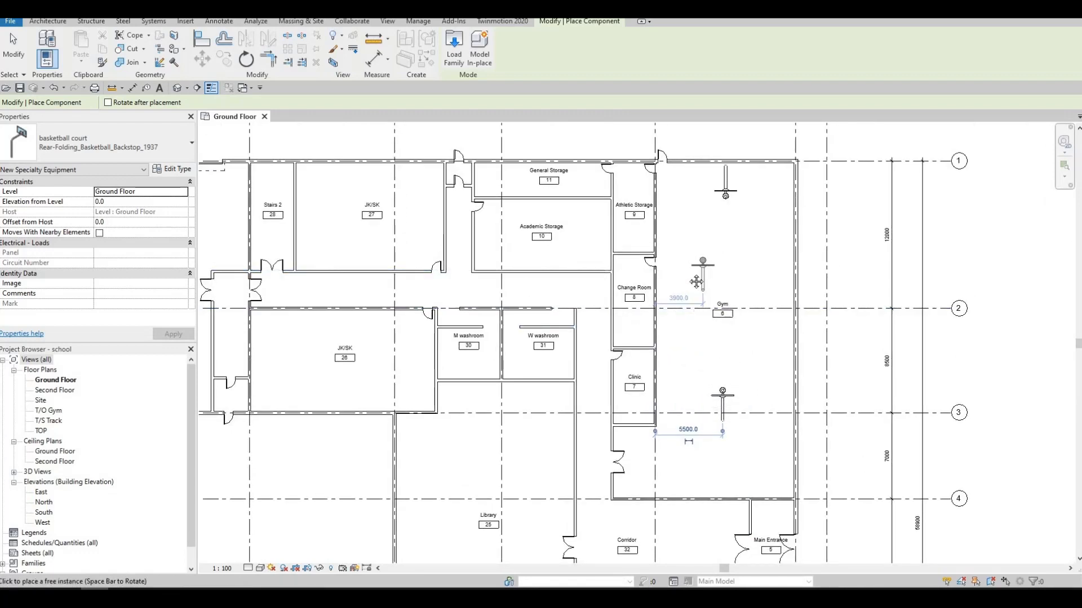
middle_click_drag(689, 269, 730, 254)
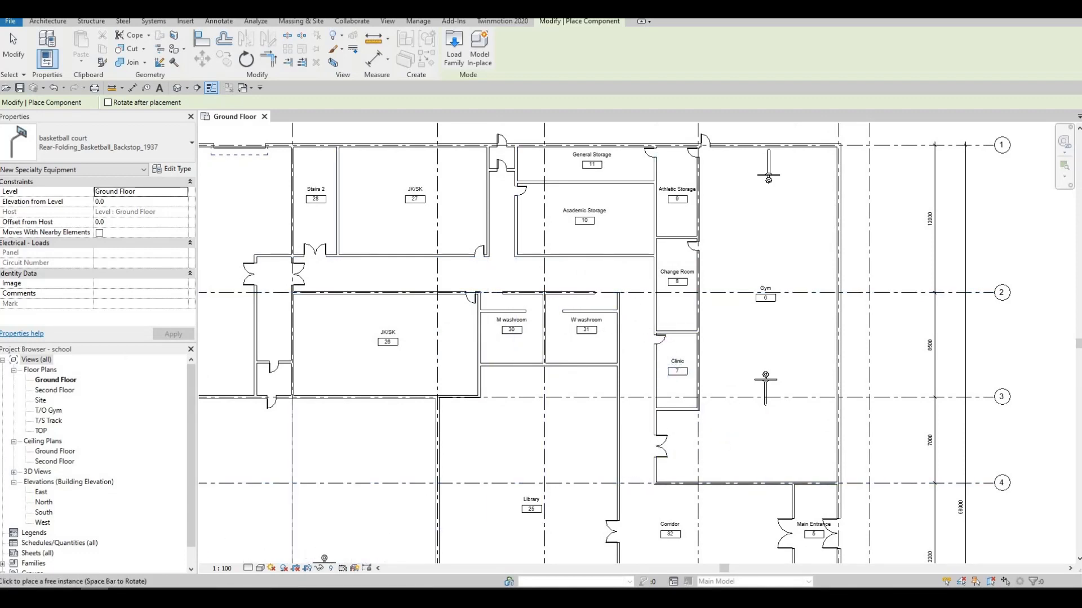
key("Escape")
Load the Computer Lab family from the blocks folder and place two units side by side along Resource 1's north wall.
key("alt+Tab")
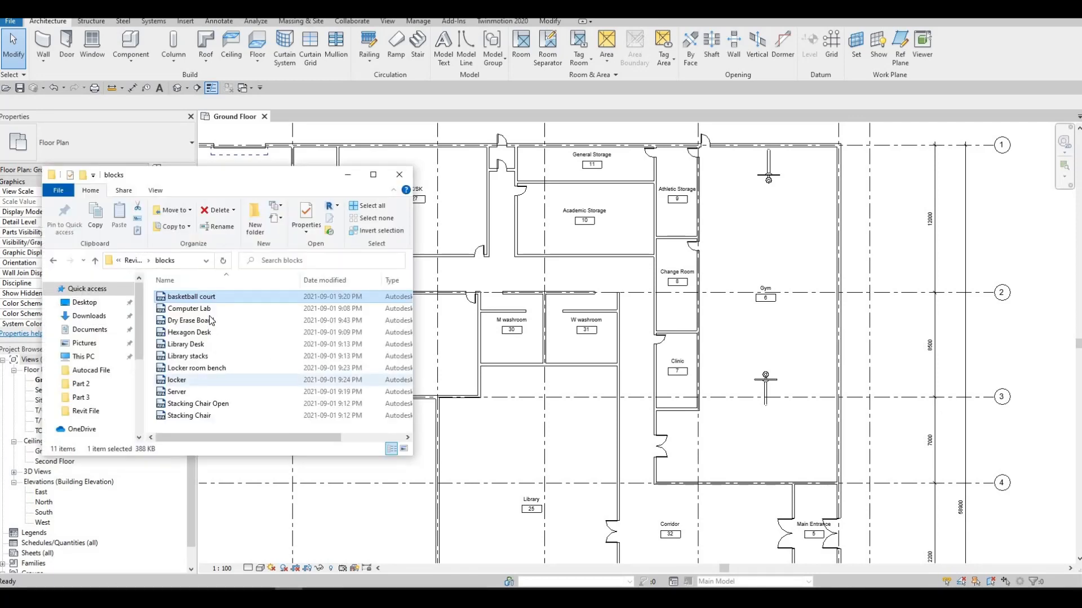
left_click_drag(276, 308, 642, 382)
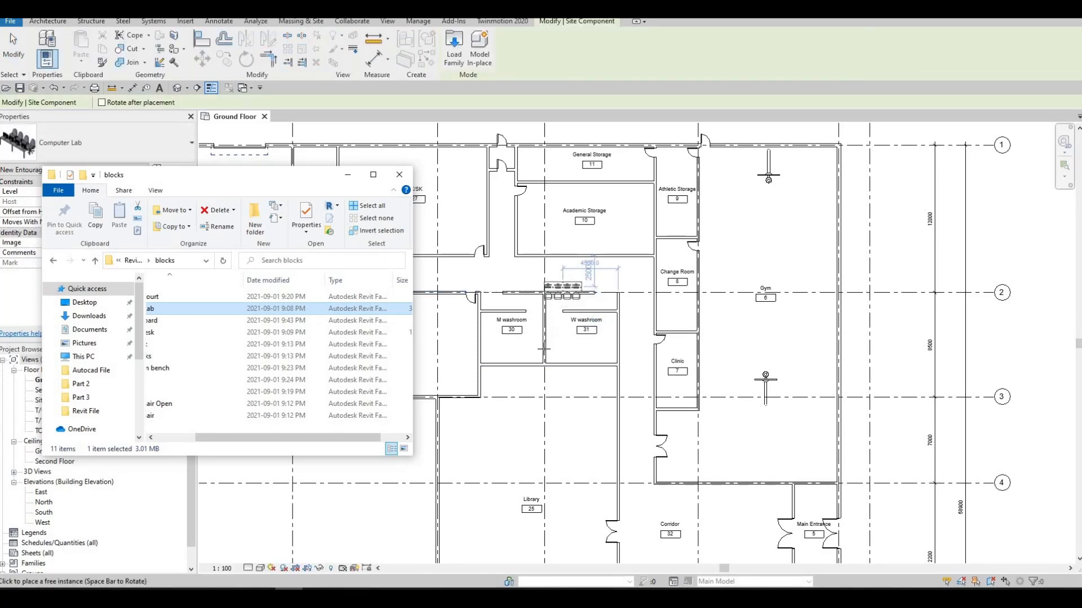
scroll(564, 274, "up", 1)
middle_click_drag(542, 351, 640, 250)
scroll(641, 251, "down", 2)
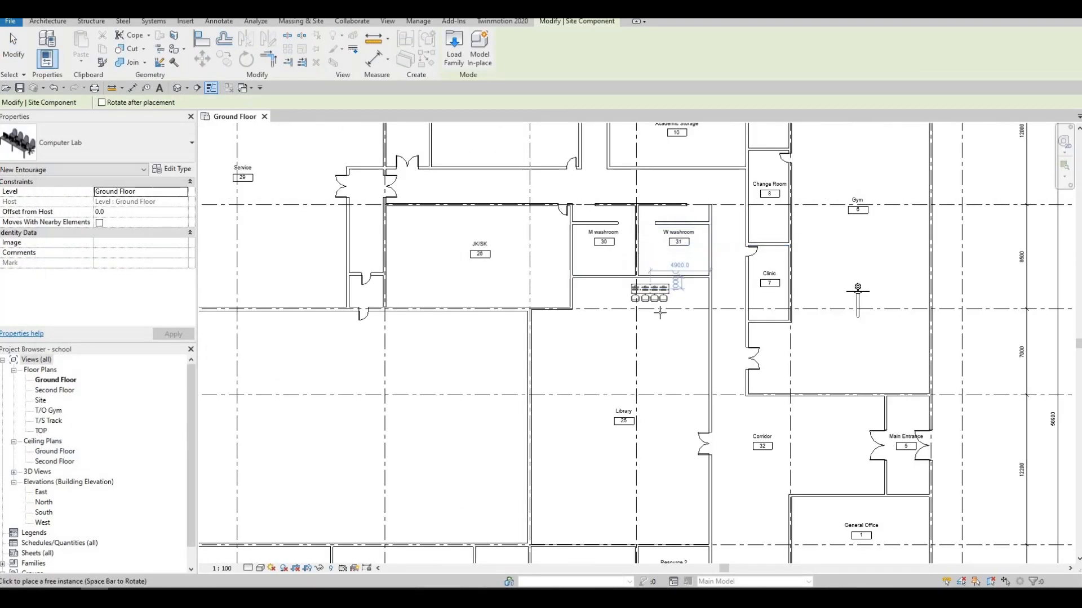
scroll(660, 316, "up", 2)
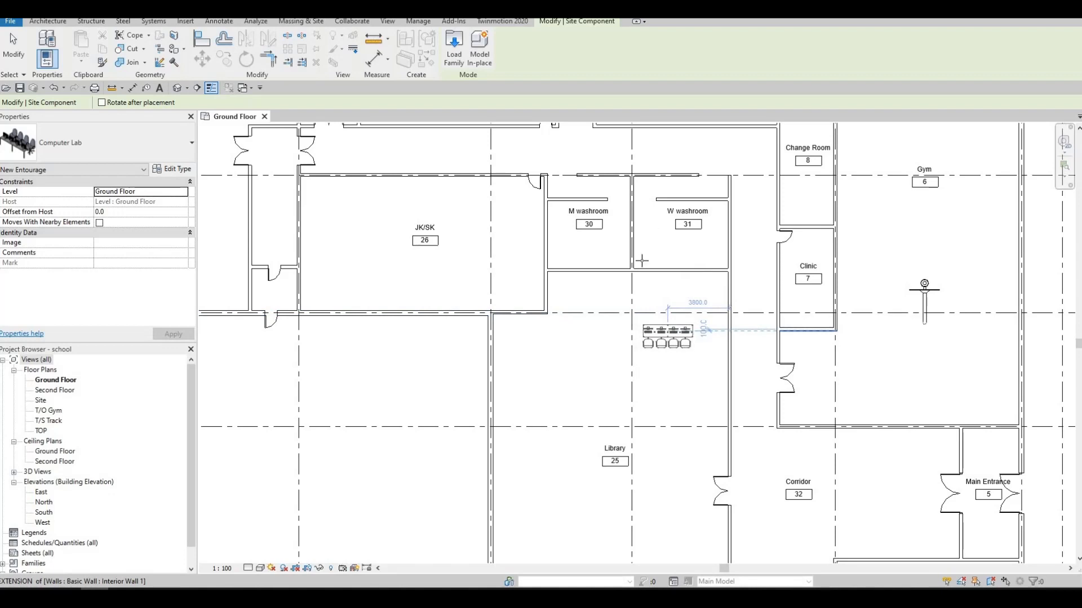
scroll(600, 470, "up", 1)
middle_click_drag(600, 470, 627, 297)
scroll(604, 389, "down", 4)
middle_click_drag(603, 419, 604, 311)
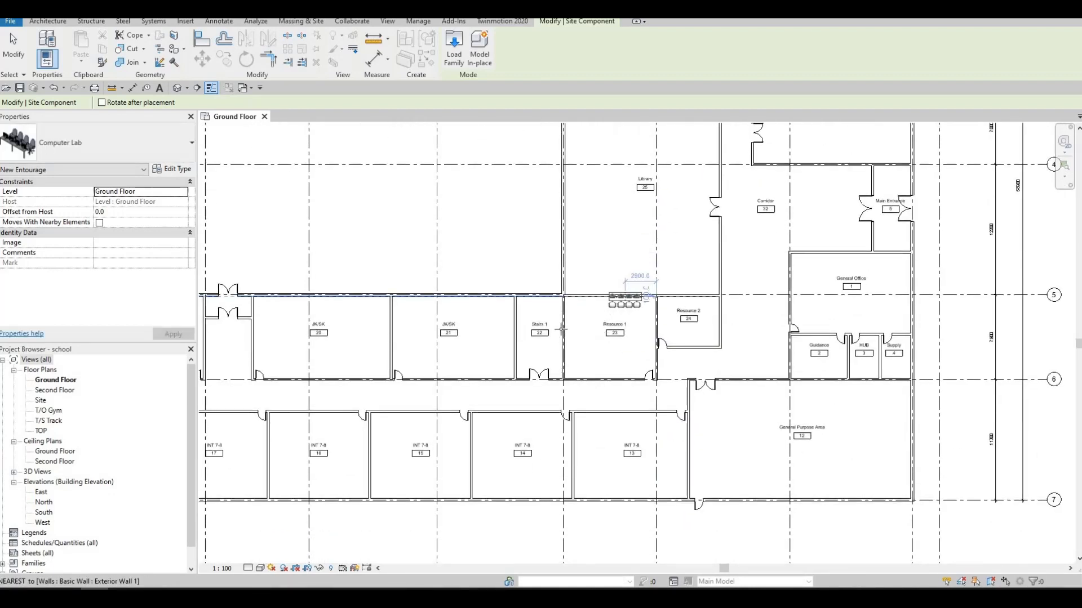
scroll(561, 330, "up", 2)
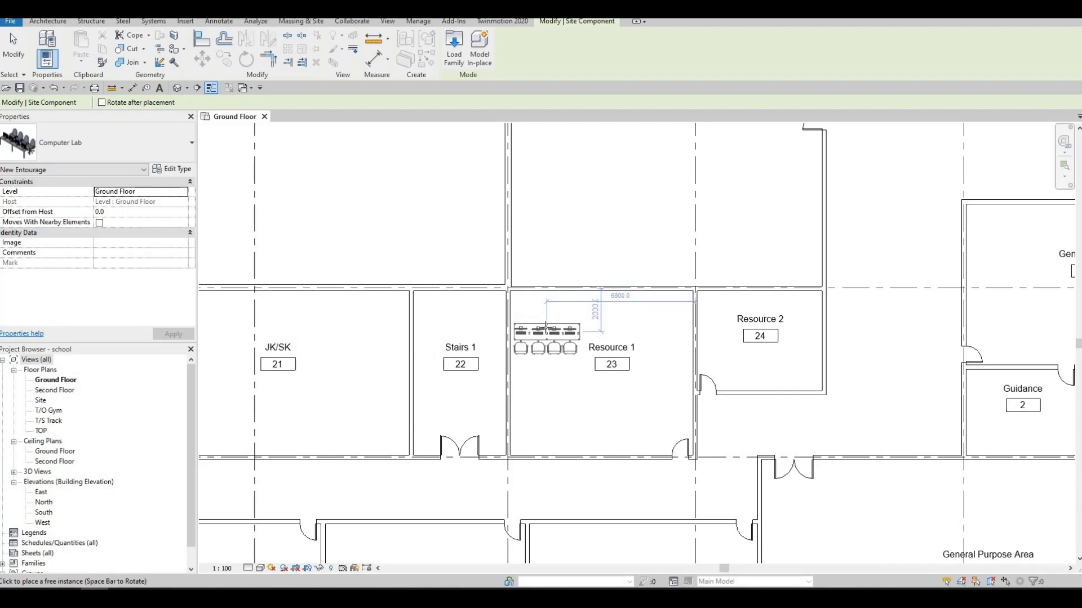
left_click(544, 332)
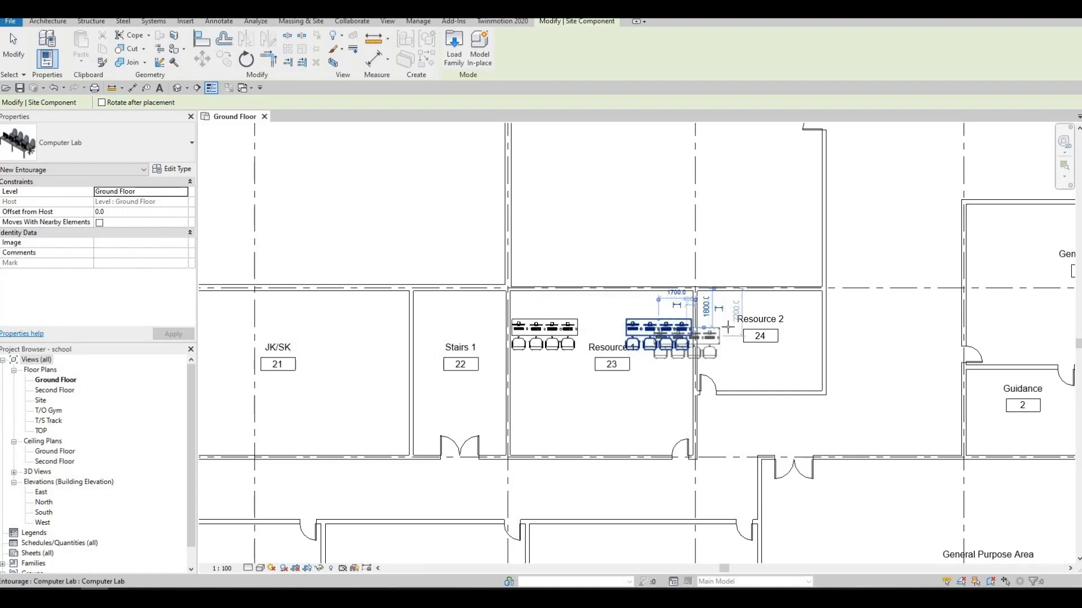
left_click(671, 336)
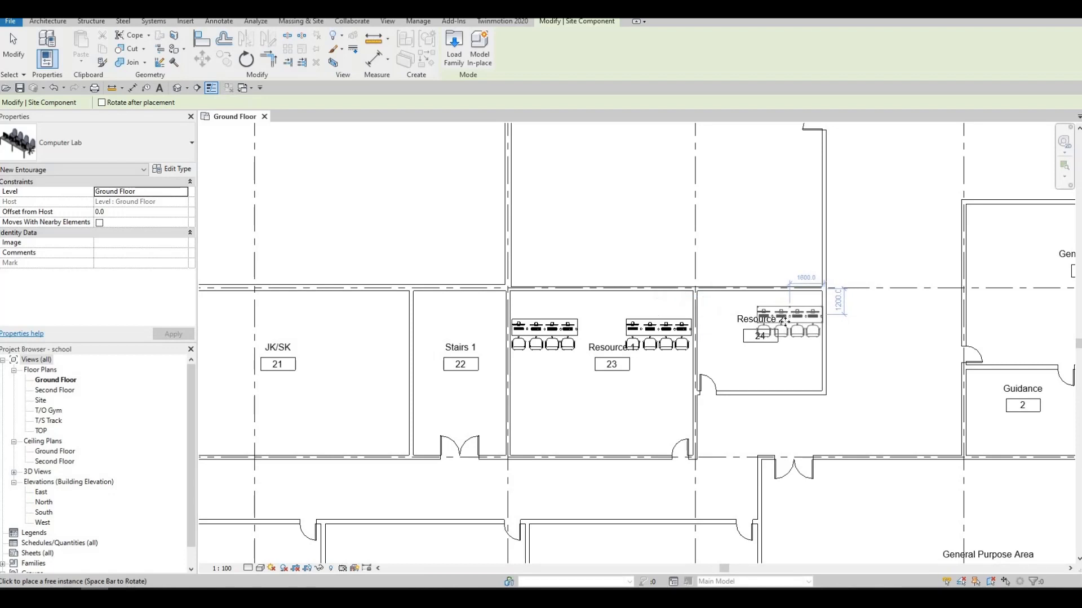
Place another Computer Lab unit in the northeast corner of Resource 2 and end the placement.
left_click(784, 322)
key("Escape")
key("Escape")
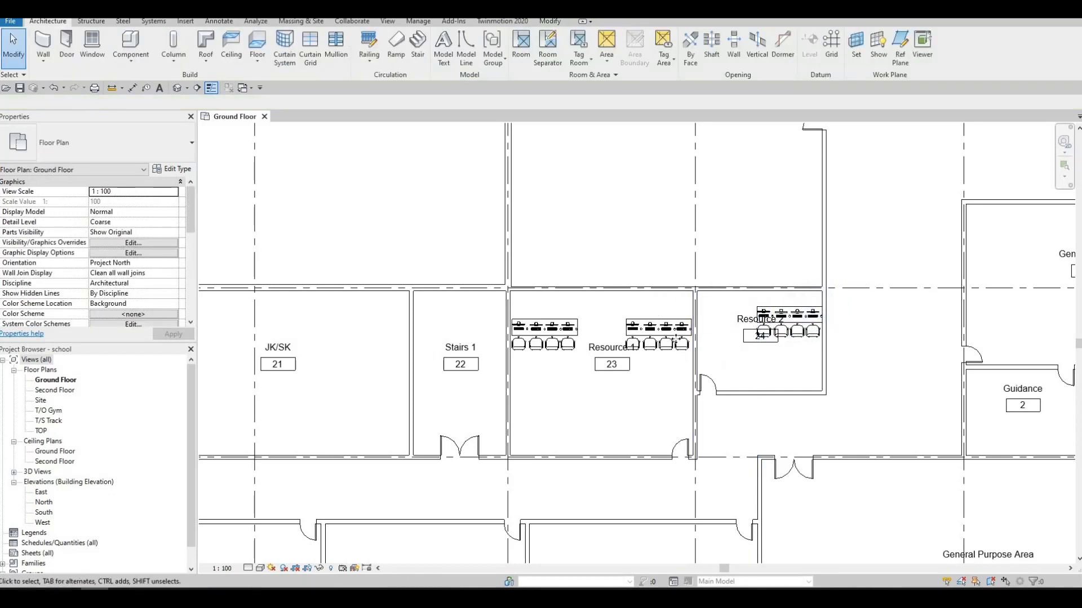
Copy the two Computer Lab units in Resource 1 about 2130 mm south to form a second row.
left_click(538, 348)
left_click(550, 340, "ctrl")
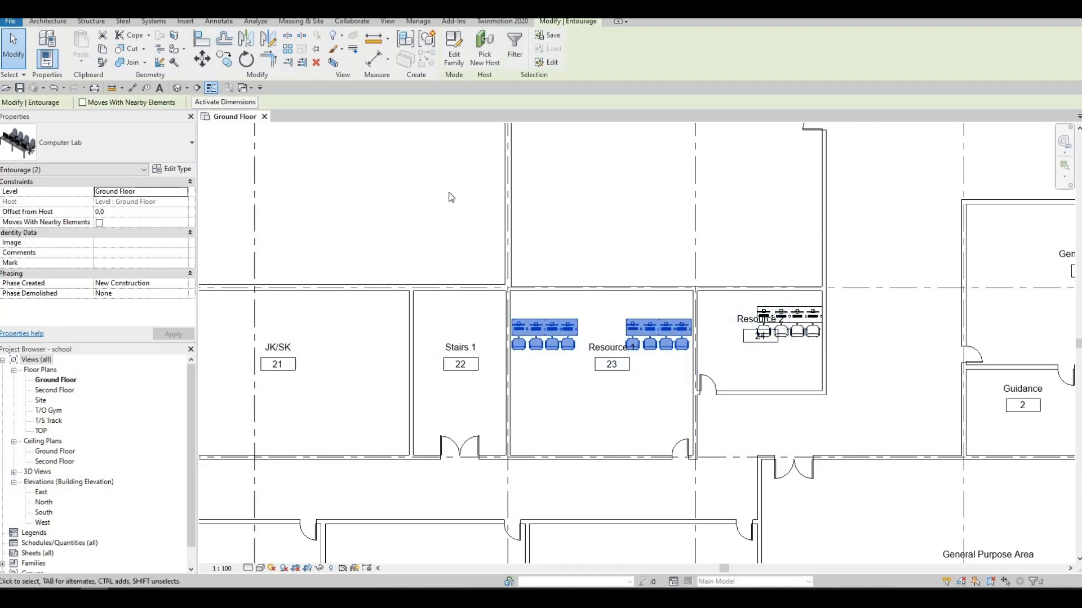
left_click(225, 63)
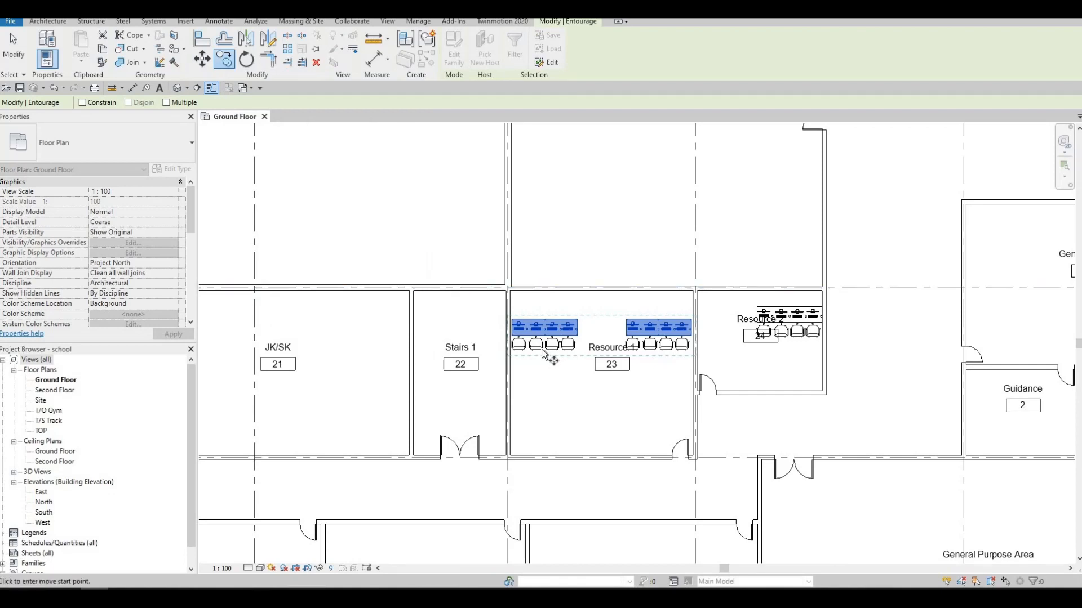
left_click(542, 381)
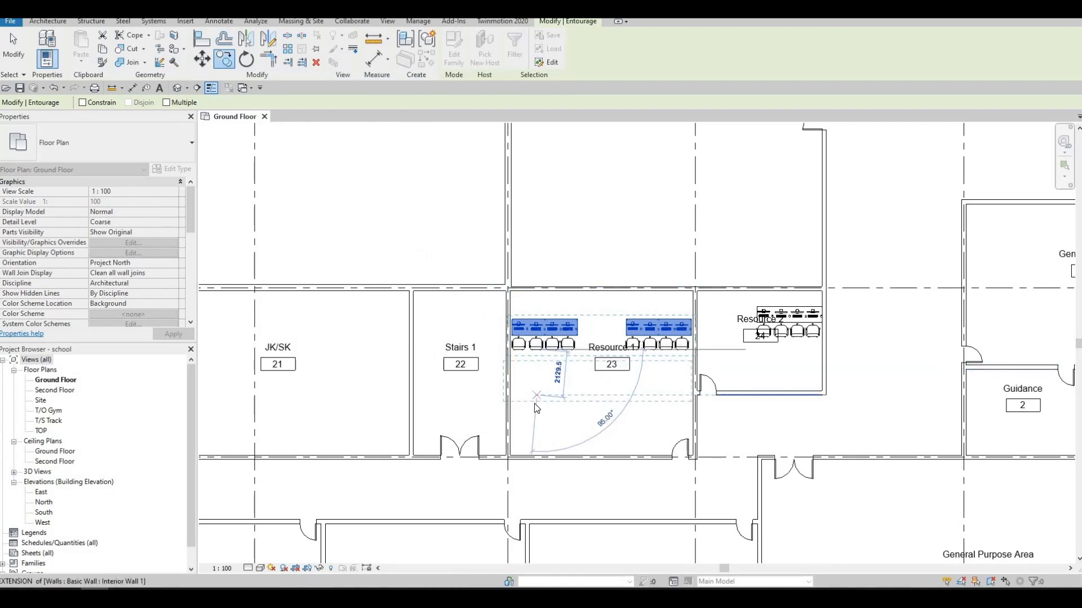
left_click(532, 426)
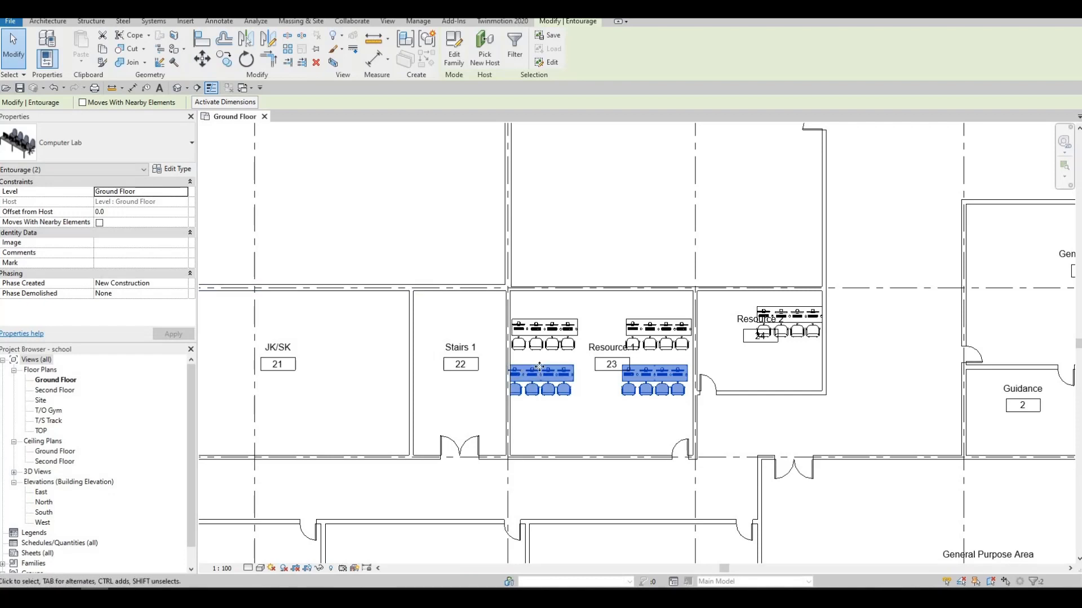
key("c")
key("o")
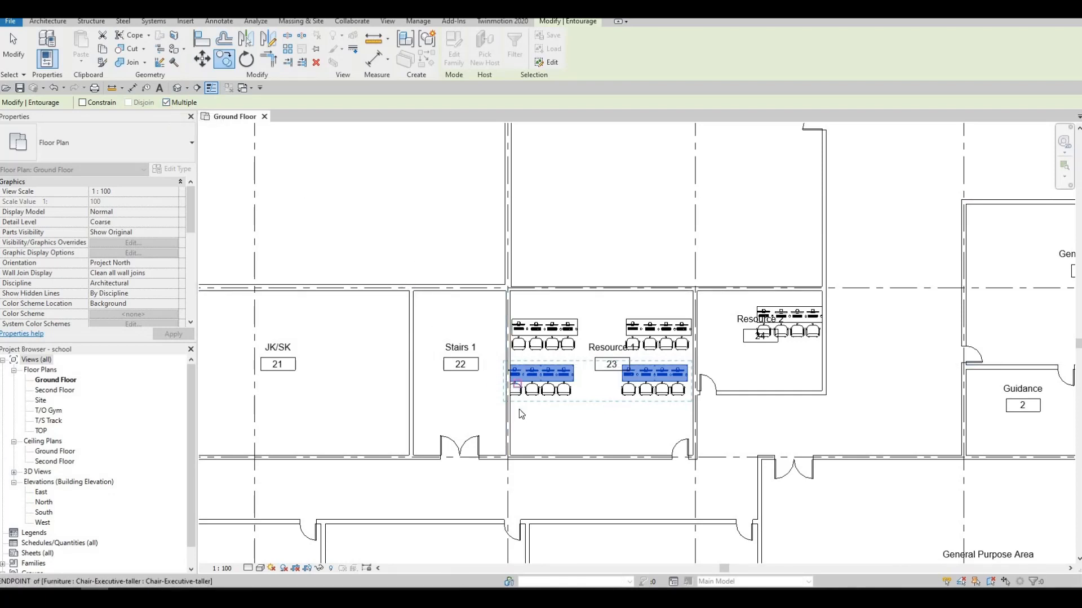
key("Escape")
key("Escape")
left_click(555, 394)
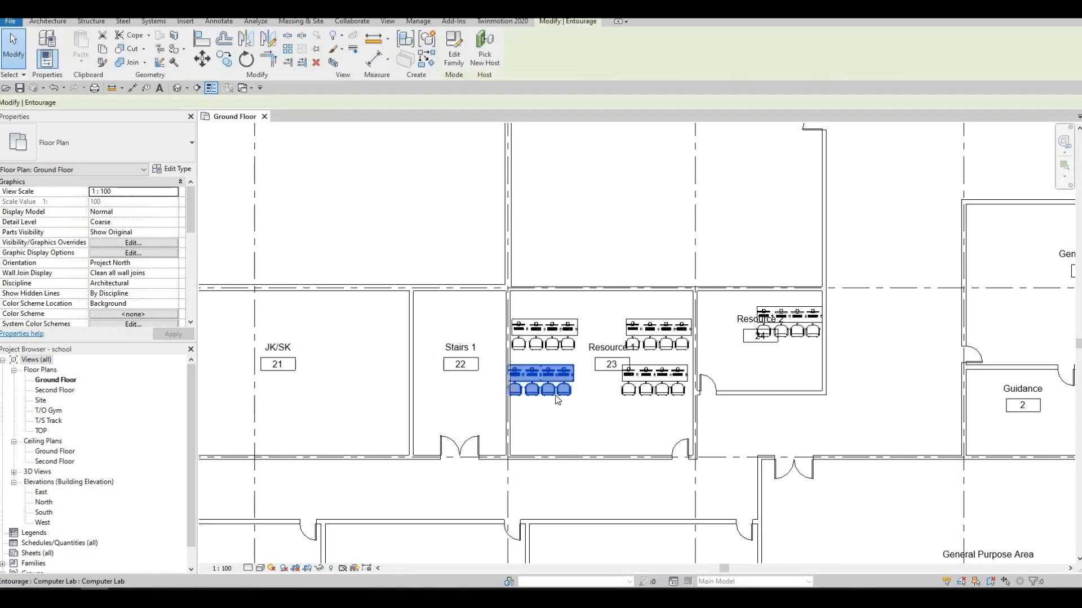
left_click_drag(555, 394, 680, 399, "ctrl")
left_click(680, 394, "ctrl")
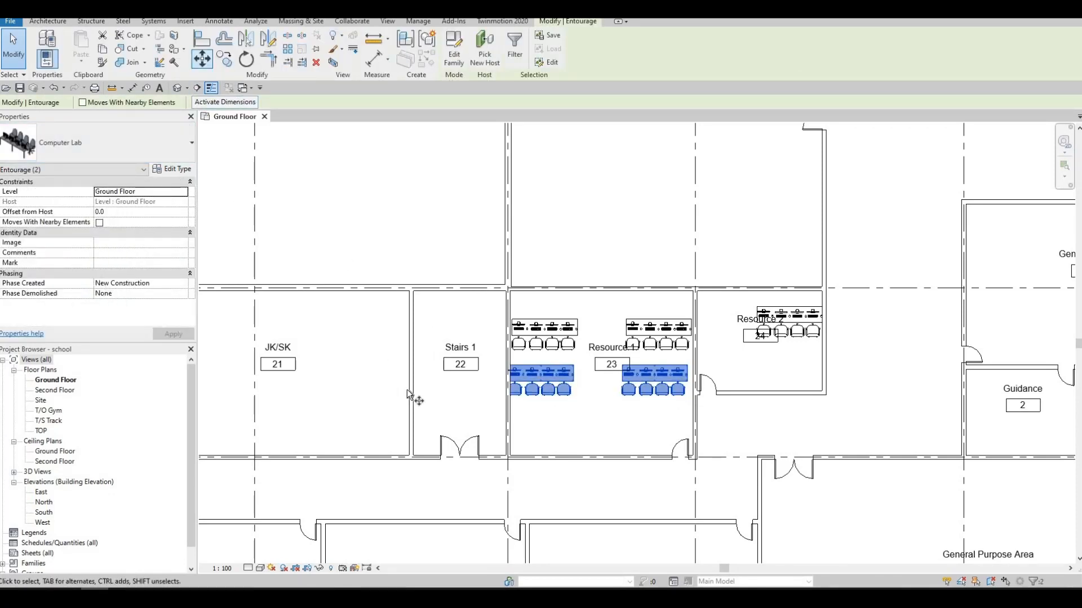
key("c")
key("o")
key("Escape")
key("Escape")
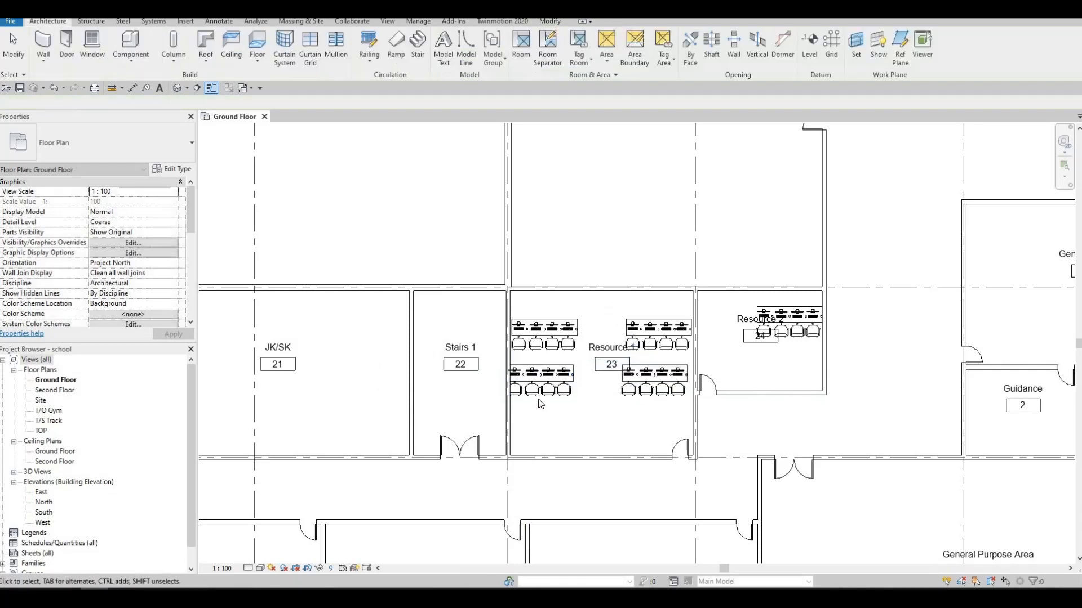
left_click(554, 393)
left_click(561, 418)
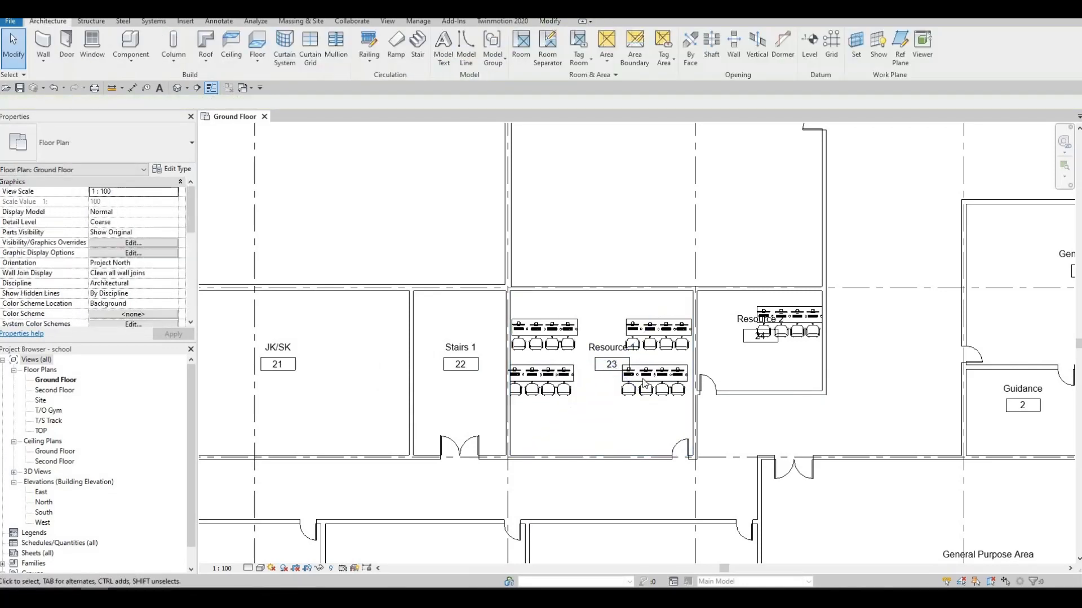
Nudge both second-row Computer Lab units in Resource 1 slightly east to align them with the first row.
left_click(565, 393)
left_click(627, 389)
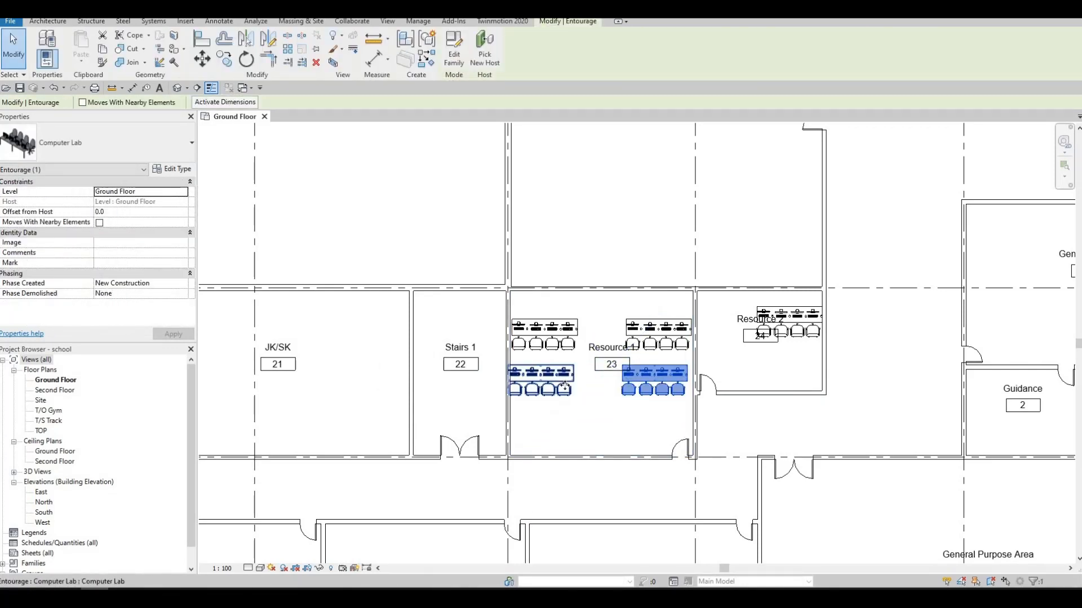
left_click(565, 388, "ctrl")
key("Right")
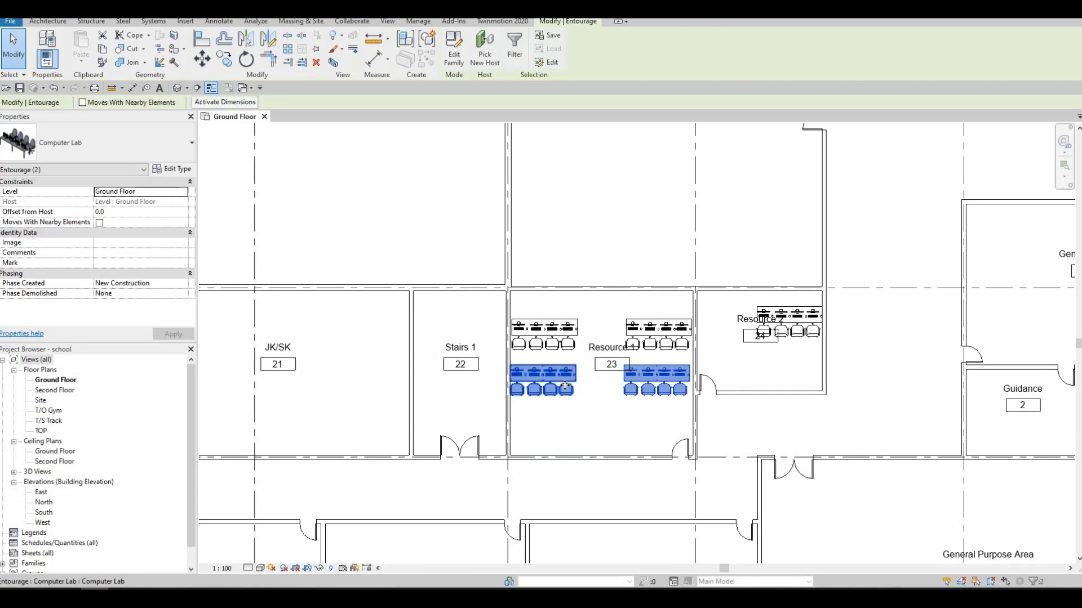
key("Right")
Copy both second-row Computer Lab units about 1700 mm straight south to form a third row in Resource 1.
left_click(564, 386)
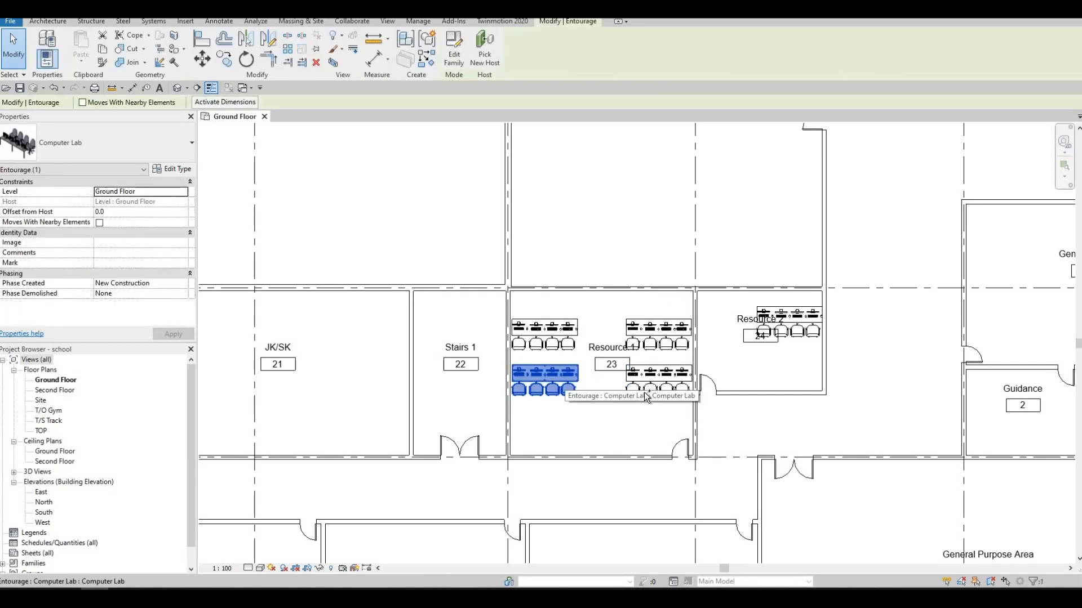
left_click(644, 392, "ctrl")
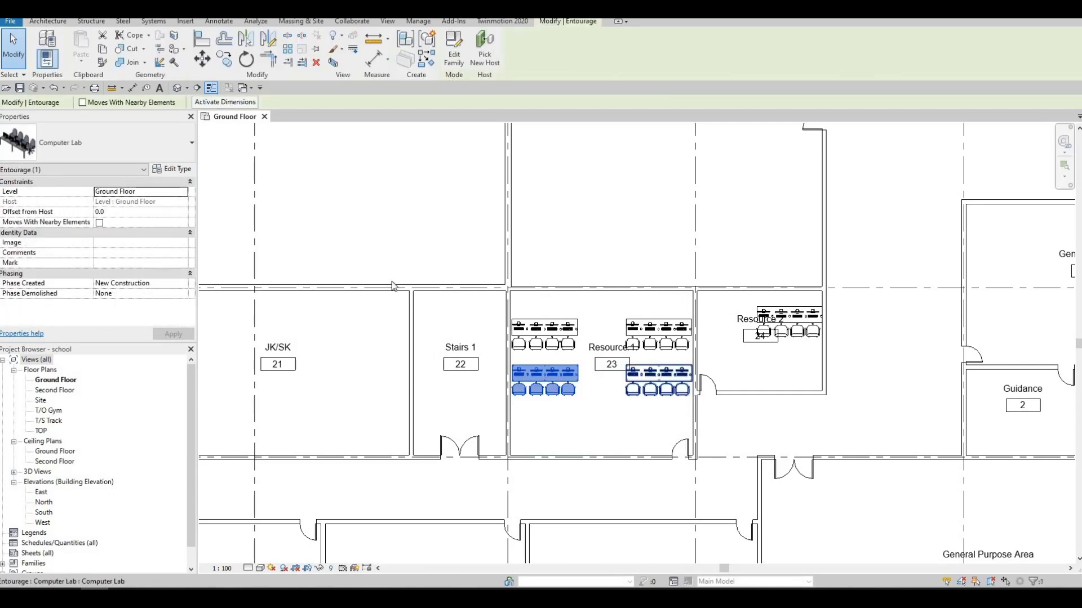
left_click(223, 59)
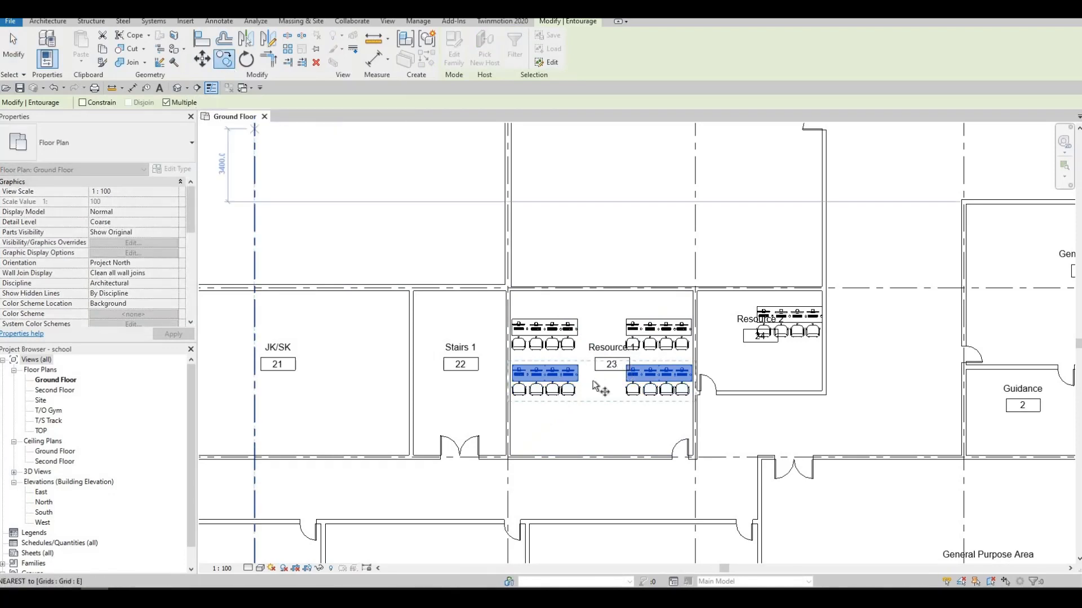
left_click(540, 408)
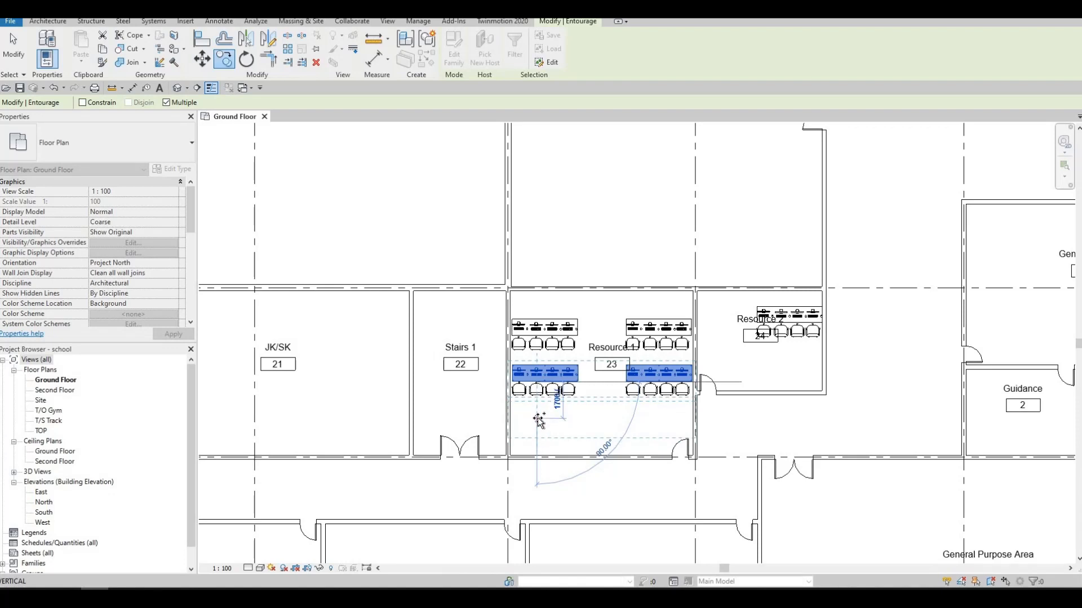
left_click(539, 420)
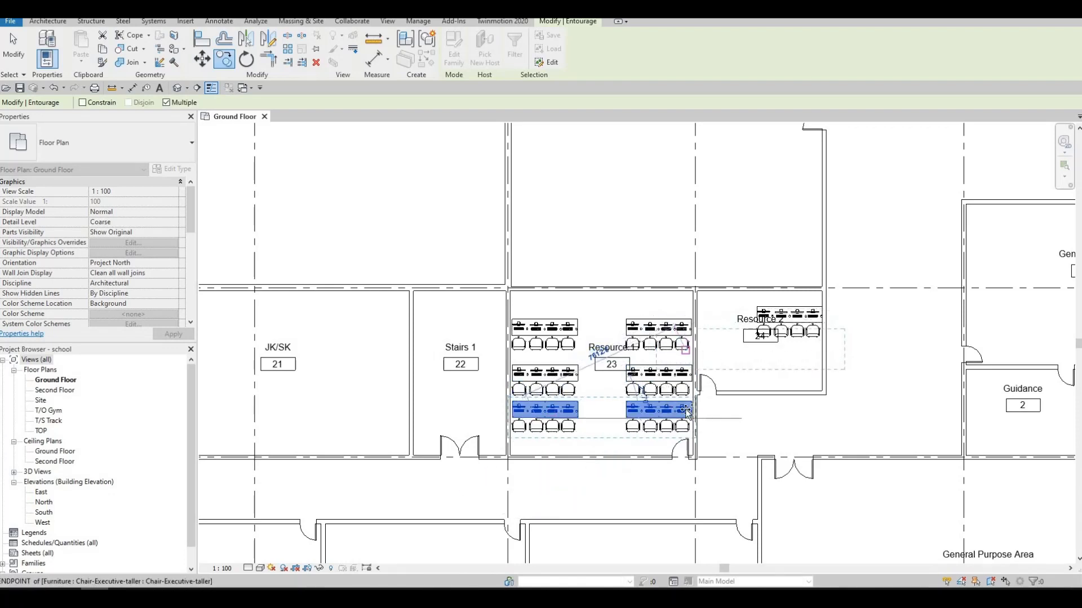
End the copying and nudge both second-row Computer Lab units in Resource 1 slightly north.
key("Escape")
key("Escape")
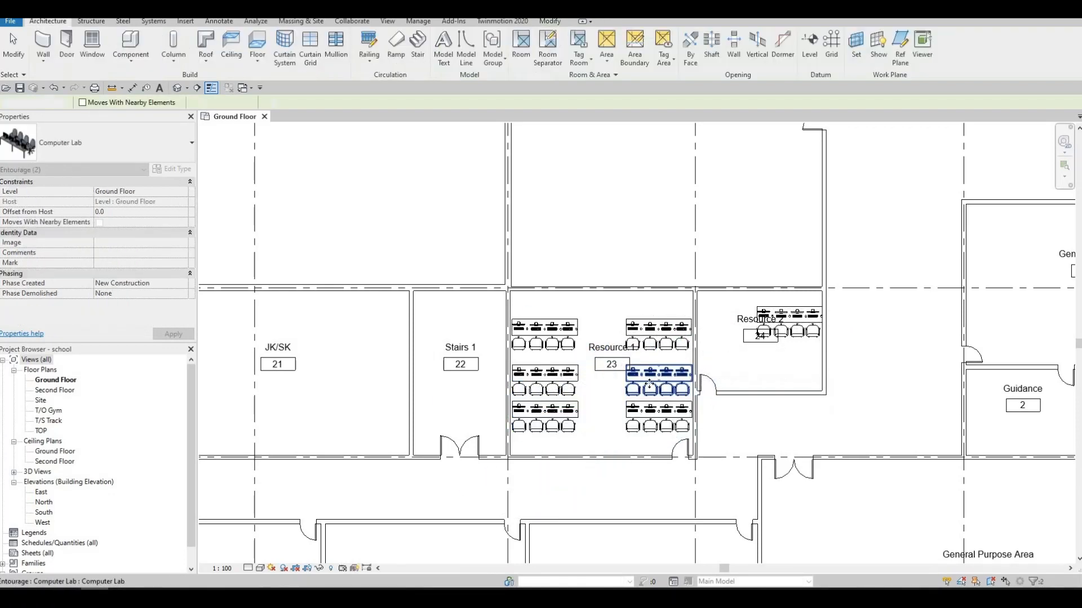
left_click(649, 385)
left_click(560, 383, "ctrl")
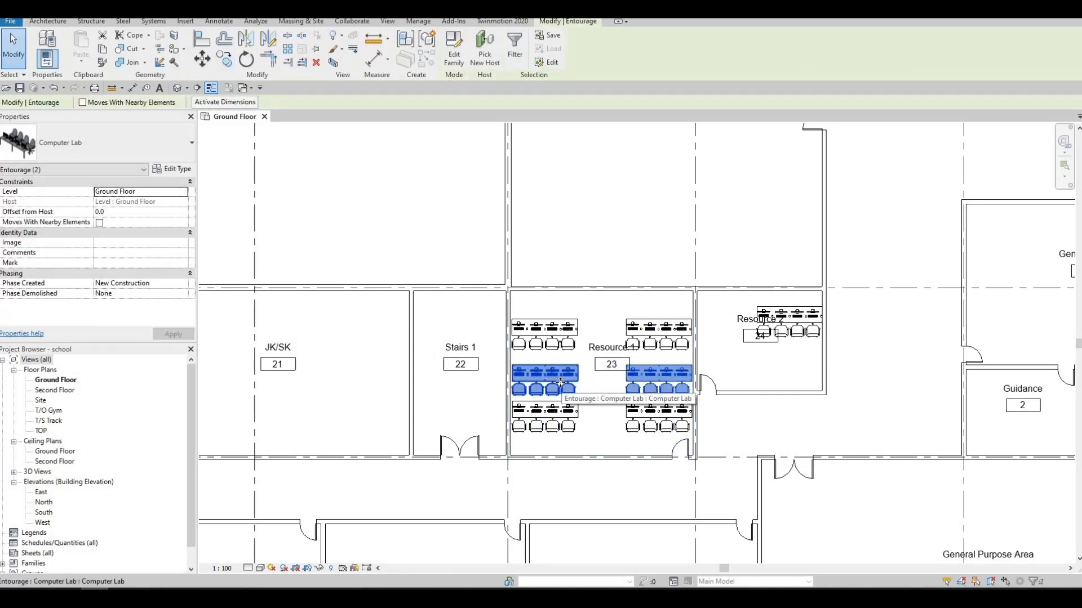
key("Up")
Select both first-row Computer Lab units in Resource 1 and nudge them slightly north.
left_click(575, 338)
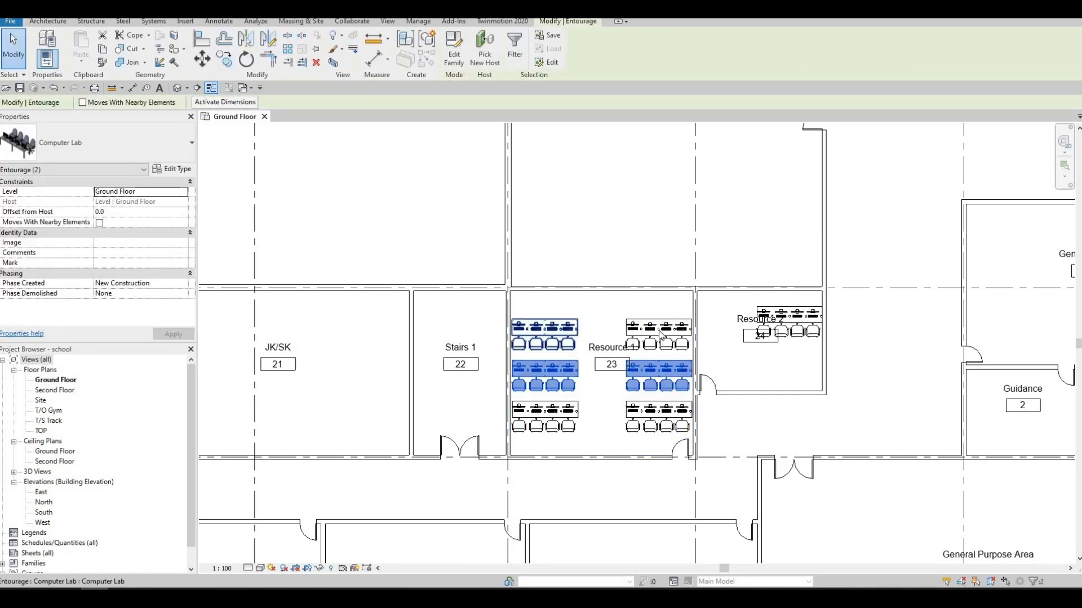
left_click(654, 328)
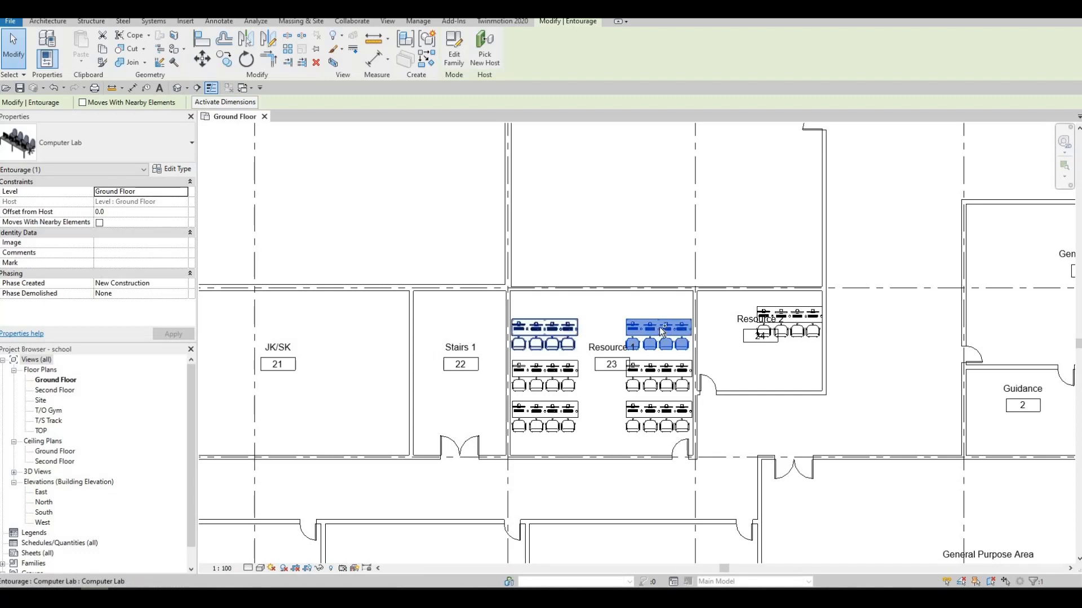
left_click(565, 327)
left_click(658, 326, "ctrl")
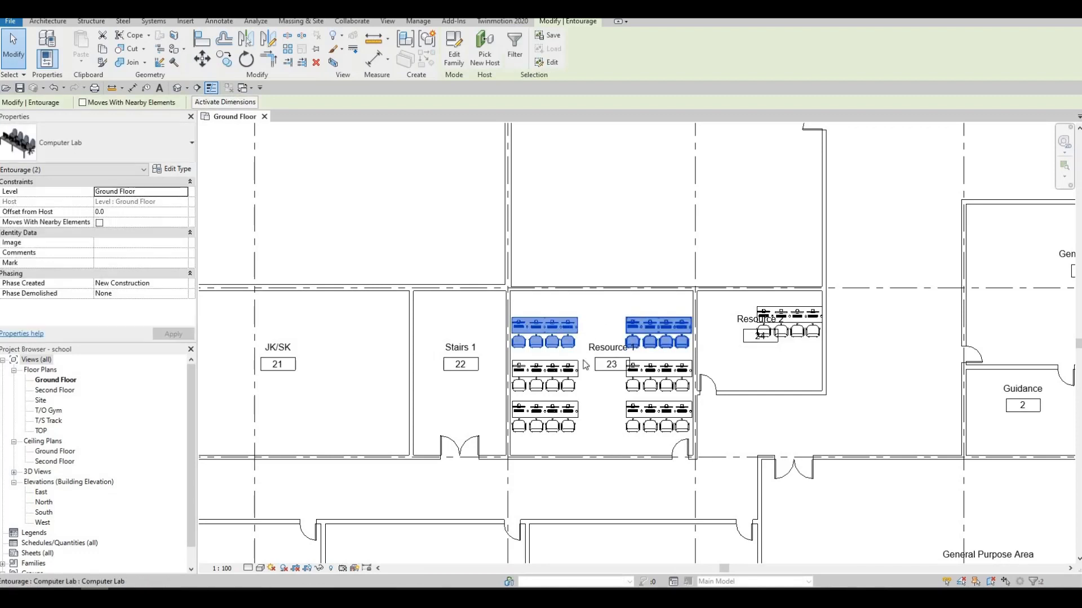
key("Up")
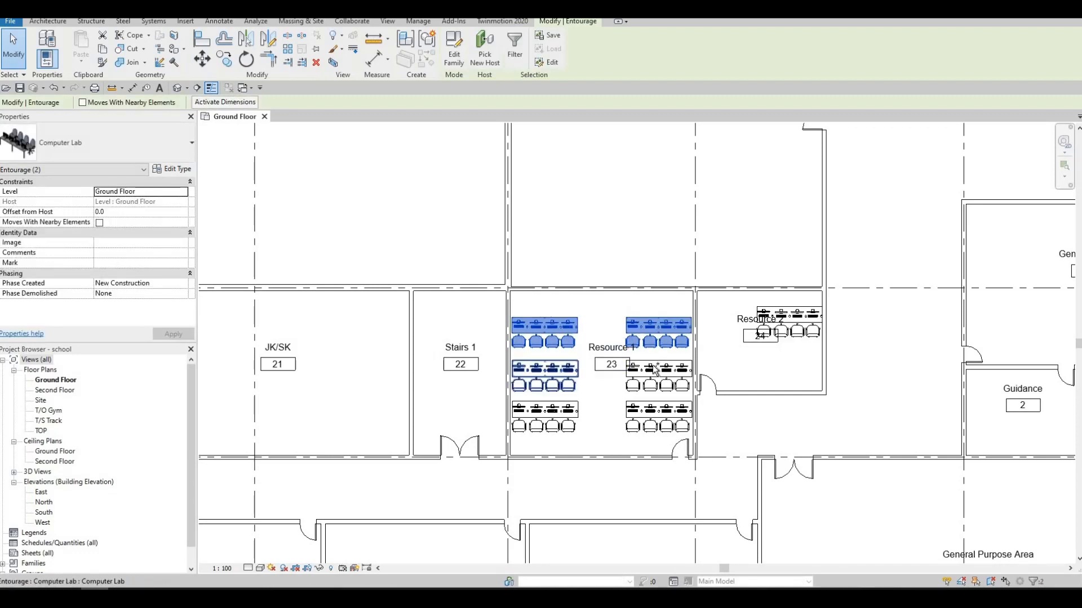
Nudge the two middle-row Computer Lab units in Resource 1 a little further north to even out the row spacing.
left_click(566, 370)
left_click(652, 364, "ctrl")
key("Up")
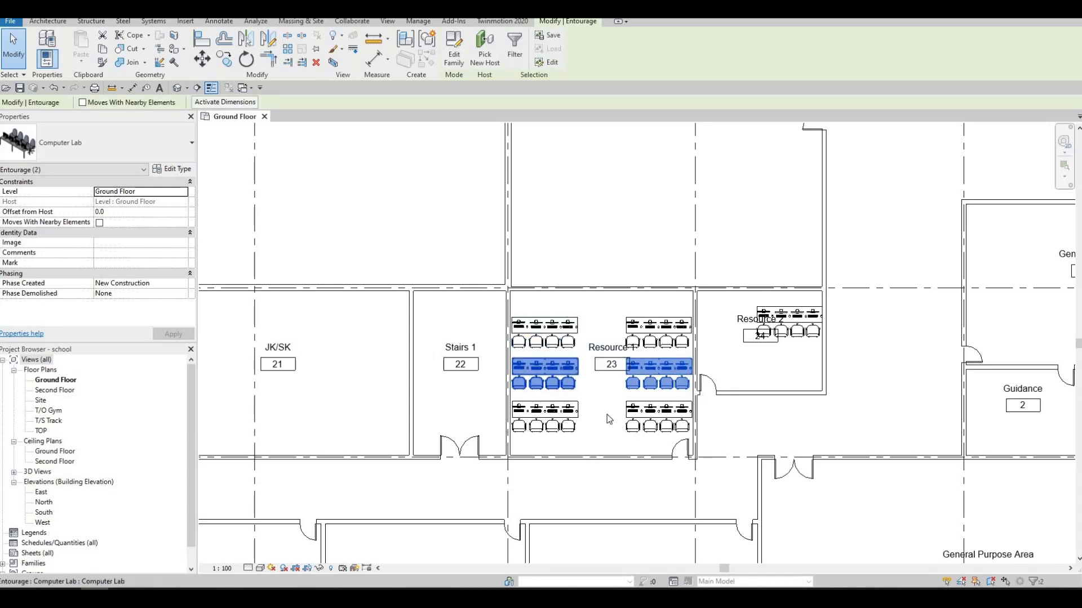
left_click(551, 422)
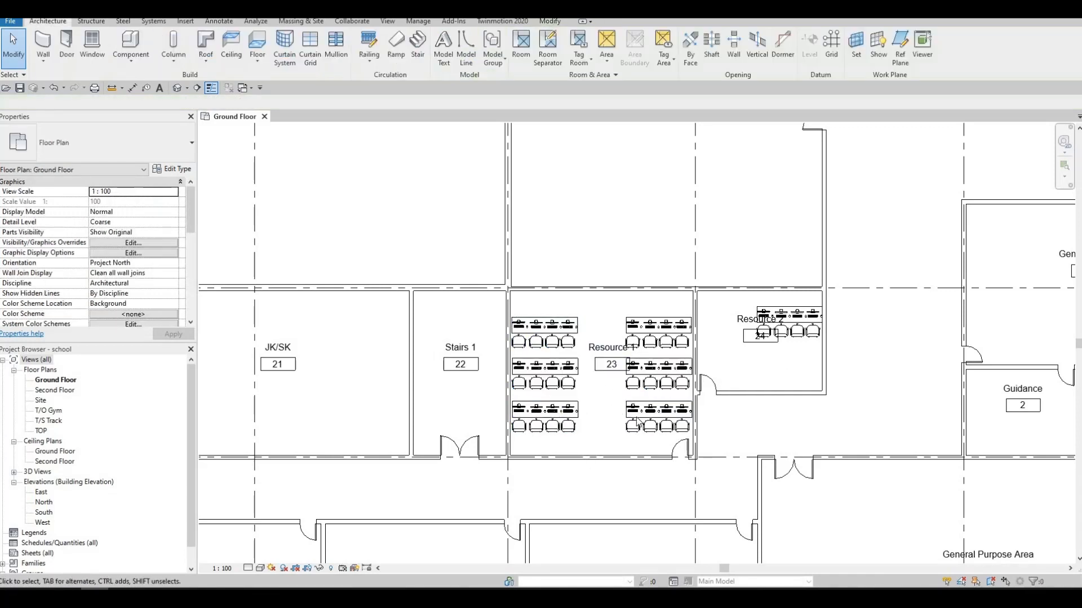
double_click(638, 415)
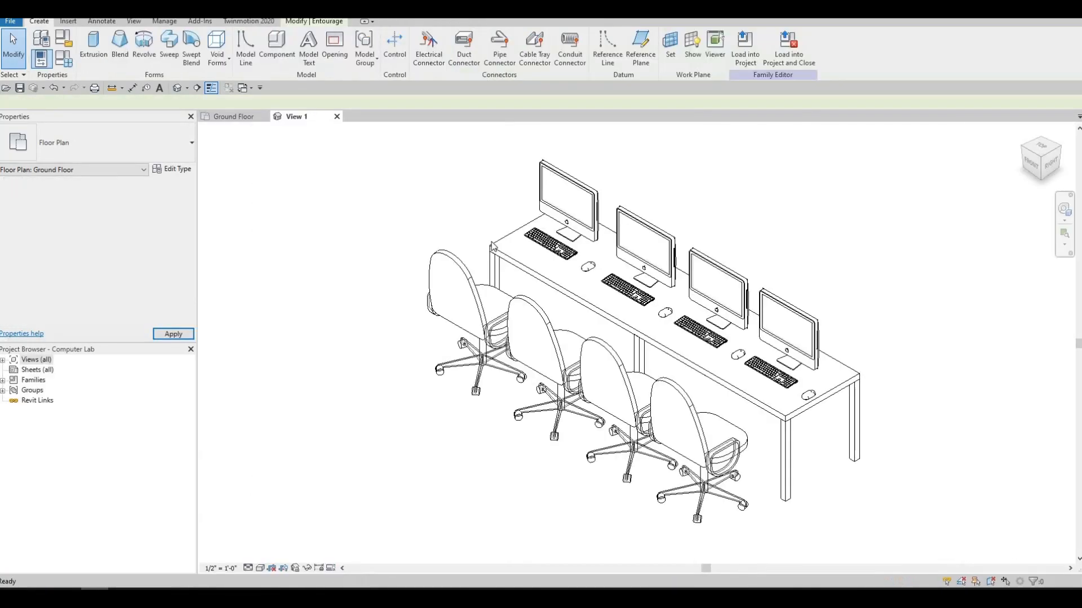
left_click(337, 116)
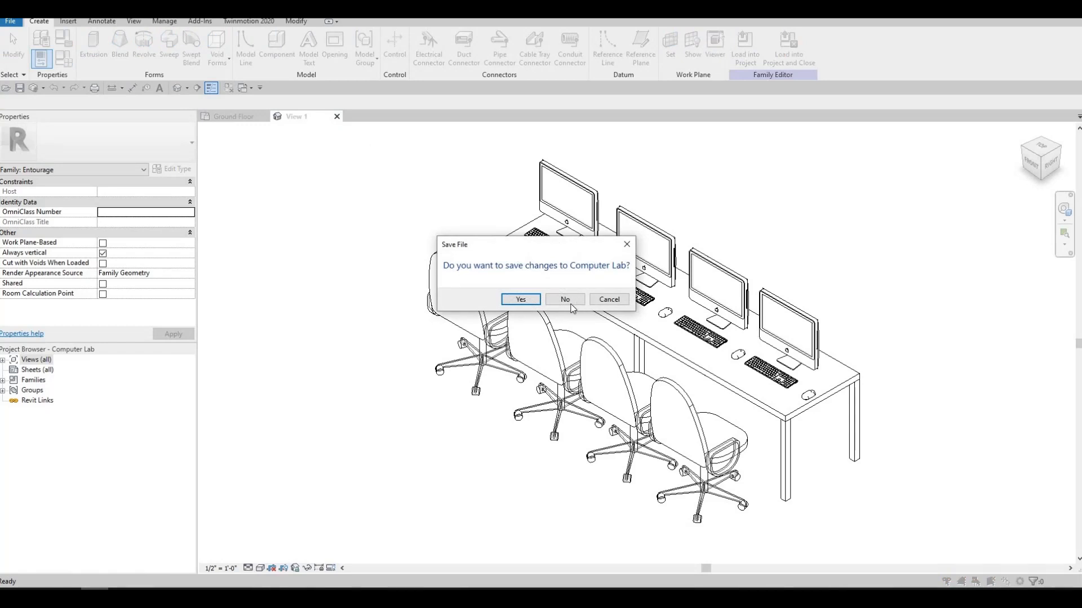
key("Return")
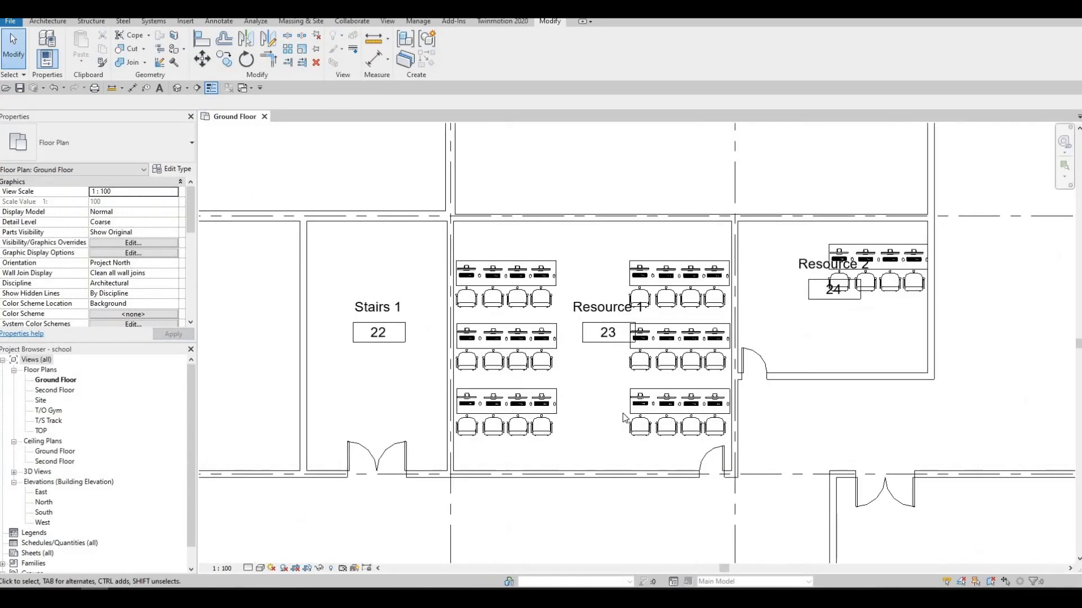
Nudge both third-row Computer Lab units in Resource 1 slightly north and clear the selection.
left_click(645, 414, "ctrl")
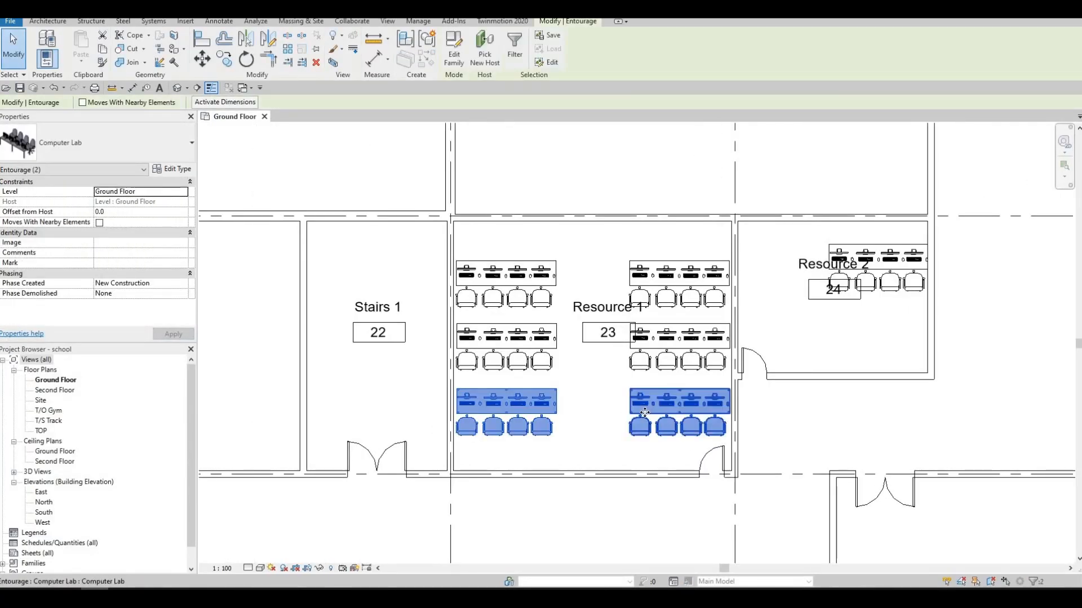
key("Up")
key("Escape")
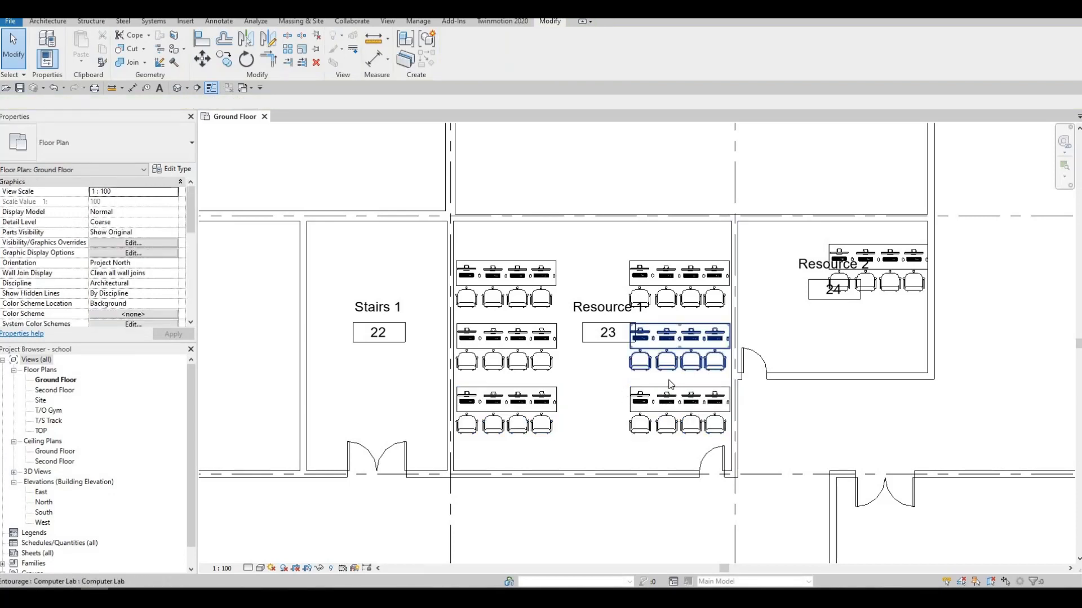
Copy the Computer Lab unit in Resource 2 straight south to form a second row.
middle_click_drag(575, 391, 477, 427)
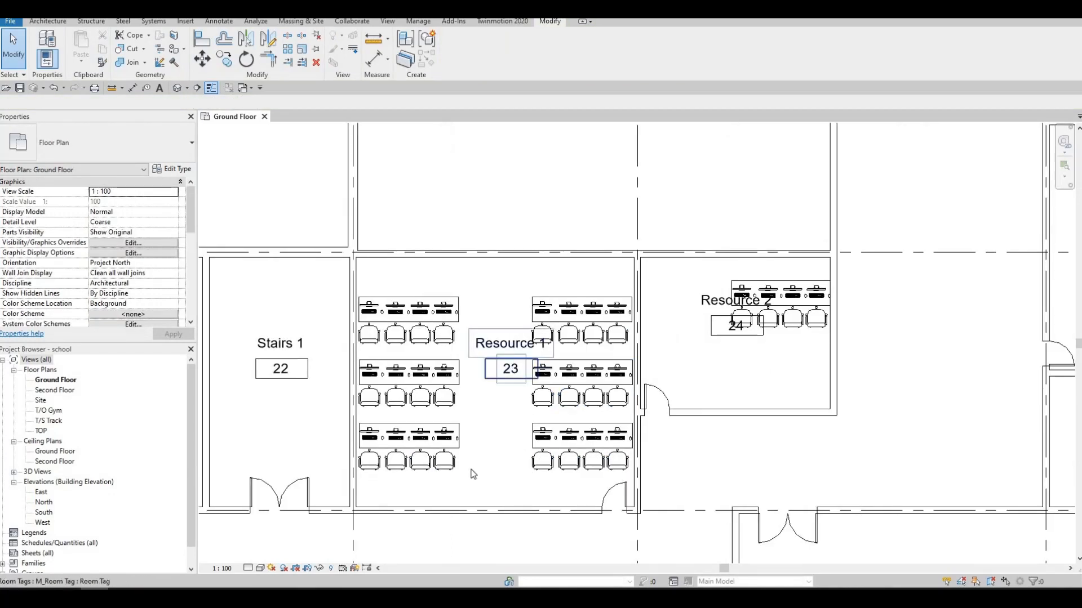
left_click(780, 306)
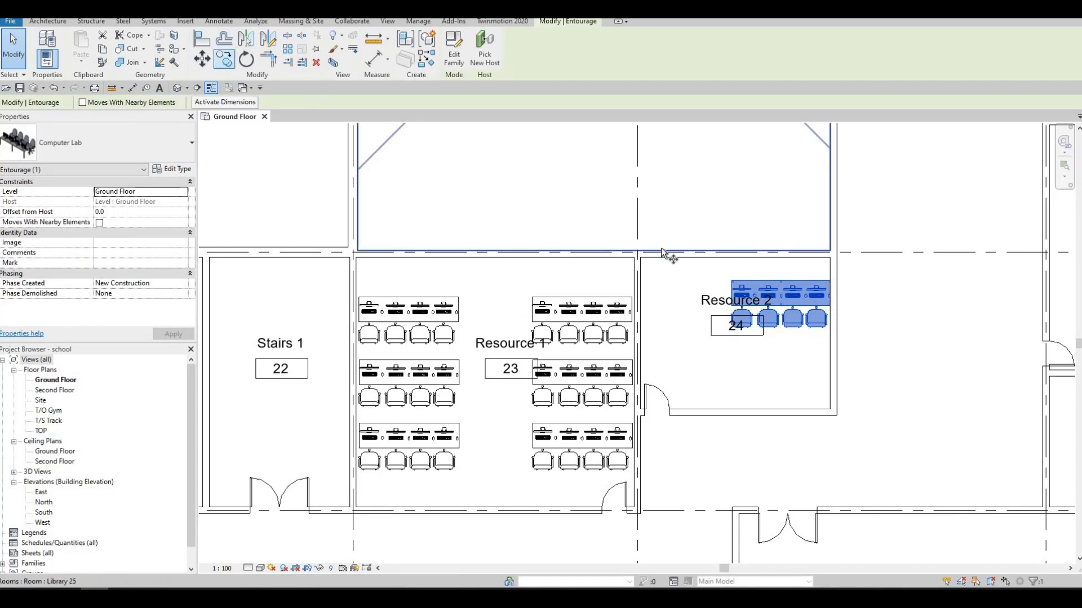
key("c")
key("o")
left_click(783, 306)
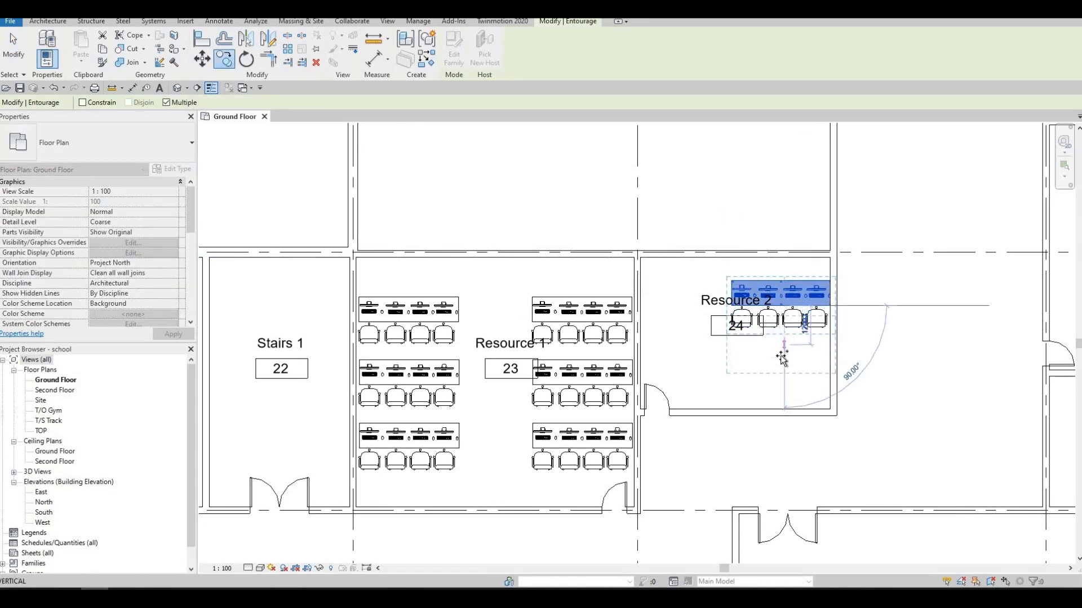
left_click(783, 358)
key("Escape")
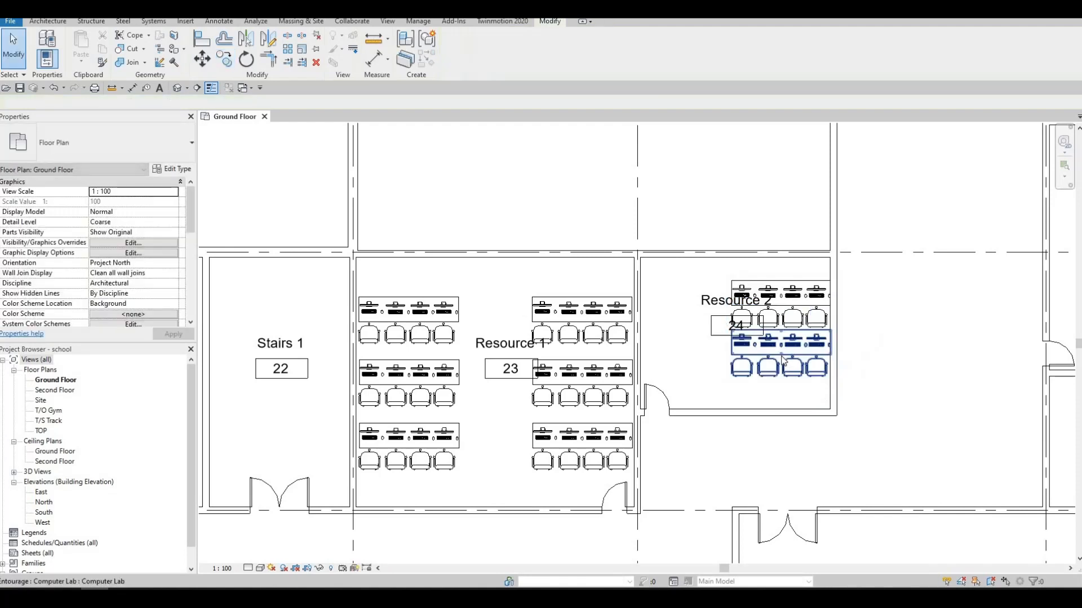
Nudge the second-row Computer Lab unit in Resource 2 further south in small increments to widen the gap behind the first row.
left_click(788, 366)
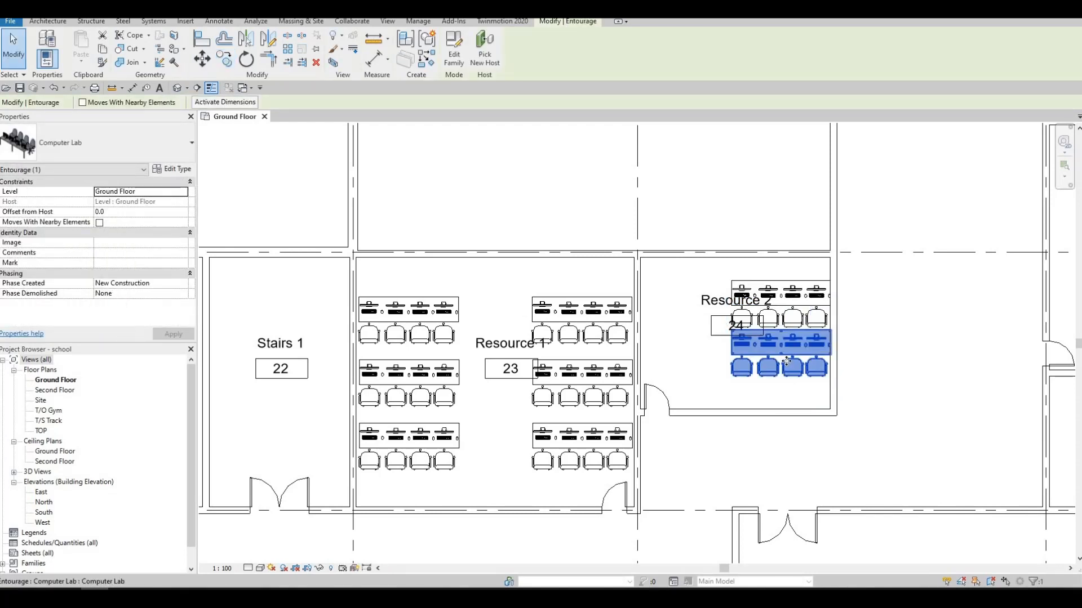
key("Down")
key("Down")
key("Down")
key("Down")
key("Down")
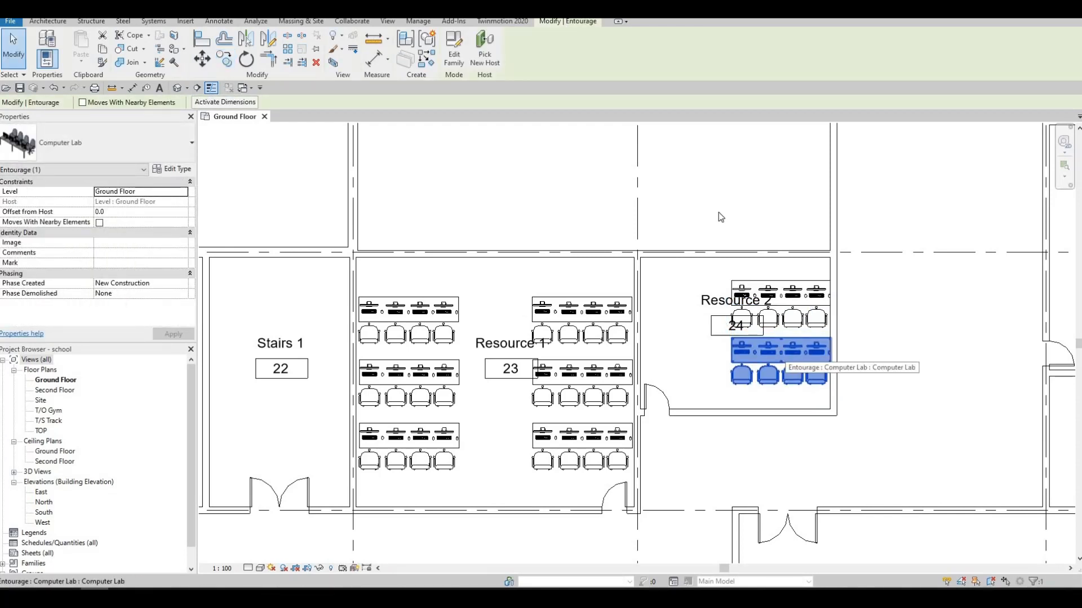
middle_click_drag(700, 219, 696, 366)
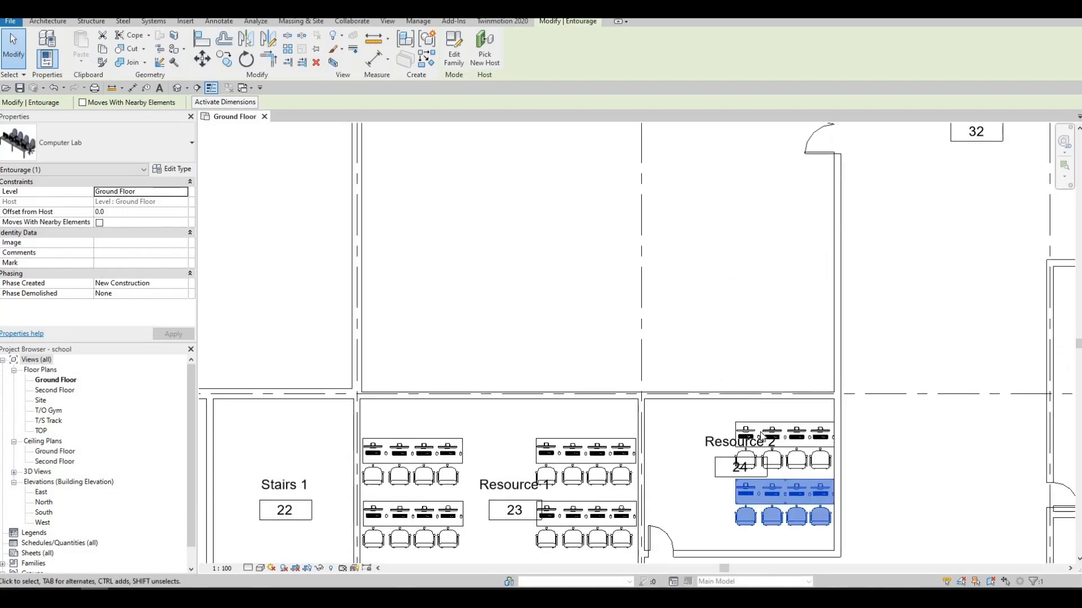
key("Escape")
double_click(773, 417)
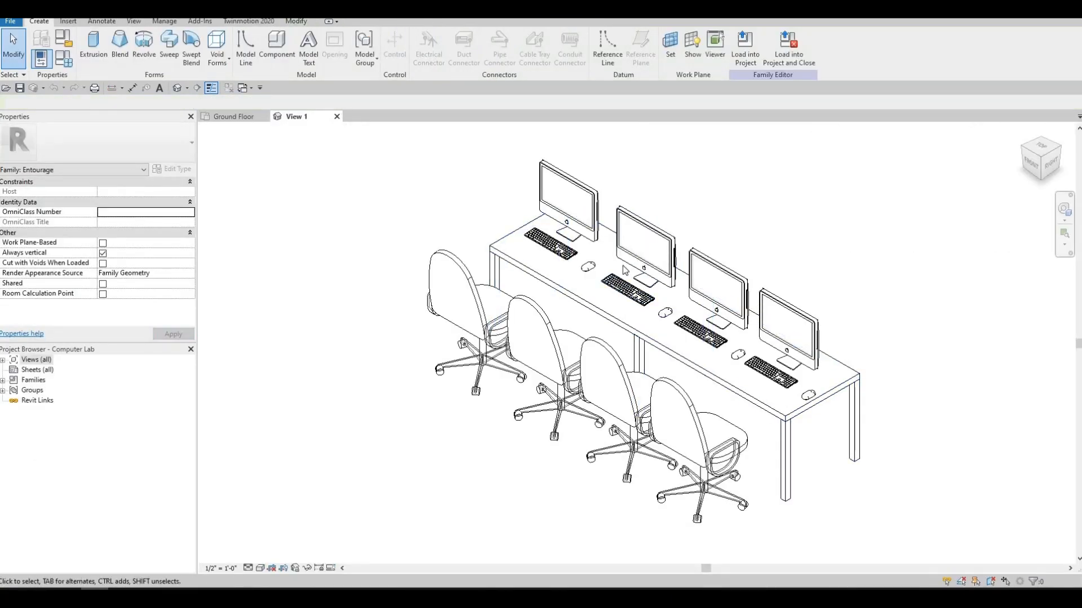
left_click(336, 116)
key("Return")
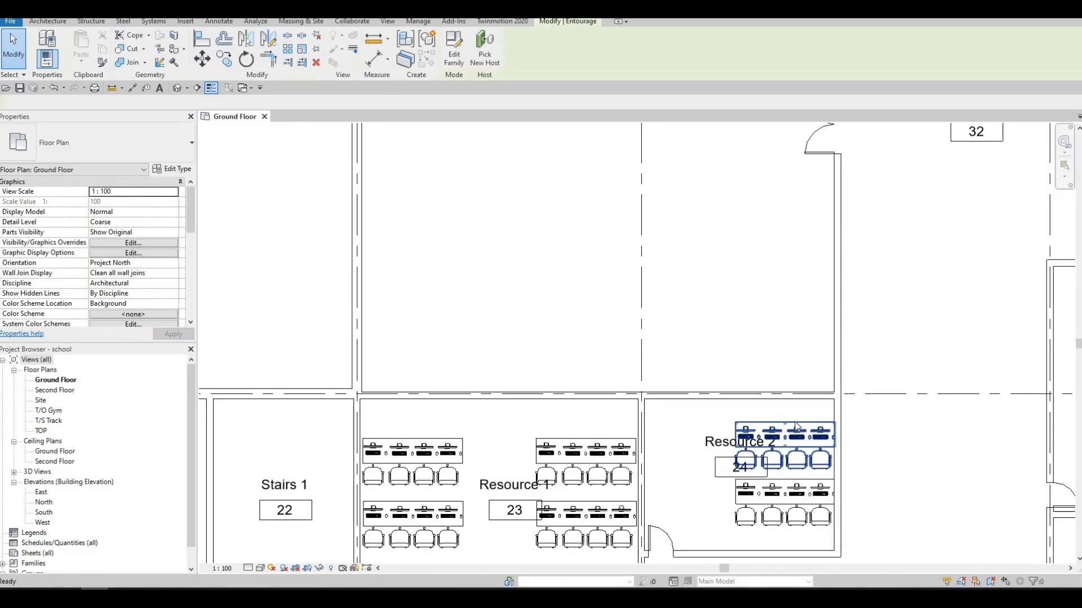
double_click(796, 427)
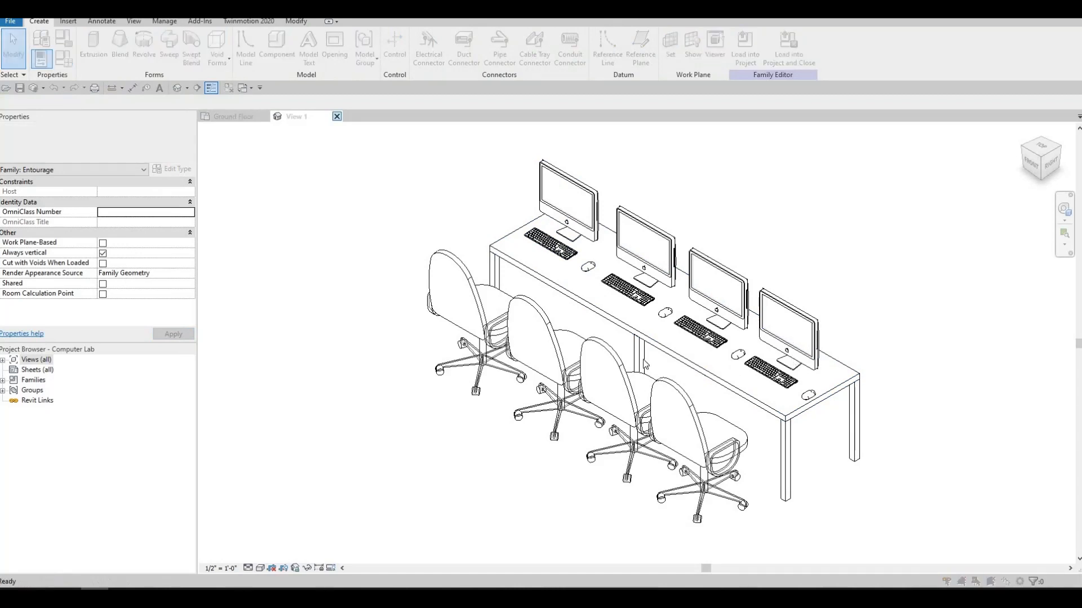
left_click(337, 116)
left_click(565, 299)
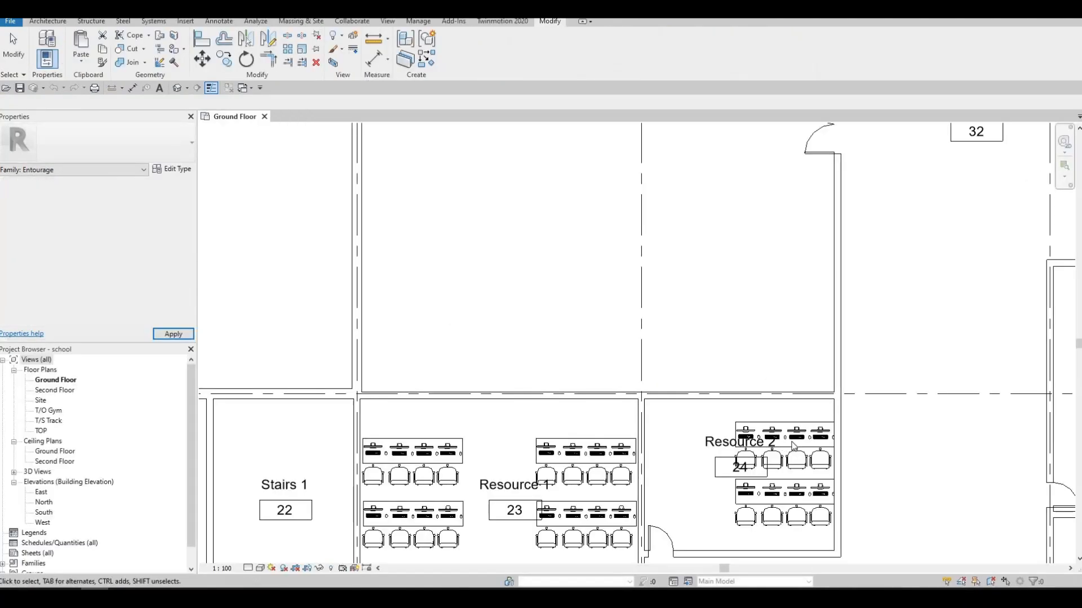
Place a similar Computer Lab unit in the Library's northeast corner, about 1700 mm from the east wall and 1100 mm from the north wall.
left_click(809, 445)
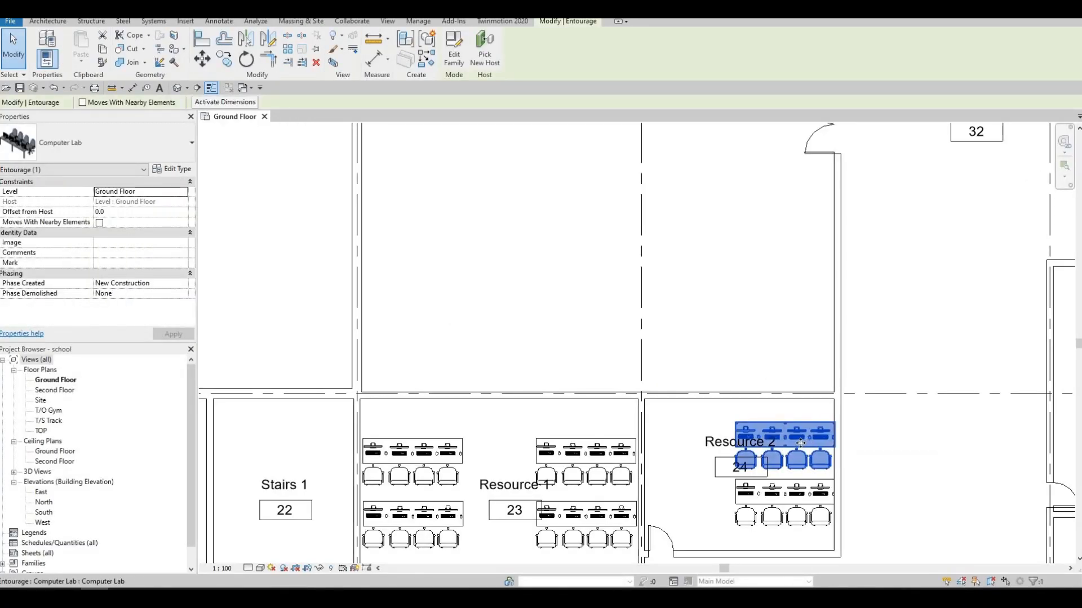
key("c")
key("s")
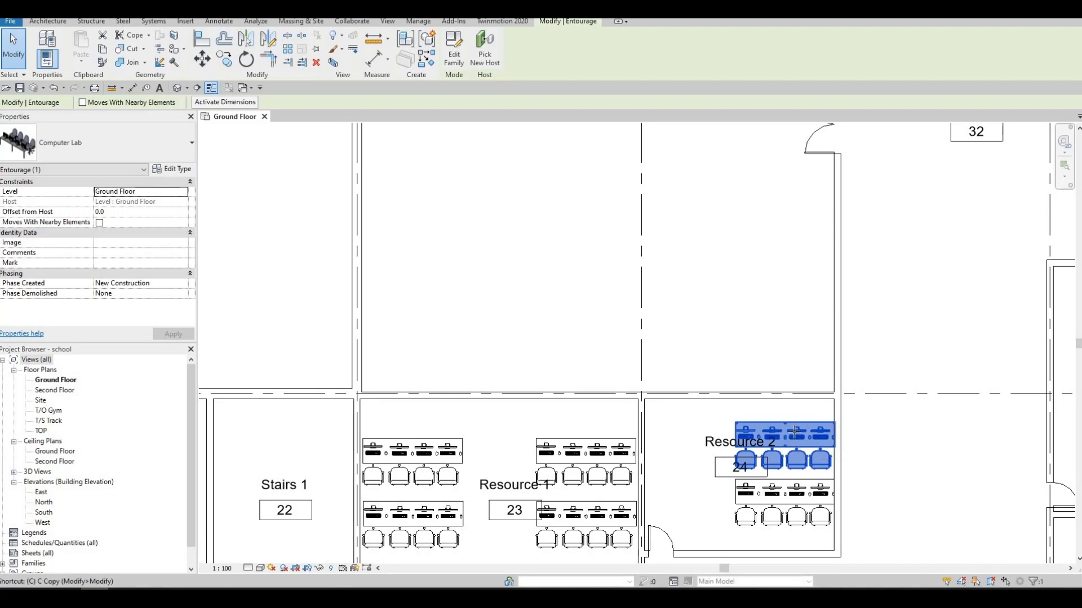
middle_click_drag(685, 238, 678, 388)
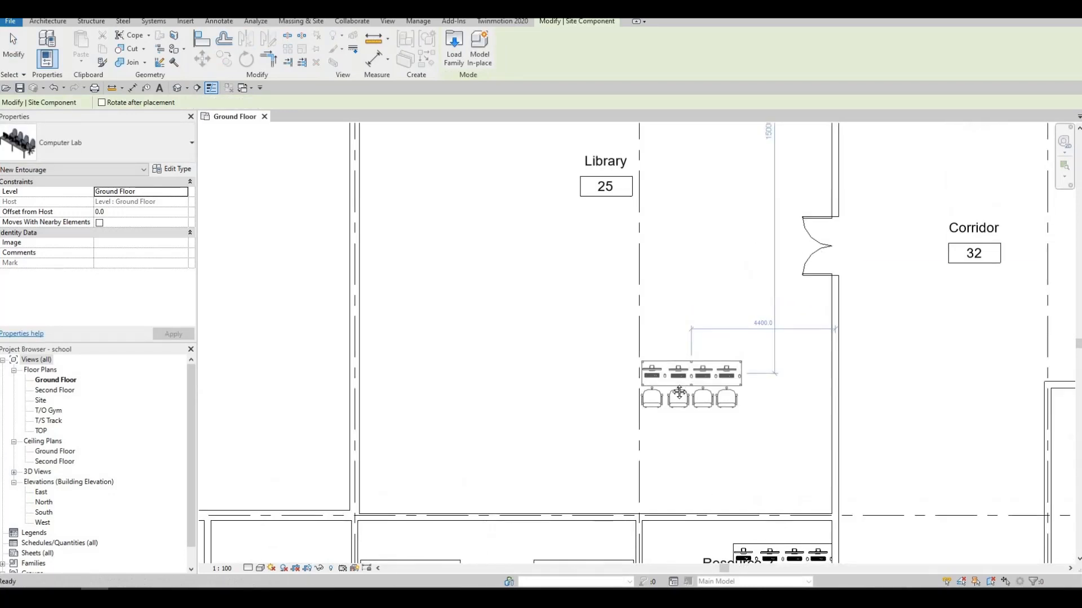
scroll(704, 293, "down", 1)
middle_click_drag(739, 231, 724, 376)
middle_click_drag(719, 271, 711, 405)
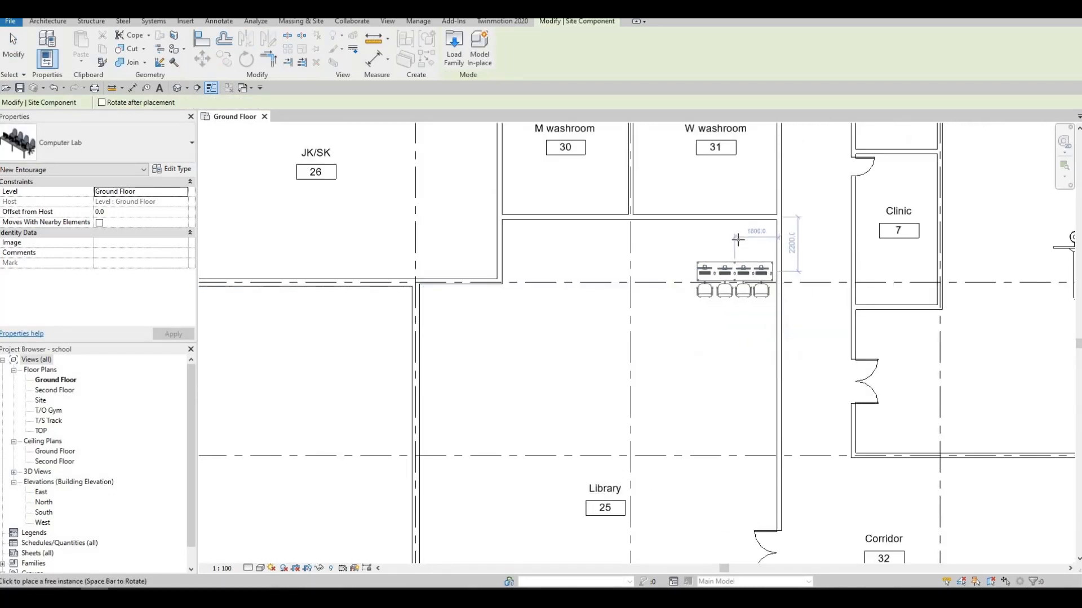
scroll(728, 265, "up", 2)
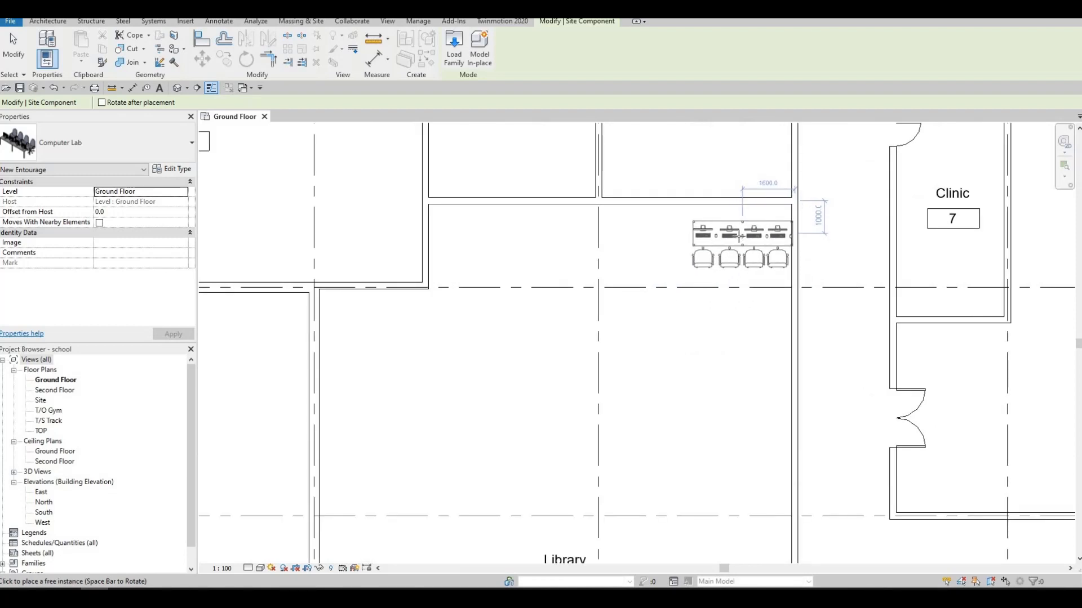
left_click(737, 240)
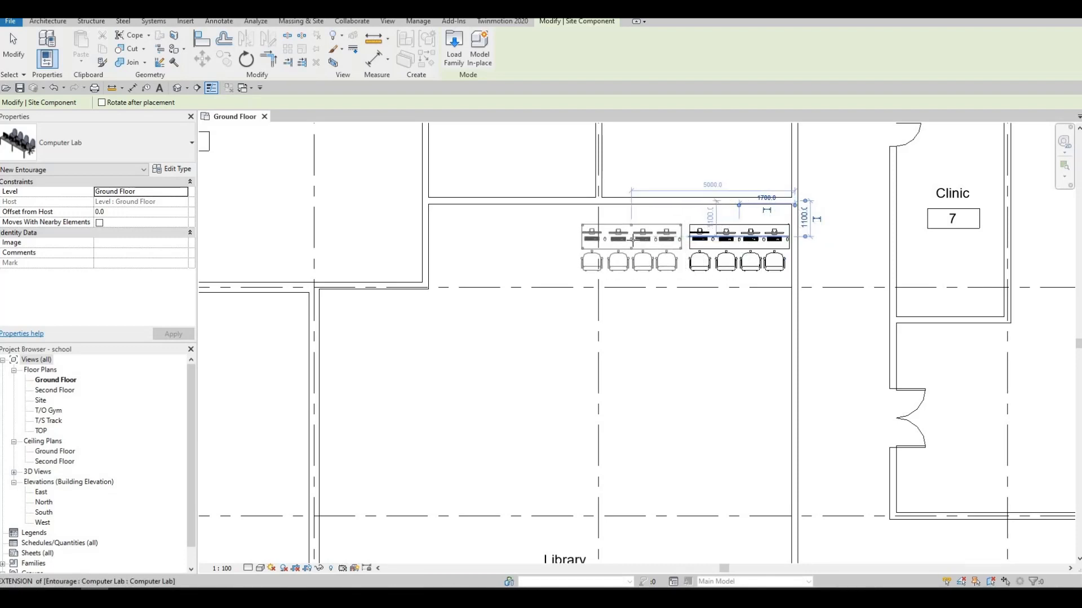
key("Escape")
key("Escape")
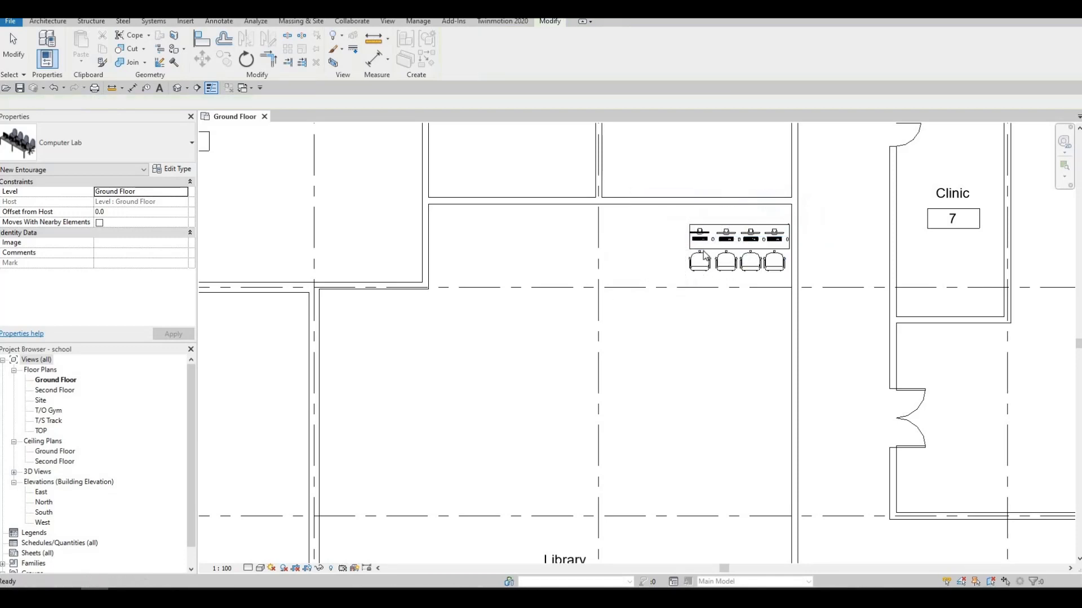
Nudge the Library's Computer Lab unit north until its desk sits against the north wall.
left_click(703, 251)
key("Up")
key("Up")
key("Up")
key("Up")
key("Up")
key("Up")
key("Up")
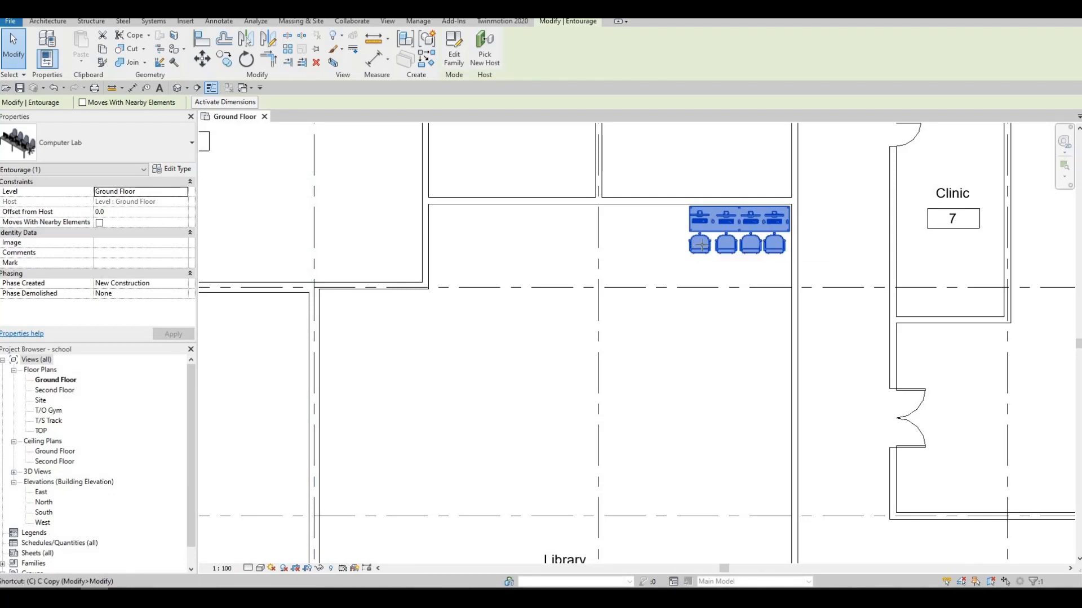
Place two similar Computer Lab units side by side west of the first, continuing the row along the Library's north wall.
key("c")
key("s")
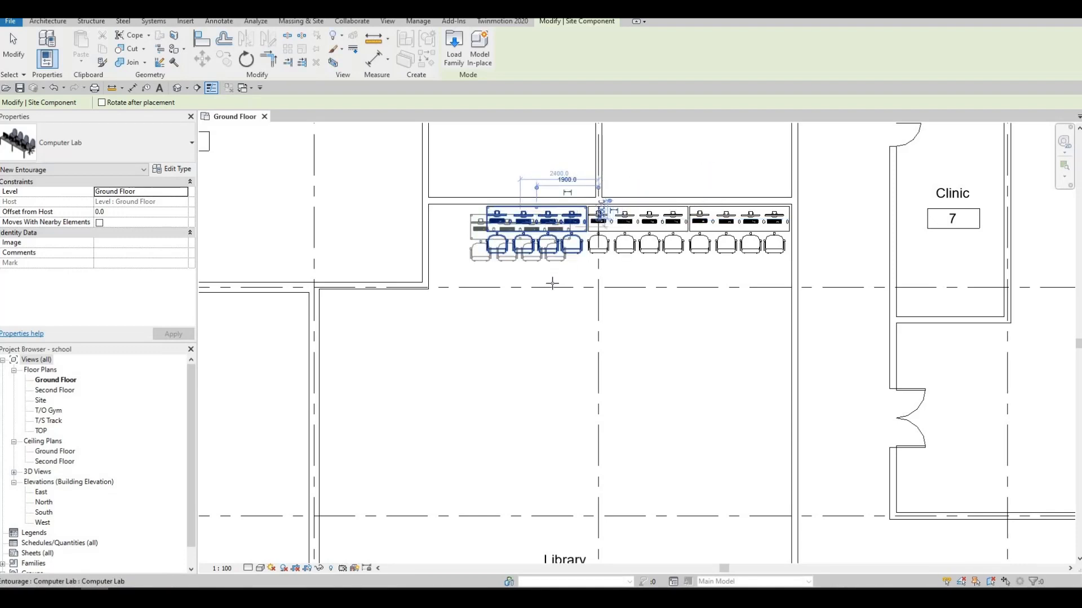
left_click(532, 256)
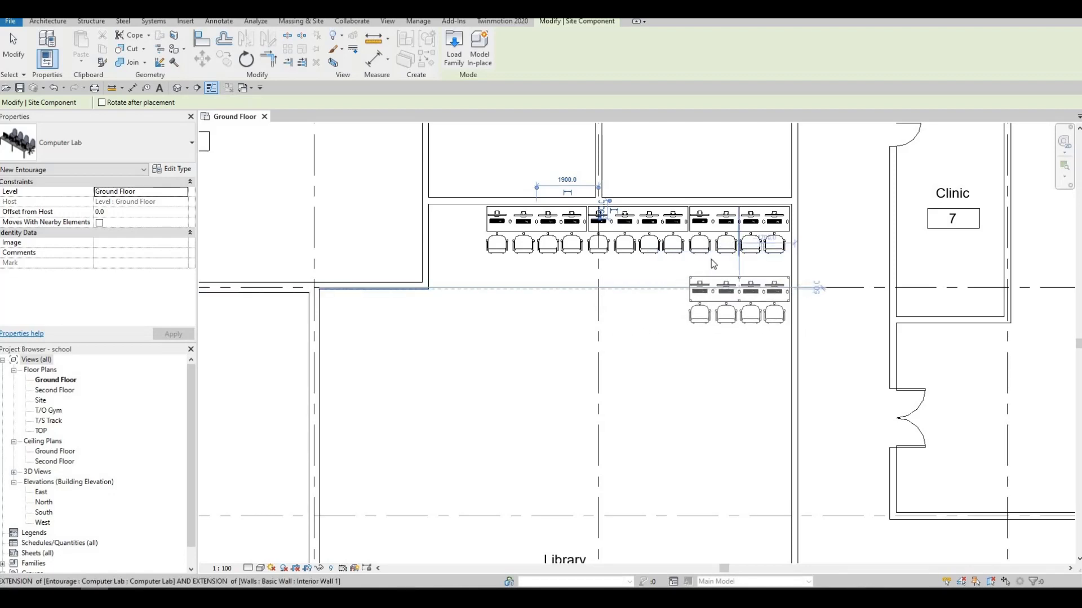
key("Escape")
key("Escape")
Copy the Library's north-wall row of three Computer Lab units south twice, spacing the rows about 1900 mm apart.
left_click(699, 245)
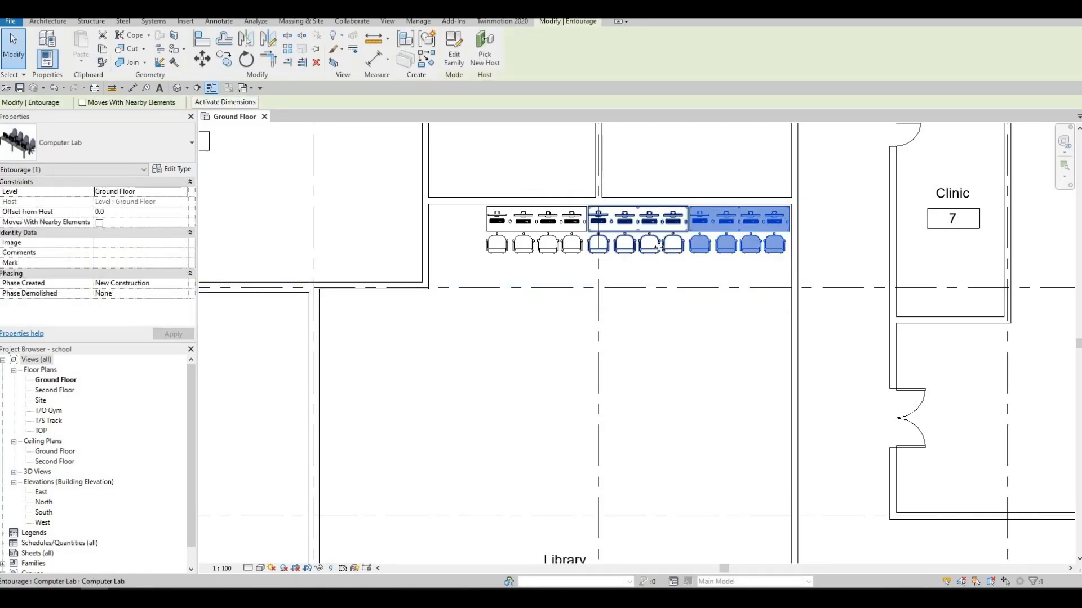
left_click(579, 251, "ctrl")
left_click(579, 248, "ctrl")
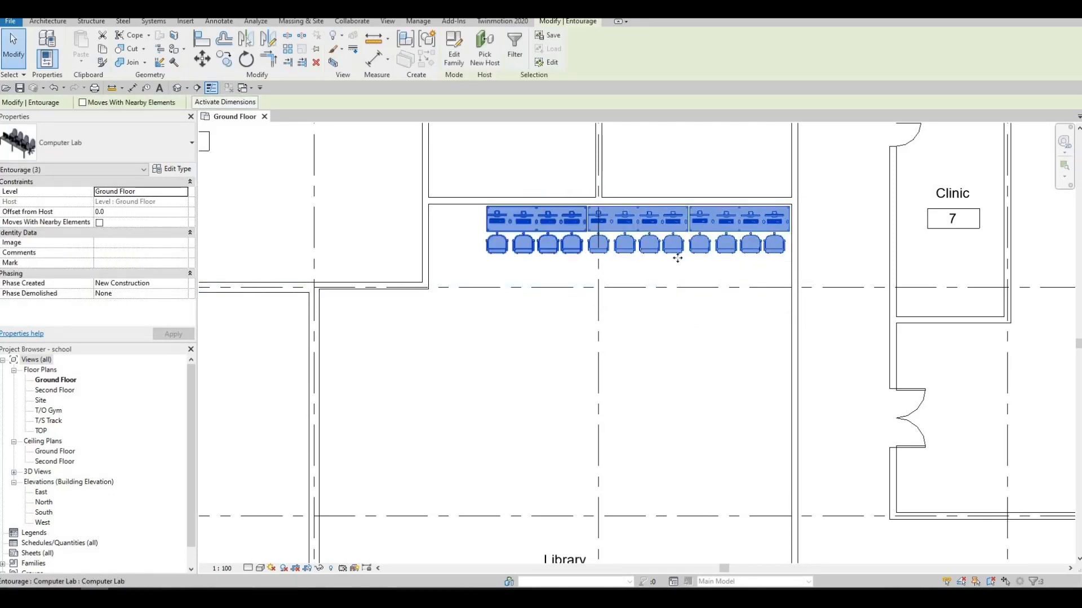
left_click(224, 60)
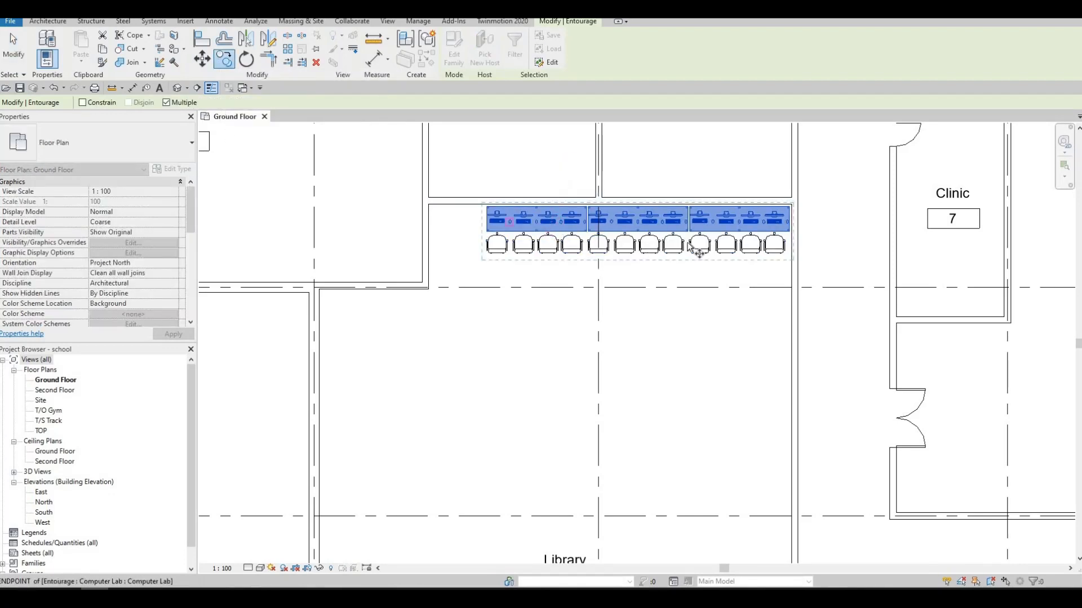
left_click(725, 307)
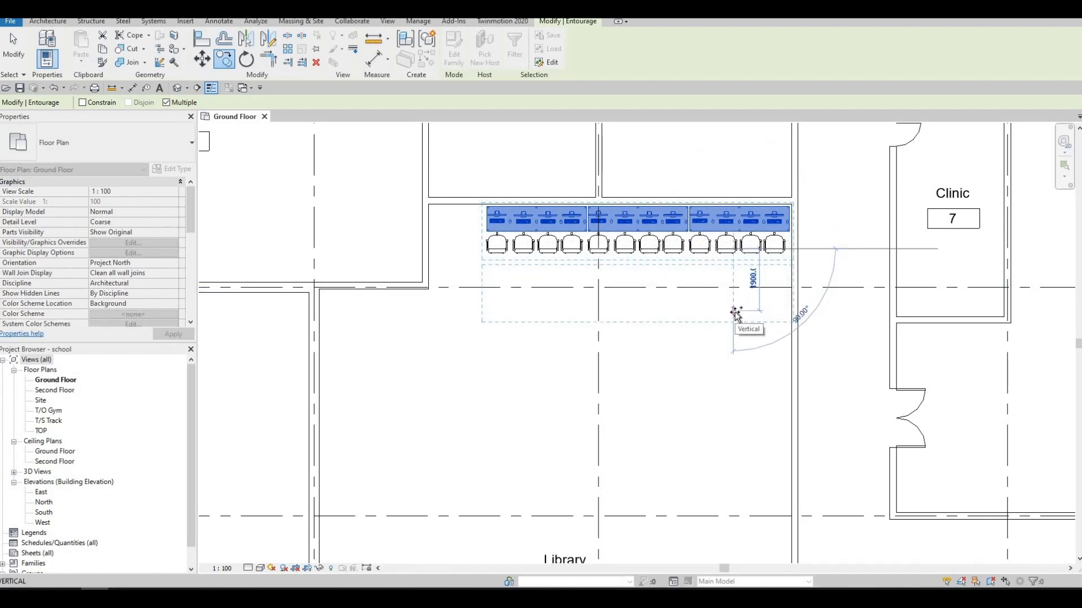
left_click(735, 313)
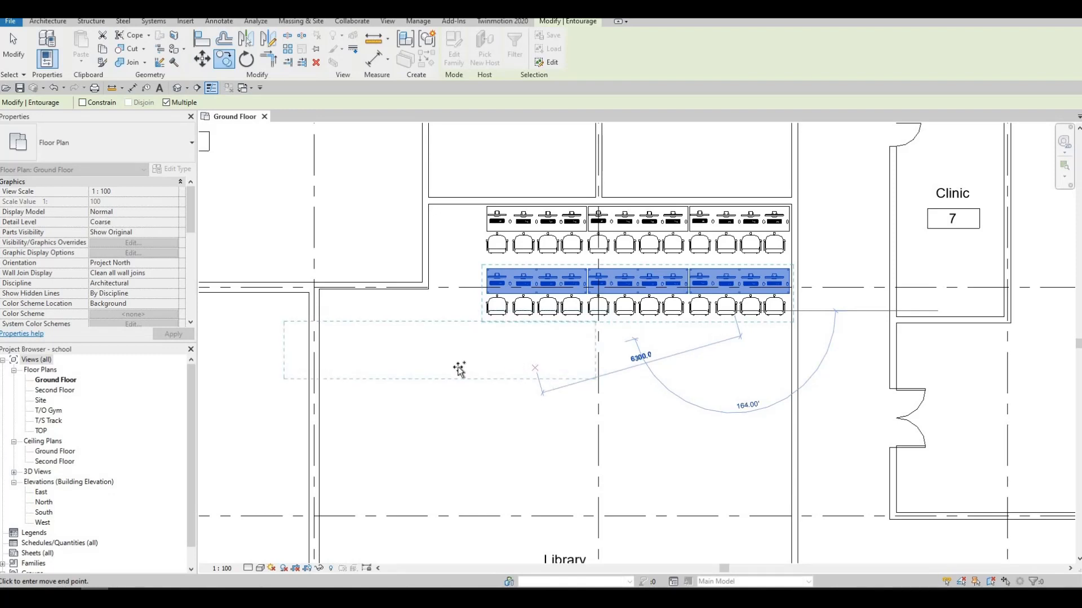
left_click(732, 375)
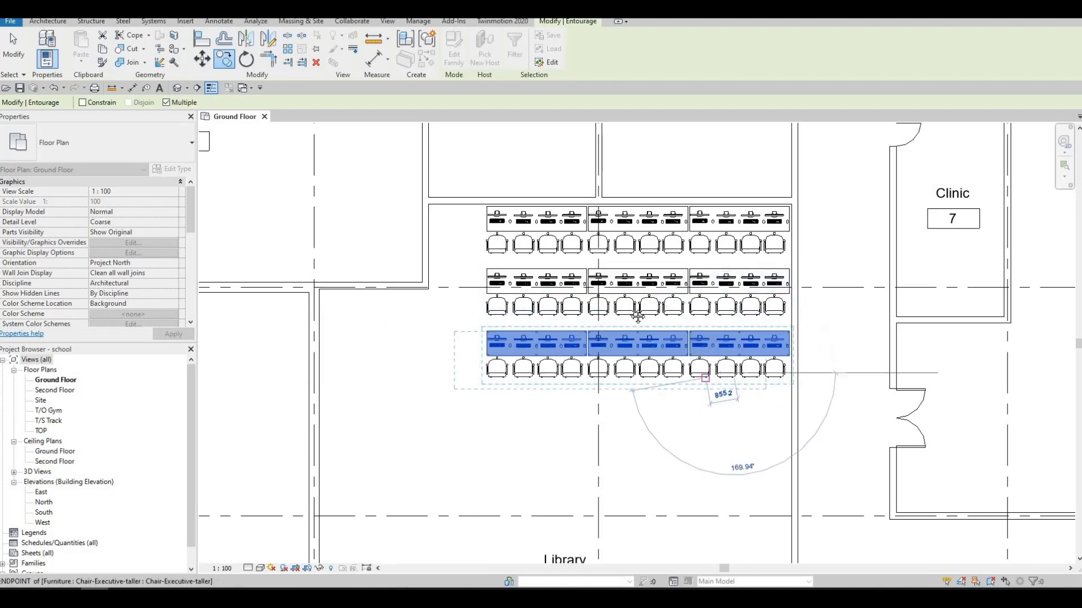
key("Escape")
middle_click_drag(629, 416, 627, 316)
key("Escape")
Switch to the blocks folder in File Explorer and load the Hexagon Desk family into the floor plan.
scroll(617, 305, "down", 4)
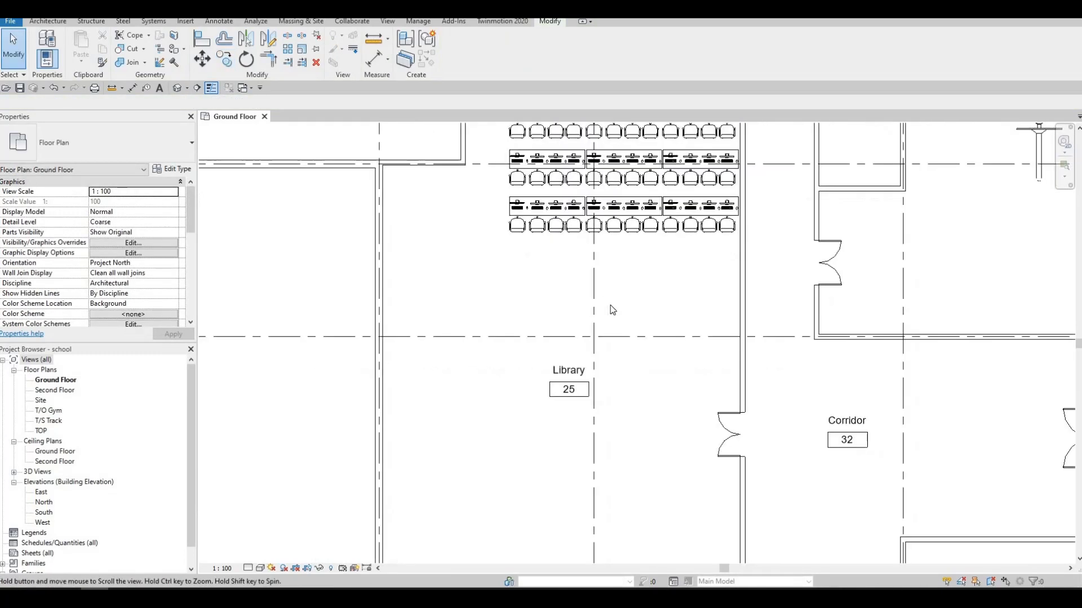
middle_click_drag(308, 408, 321, 395)
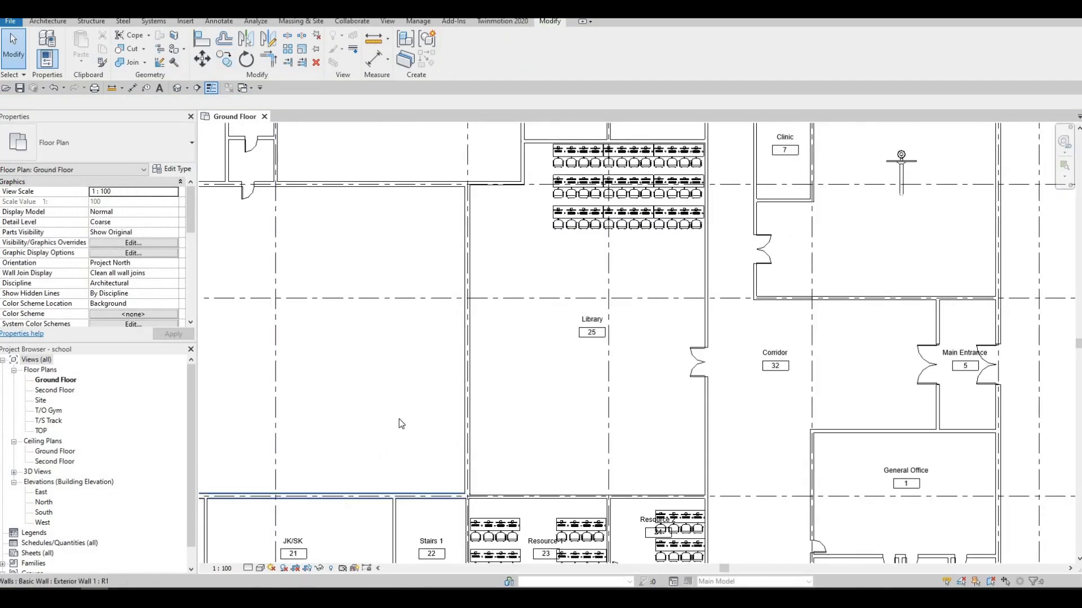
scroll(370, 466, "down", 1)
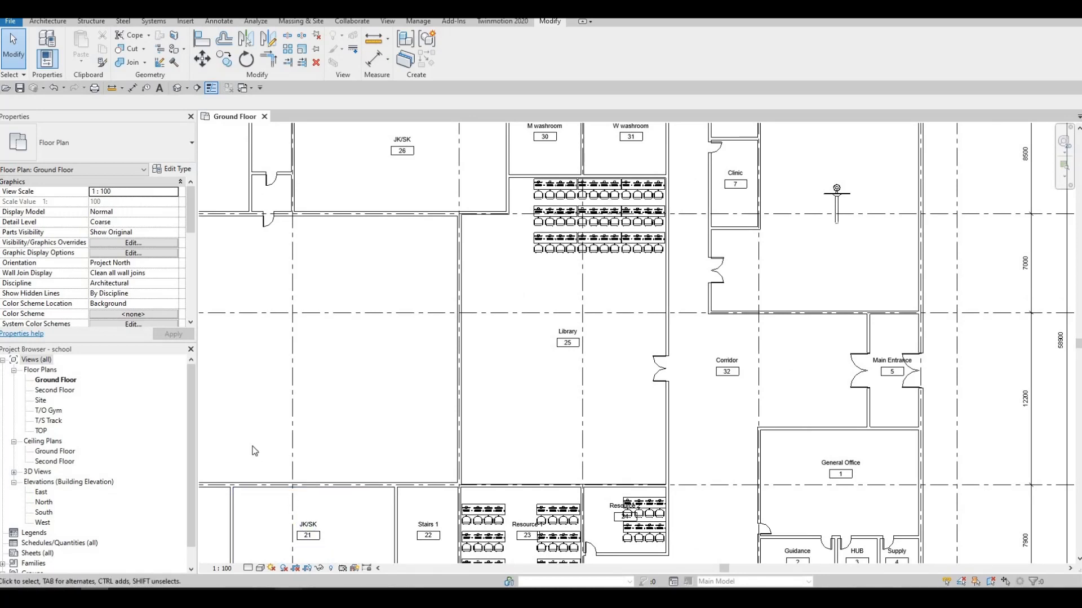
key("alt+Tab")
left_click_drag(217, 437, 131, 412)
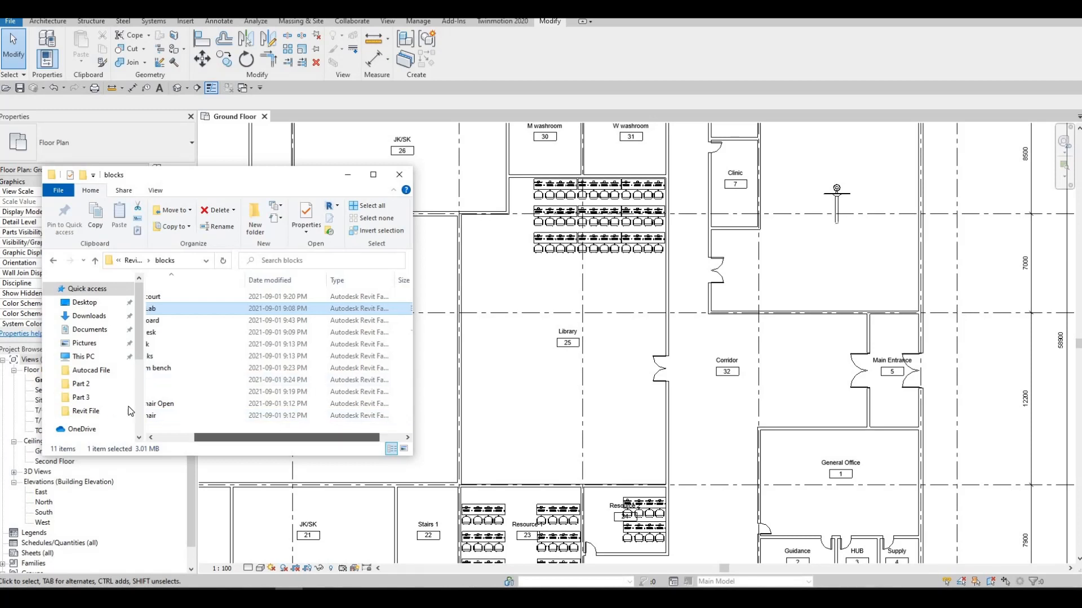
left_click_drag(197, 441, 100, 381)
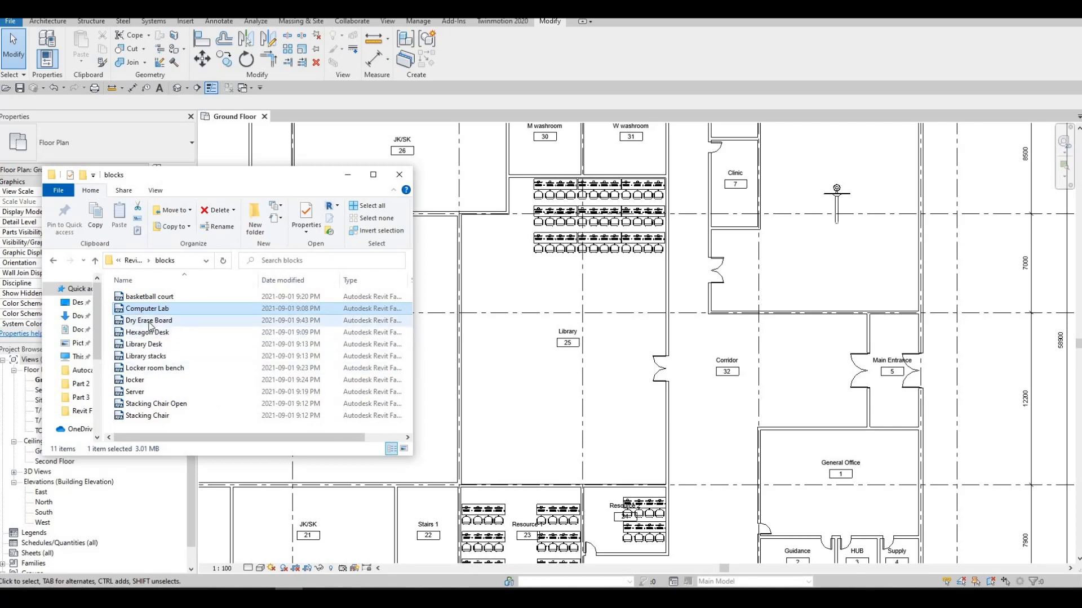
left_click(142, 334)
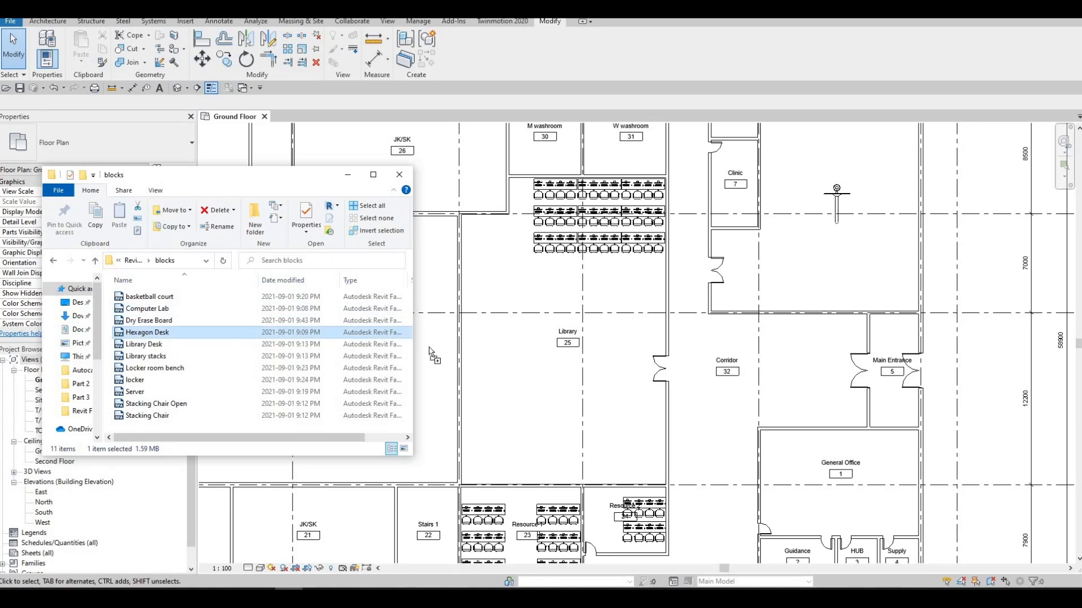
left_click_drag(472, 362, 482, 365)
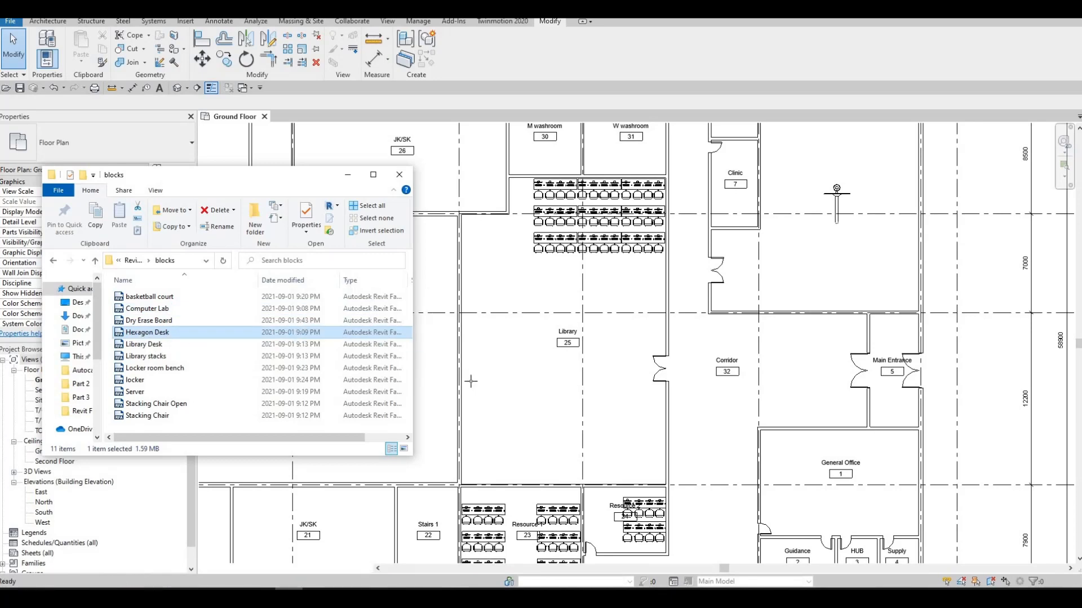
Place five Hexagon Desk units in JK/SK room 19, two along the north side and three along the south side.
middle_click_drag(359, 459, 517, 450)
scroll(563, 317, "down", 1)
scroll(338, 408, "up", 4)
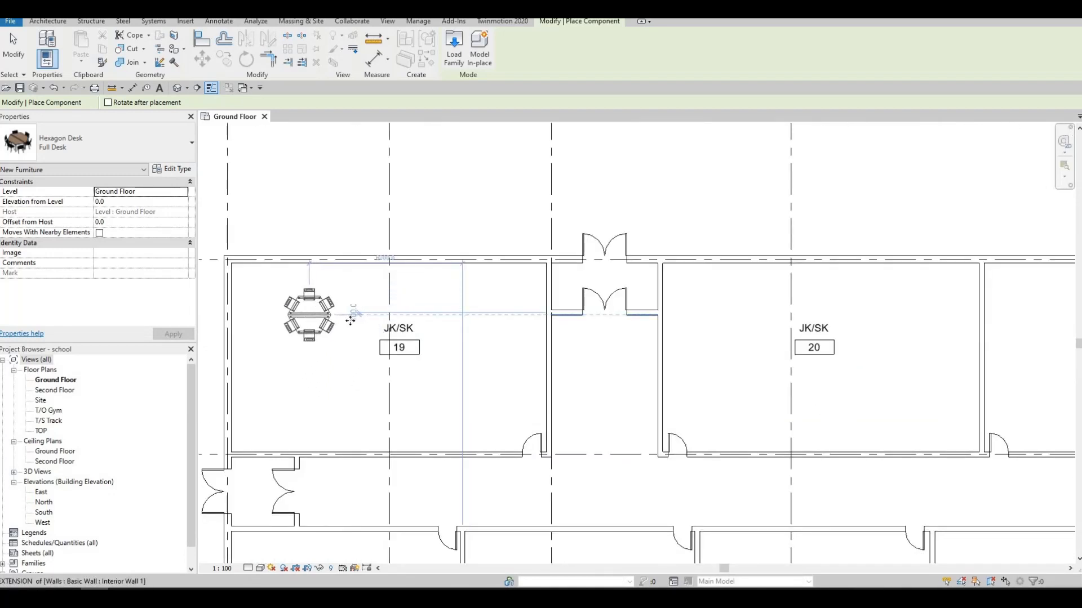
left_click(448, 320)
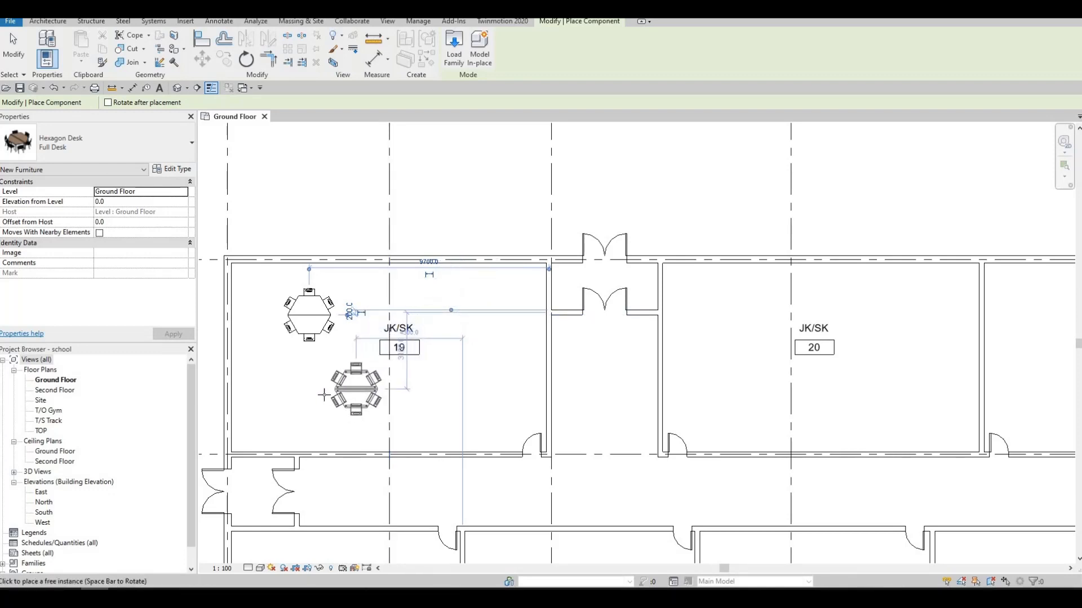
left_click(400, 401)
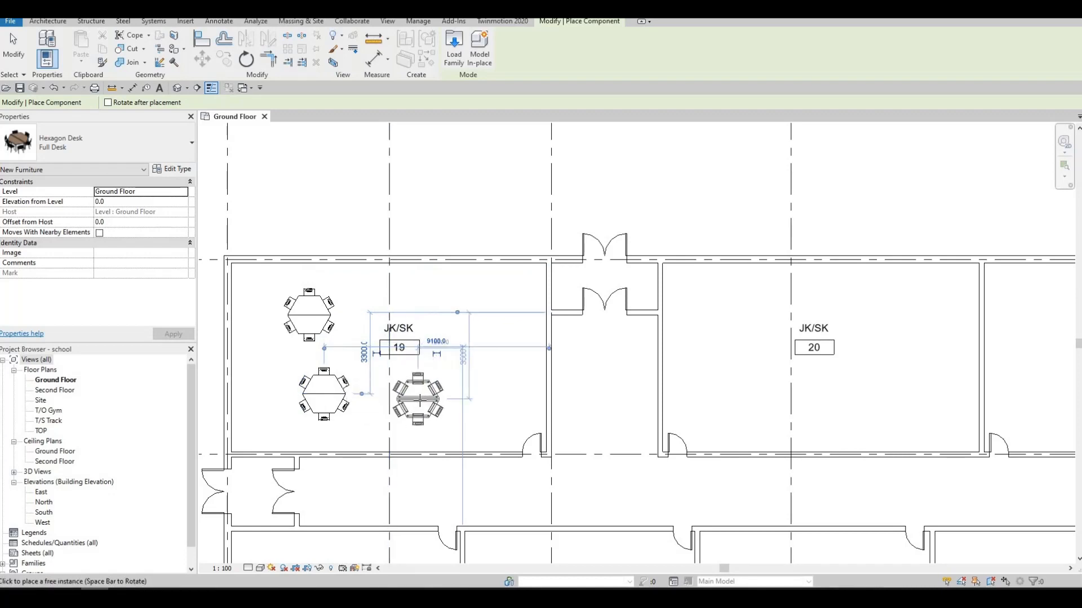
scroll(450, 316, "up", 3)
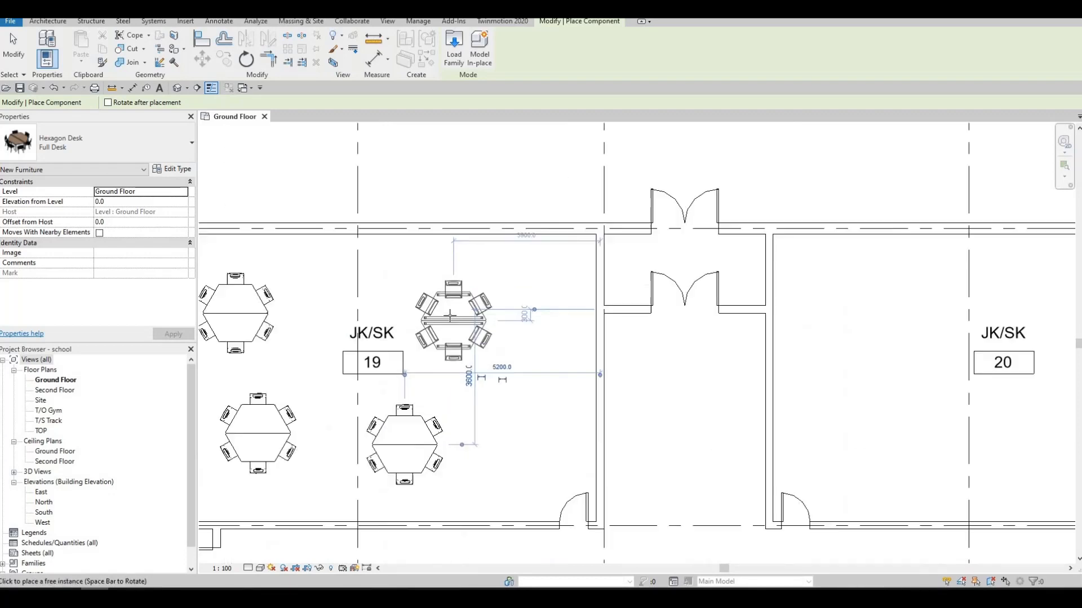
left_click(448, 313)
scroll(526, 350, "down", 3)
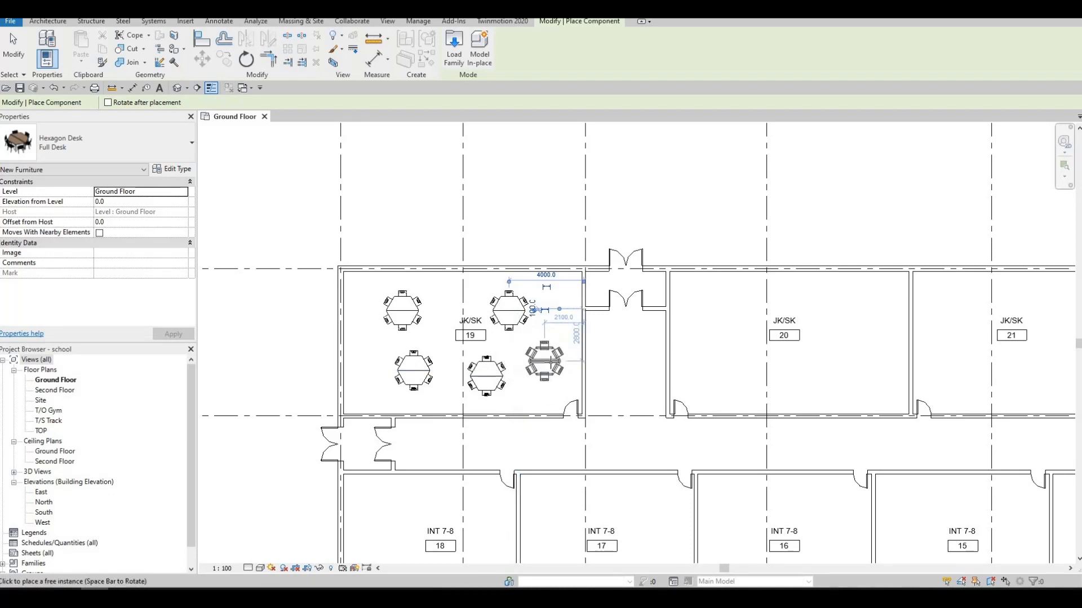
left_click(534, 363)
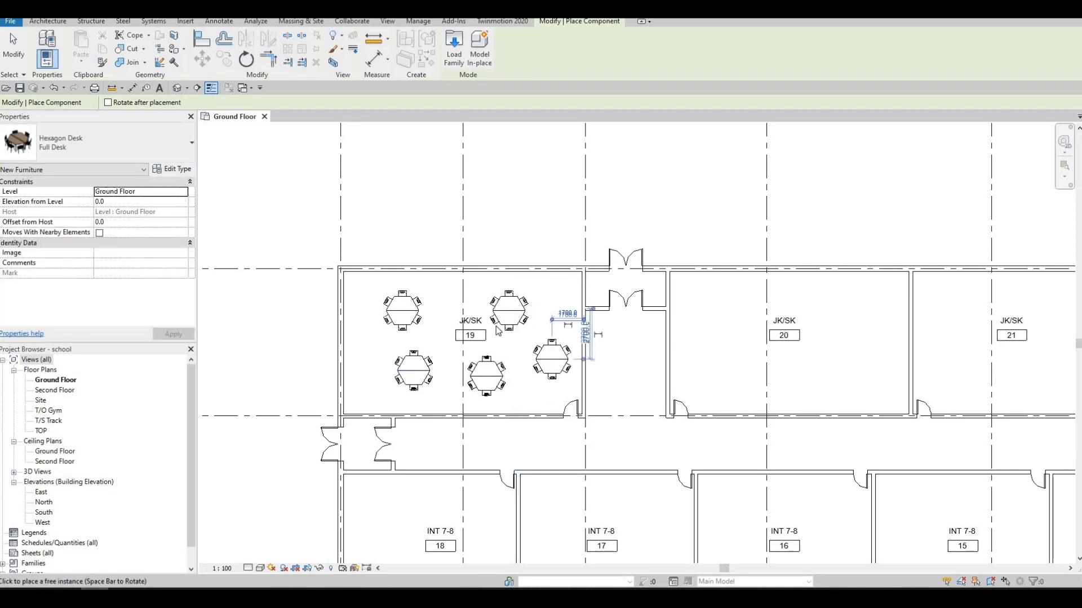
key("Escape")
Nudge the northeast Hexagon Desk in JK/SK 19 slightly west and north, and close the desk's family without saving changes.
left_click(502, 306)
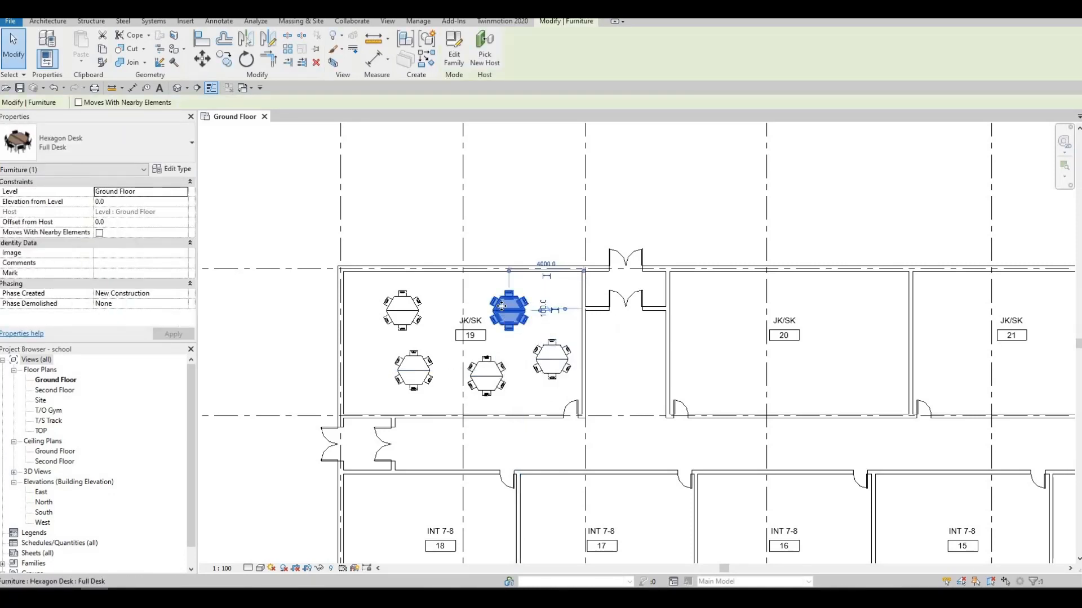
left_click(482, 366)
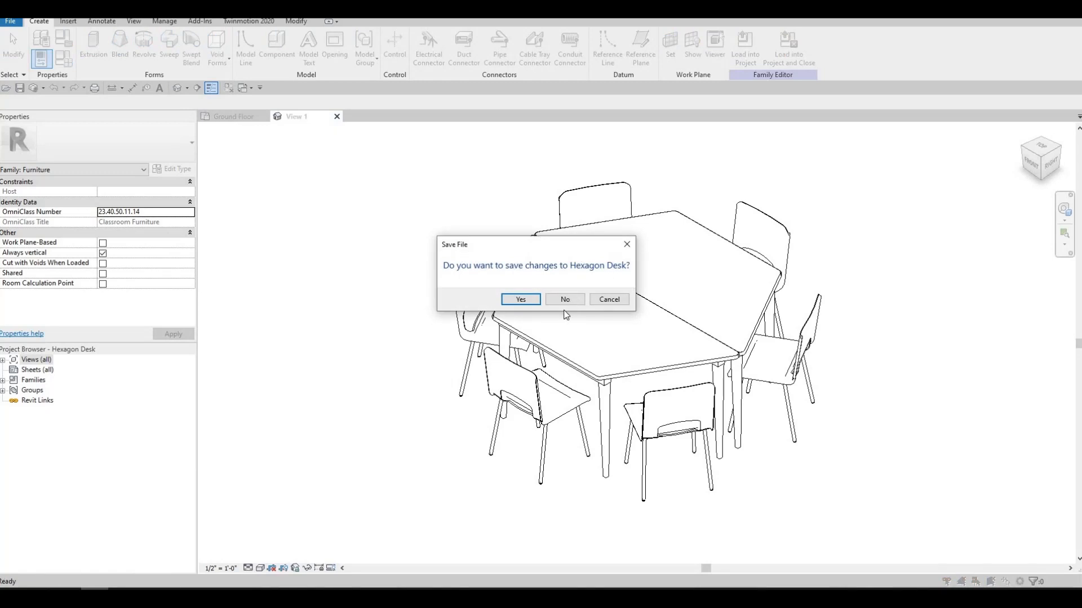
left_click(565, 300)
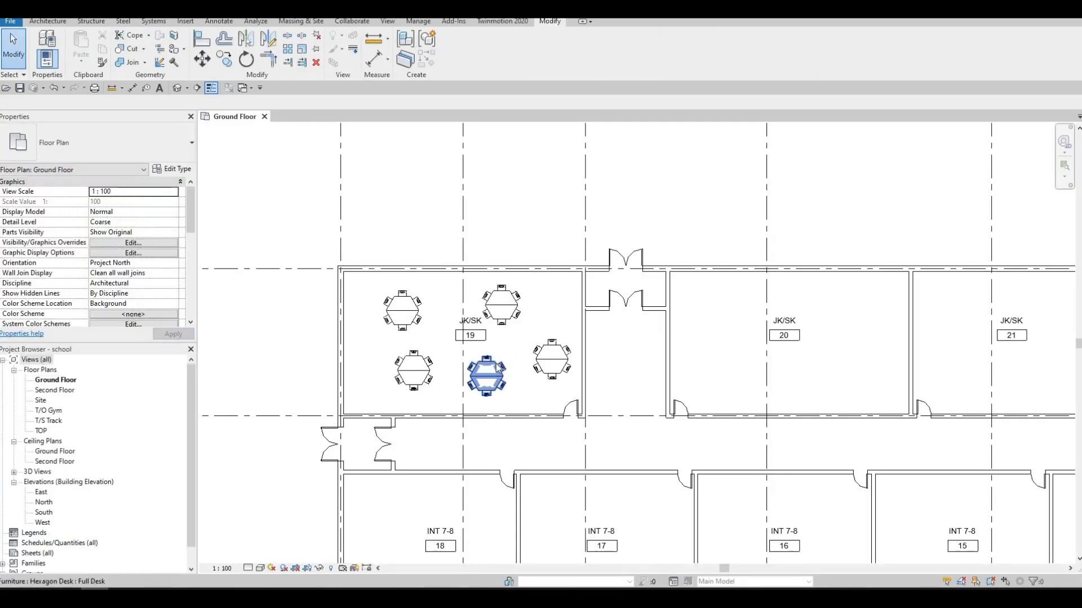
Nudge the south-middle Hexagon Desk in JK/SK 19 north and slightly west.
left_click(497, 364)
key("Left")
key("Up")
key("Up")
key("Up")
key("Up")
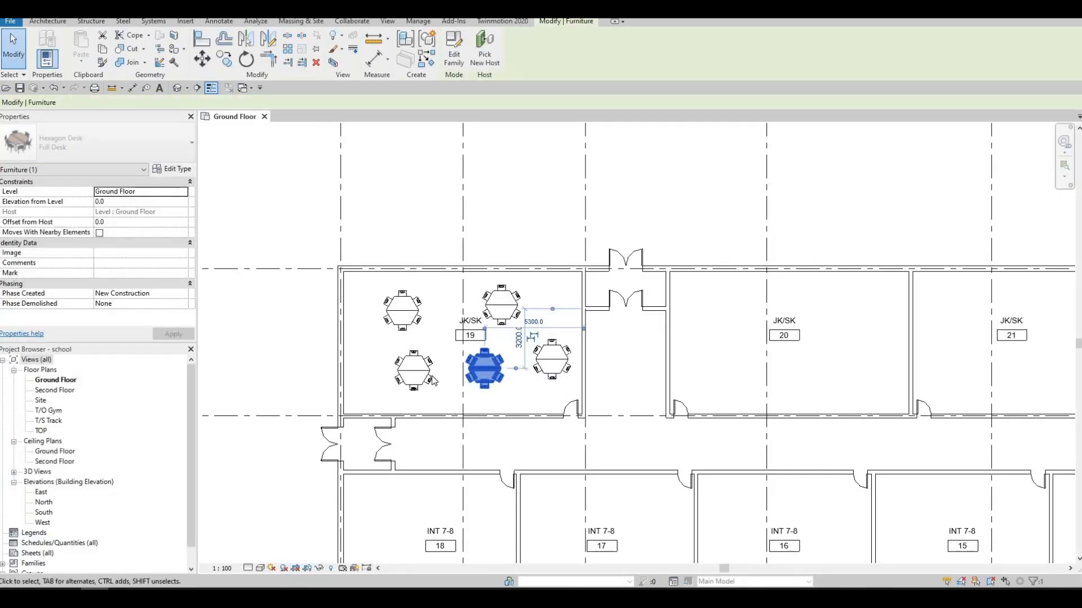
Nudge the southwest Hexagon Desk in JK/SK 19 south and slightly west, away from the desk north of it.
left_click(426, 375)
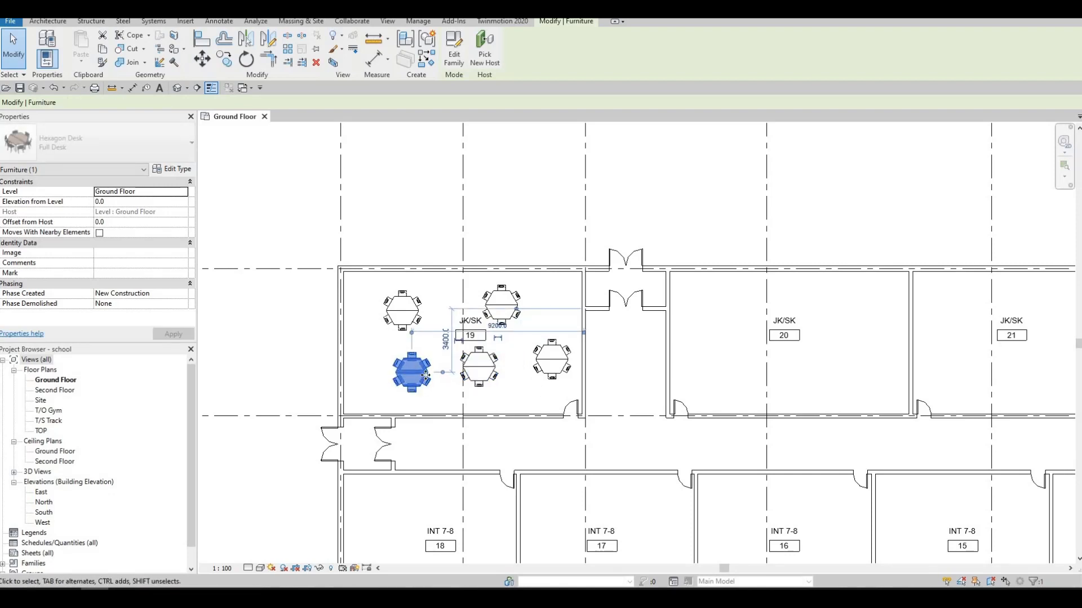
key("Down")
key("Down")
key("Down")
key("Left")
Nudge the northwest Hexagon Desk west and north to about 10100 mm from the east wall and 1950 mm from the north wall.
left_click(407, 315)
key("Left")
key("Left")
key("Left")
key("Left")
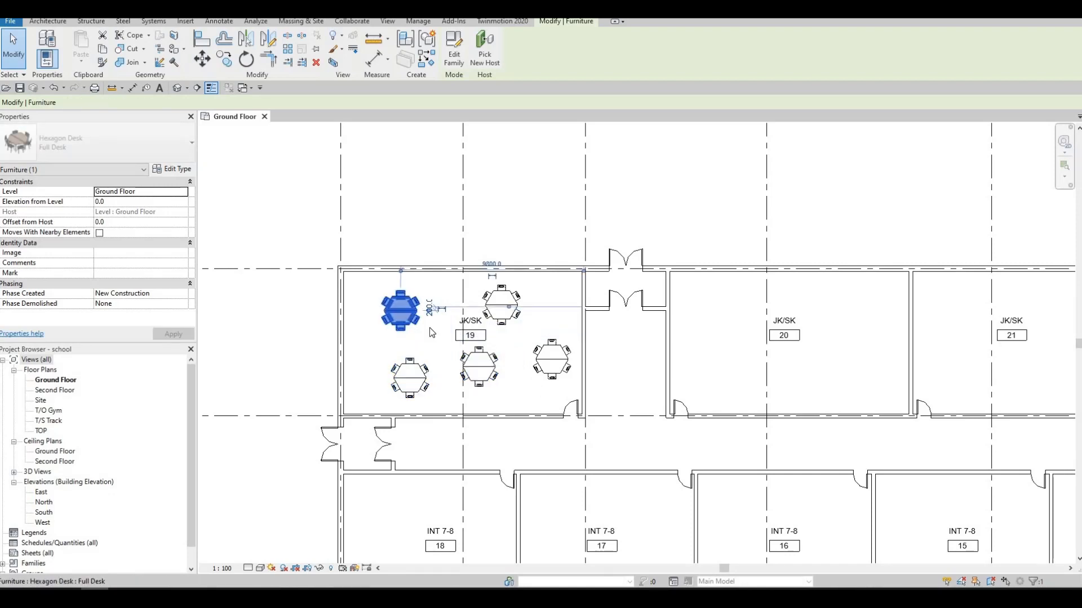
key("Up")
key("Up")
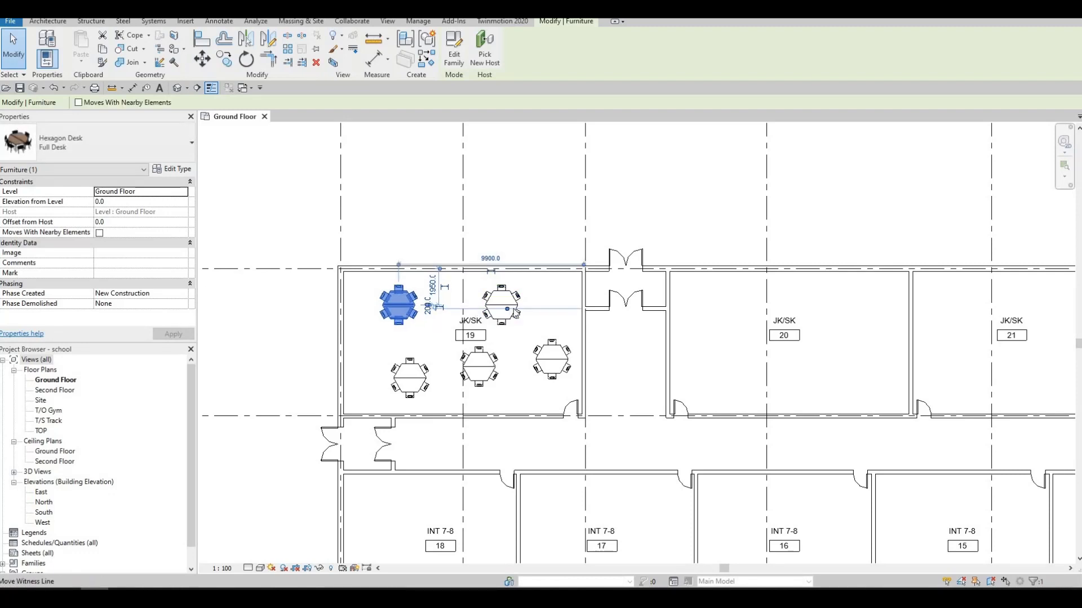
key("Up")
Nudge the southwest Hexagon Desk slightly further west, to about 9400 mm from the room's east wall.
left_click(474, 366)
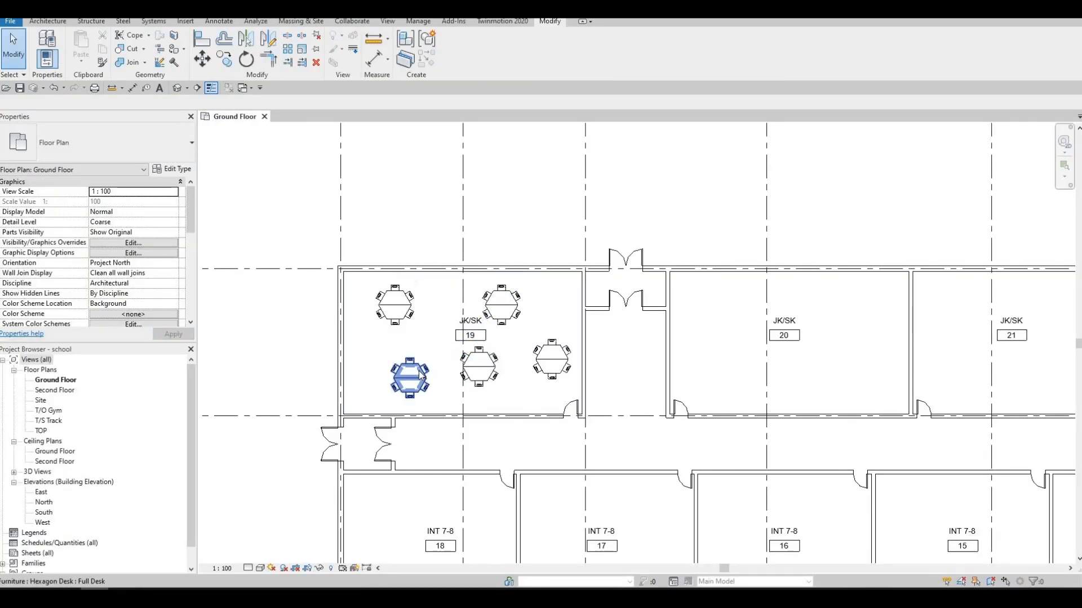
double_click(418, 370)
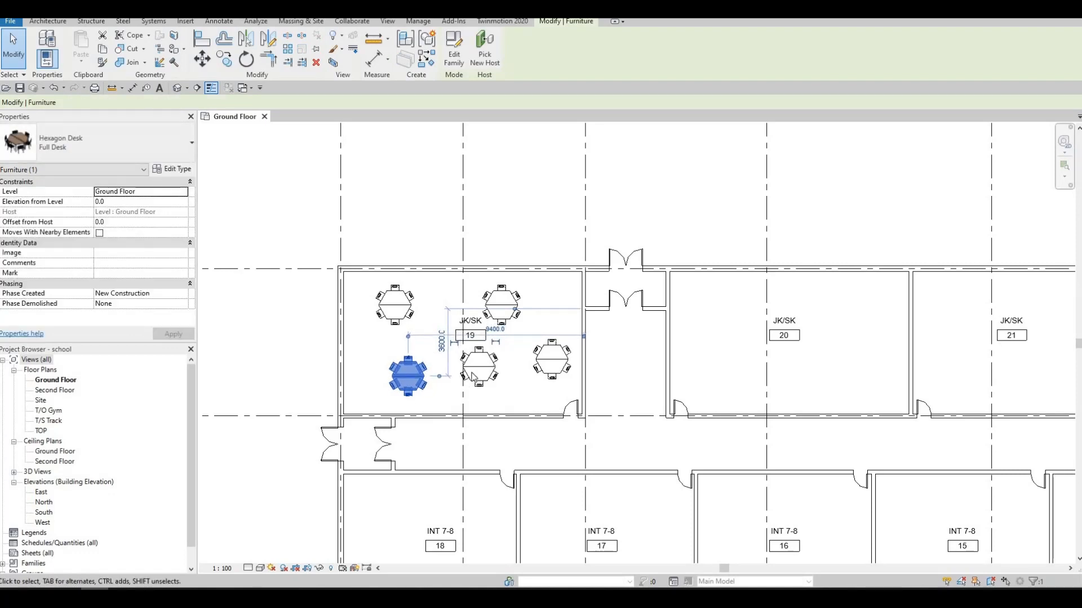
Fine-tune the south-middle Hexagon Desk by nudging it north and west in small increments until it sits just below the room 19 tag.
scroll(479, 352, "up", 5)
left_click(480, 344)
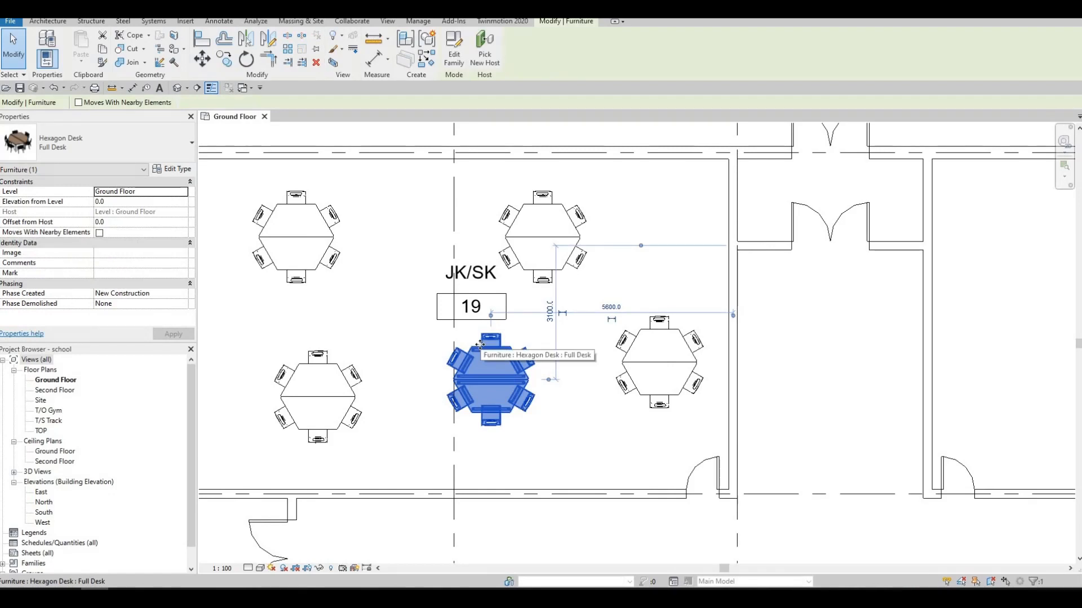
key("Up")
key("Up")
key("Up")
key("Left")
key("Up")
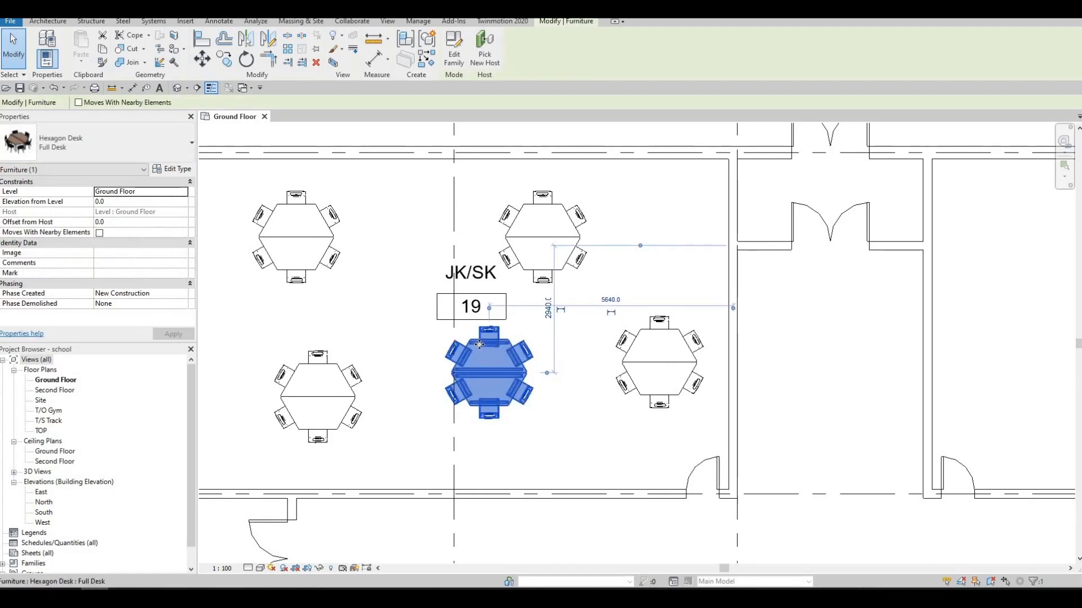
key("Left")
key("Left")
key("Left")
key("Left")
key("Left")
key("Left")
key("Left")
key("Up")
key("Up")
key("Up")
key("Up")
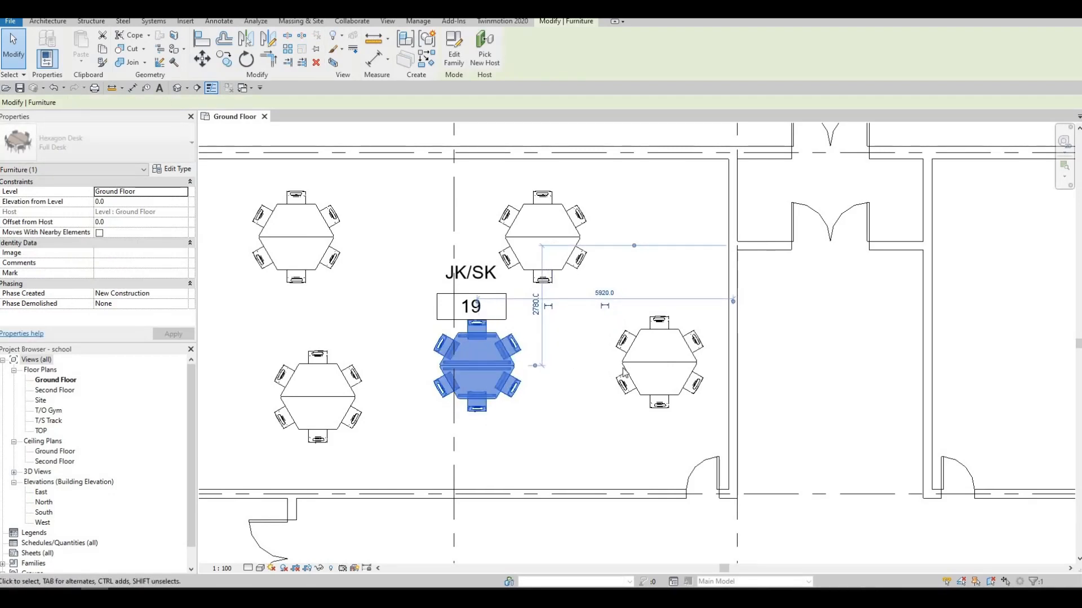
key("Left")
key("Up")
Nudge the southeast Hexagon Desk west and slightly south in small increments, away from the east wall toward the middle desk.
left_click(624, 369)
key("Left")
key("Down")
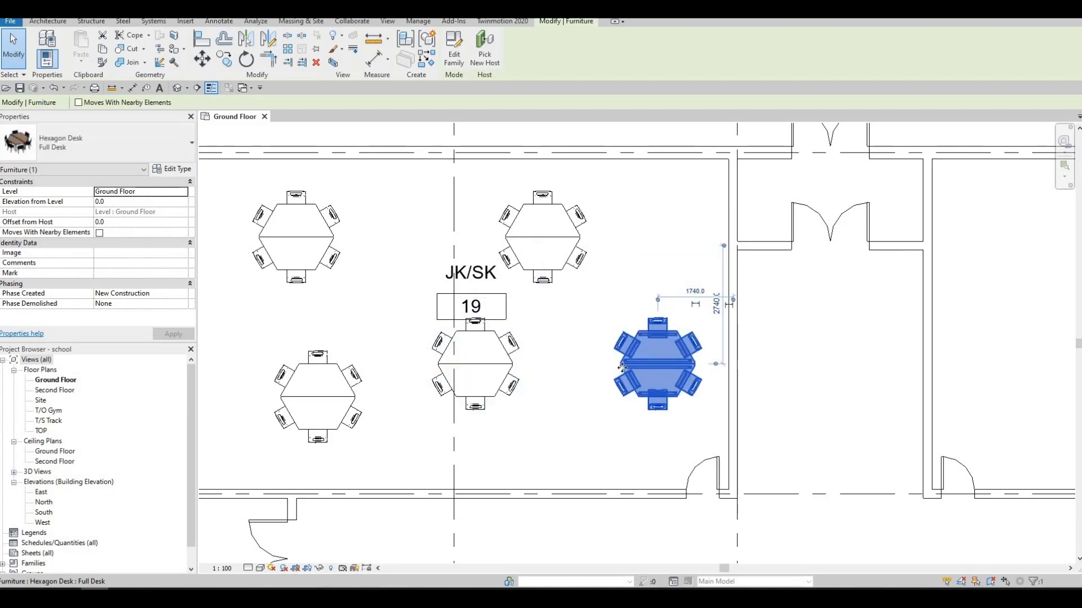
key("Left")
key("Down")
key("Left")
key("Left")
key("Left")
key("Left")
key("Left")
key("Left")
key("Left")
key("Left")
key("Left")
key("Left")
key("Left")
key("Down")
key("Down")
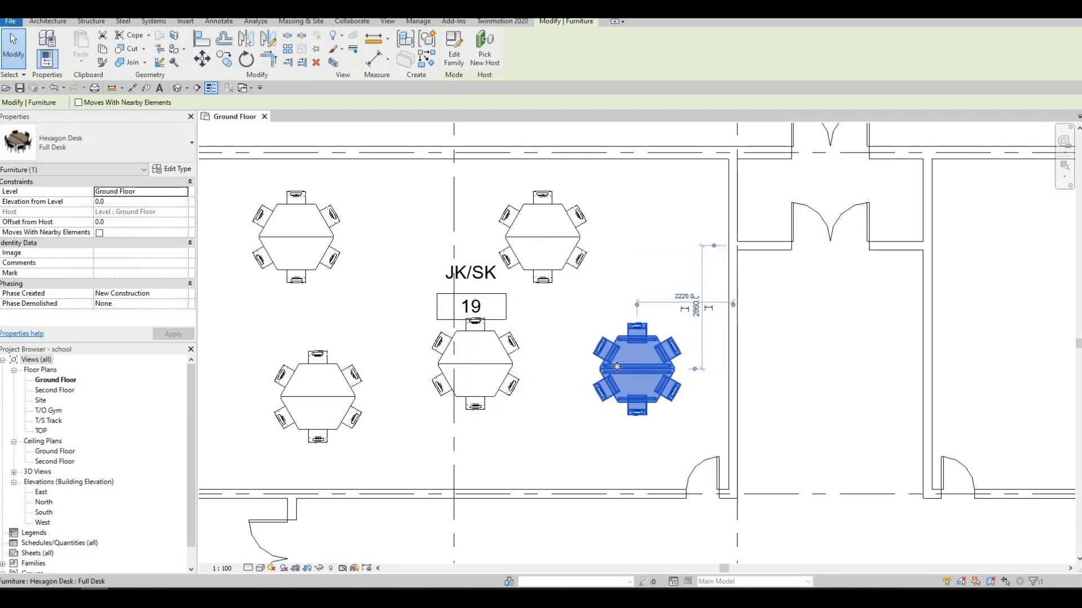
key("Left")
key("Left")
key("Left")
key("Left")
key("Left")
key("Left")
key("Left")
key("Left")
key("Left")
key("Left")
key("Left")
key("Left")
key("Left")
key("Up")
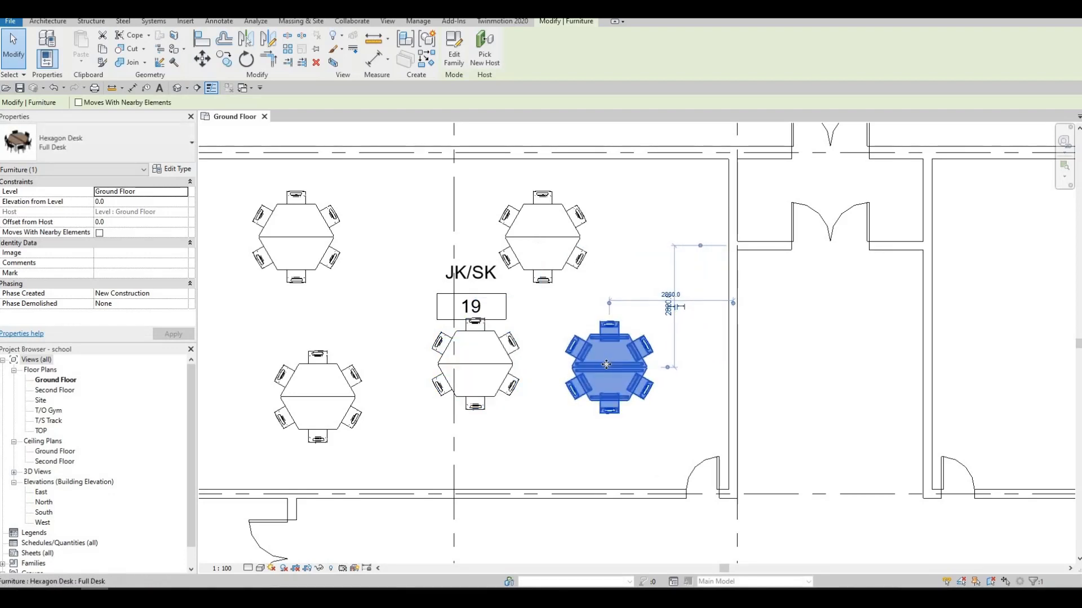
key("Right")
key("Right")
key("Right")
Nudge the northwest Hexagon Desk in room 19 east to about 9780 mm from the room's east wall.
left_click(336, 251)
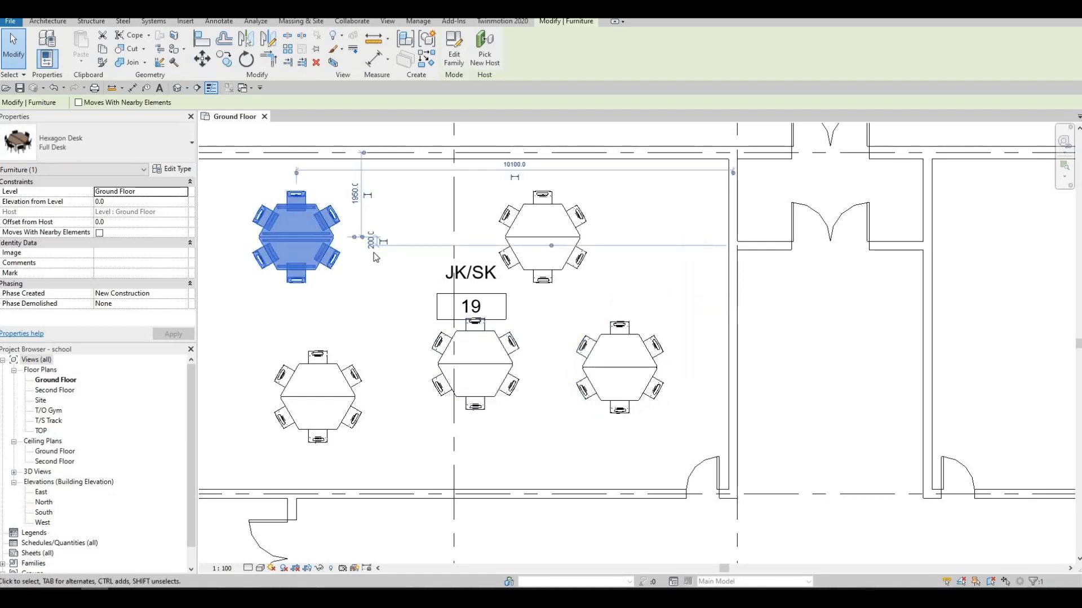
key("Right")
key("Right")
key("Right")
key("Right")
key("Right")
key("Right")
key("Right")
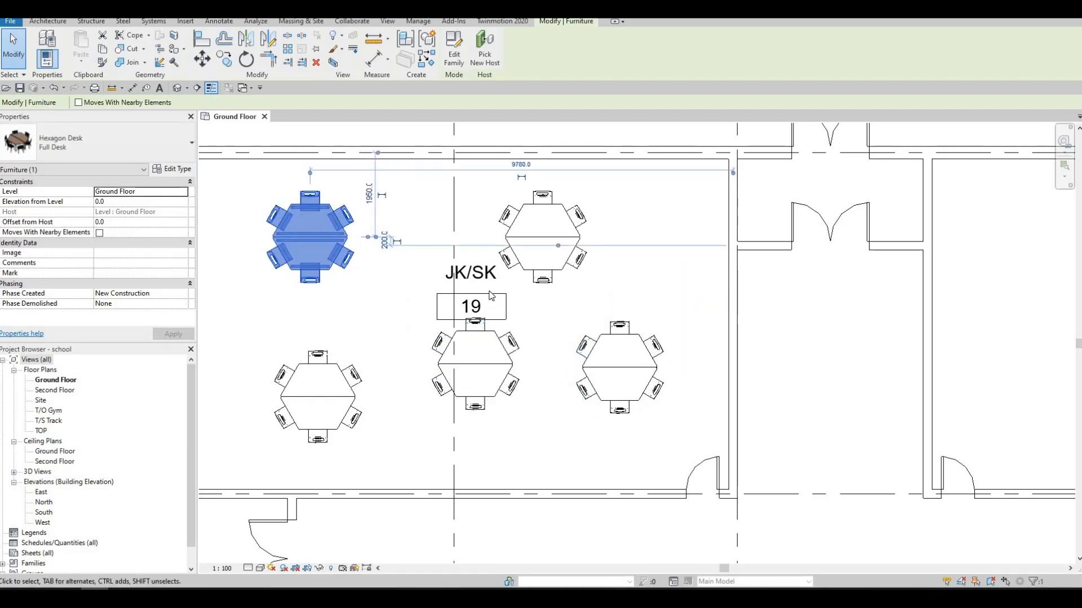
scroll(406, 325, "down", 2)
scroll(541, 271, "down", 3)
key("Escape")
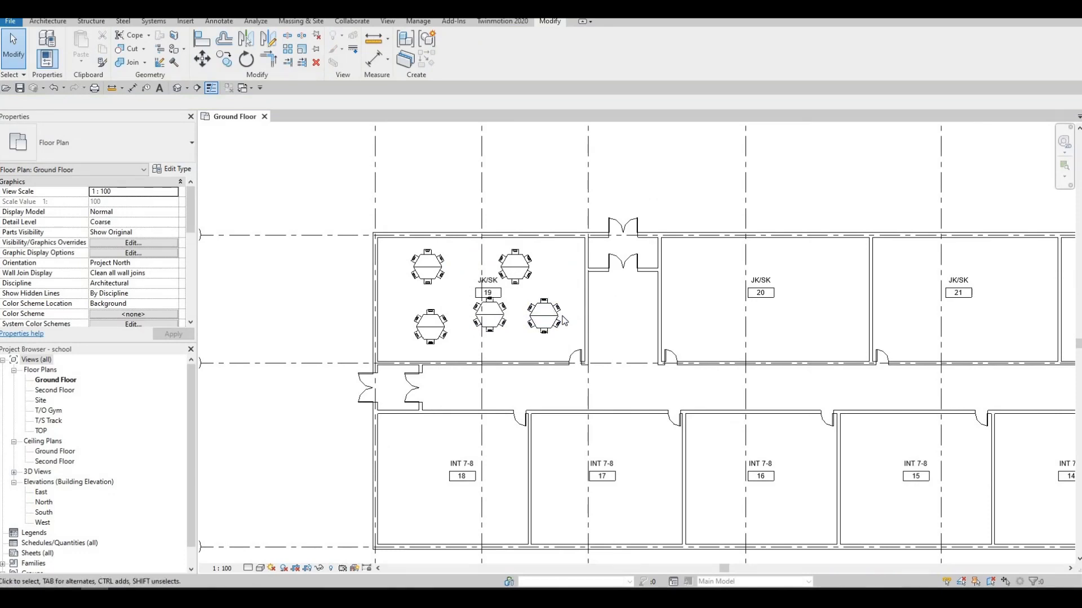
Create similar Hexagon Desks from the existing one and place five in JK/SK room 20, four toward the corners and one in the middle.
left_click(562, 317)
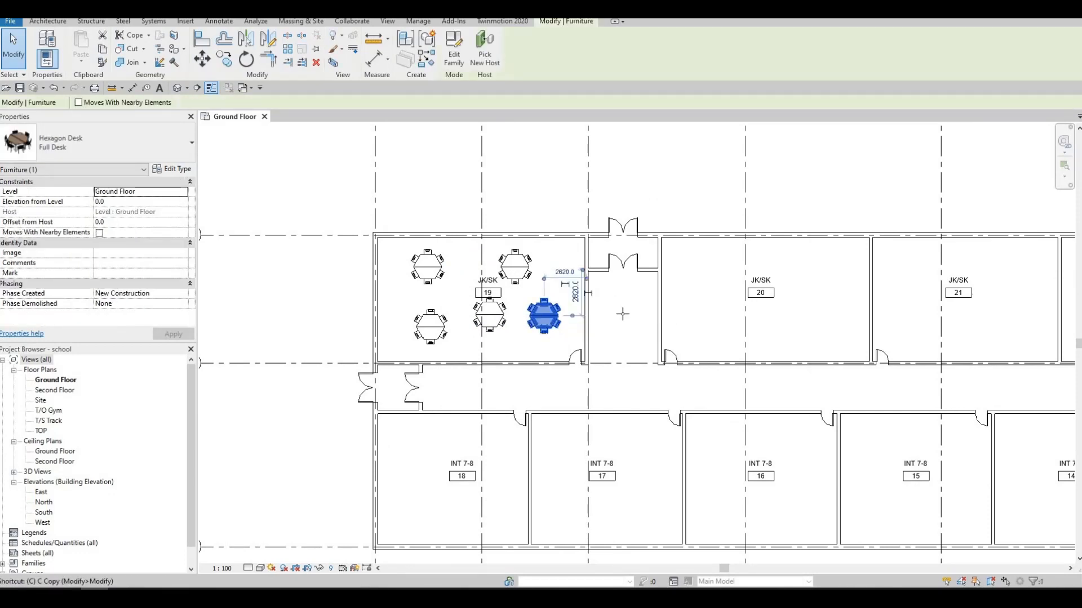
key("s")
middle_click_drag(617, 315, 390, 346)
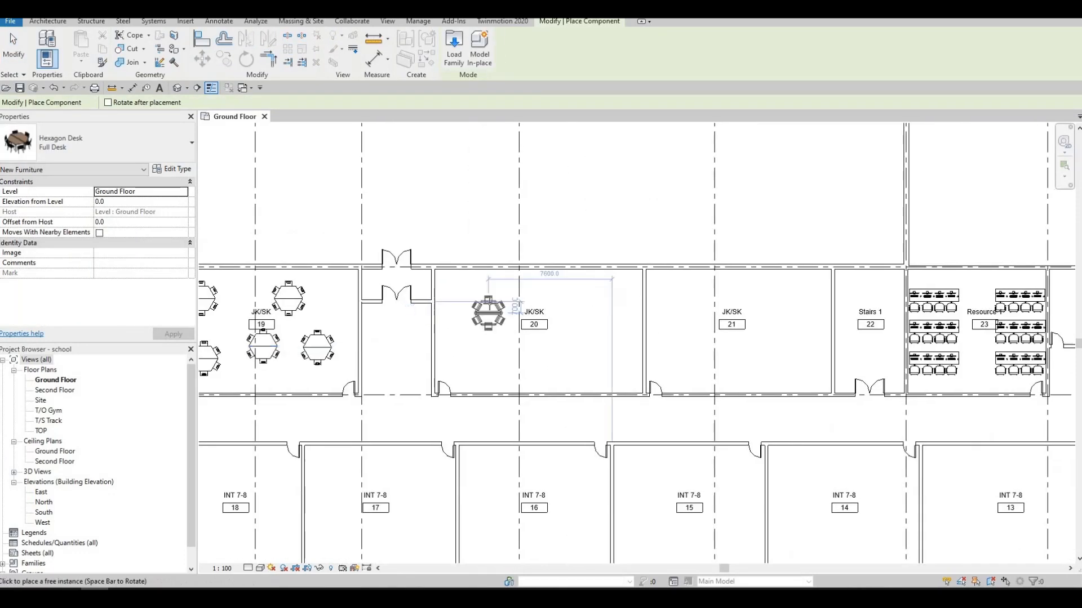
left_click(562, 304)
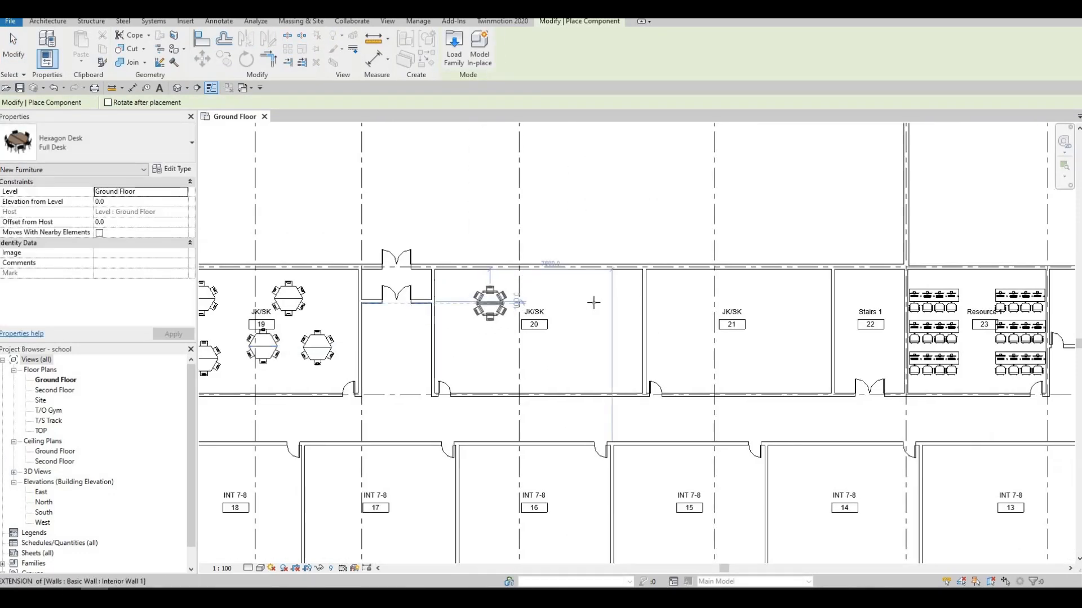
left_click(554, 337)
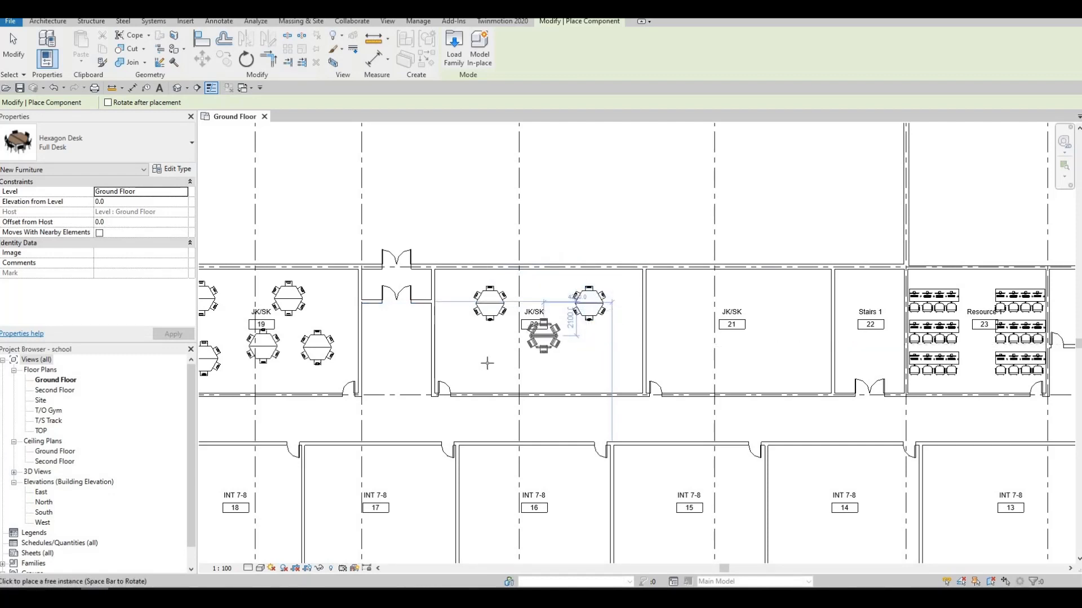
left_click(544, 336)
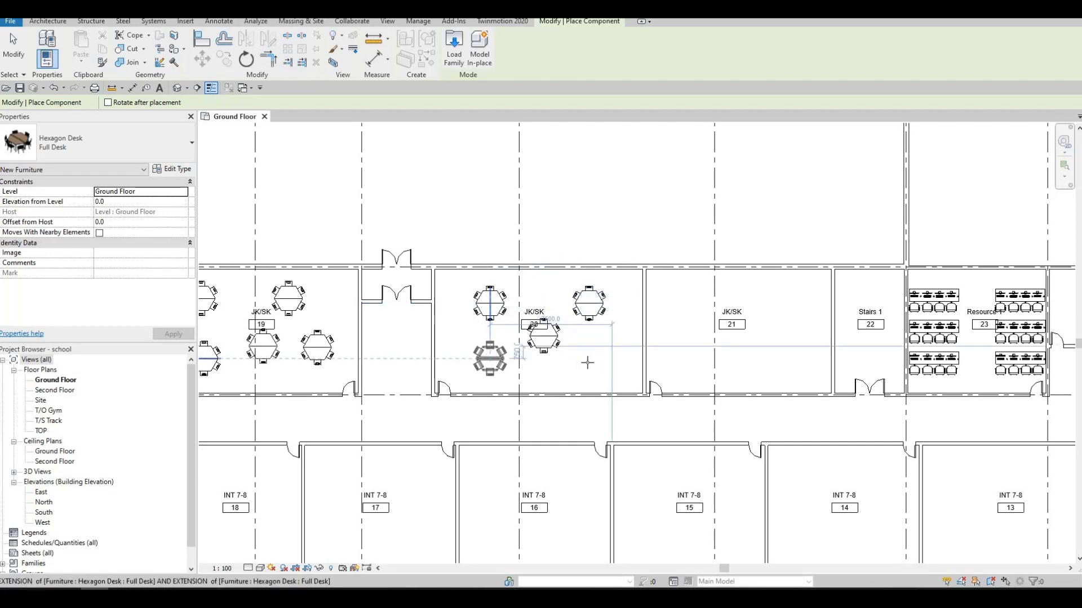
left_click(489, 359)
left_click(588, 363)
Place five Hexagon Desks in JK/SK room 21, two along the north side, one in the center and two along the south side.
middle_click_drag(472, 379, 313, 390)
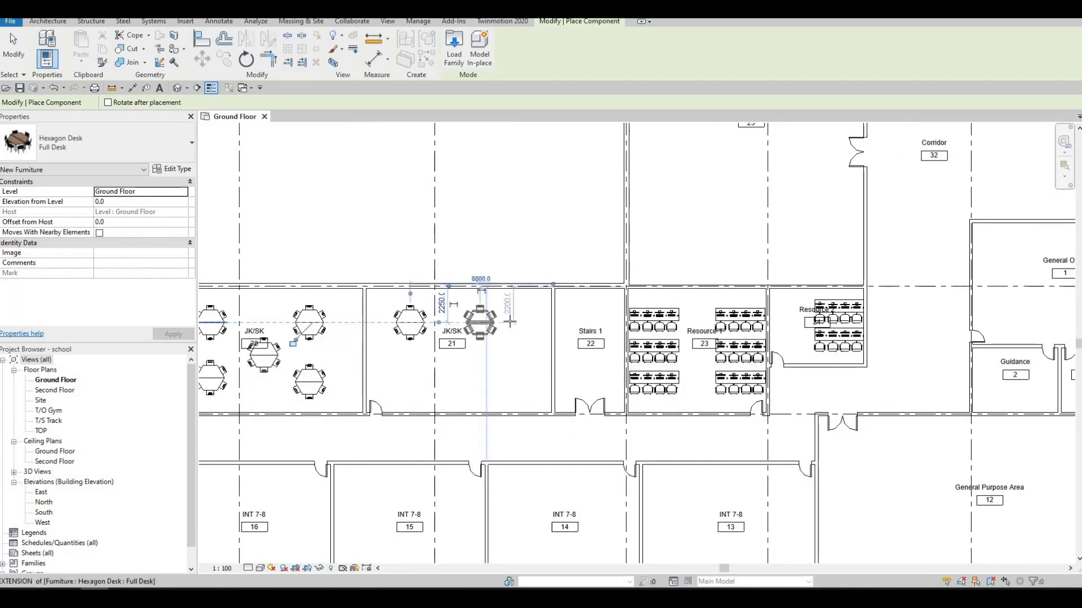
left_click(508, 322)
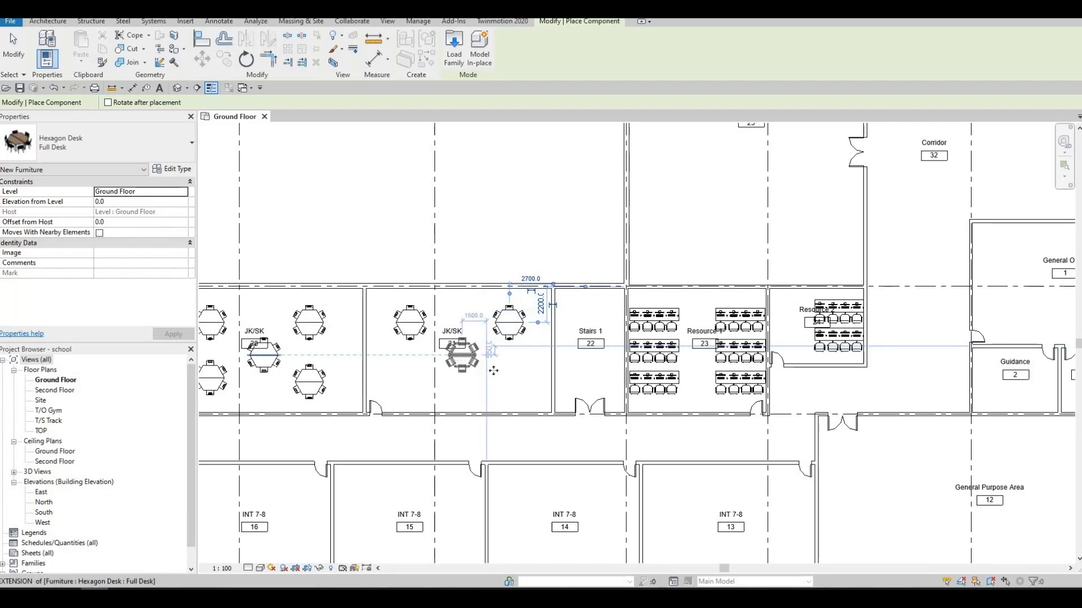
left_click(461, 359)
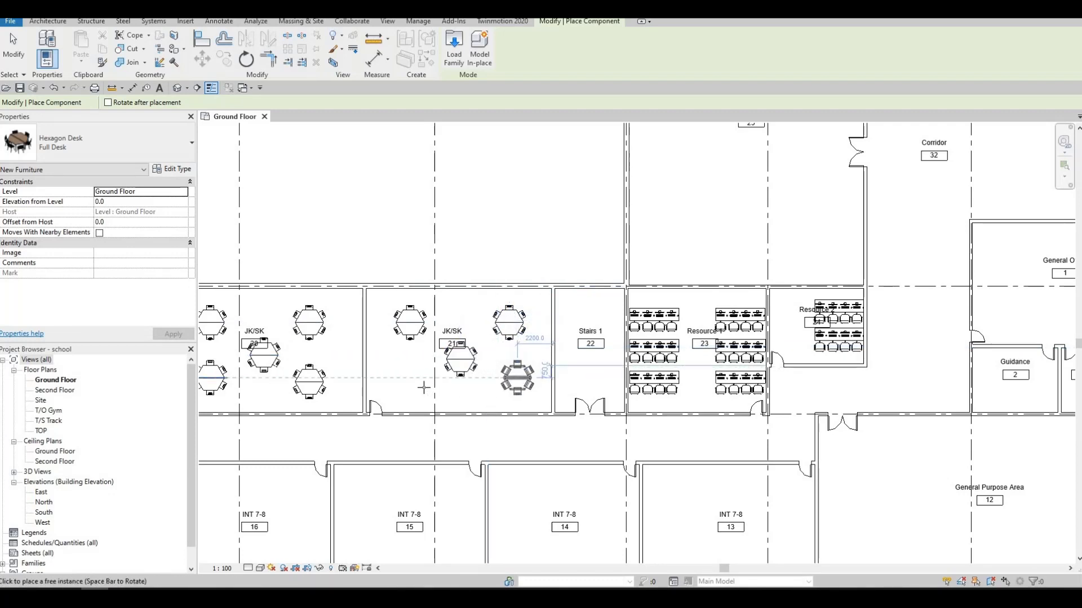
left_click(517, 377)
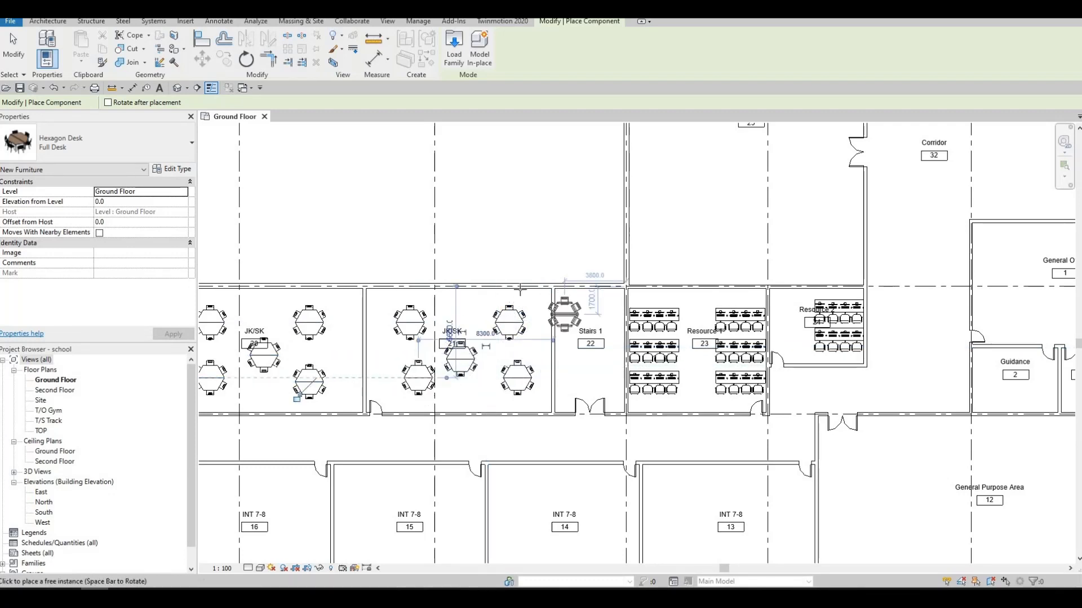
Place seven Hexagon Desks spread across JK/SK room 26, keeping the area by the northeast door clear.
scroll(535, 308, "down", 3)
middle_click_drag(598, 303, 649, 423)
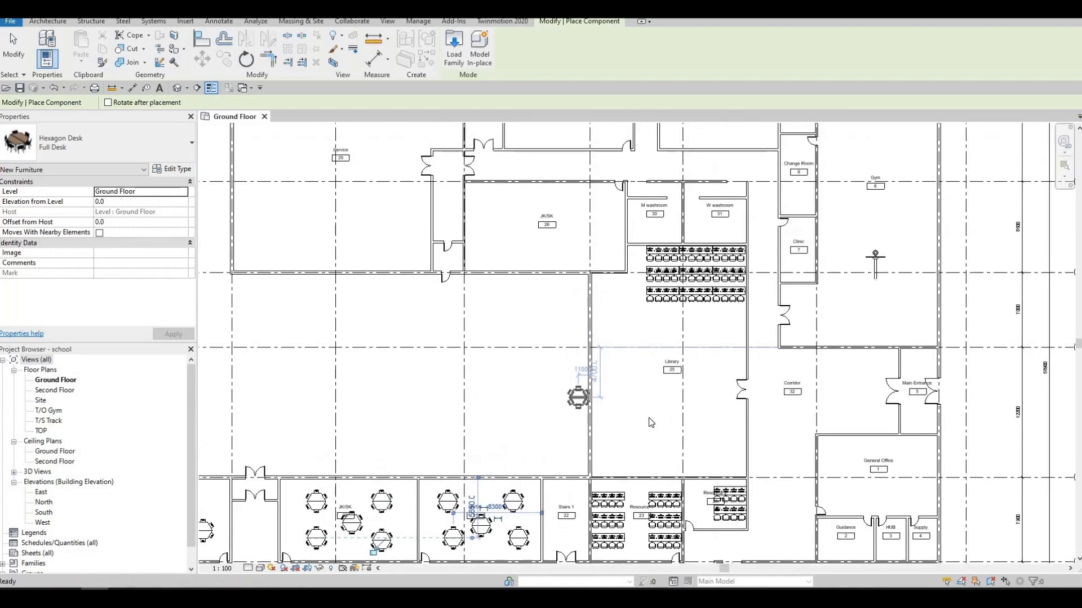
middle_click_drag(614, 371, 591, 418)
middle_click_drag(474, 252, 499, 315)
scroll(510, 302, "up", 2)
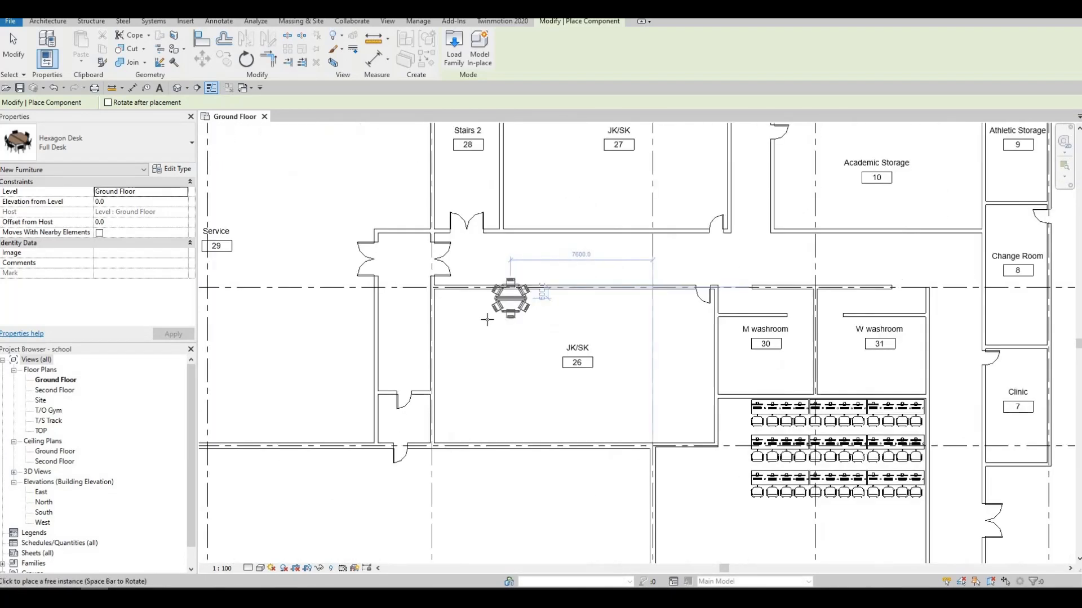
left_click(486, 317)
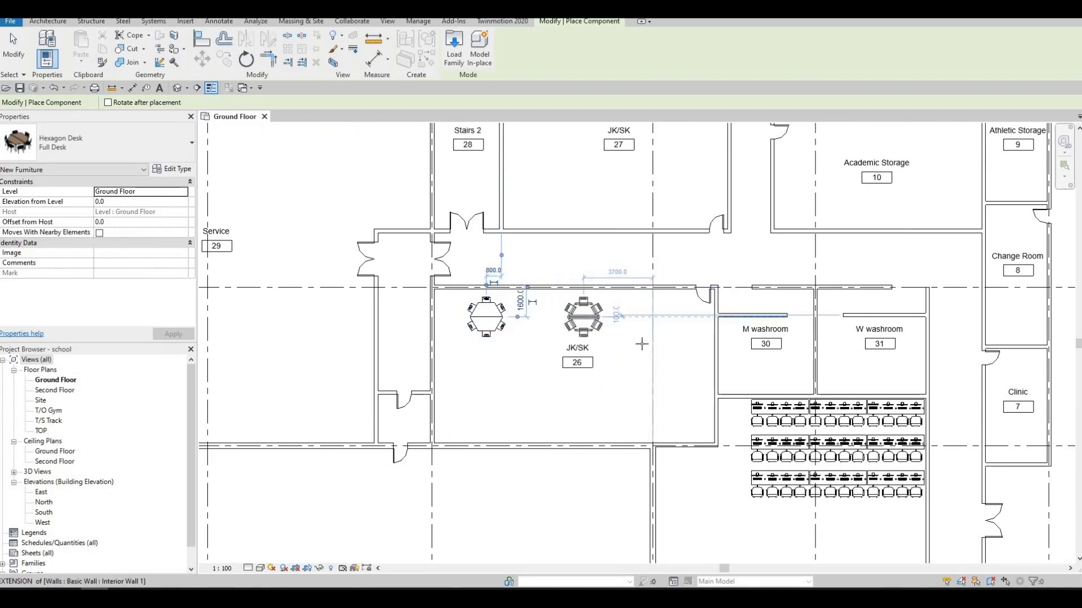
left_click(583, 317)
left_click(655, 361)
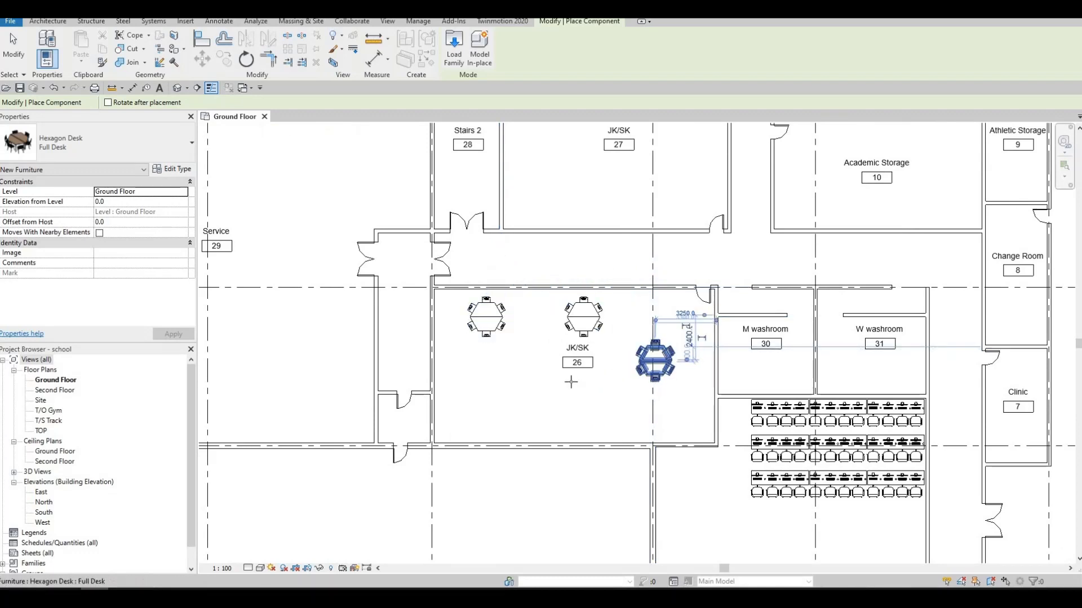
left_click(570, 383)
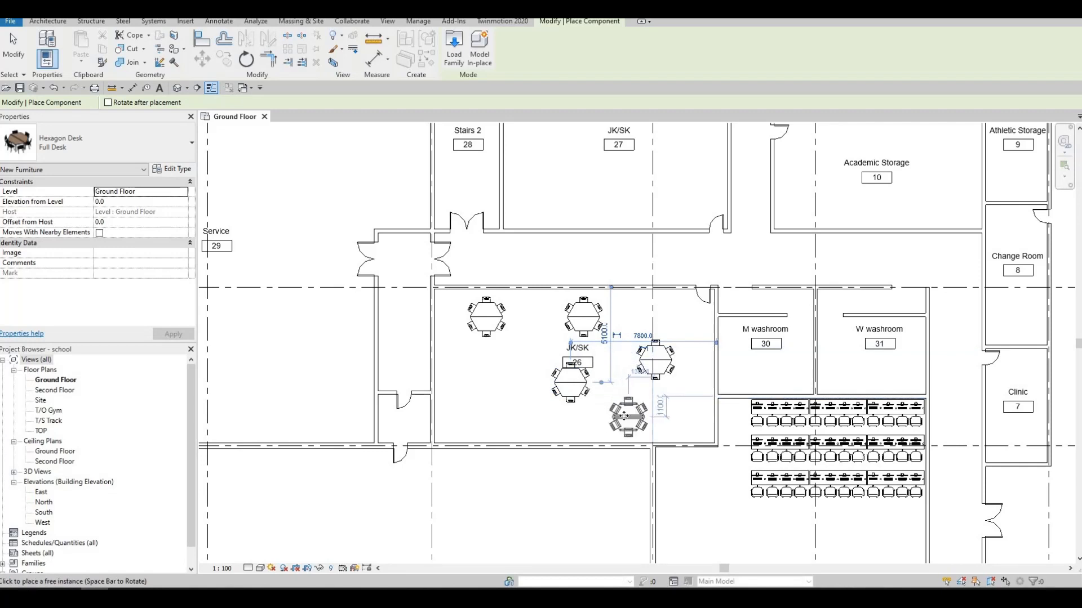
left_click(630, 415)
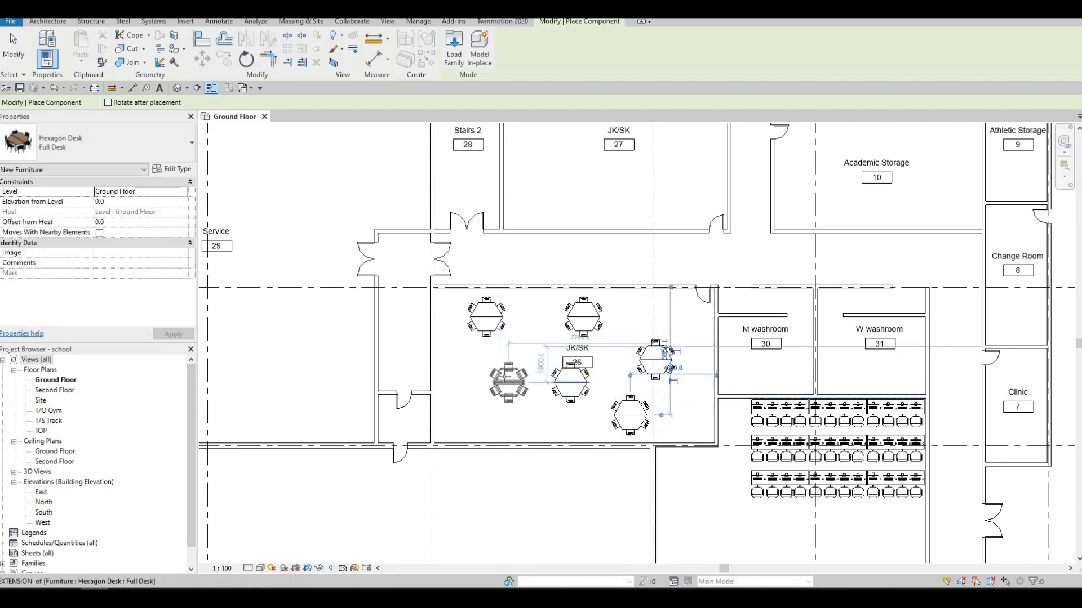
left_click(503, 376)
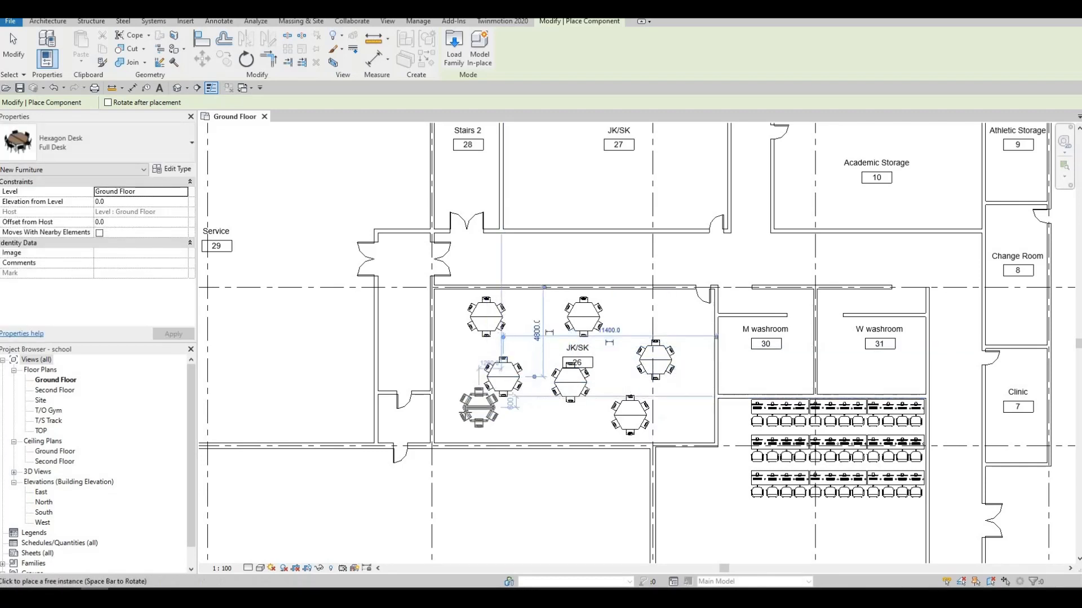
left_click(466, 415)
Place five Hexagon Desks in JK/SK room 27, two to the north, one to the east and two to the south, and finish placing.
scroll(577, 331, "down", 1)
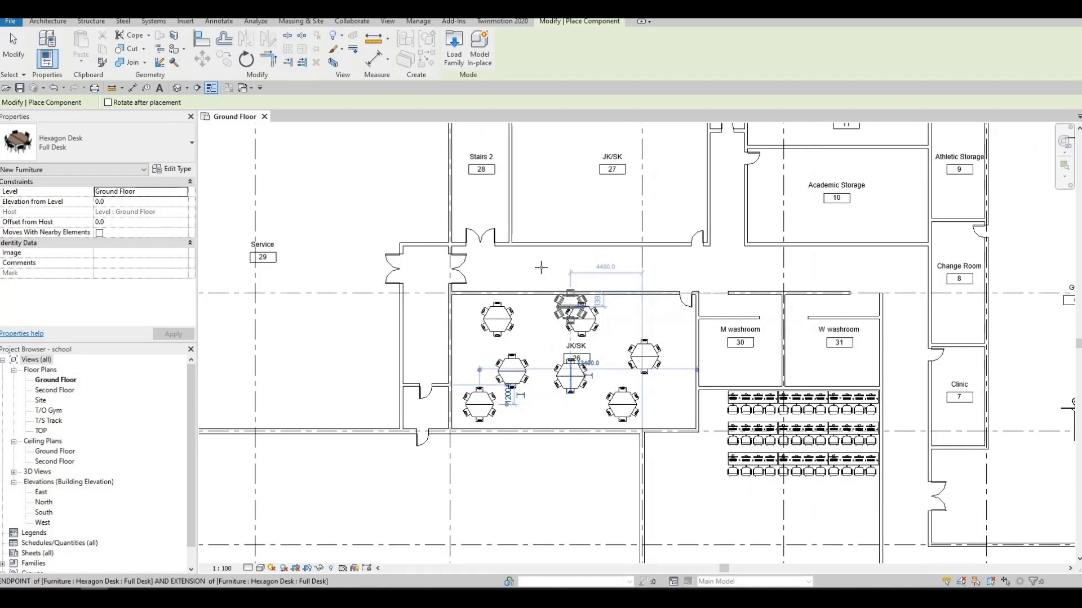
middle_click_drag(578, 231, 558, 330)
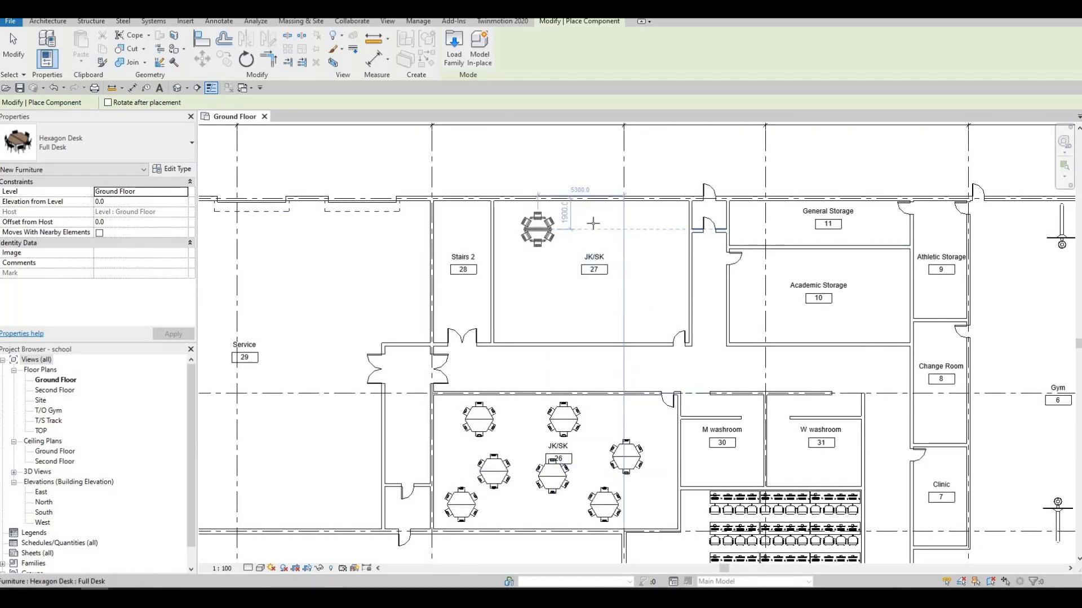
left_click(537, 229)
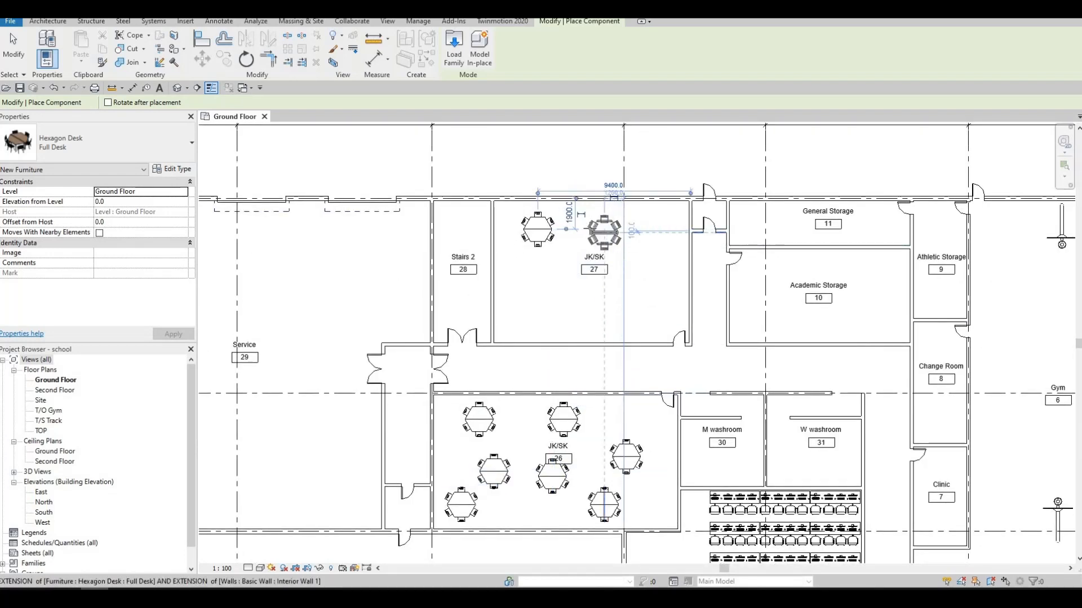
left_click(655, 275)
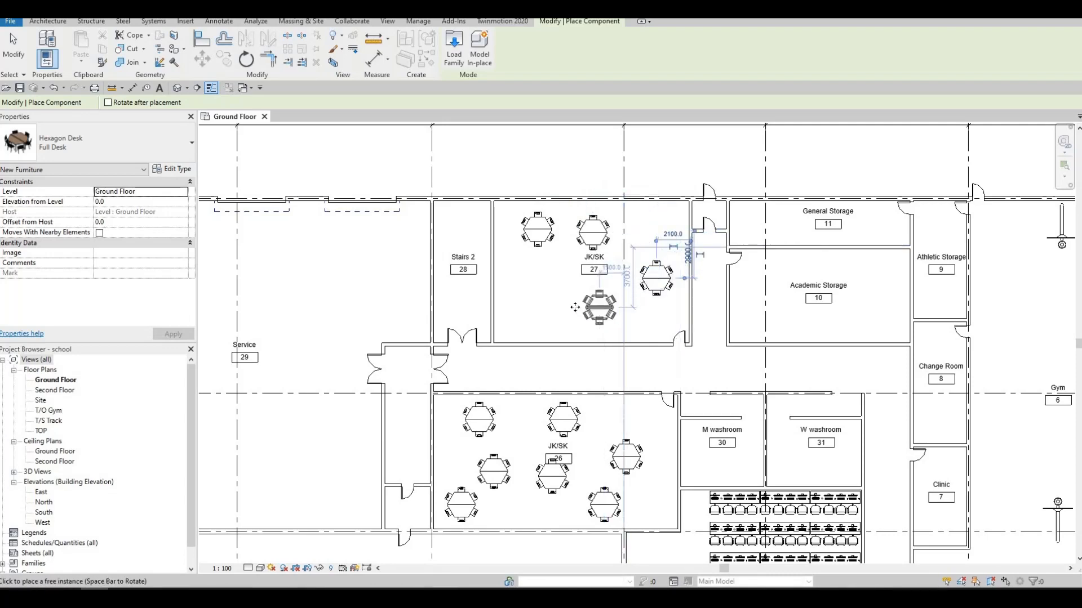
left_click(536, 309)
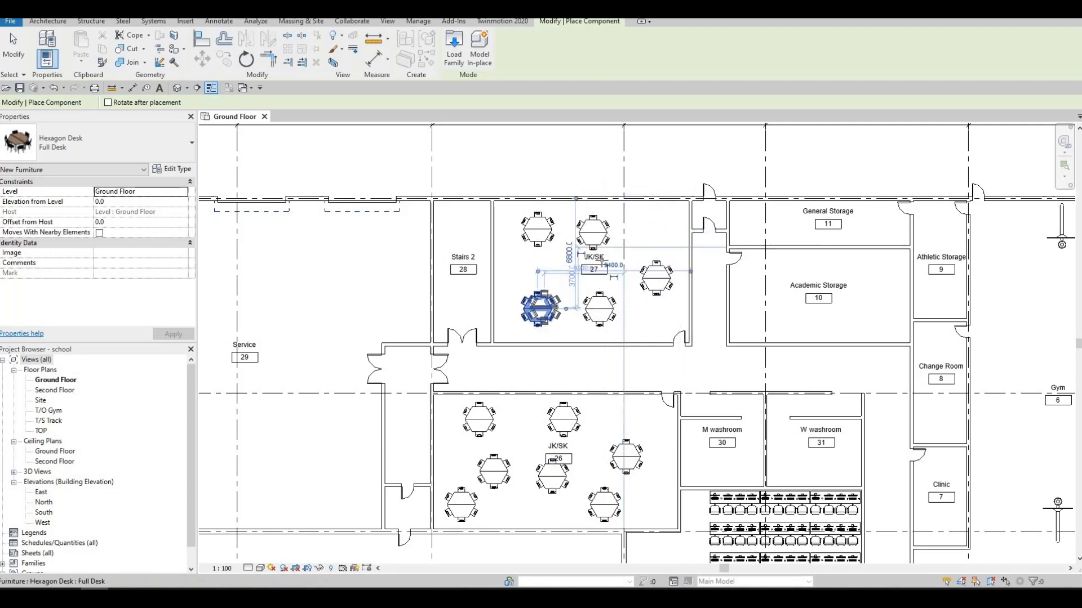
middle_click_drag(648, 362, 623, 302)
scroll(611, 271, "down", 2)
scroll(540, 399, "down", 3)
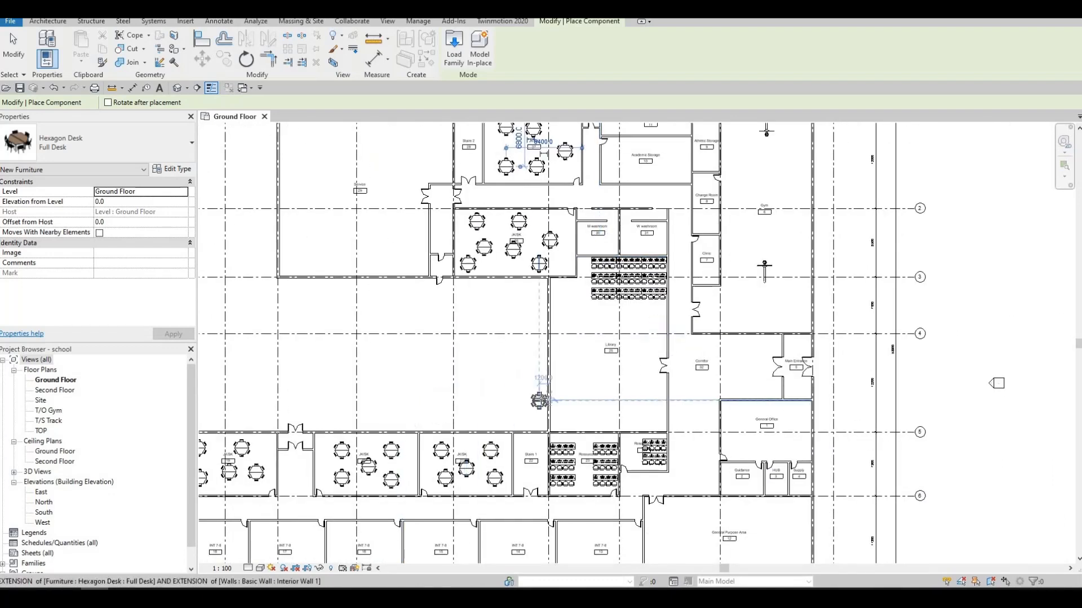
key("Escape")
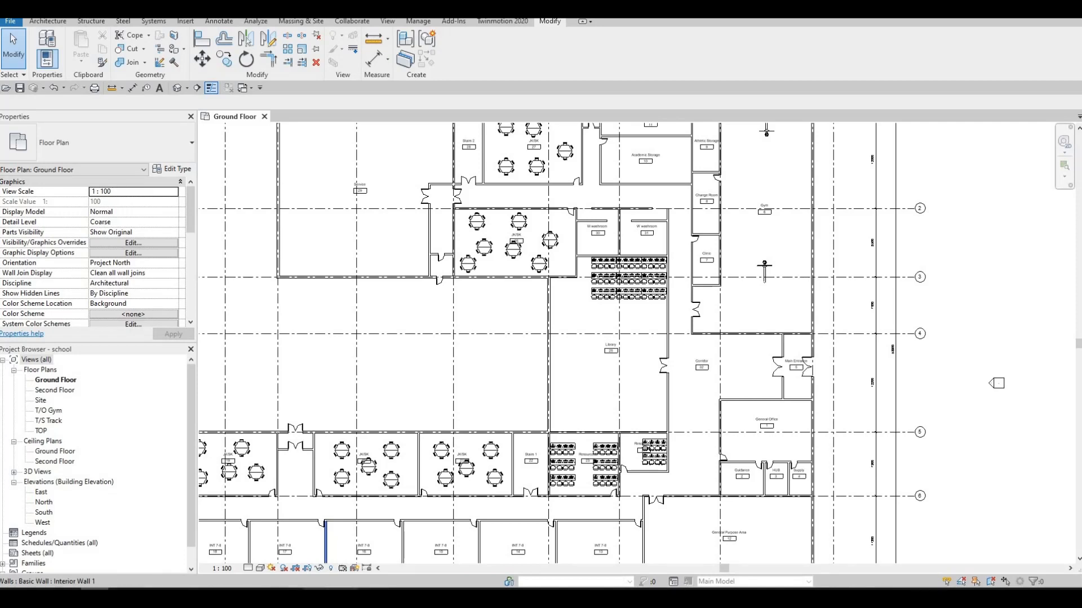
Switch to the blocks folder in File Explorer and load the Library Desk family into the ground floor plan.
key("alt+Tab")
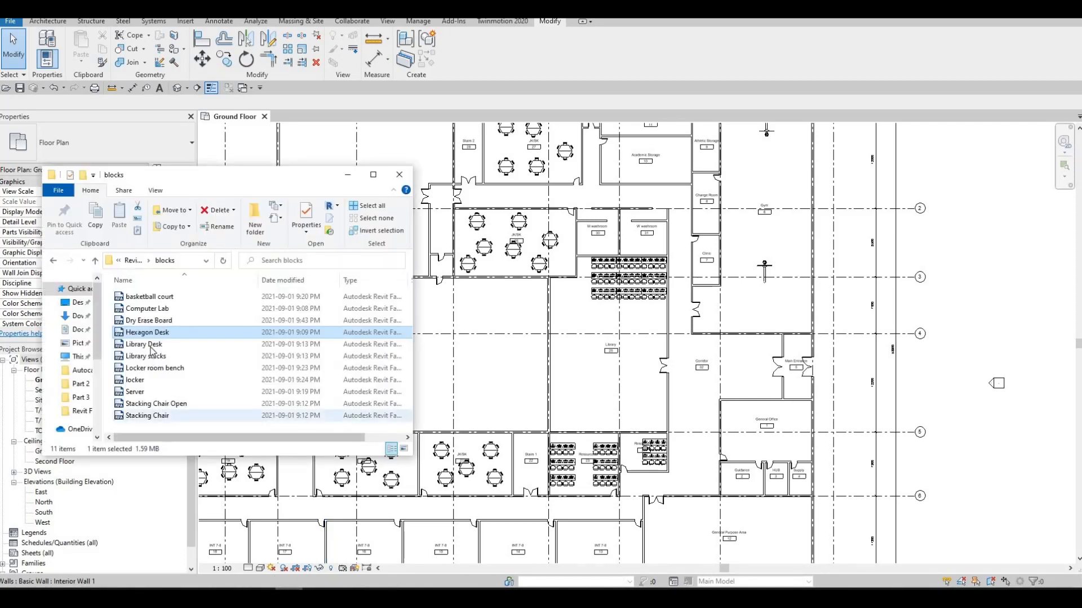
left_click(154, 346)
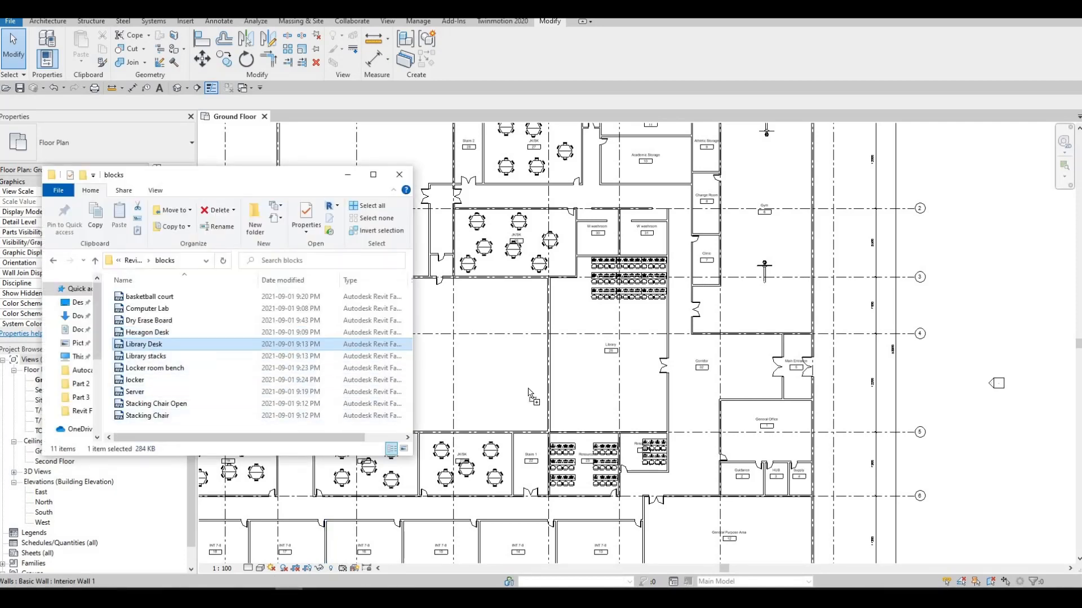
left_click_drag(541, 376, 542, 376)
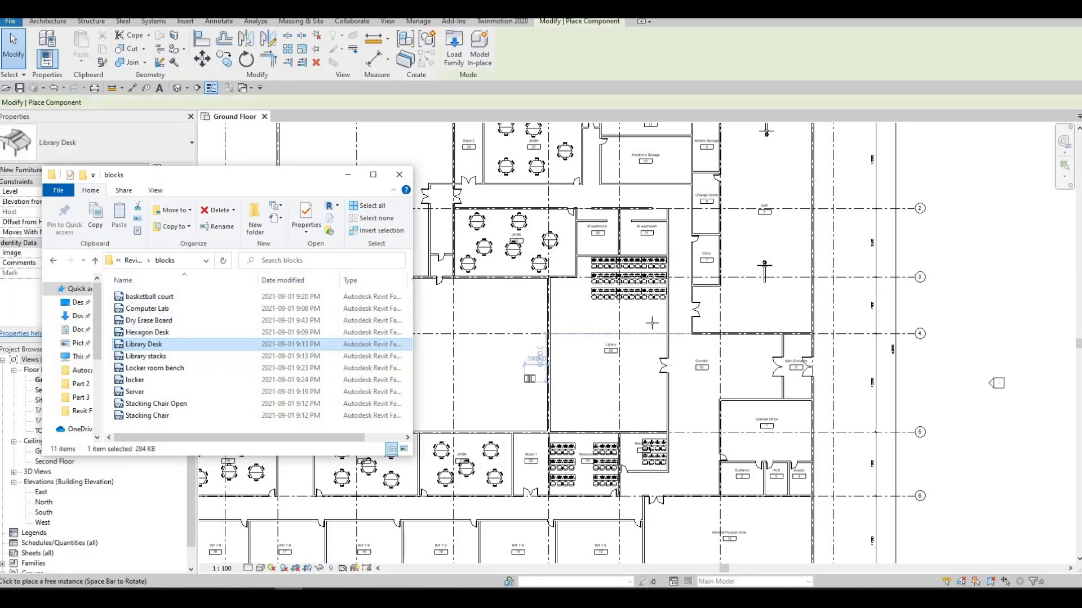
Rotate the Library Desk upright and place three side by side, starting at the east wall in the southern part of the Library.
scroll(659, 326, "up", 2)
scroll(572, 372, "up", 4)
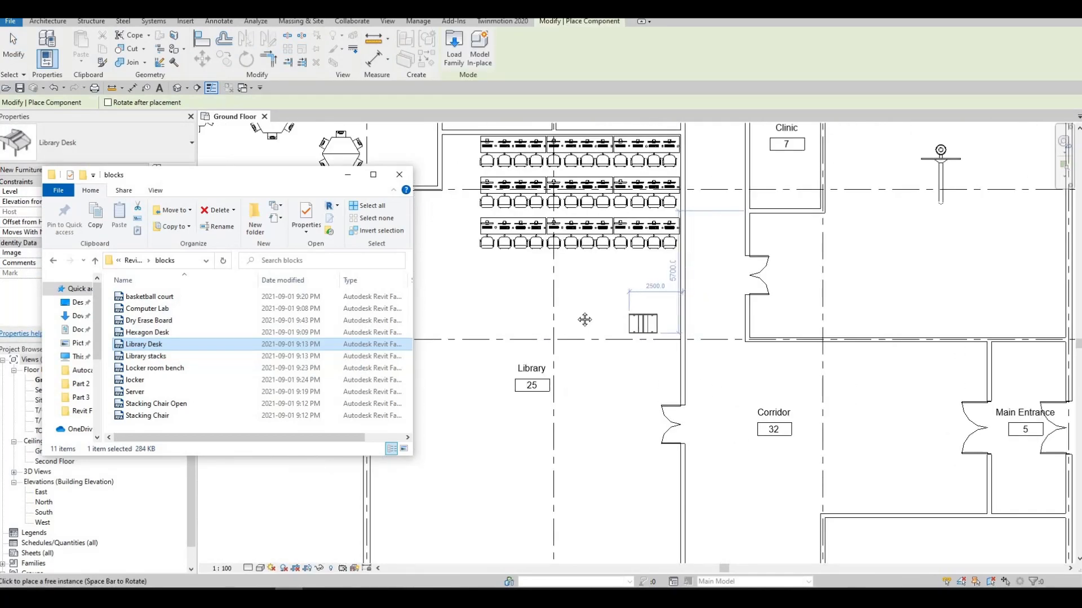
key("space")
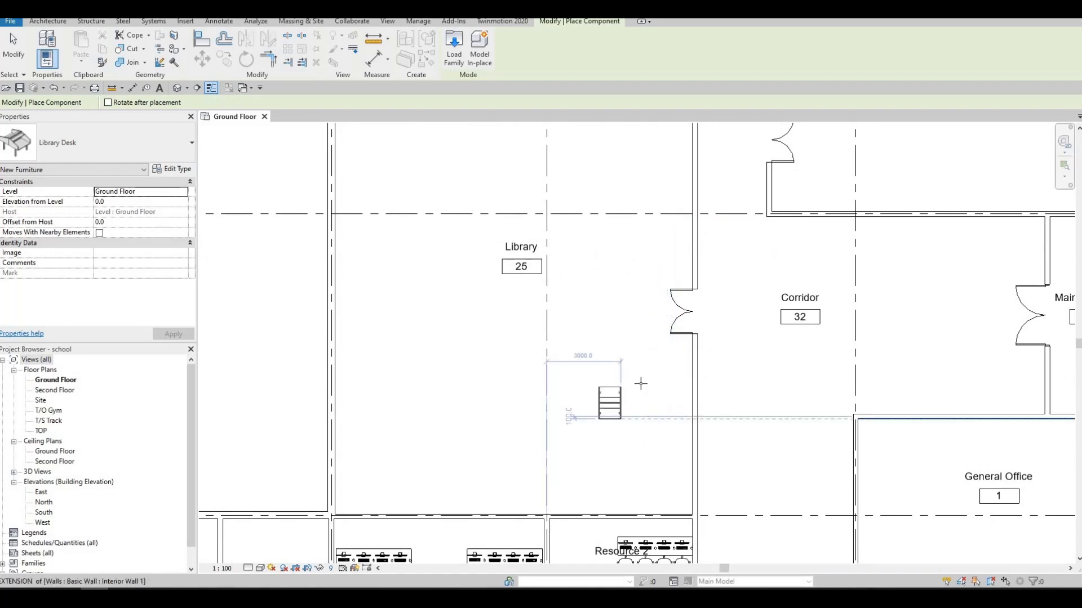
middle_click_drag(682, 488, 674, 406)
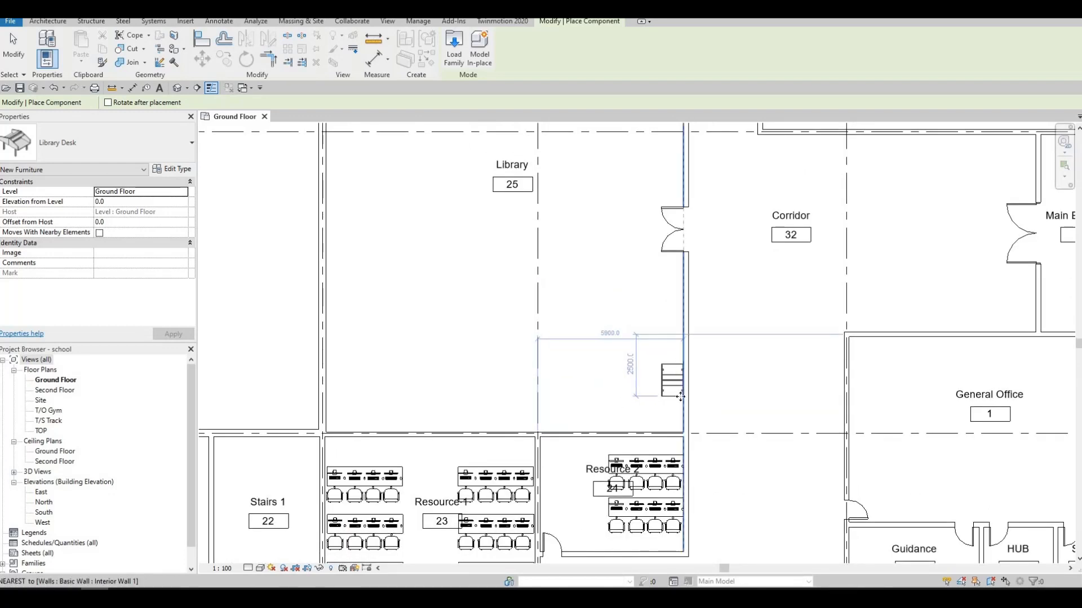
left_click(649, 398)
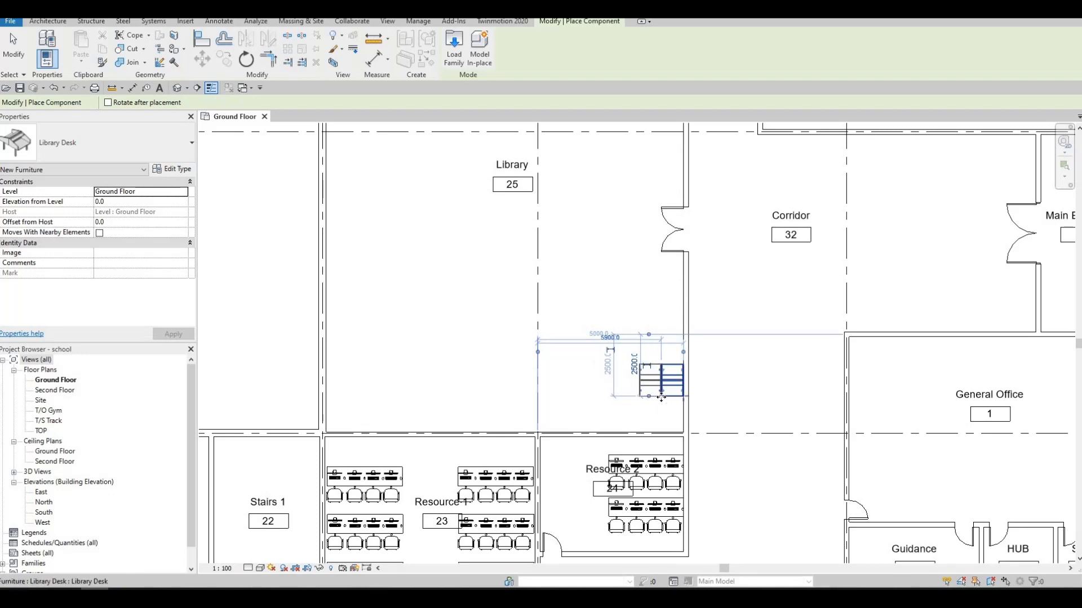
scroll(660, 397, "up", 6)
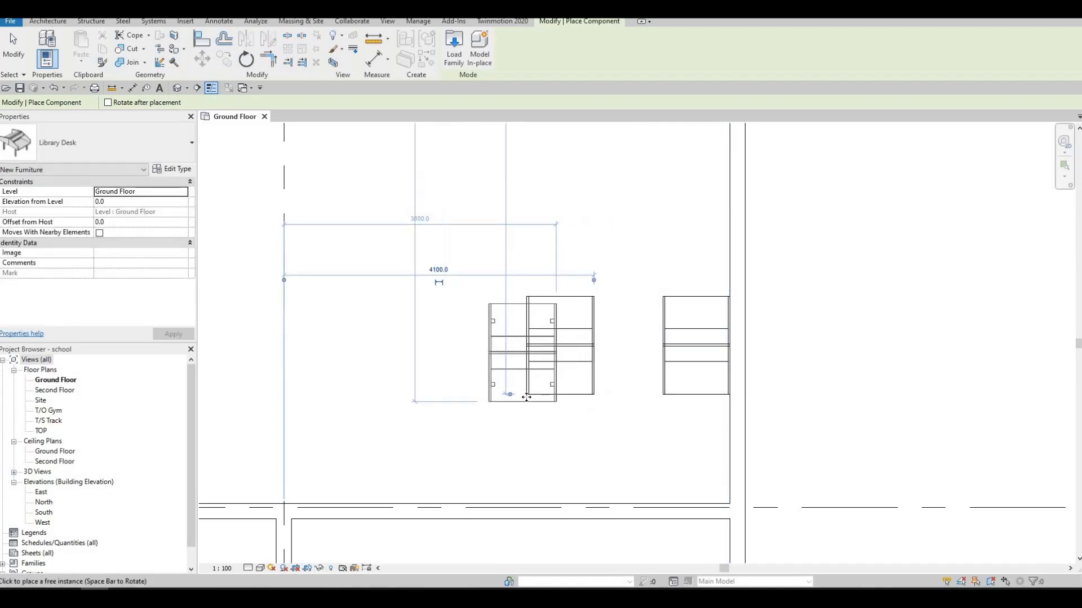
left_click(514, 401)
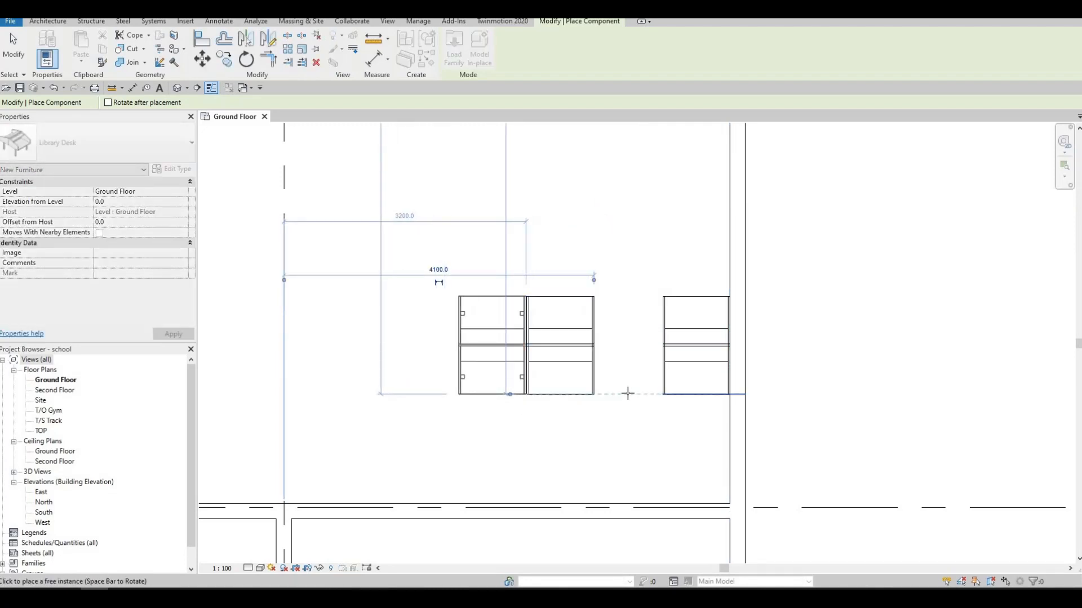
left_click(657, 396)
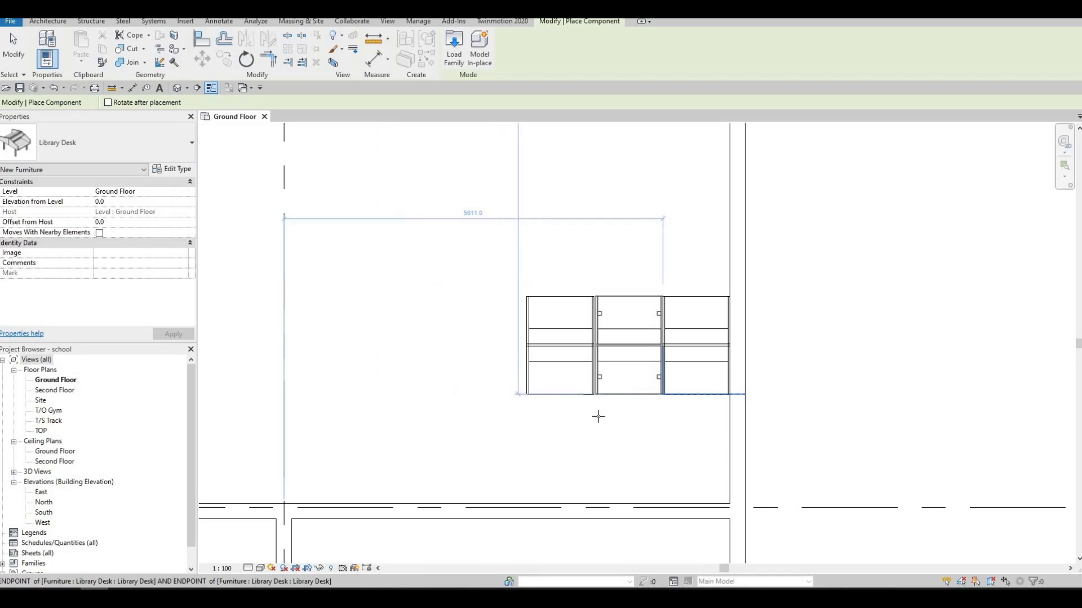
Place a fourth Library Desk adjoining the row and another one desk width farther west, and finish placing.
scroll(719, 397, "up", 1)
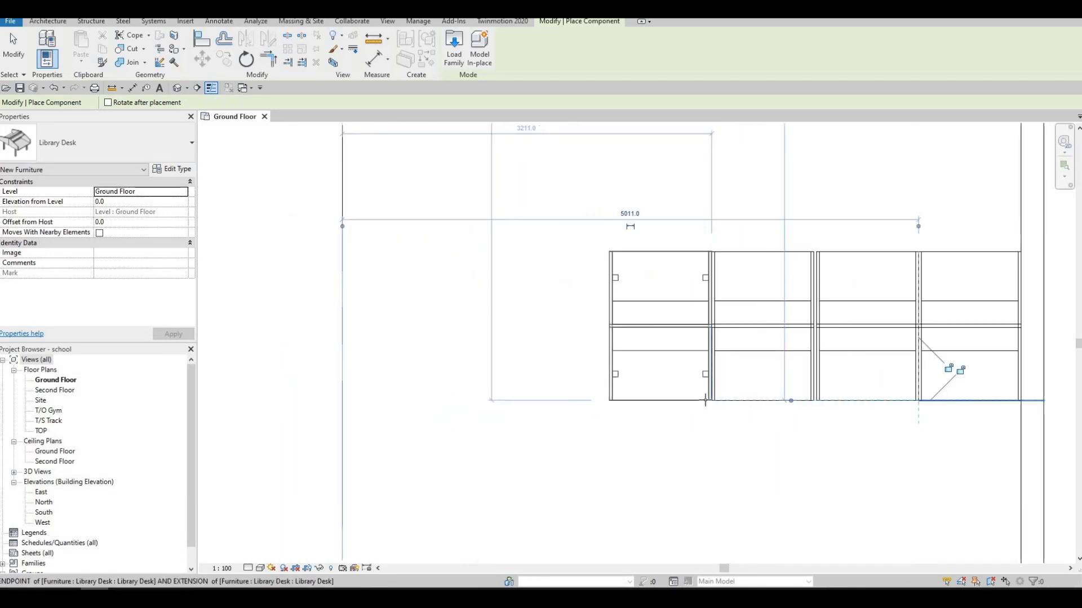
scroll(708, 401, "up", 1)
left_click(637, 404)
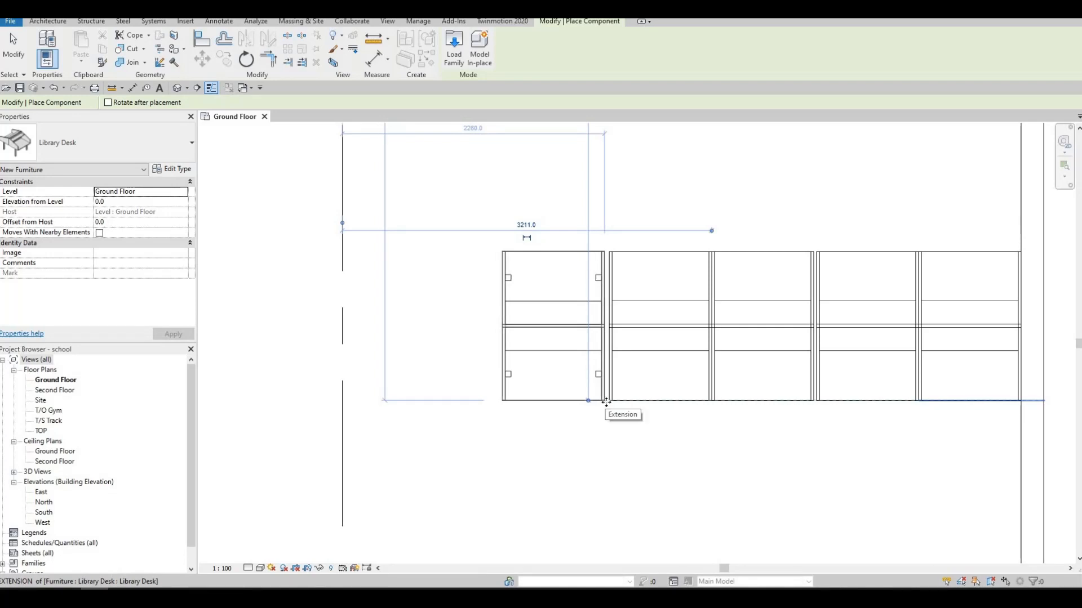
left_click(509, 406)
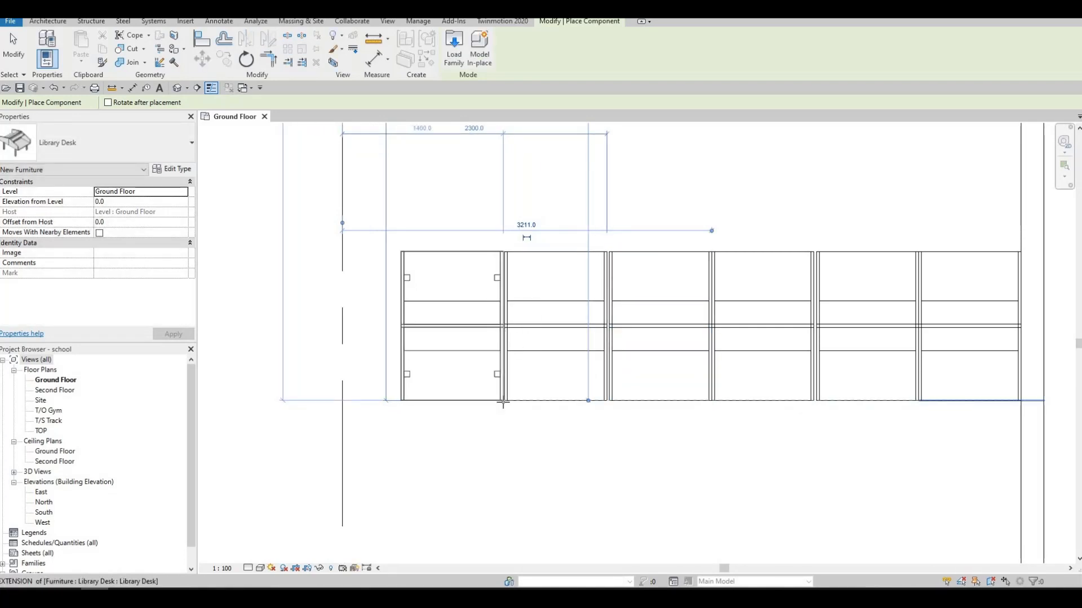
left_click(461, 409)
middle_click_drag(577, 398, 633, 388)
scroll(648, 376, "down", 2)
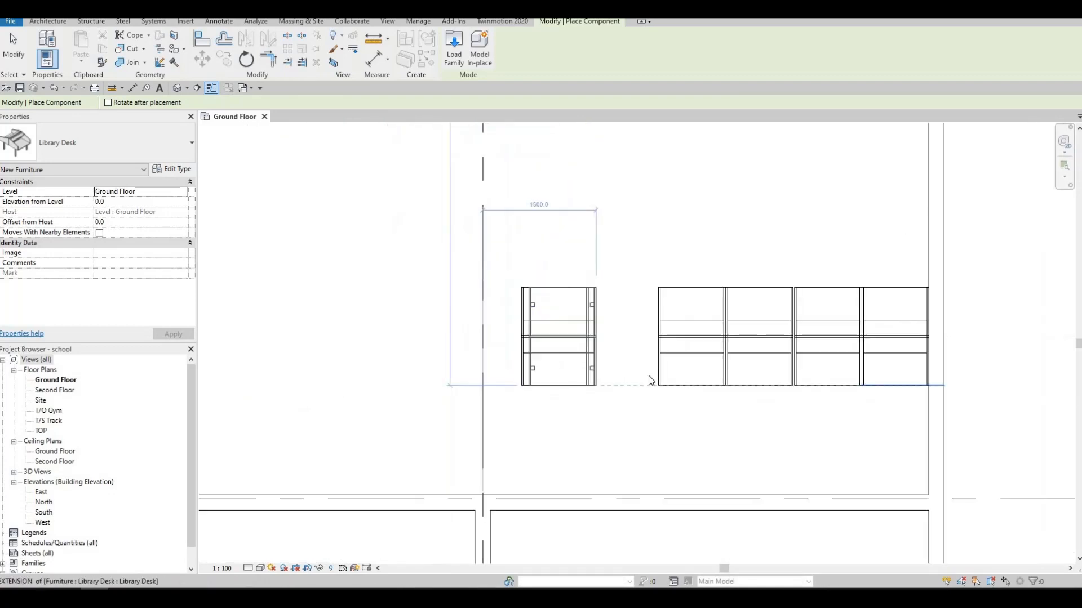
key("Escape")
Copy the westernmost of the four joined Library Desks into the gap beside the separate desk.
left_click(684, 359)
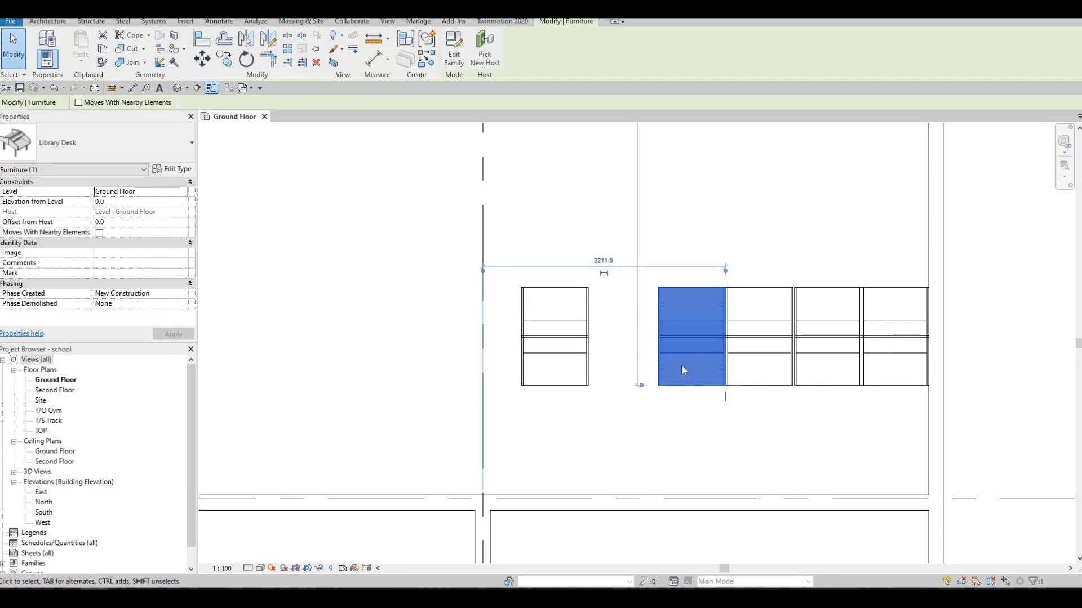
key("c")
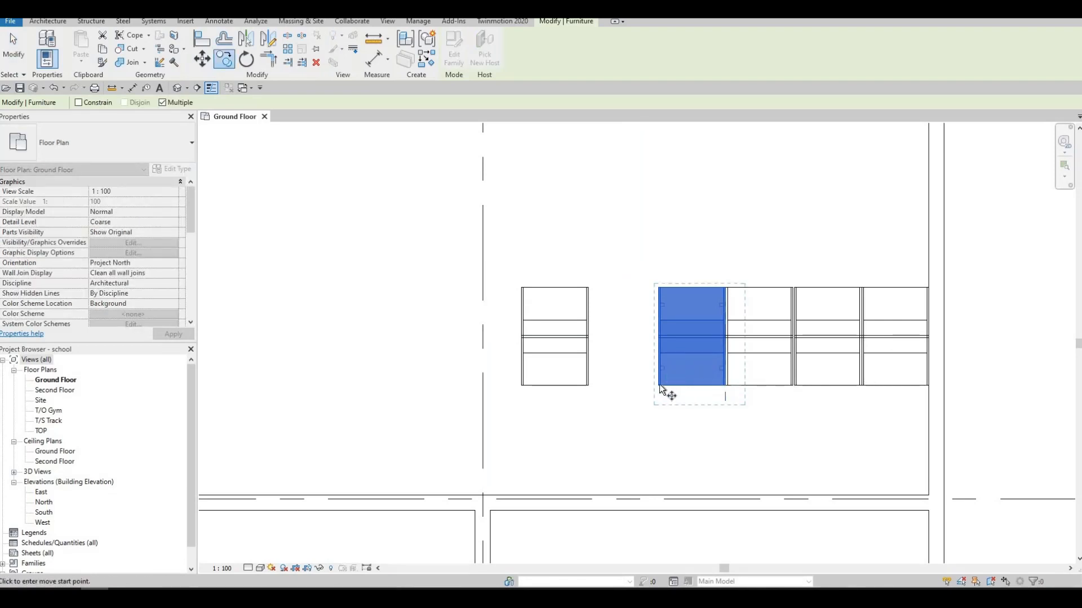
left_click(659, 385)
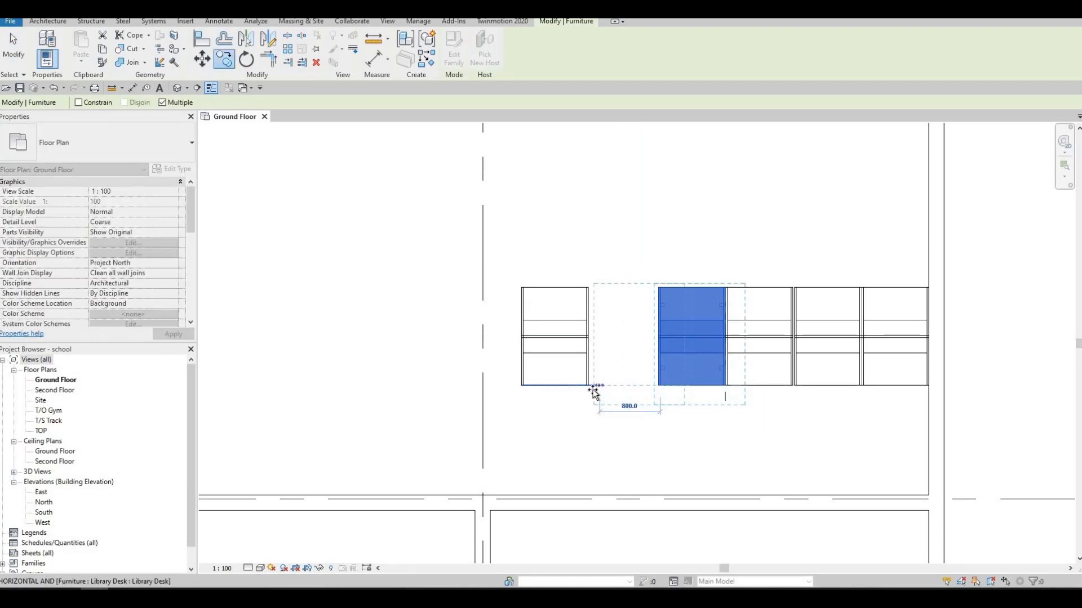
left_click(598, 387)
key("Escape")
key("Escape")
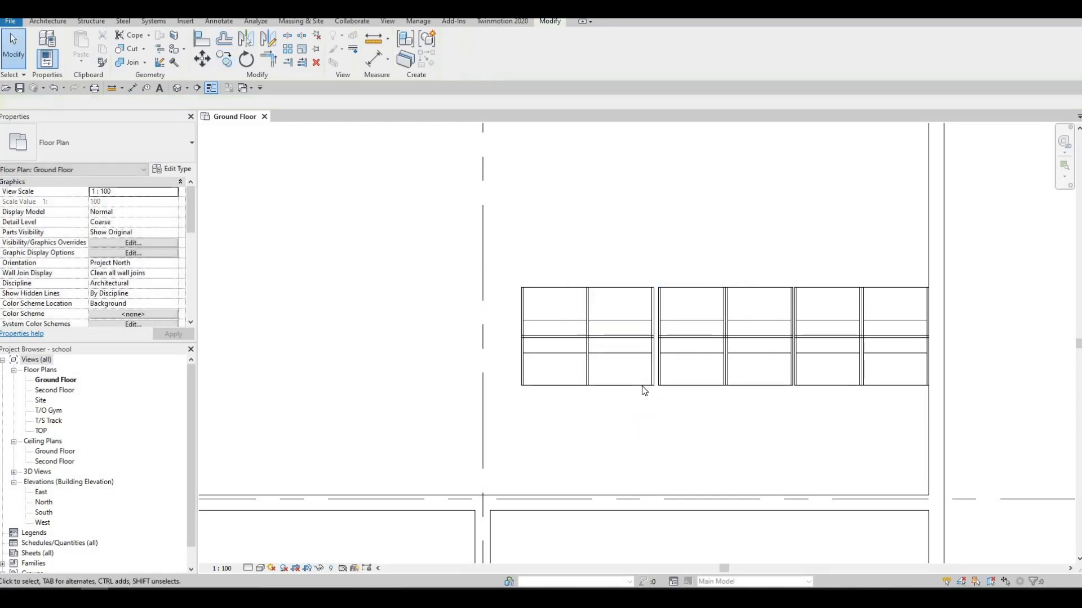
double_click(641, 387)
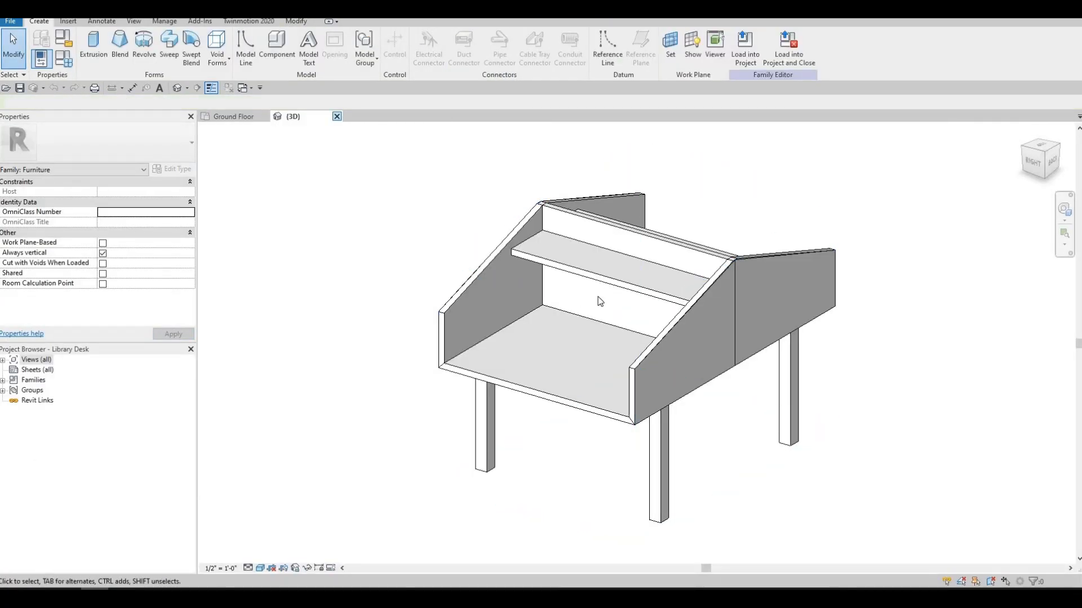
key("n")
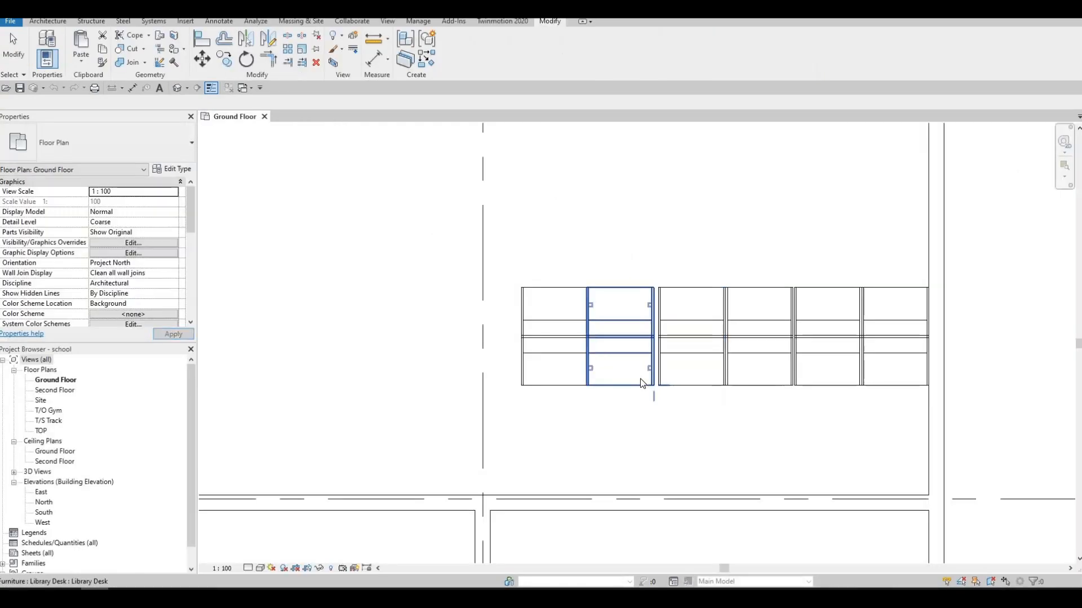
Shift the copied Library Desk slightly east to close the narrow gap in the row.
left_click(638, 378)
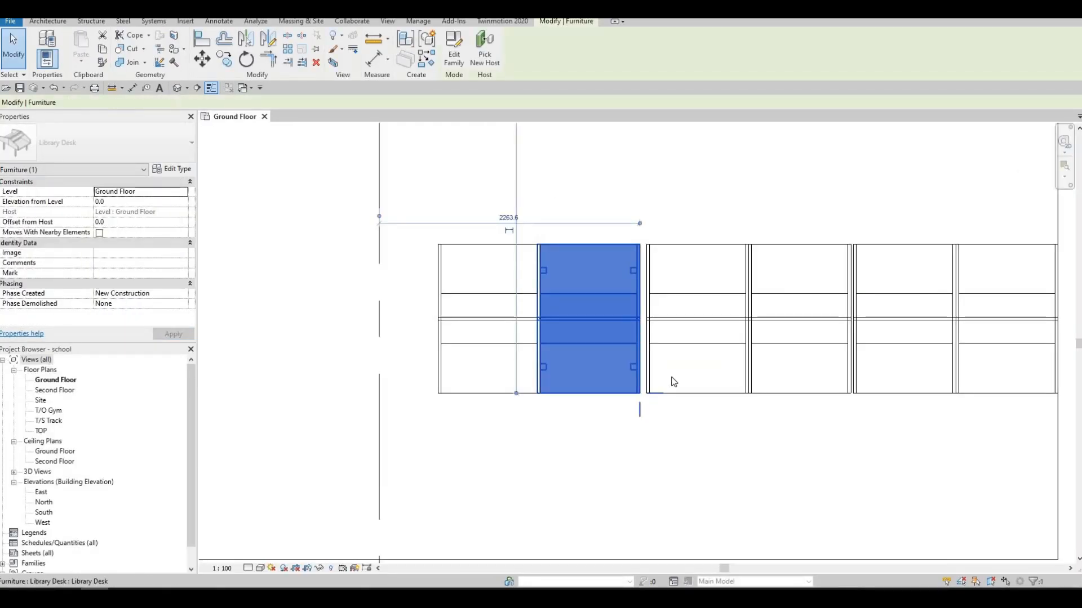
left_click_drag(674, 381, 680, 382)
scroll(713, 338, "down", 2)
left_click(570, 364)
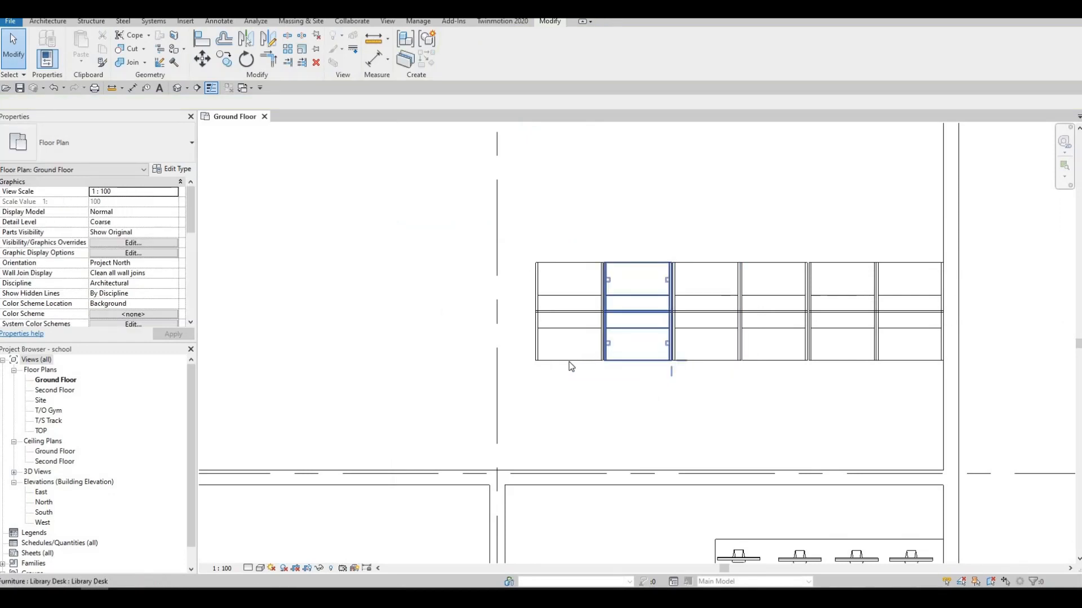
left_click(583, 327)
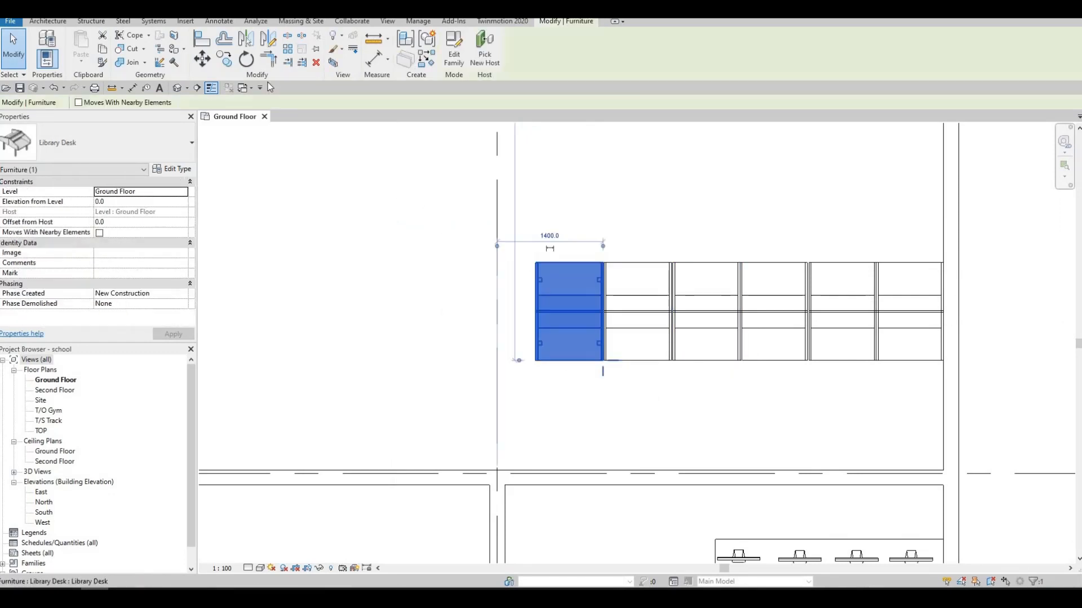
left_click(224, 58)
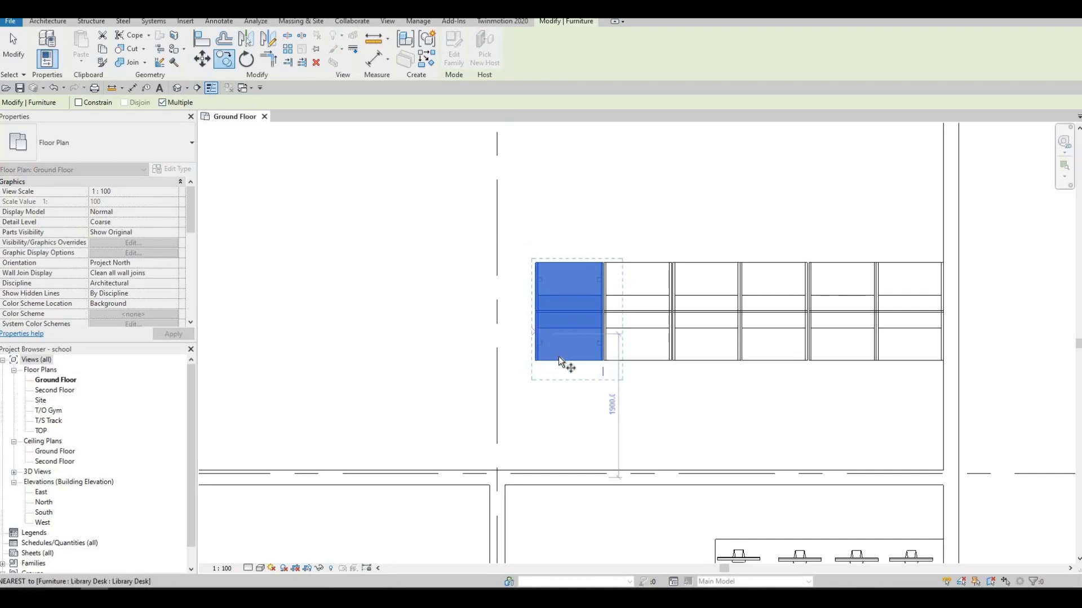
left_click(506, 367)
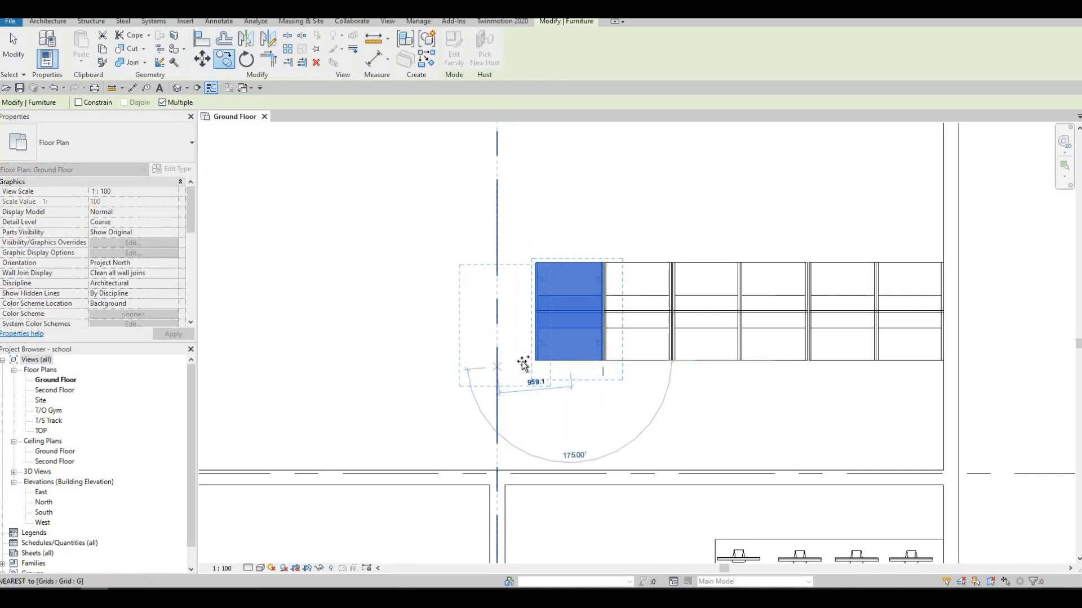
key("Escape")
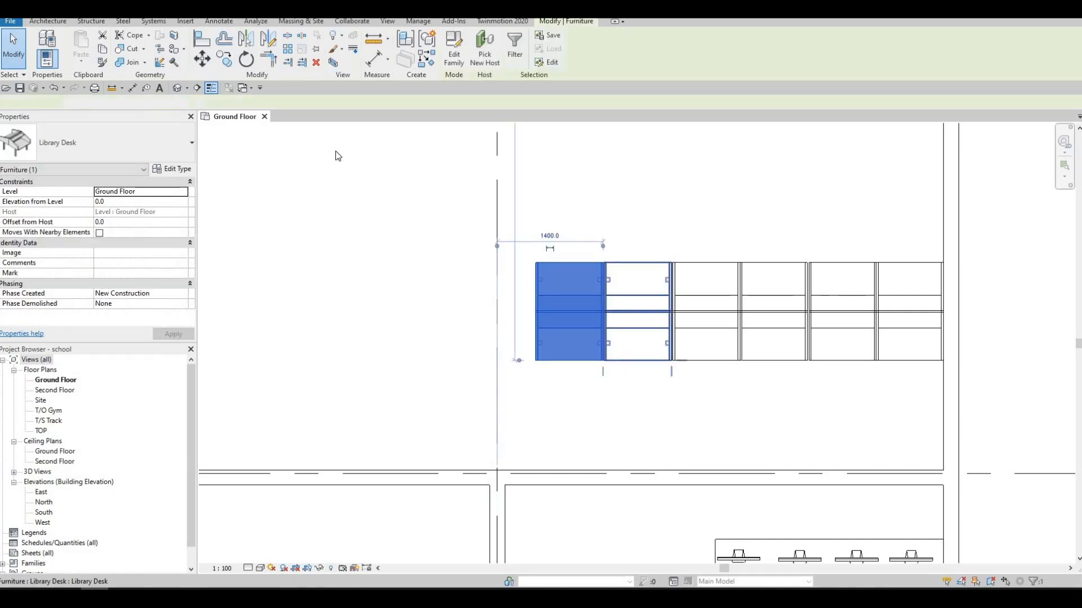
left_click(633, 367, "ctrl")
left_click(224, 59)
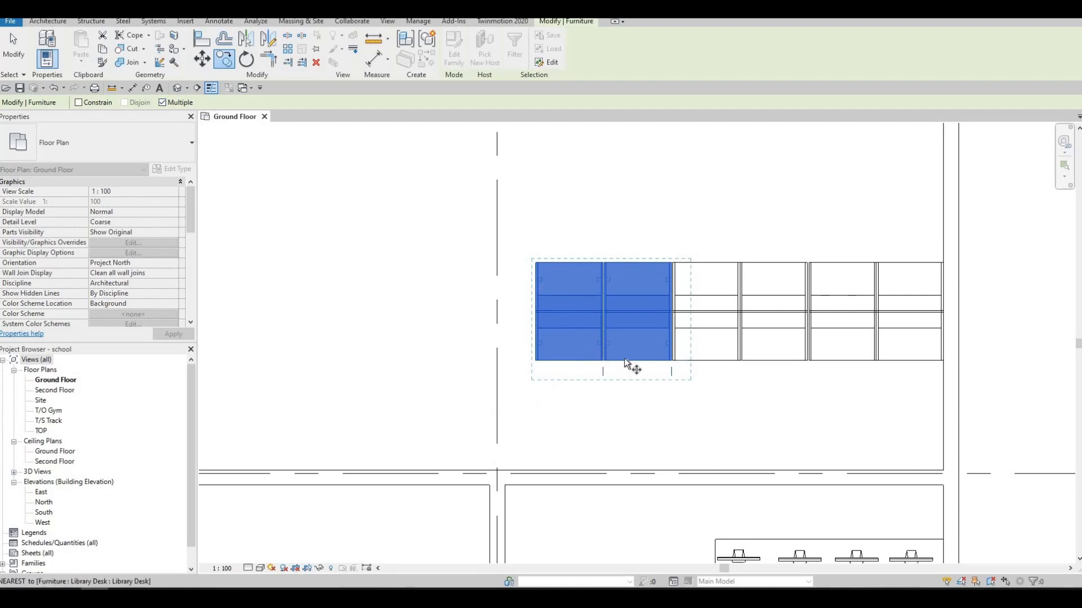
key("Escape")
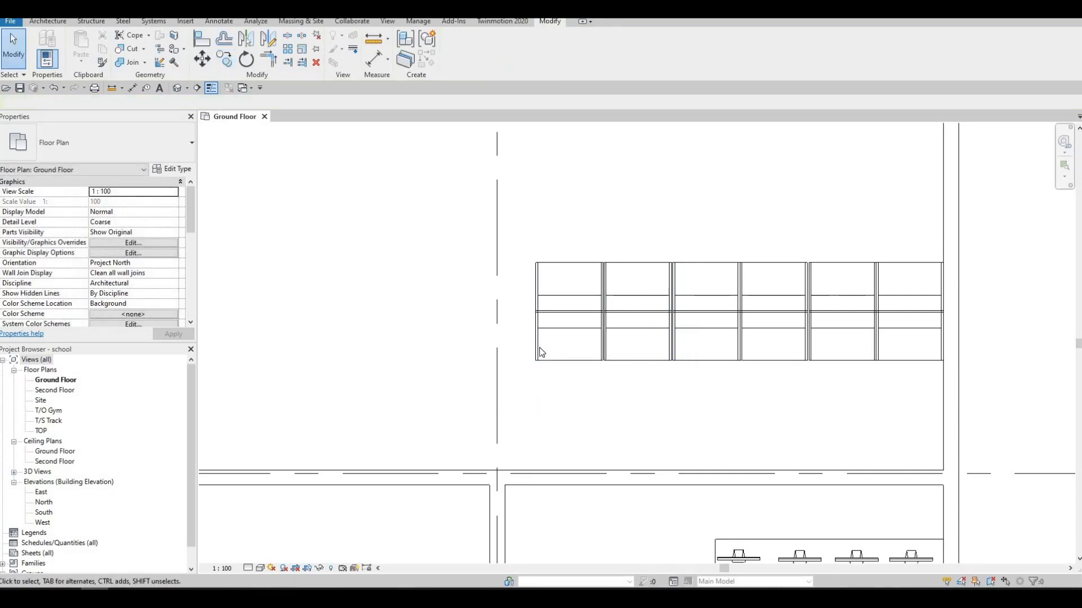
Extend the row to seven Library Desks by copying the two westernmost desks one desk width to the west.
middle_click_drag(560, 349, 516, 364)
left_click(516, 365)
left_click(592, 370, "ctrl")
key("c")
key("o")
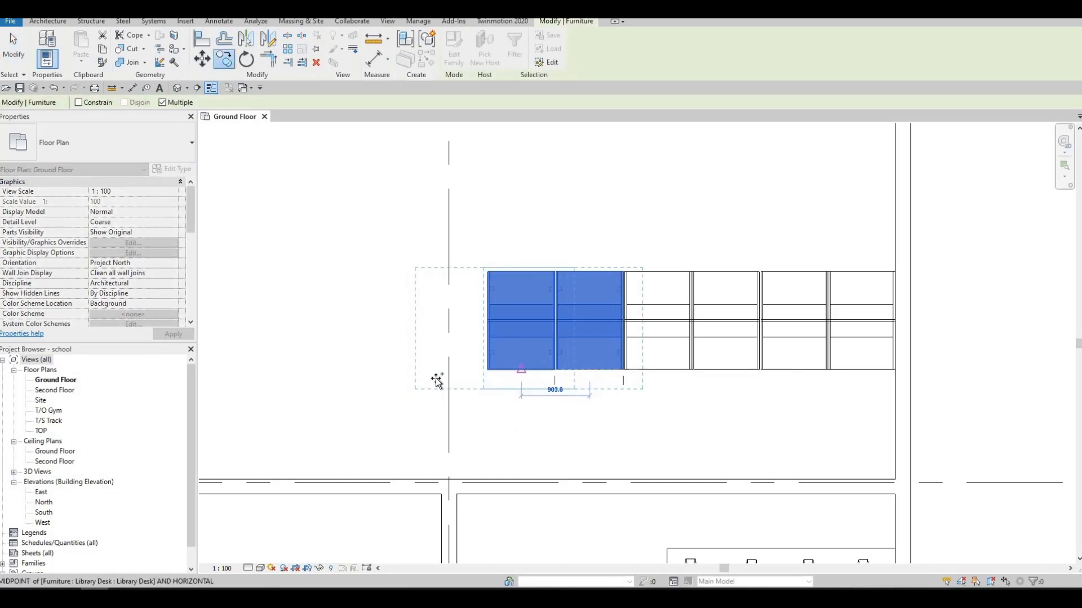
left_click(417, 377)
middle_click_drag(539, 371, 562, 373)
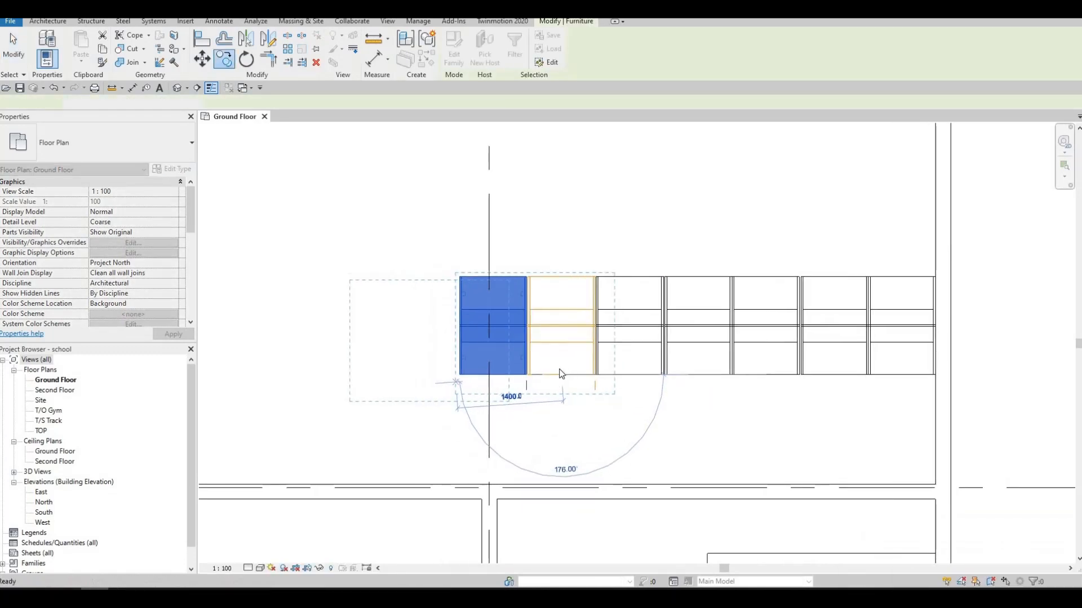
key("Escape")
key("Escape")
left_click(556, 372)
key("Escape")
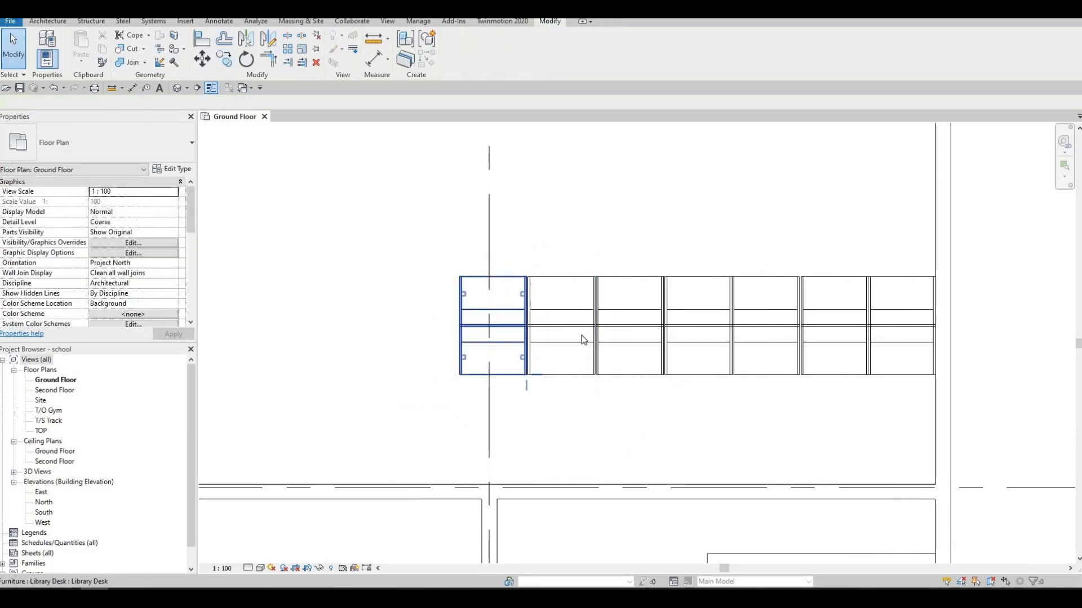
Copy the row of seven Library Desks horizontally so that the copy starts at the Library's west wall.
scroll(574, 333, "down", 3)
scroll(551, 340, "down", 2)
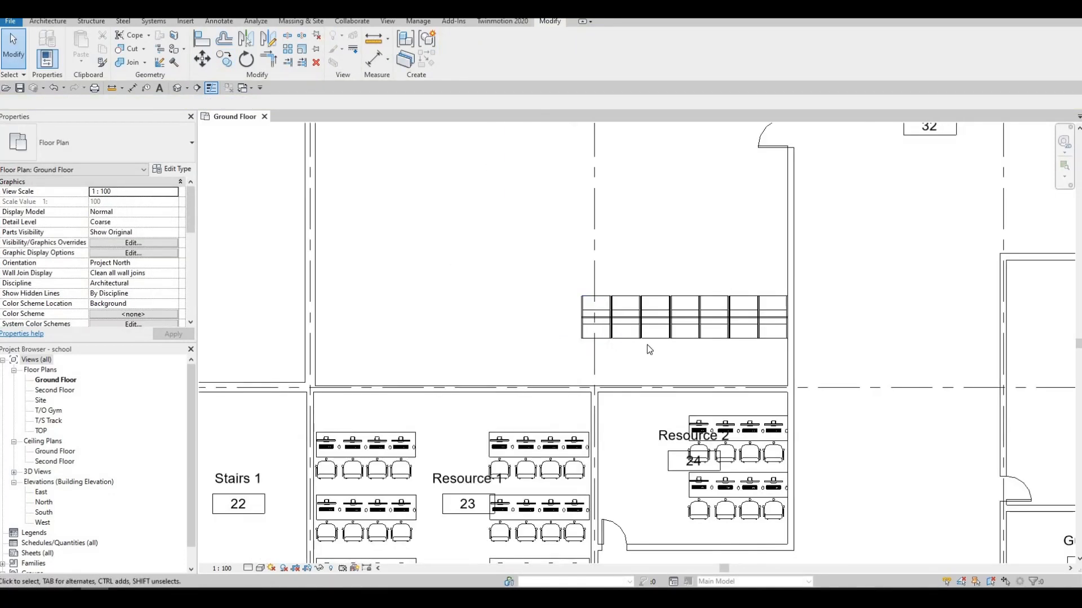
middle_click_drag(564, 267, 579, 267)
left_click_drag(573, 265, 830, 354)
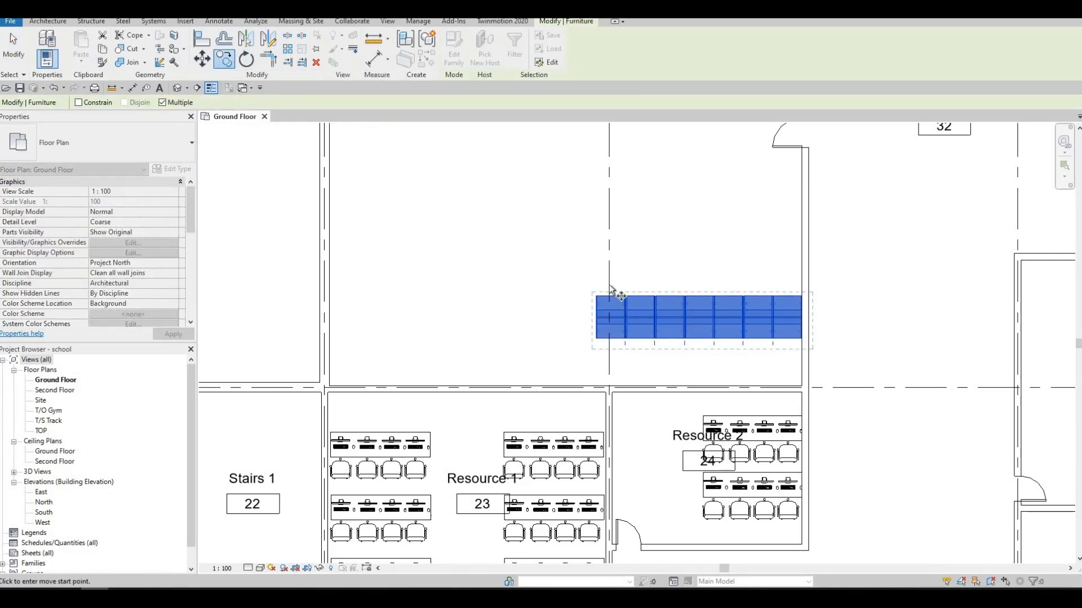
left_click(446, 297)
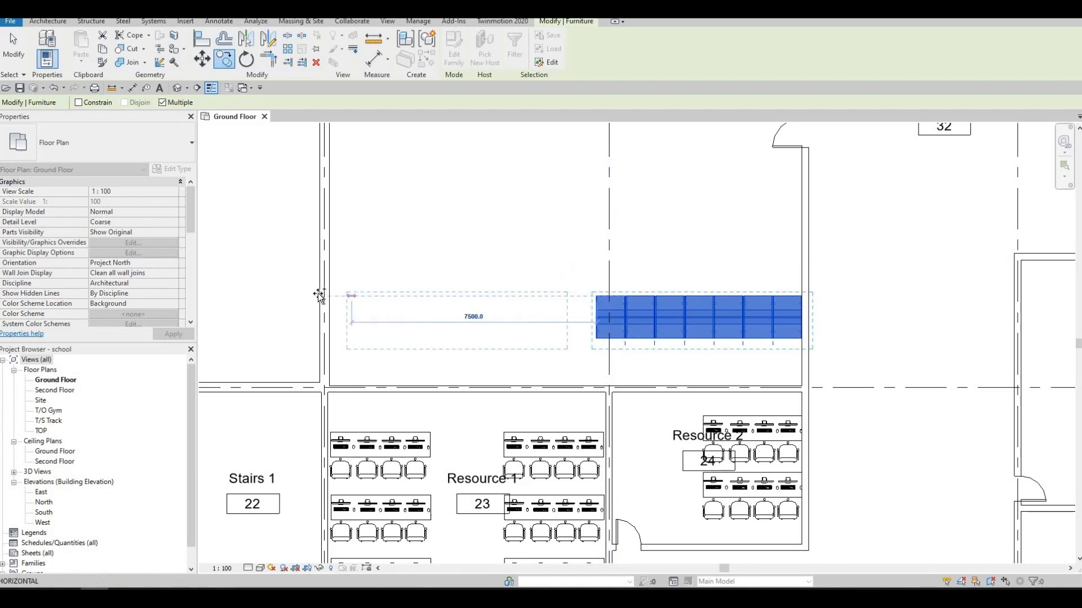
scroll(319, 295, "up", 2)
left_click(319, 297)
key("Escape")
key("Escape")
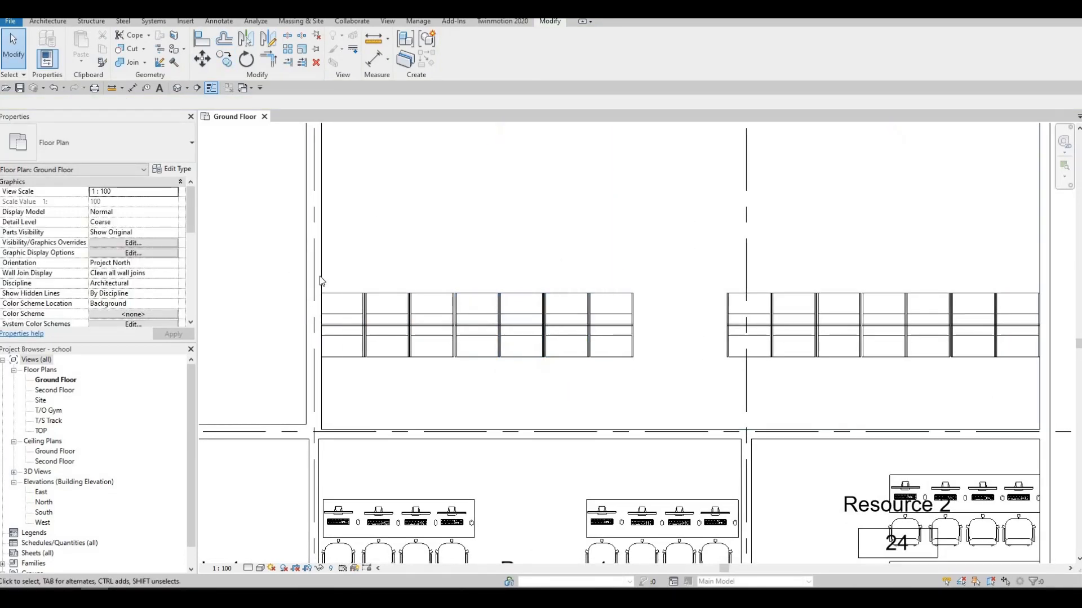
Nudge the western row of seven Library Desks slightly east, aligning its end with the wall face.
left_click_drag(285, 268, 684, 394)
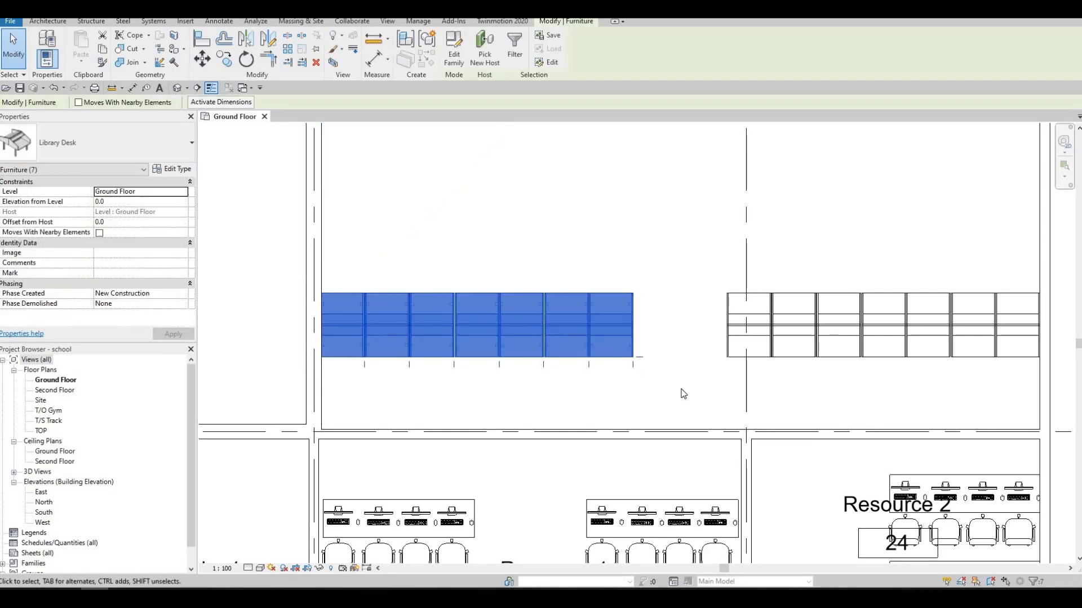
key("Right")
key("Right")
key("Right")
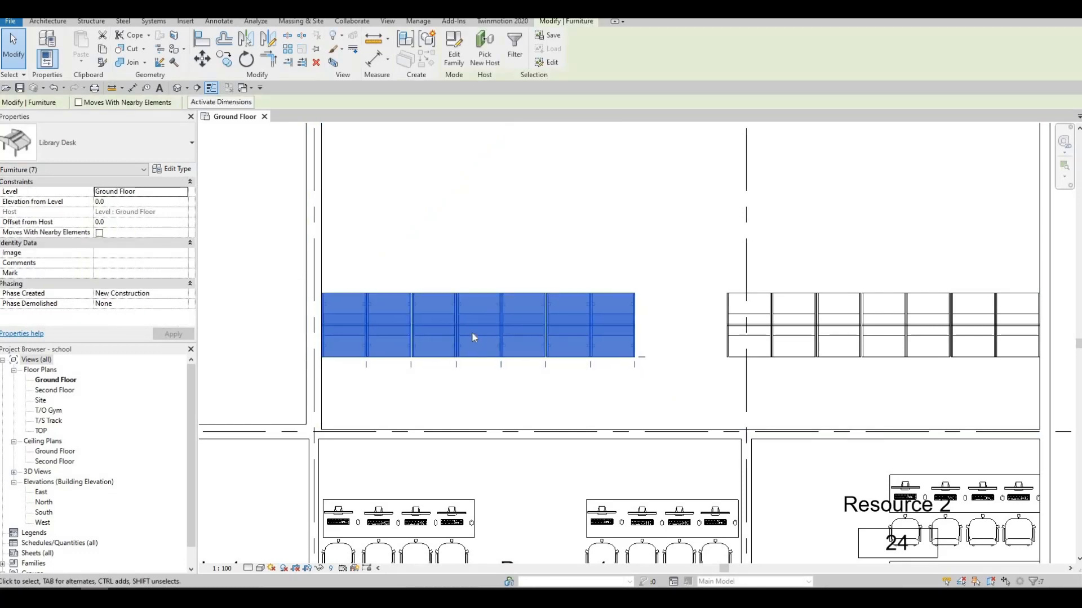
key("Escape")
Copy both southern rows of Library Desks north twice, spacing the copies about 2400 mm and about 2600 mm apart.
scroll(469, 329, "down", 2)
left_click_drag(348, 277, 891, 383)
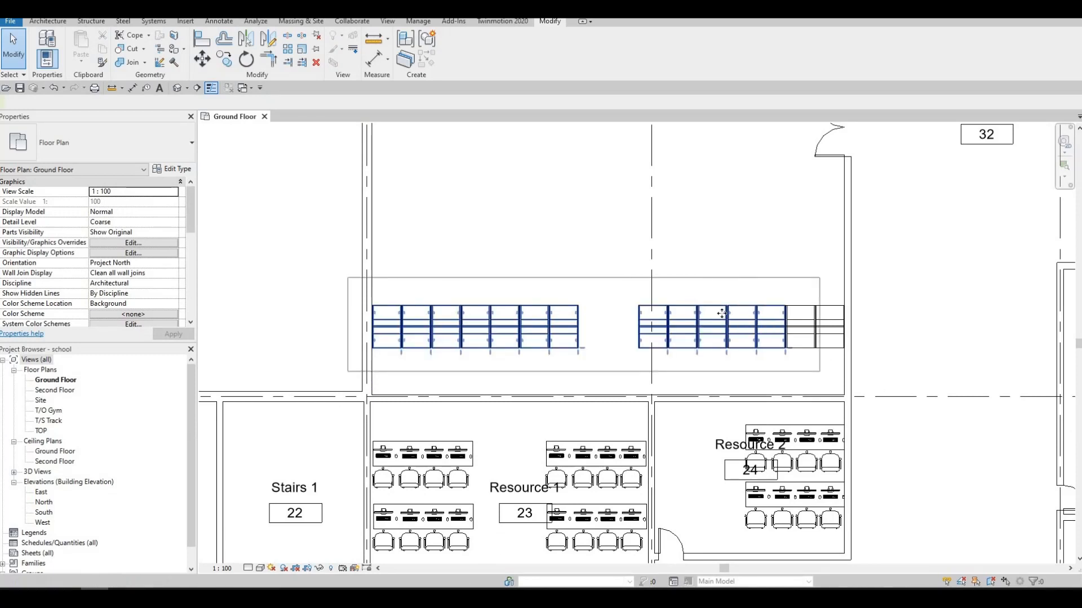
left_click(229, 59)
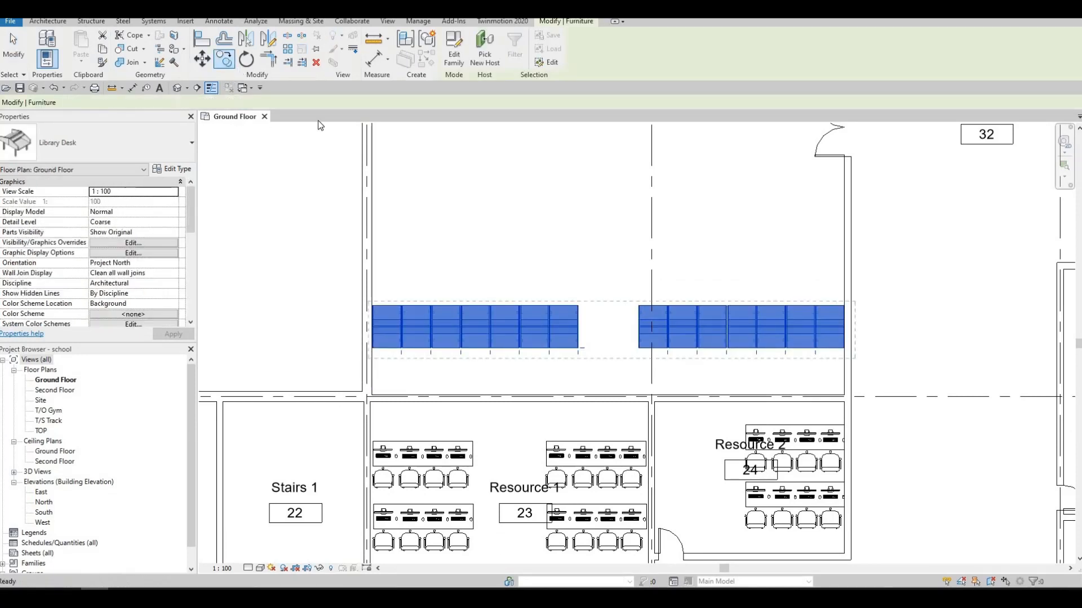
left_click(613, 326)
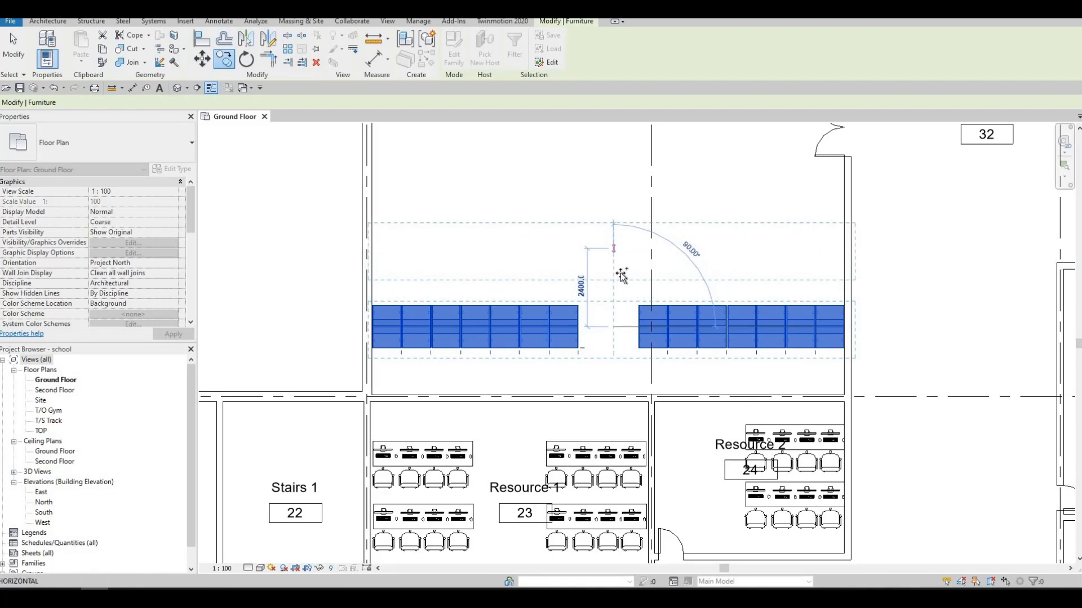
left_click(615, 249)
middle_click_drag(611, 177, 627, 263)
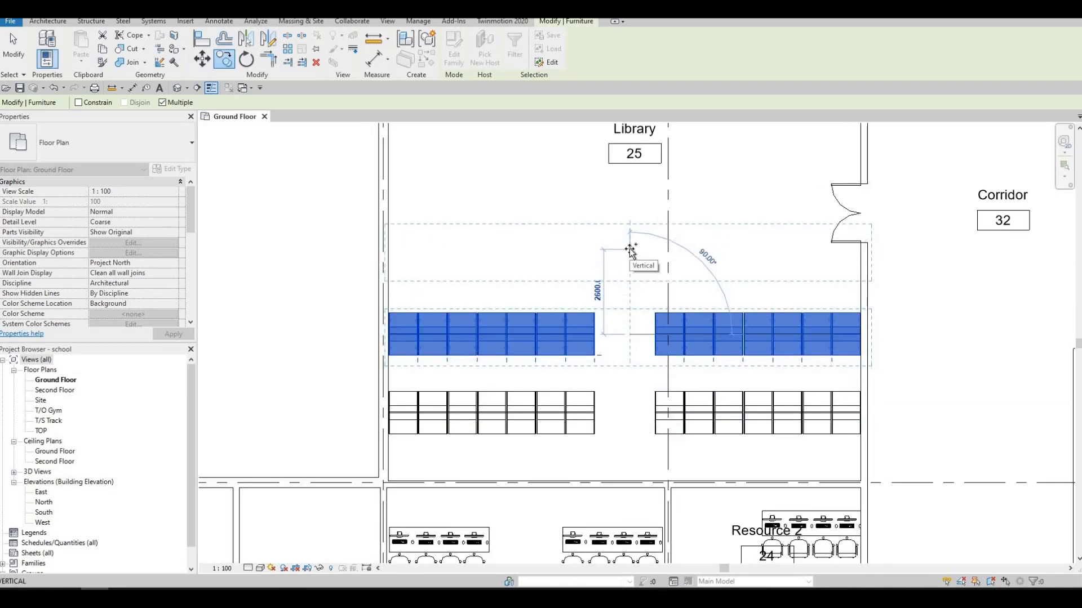
left_click(631, 249)
key("Escape")
key("Escape")
Delete the three easternmost Library Desks of the northern row, beside the Library's double door.
scroll(804, 299, "up", 3)
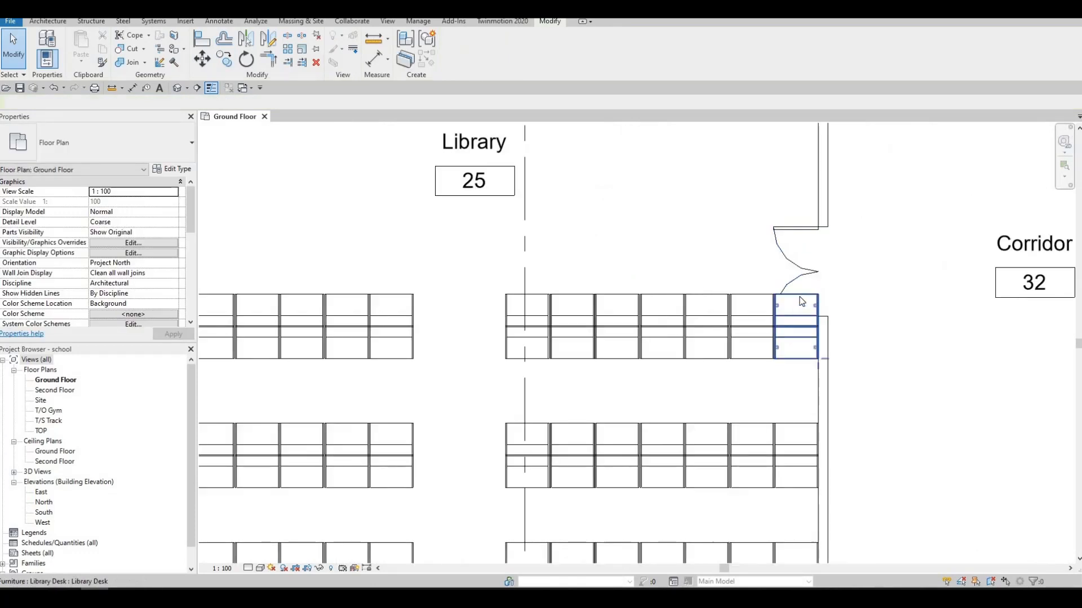
left_click(801, 302)
key("Delete")
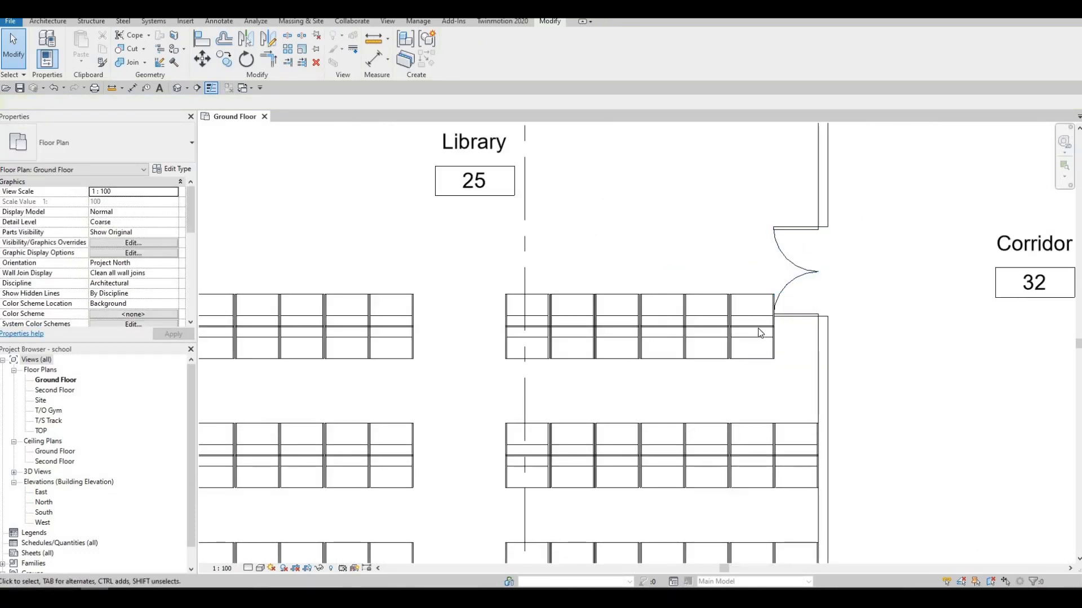
left_click(758, 329)
key("Delete")
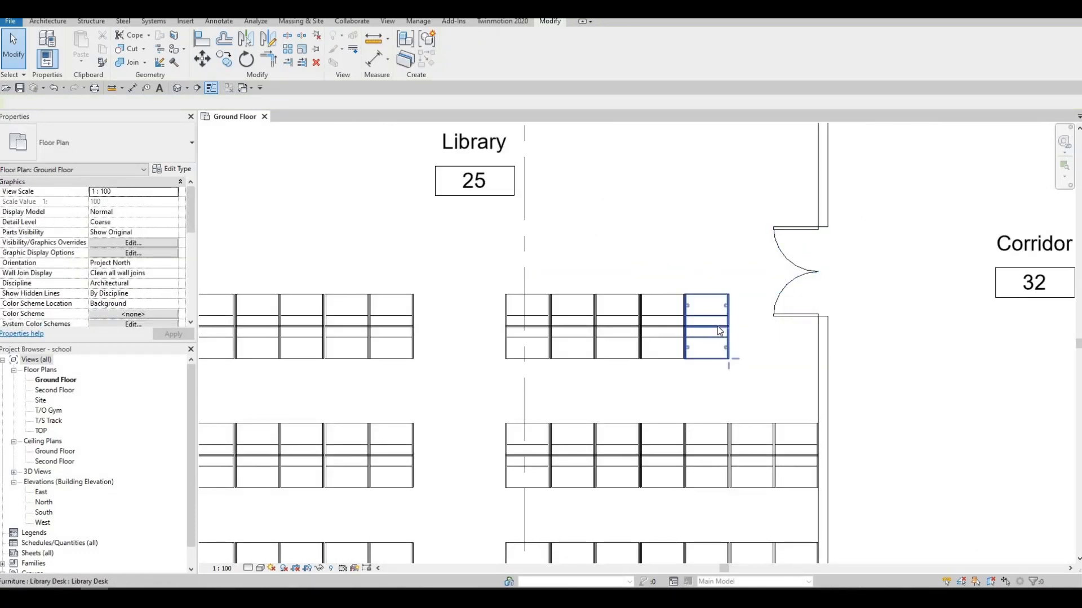
left_click(734, 309)
key("Delete")
Delete the four remaining Library Desks in the eastern half of the northern row.
scroll(725, 318, "down", 3)
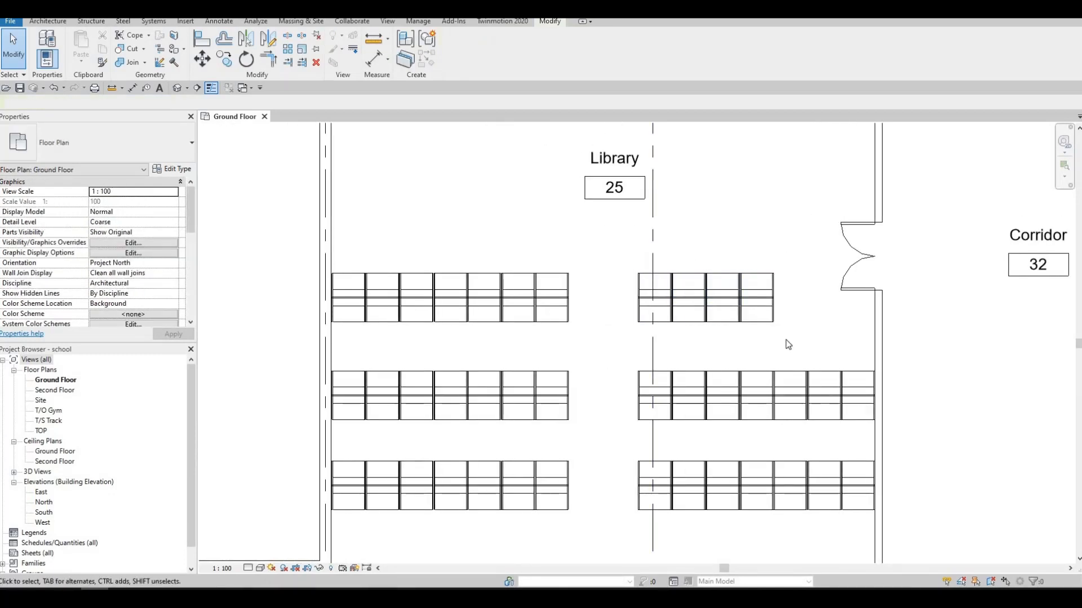
left_click_drag(619, 254, 791, 349)
key("Delete")
scroll(724, 344, "down", 2)
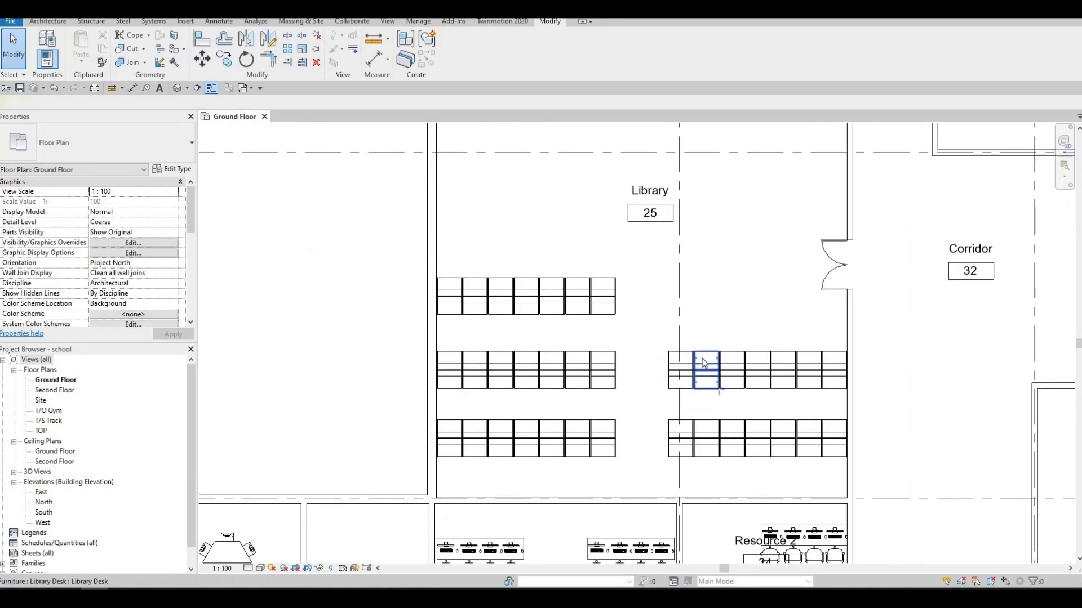
key("Escape")
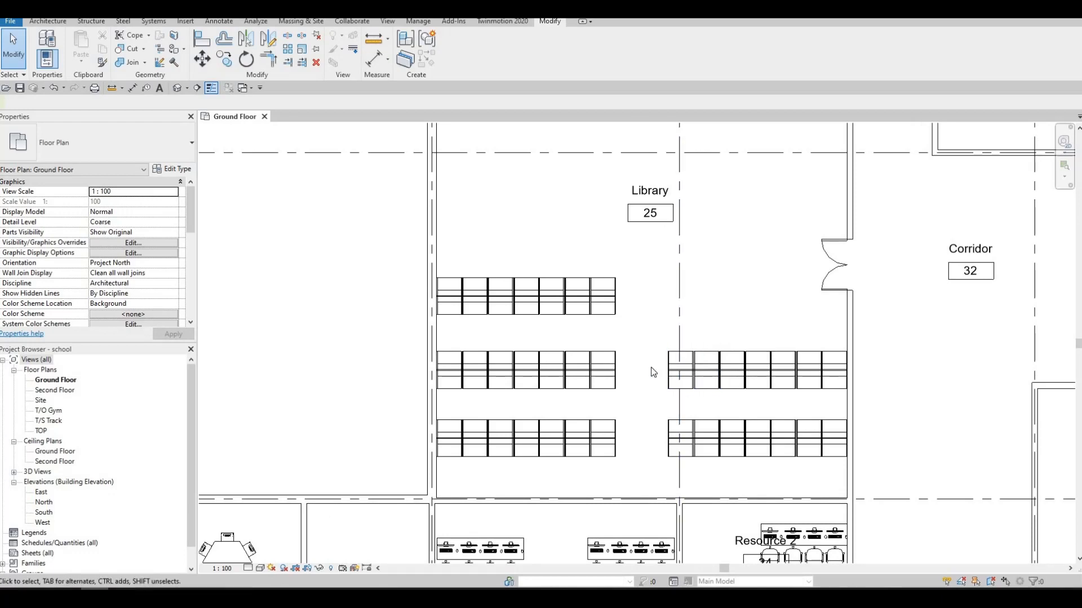
scroll(627, 405, "down", 3)
scroll(470, 325, "up", 1)
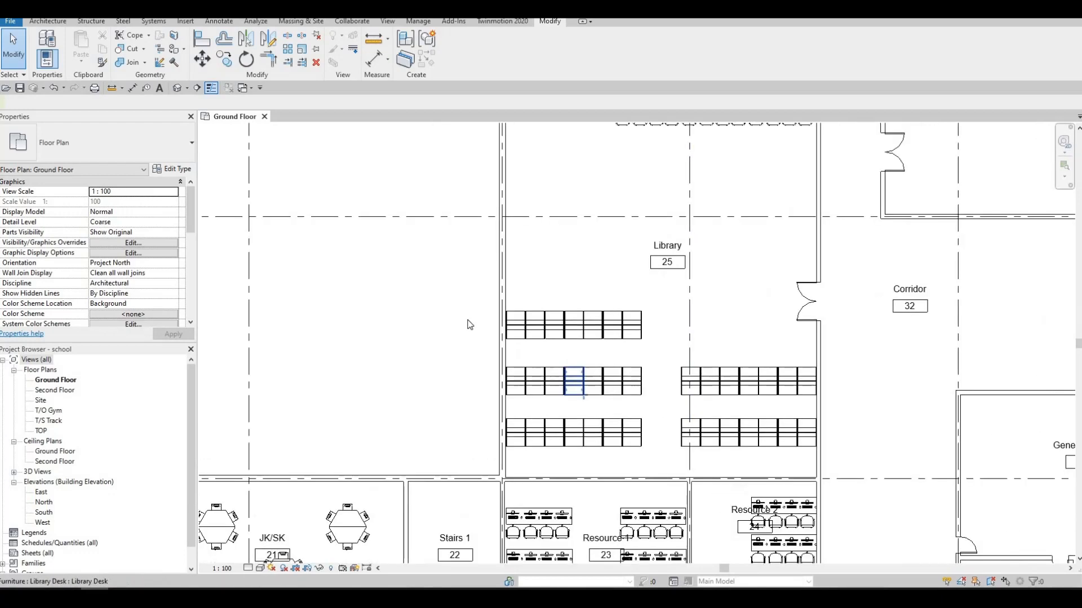
scroll(505, 343, "up", 2)
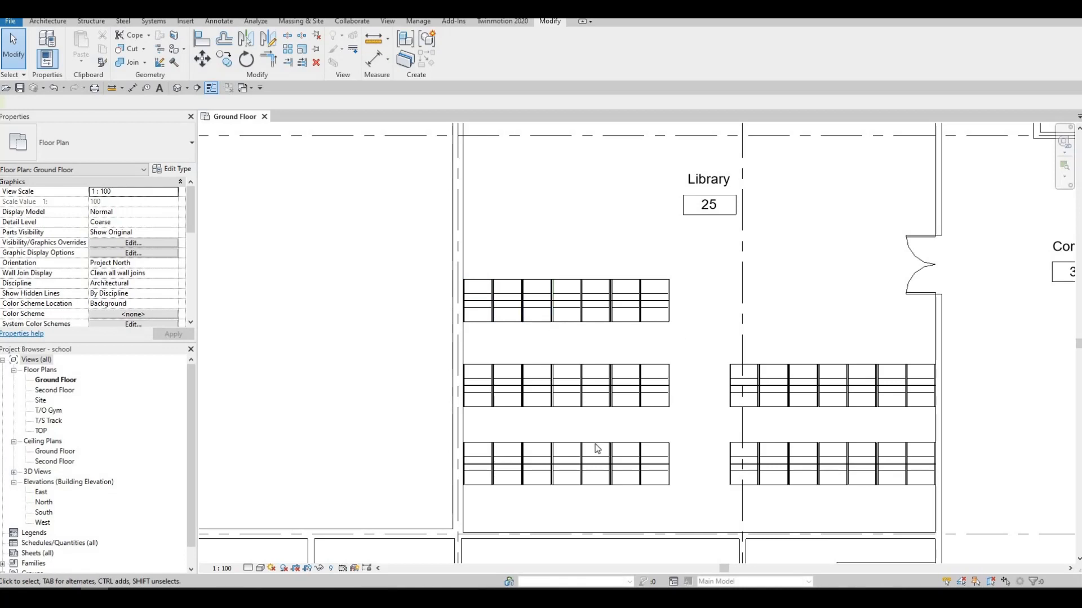
middle_click_drag(783, 423, 736, 377)
scroll(734, 377, "down", 1)
scroll(734, 476, "down", 1)
Bring the Library stacks family from the blocks folder into the ground floor plan and place one in the Library's northwest corner area.
middle_click_drag(666, 324, 658, 416)
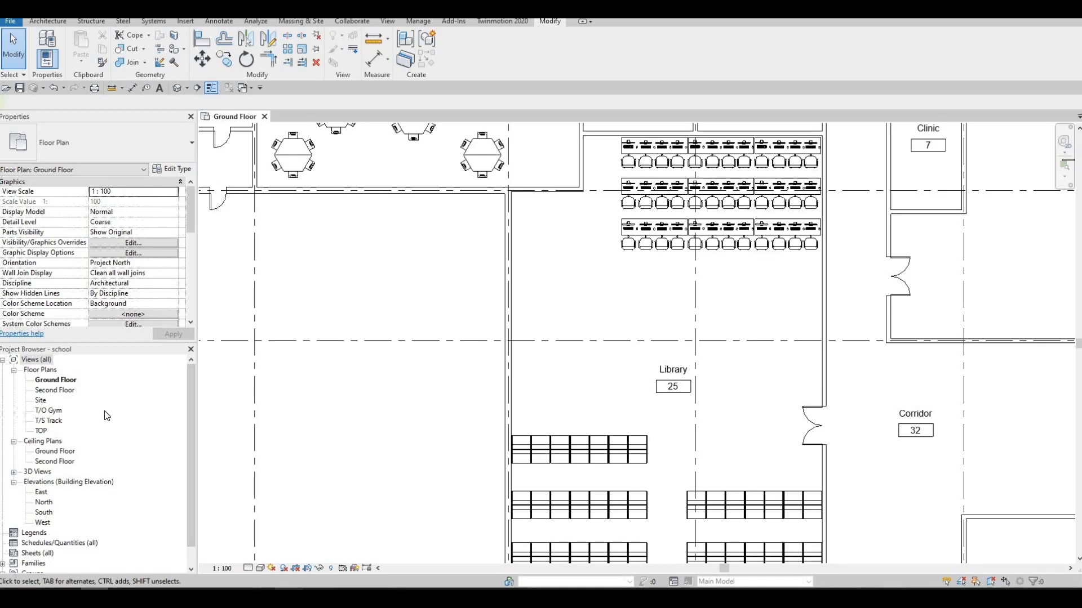
key("alt+Tab")
left_click(144, 359)
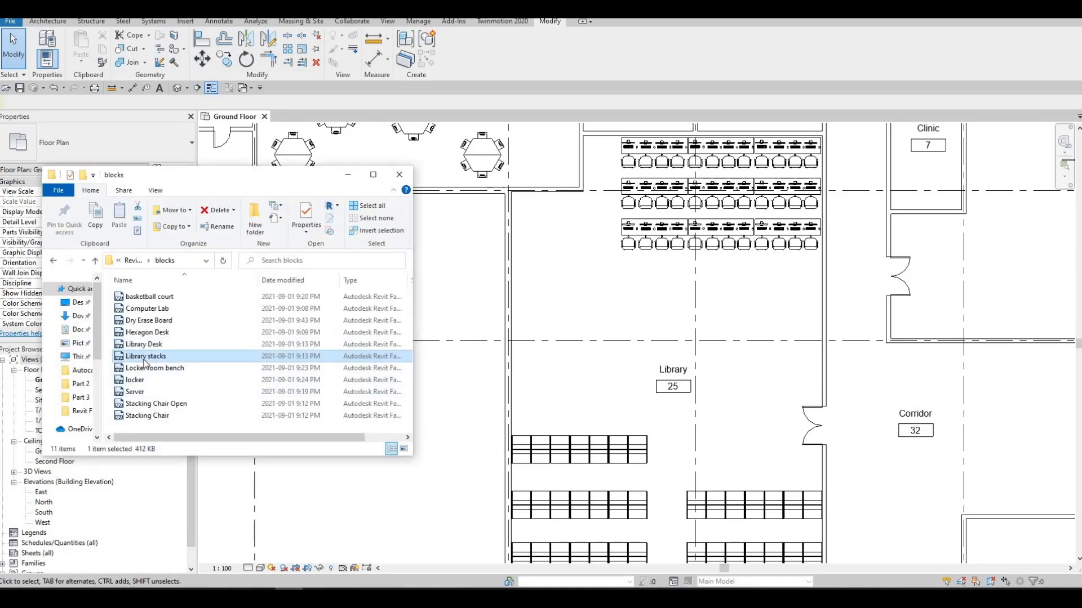
left_click_drag(145, 363, 629, 346)
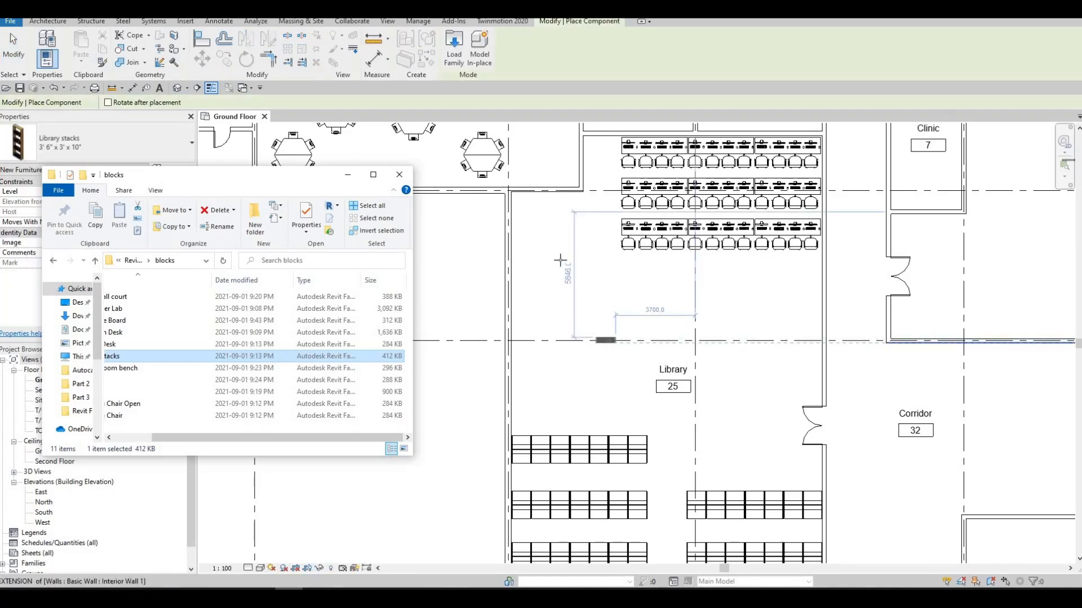
scroll(543, 248, "up", 2)
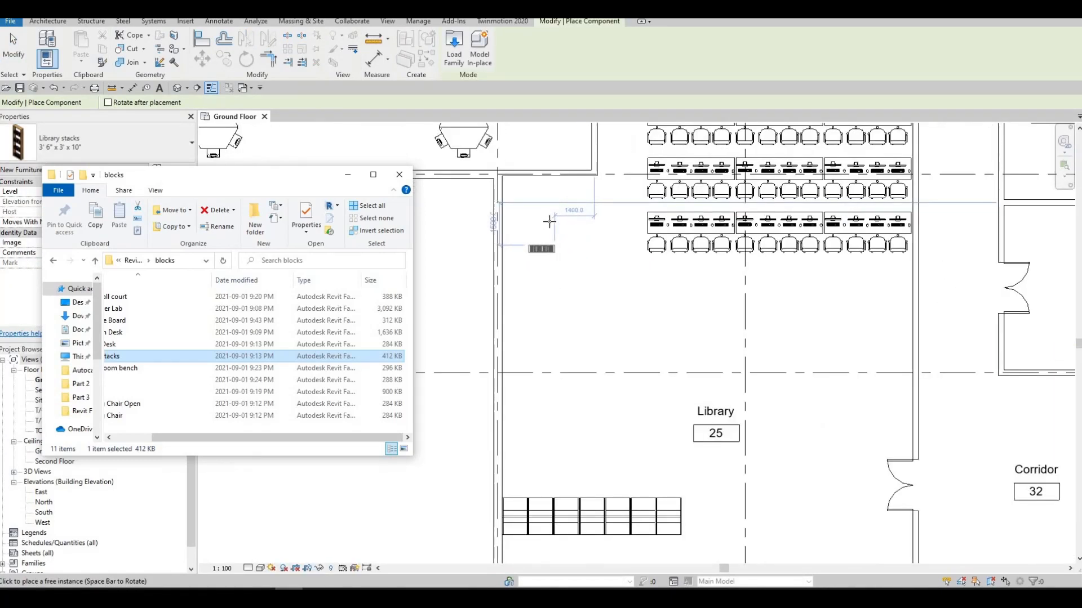
left_click(549, 224)
scroll(550, 248, "up", 1)
middle_click_drag(550, 248, 548, 271)
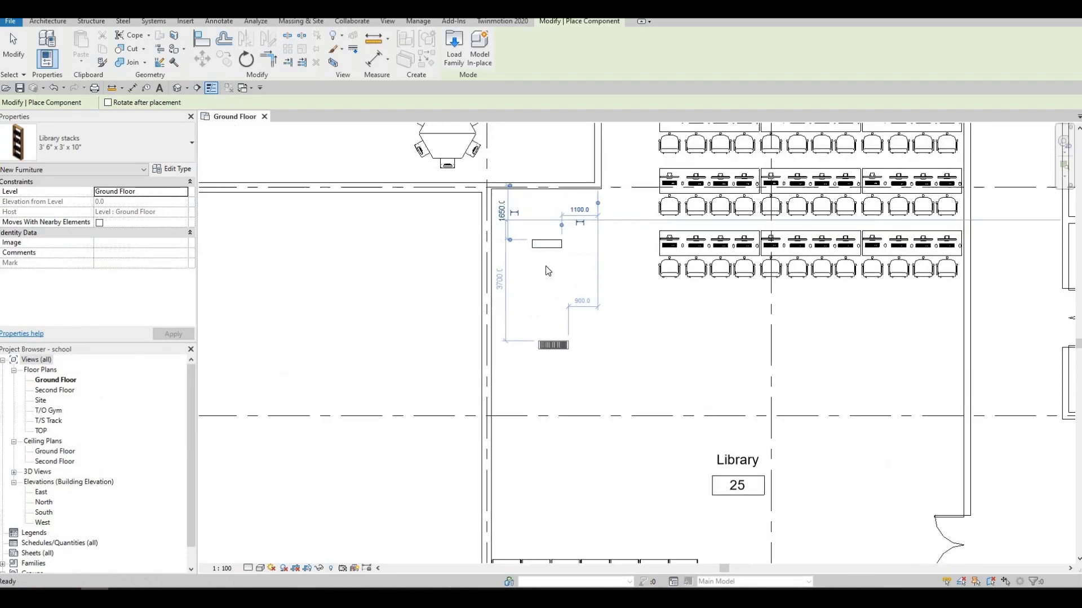
key("Escape")
Rotate the placed Library stacks unit 90 degrees so it runs north-south.
scroll(546, 270, "down", 1)
left_click(547, 270)
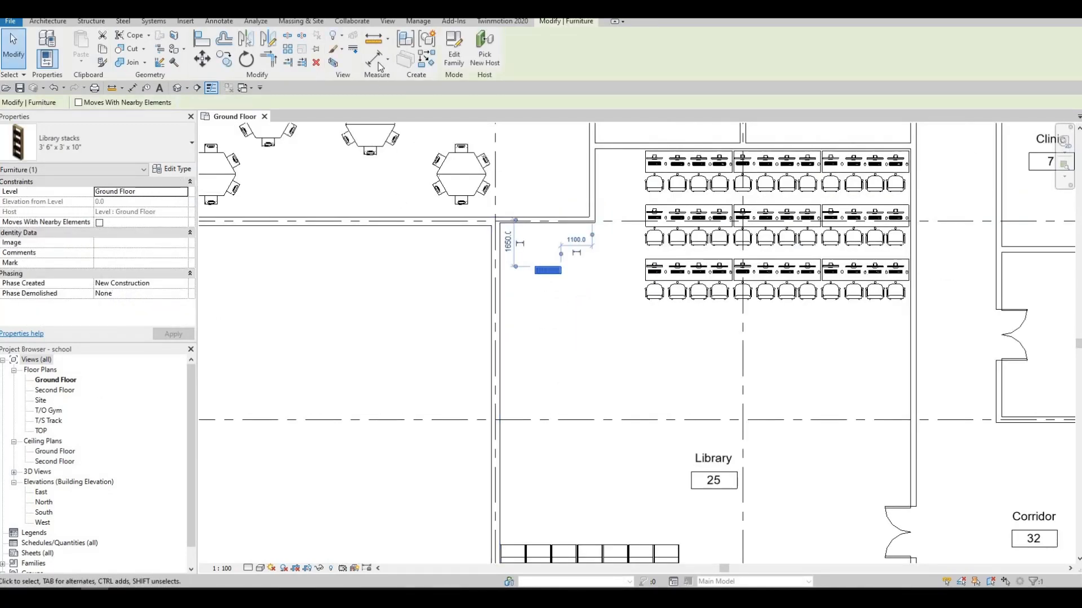
key("r")
key("o")
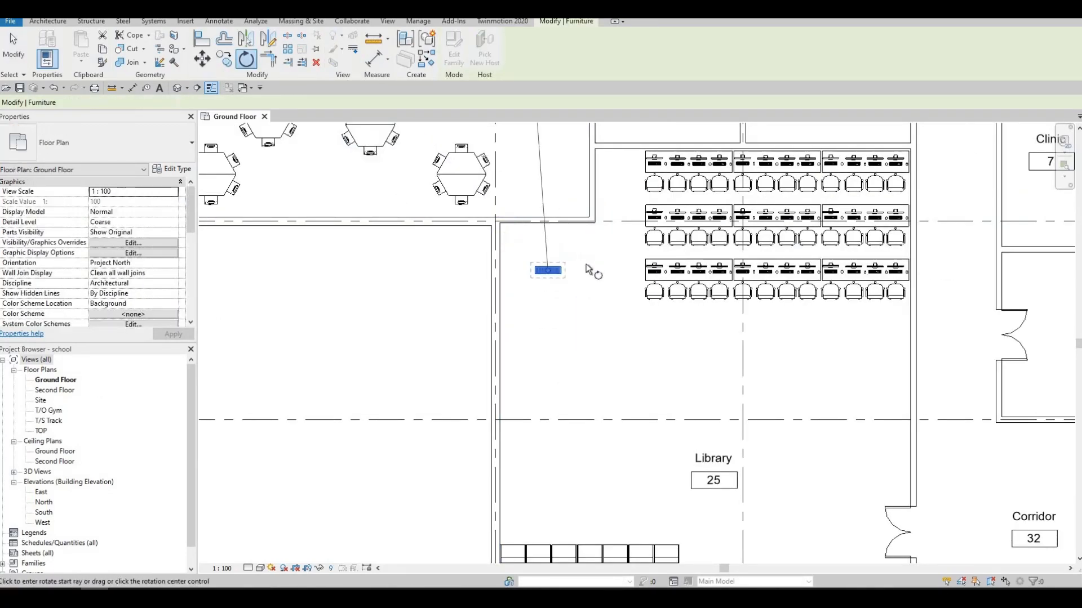
left_click(551, 217)
key("Escape")
Move the rotated Library stacks unit west, to about 927 mm from the gridline along the west wall.
left_click(550, 265)
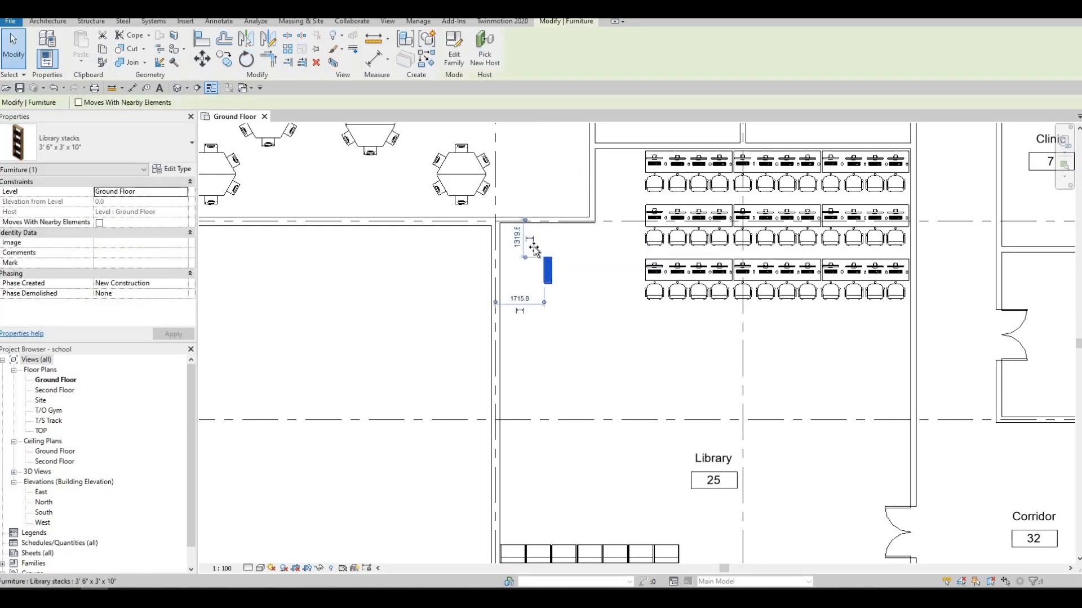
left_click_drag(532, 255, 533, 267)
key("Escape")
Copy the Library stacks unit southward end to end until six units form a column parallel to the west wall.
left_click(526, 265)
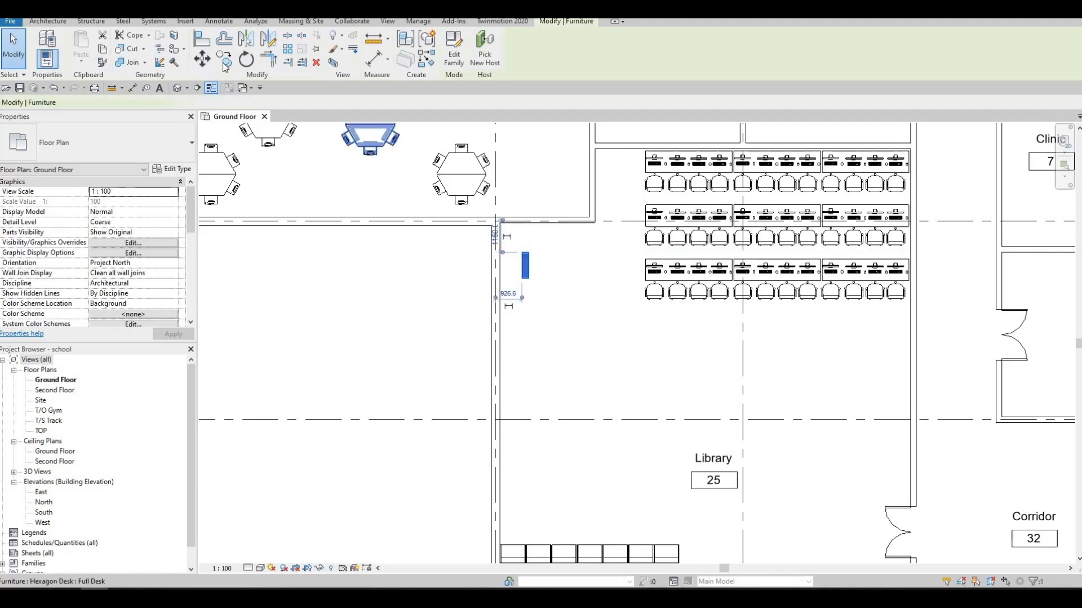
left_click(224, 62)
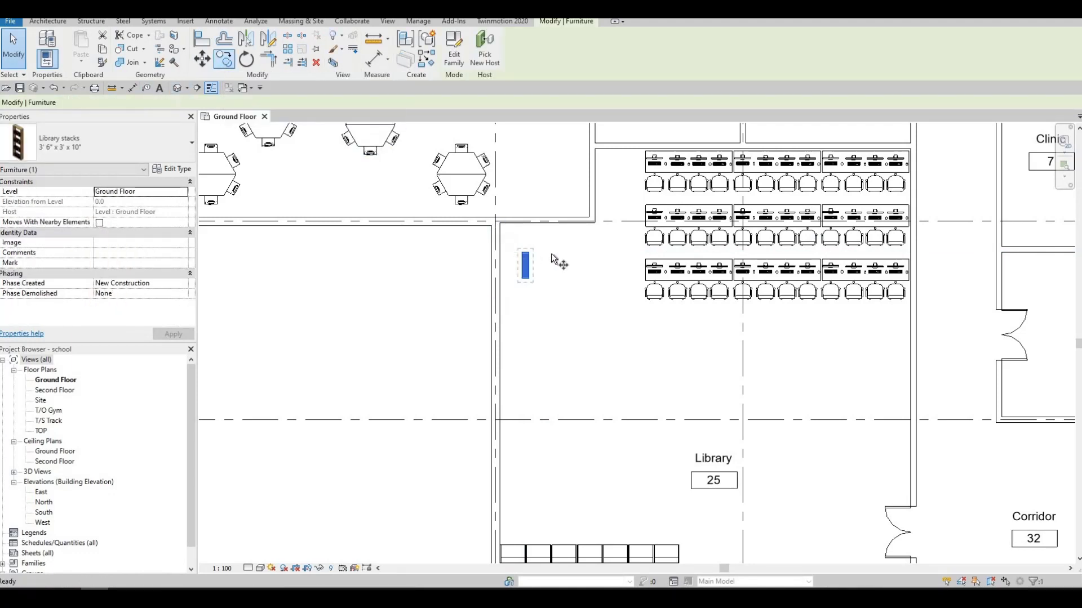
scroll(551, 255, "up", 4)
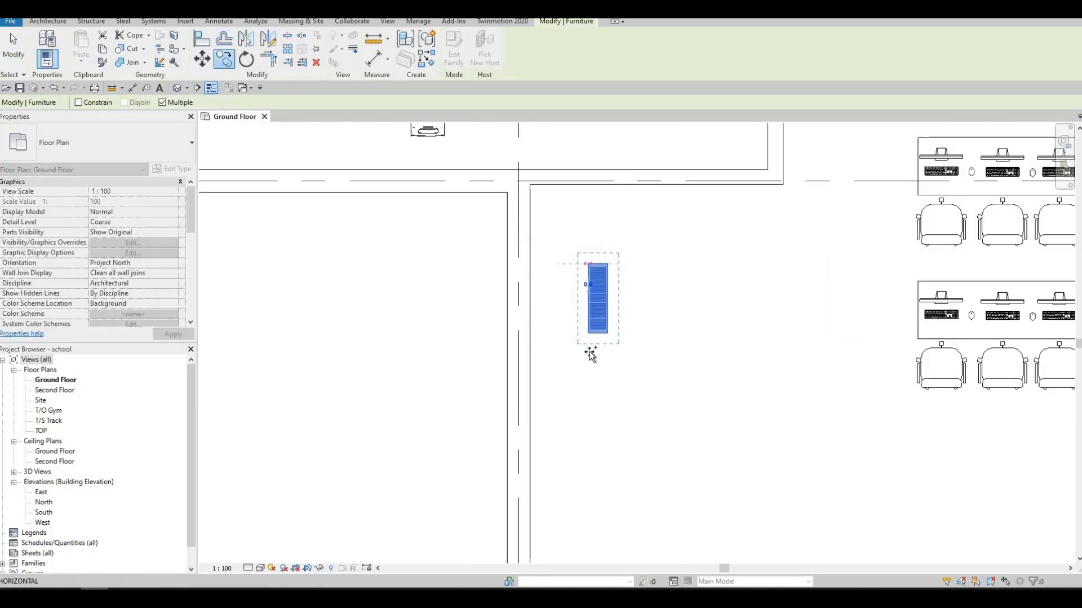
left_click(588, 263)
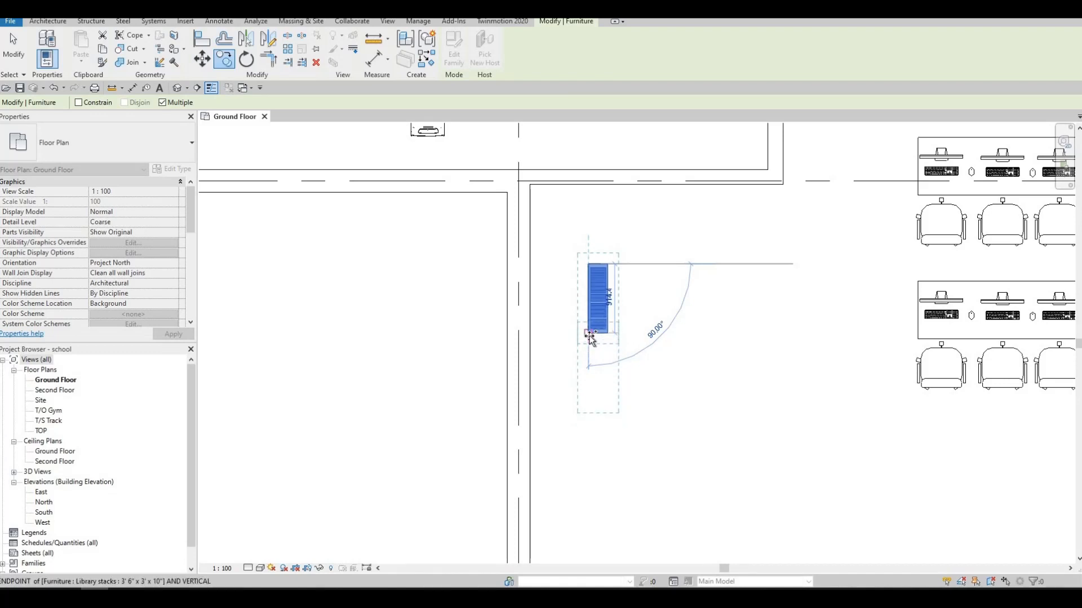
left_click(591, 403)
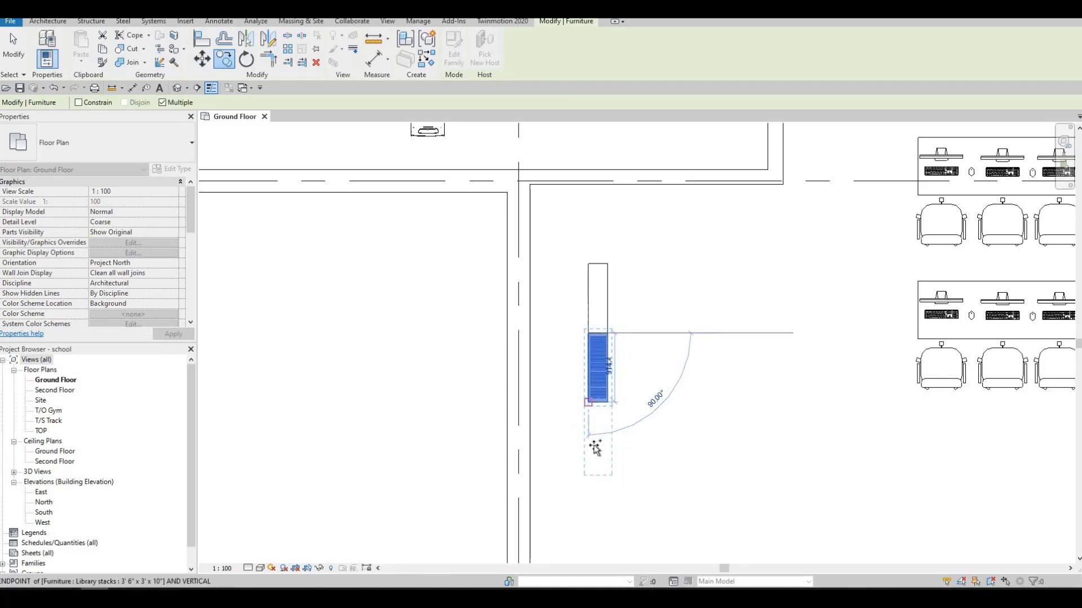
middle_click_drag(591, 477, 589, 276)
scroll(589, 275, "up", 3)
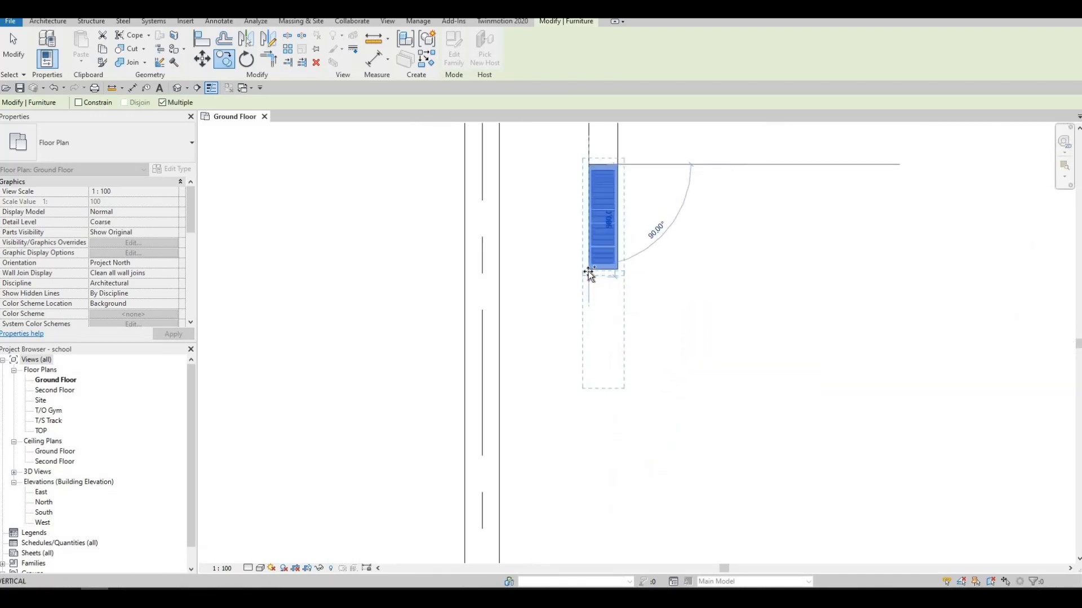
left_click(587, 385)
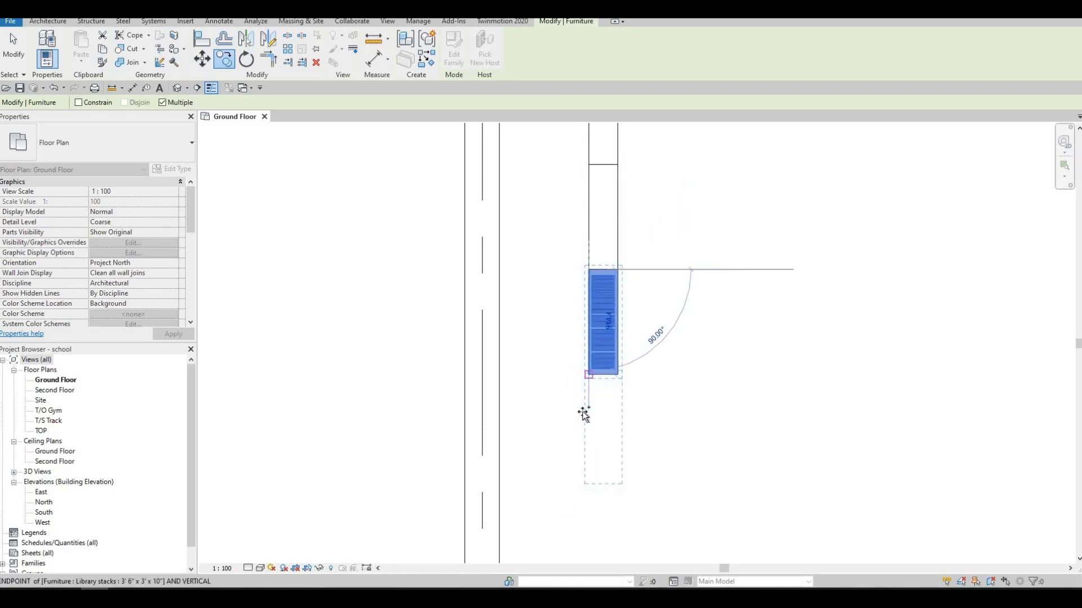
left_click(589, 374)
middle_click_drag(591, 441, 593, 215)
scroll(588, 256, "down", 1)
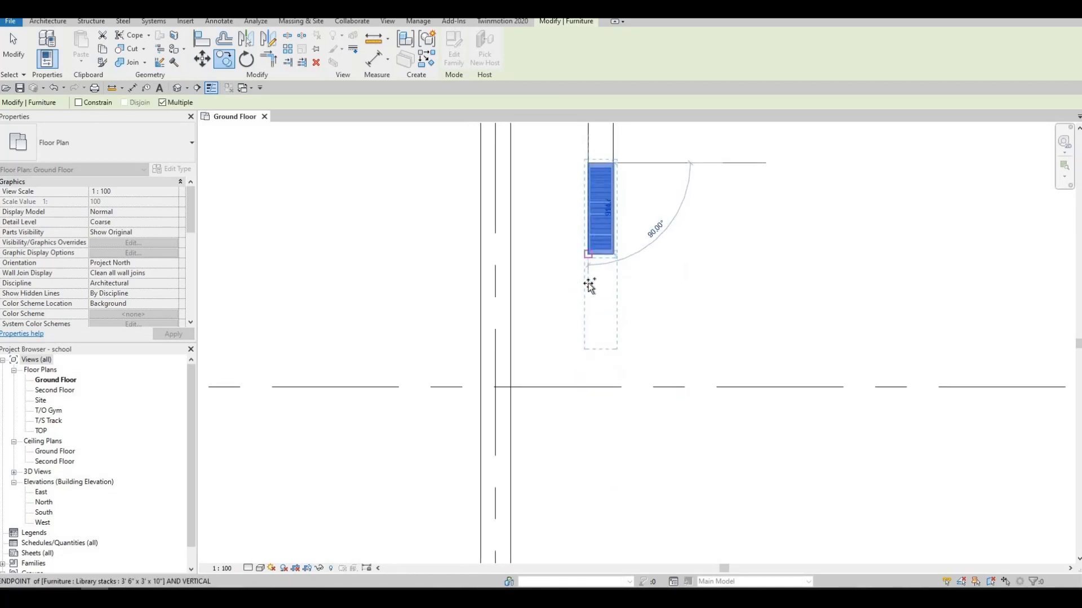
left_click(586, 245)
Extend the Library stacks column south across the horizontal gridline with four more end-to-end copies, making ten units.
middle_click_drag(586, 350, 587, 248)
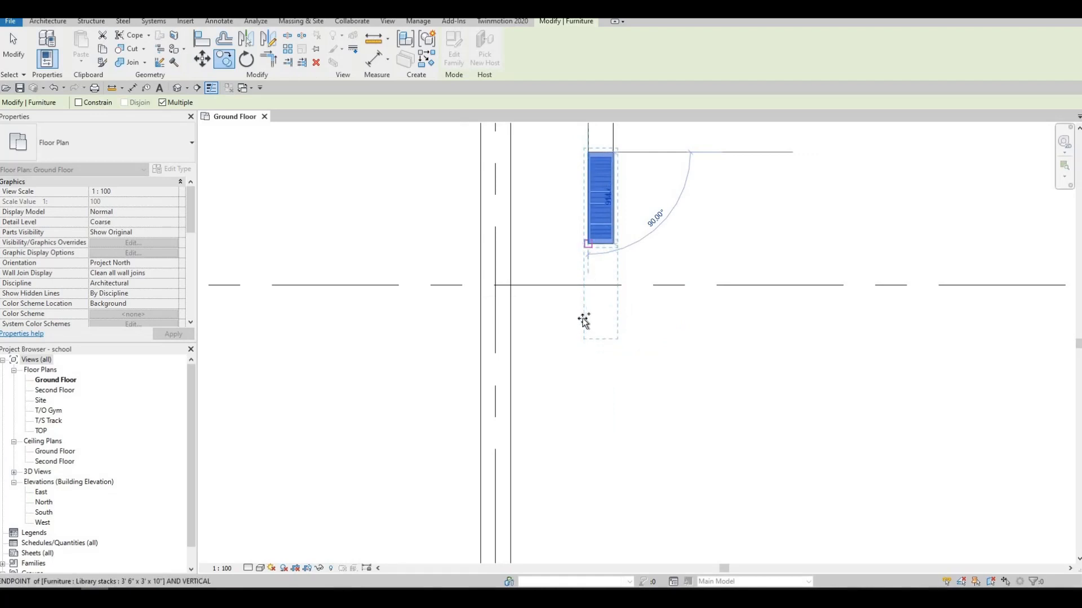
left_click(587, 244)
scroll(585, 338, "up", 1)
middle_click_drag(584, 339, 587, 217)
scroll(587, 217, "down", 3)
scroll(587, 218, "up", 3)
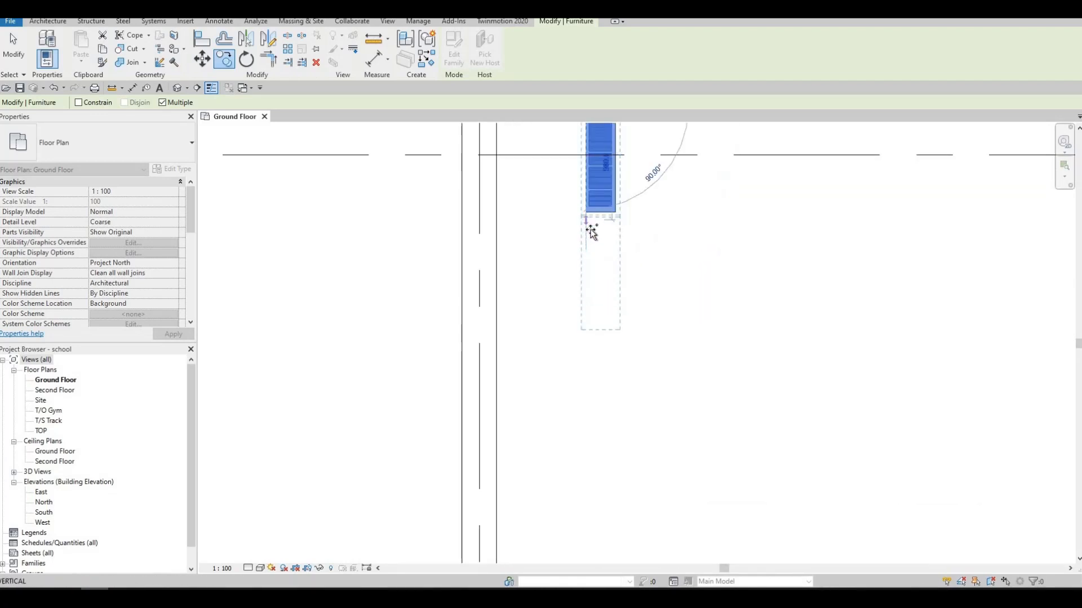
left_click(586, 320)
left_click(591, 349)
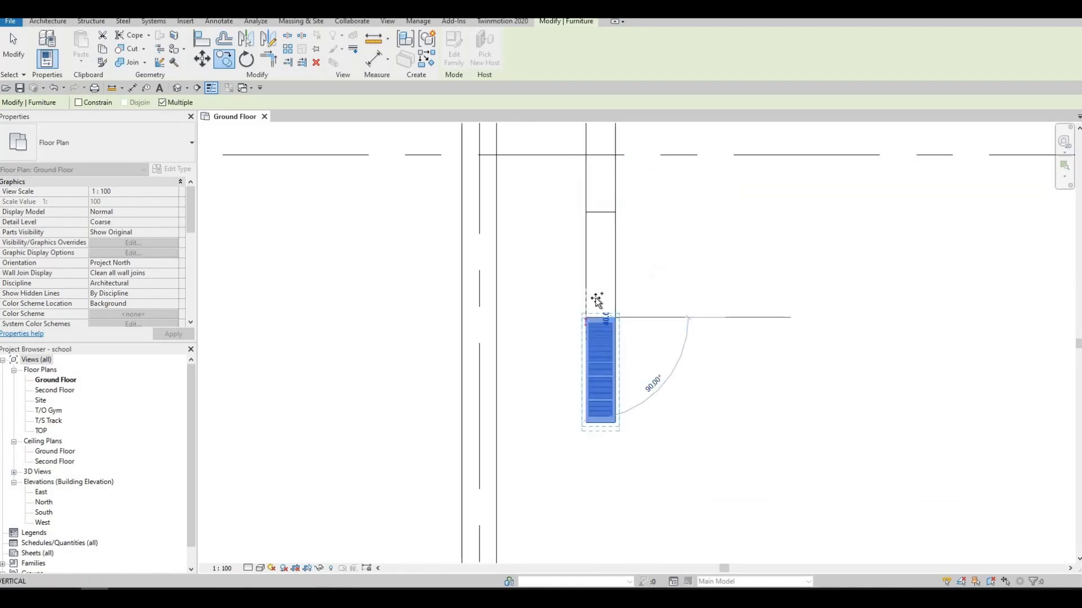
middle_click_drag(586, 428, 589, 293)
left_click(592, 277)
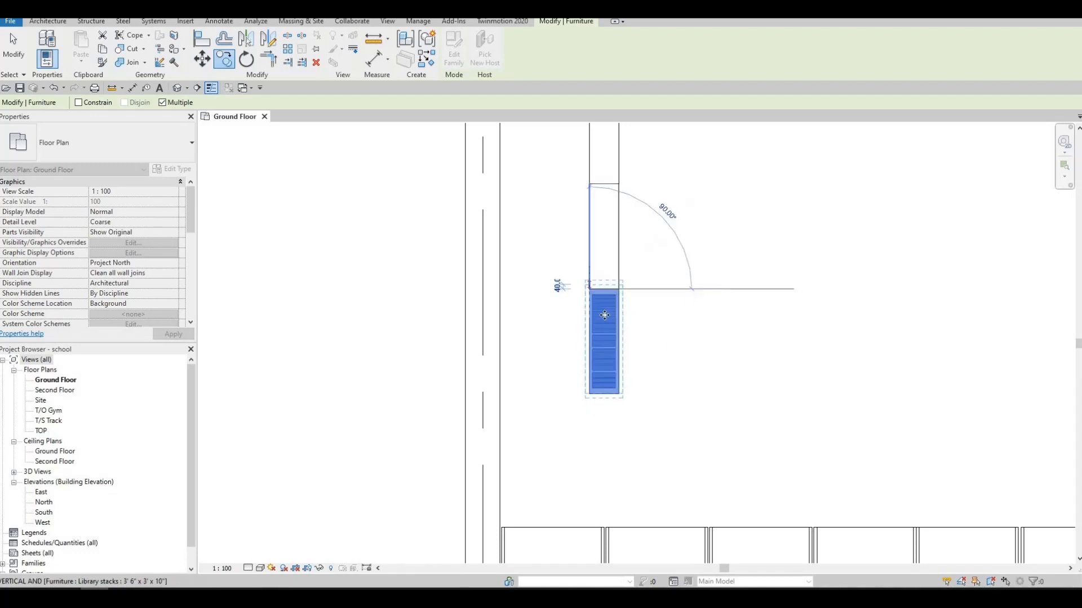
scroll(589, 270, "down", 3)
key("Escape")
Copy the full ten-unit Library stacks column eastward twice at about 1500 mm spacing, making three parallel columns.
middle_click_drag(617, 338, 614, 340)
scroll(614, 339, "down", 2)
left_click(638, 297)
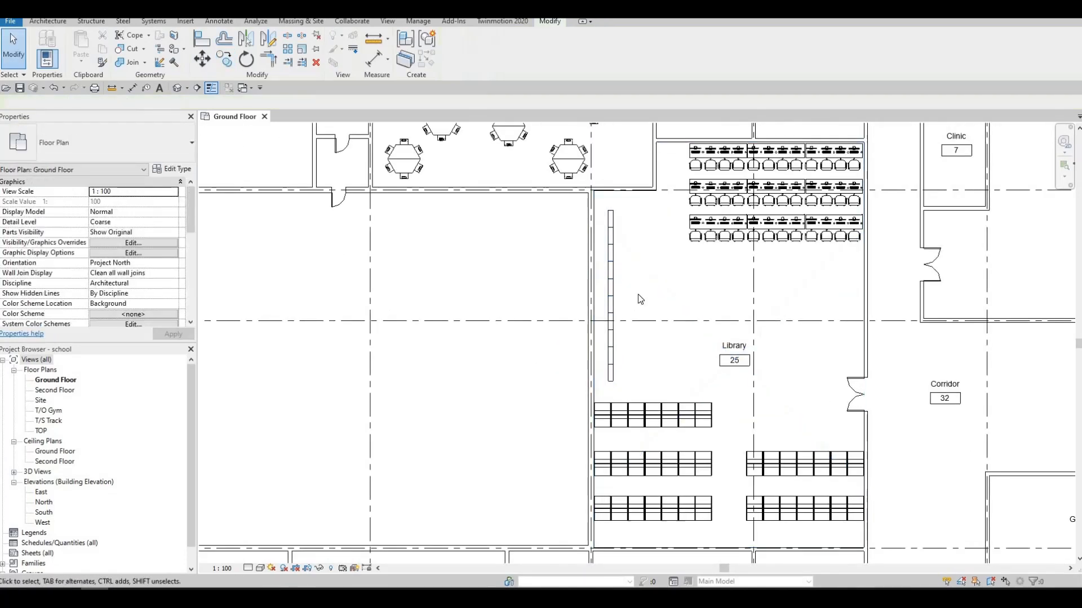
left_click_drag(601, 204, 639, 381)
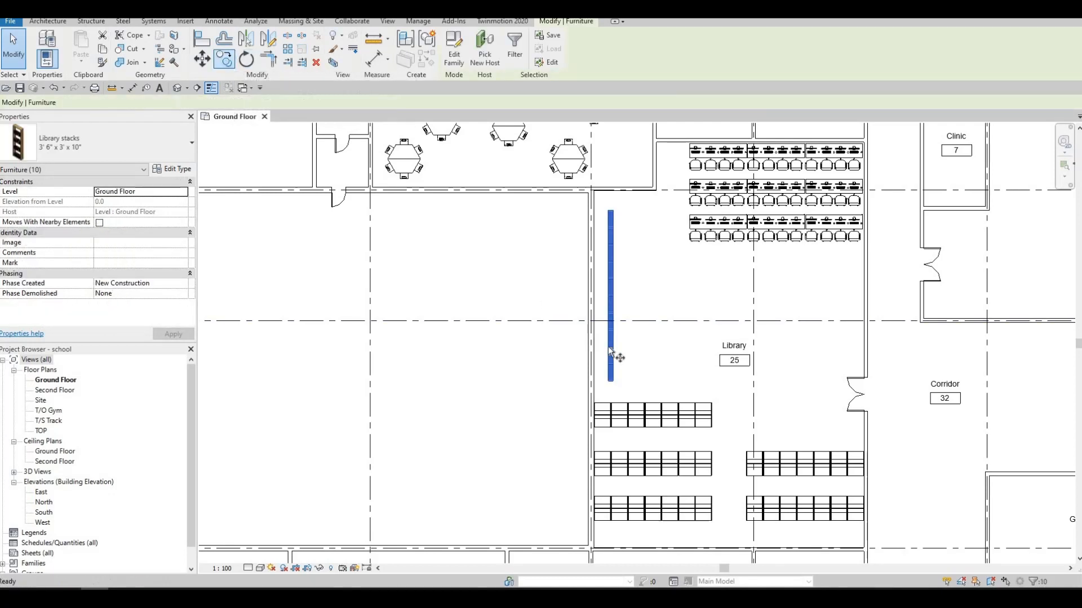
key("c")
key("o")
scroll(629, 395, "up", 2)
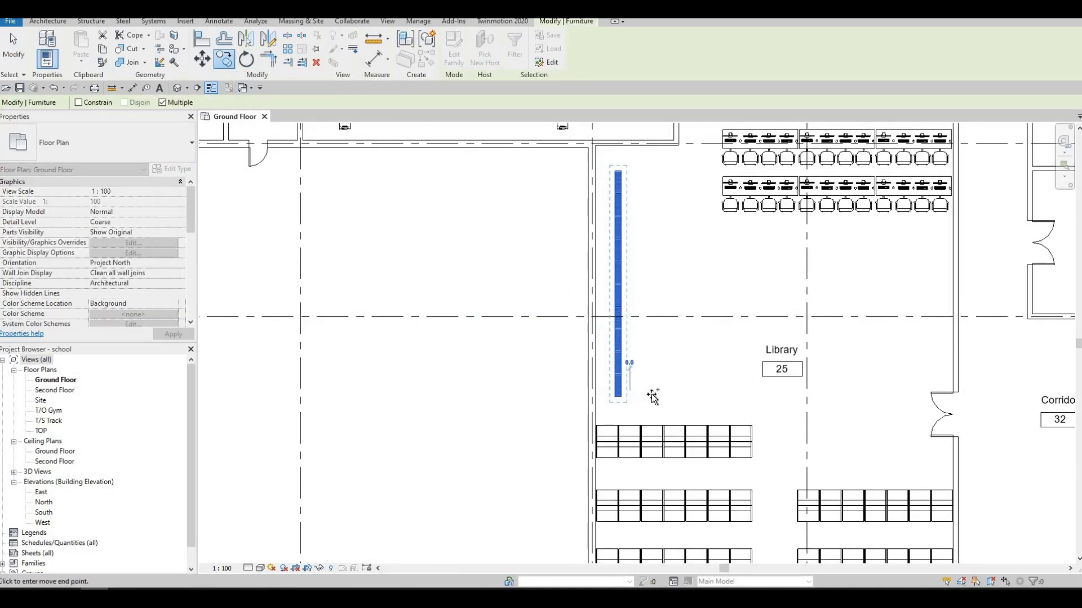
left_click(633, 396)
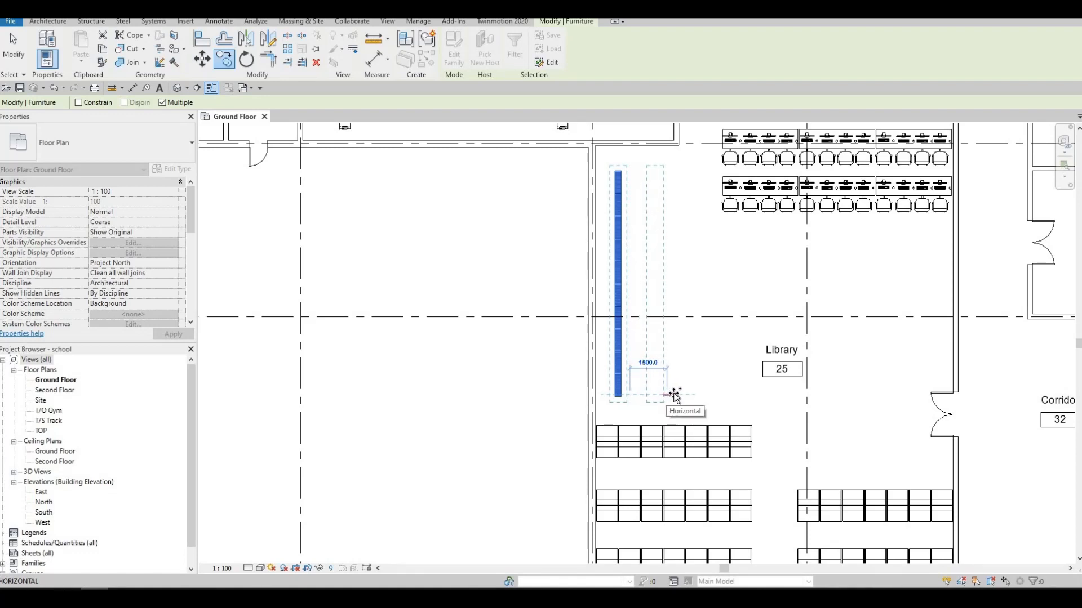
left_click(676, 396)
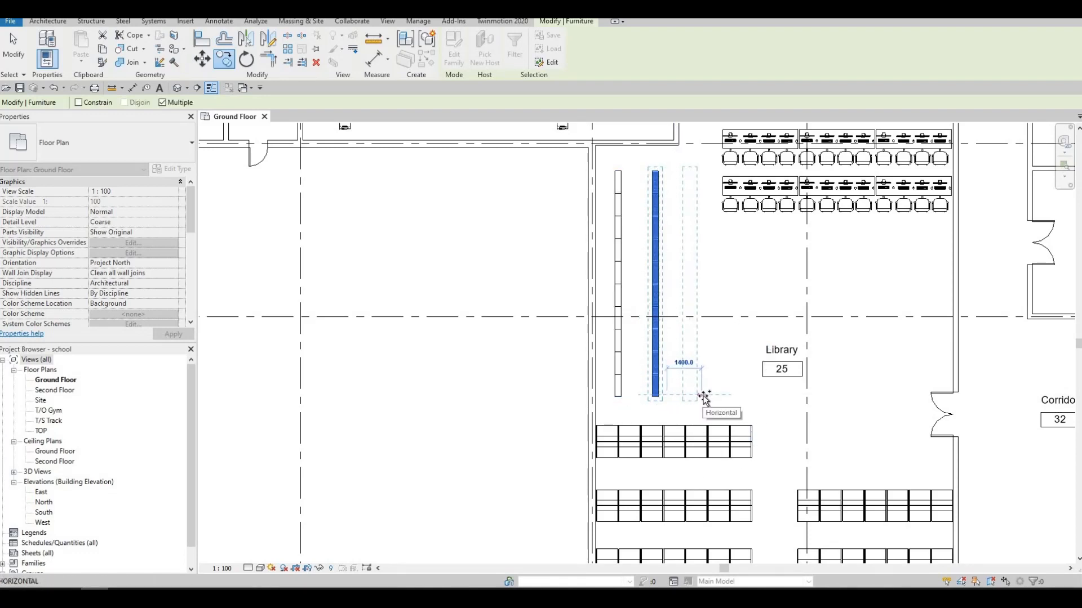
left_click(733, 402)
key("Escape")
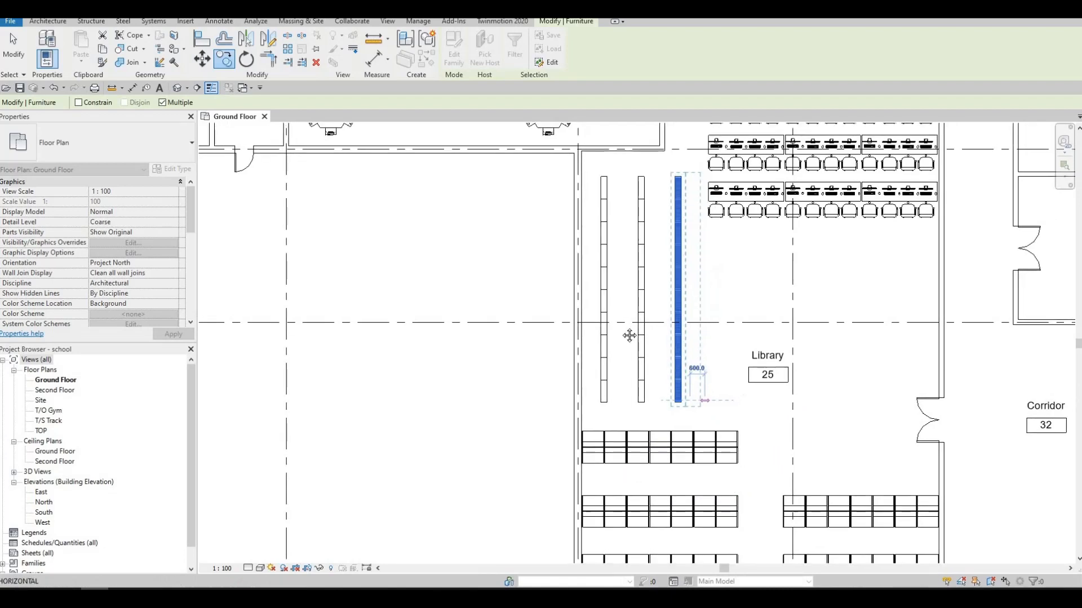
key("Escape")
Copy the six southernmost units of all three stack columns eastward twice, adding six shorter columns across the Library.
scroll(644, 294, "down", 1)
middle_click_drag(645, 294, 565, 265)
scroll(503, 243, "up", 2)
middle_click_drag(510, 243, 495, 237)
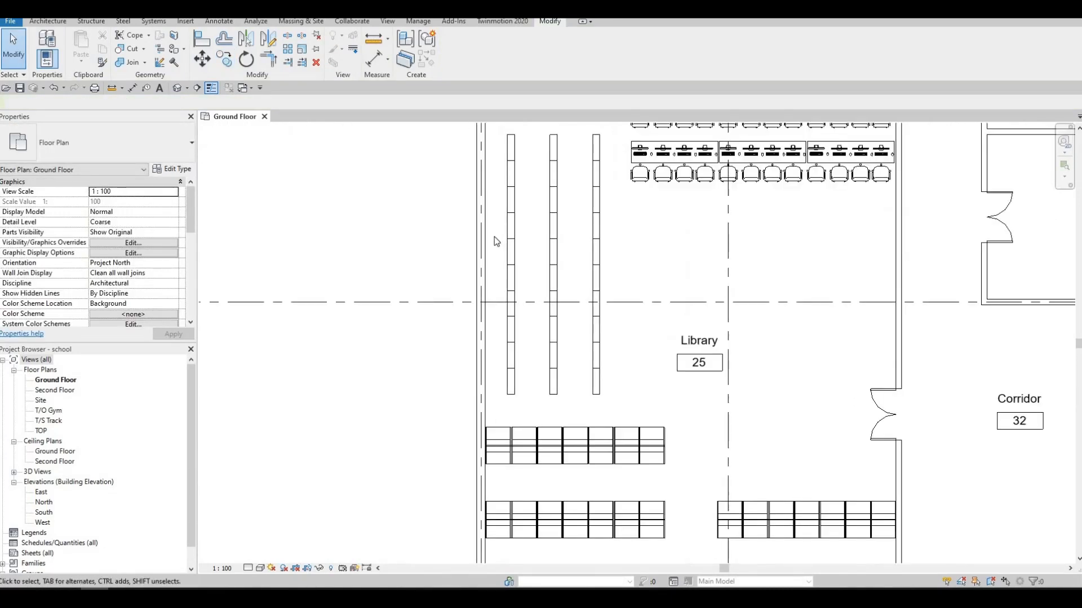
left_click_drag(493, 230, 650, 411)
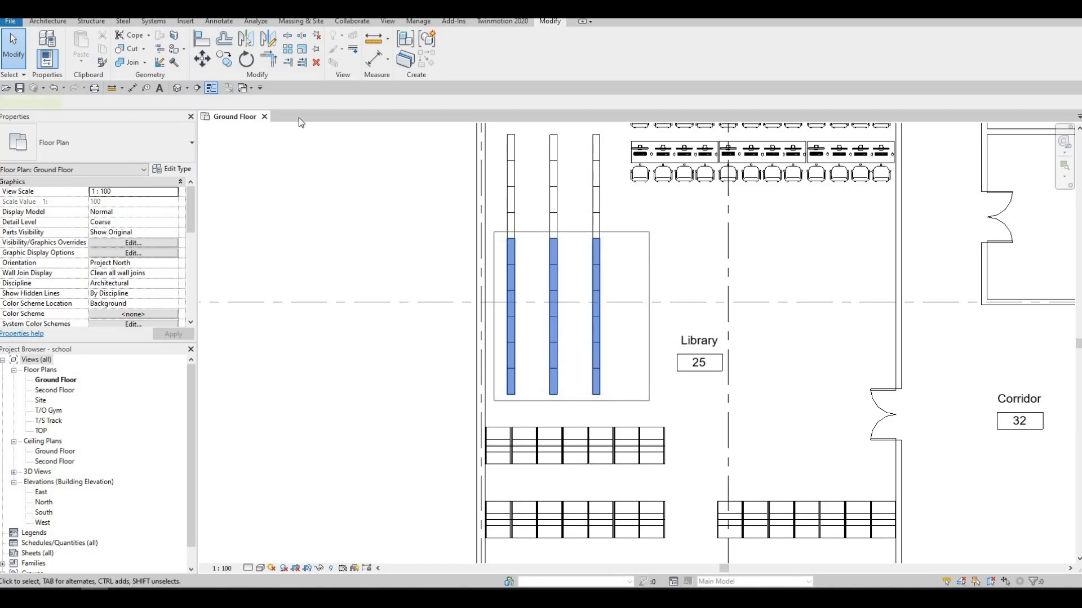
left_click(224, 59)
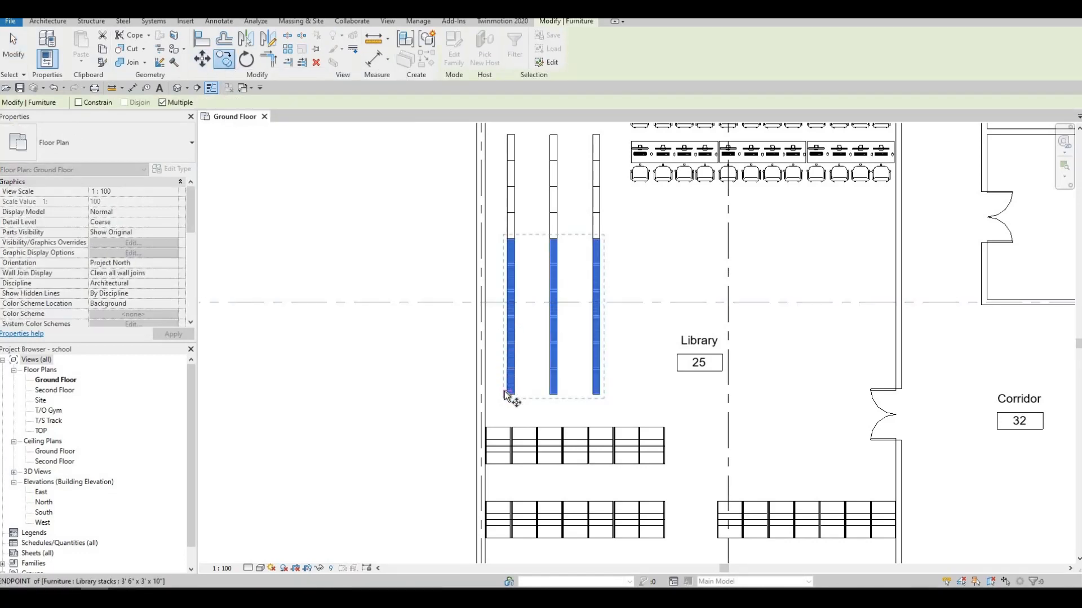
left_click(588, 388)
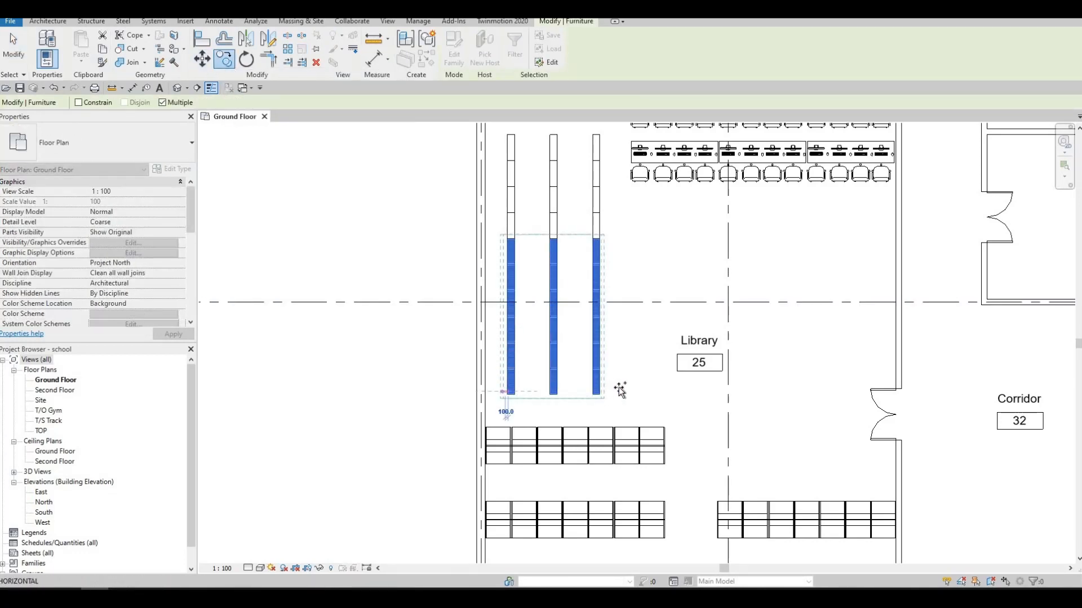
left_click(650, 390)
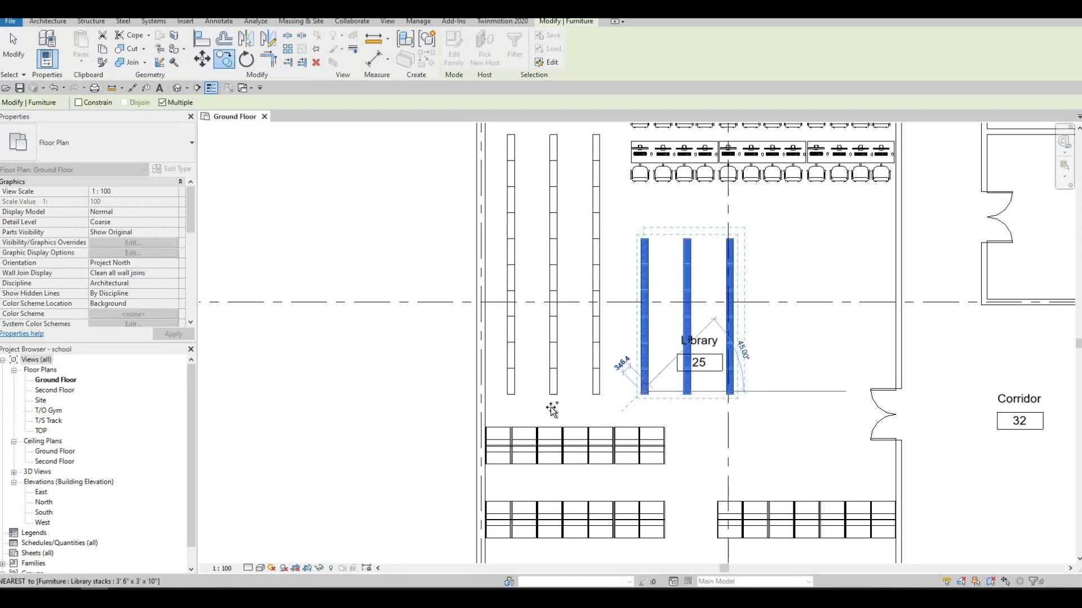
scroll(563, 410, "down", 1)
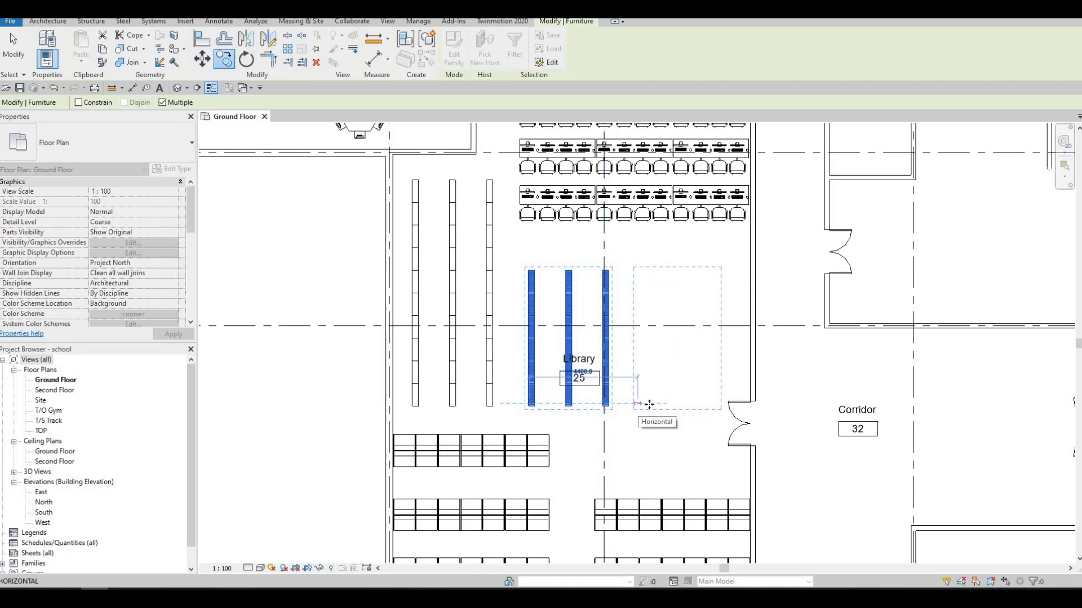
left_click(649, 405)
key("Escape")
key("Escape")
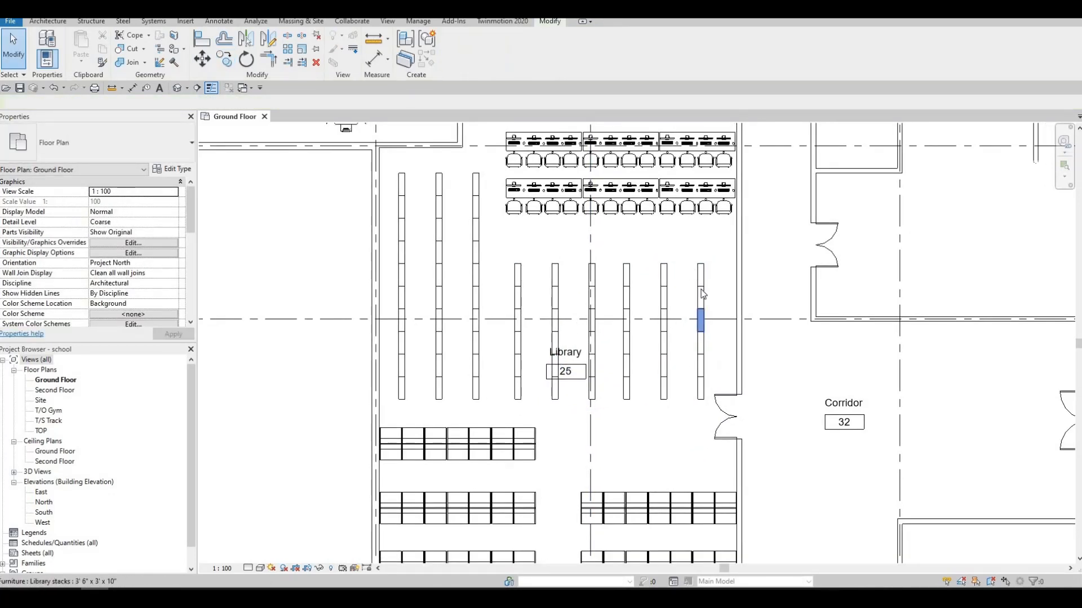
Delete the easternmost of the six shorter Library stacks columns, next to the corridor wall.
left_click(701, 324)
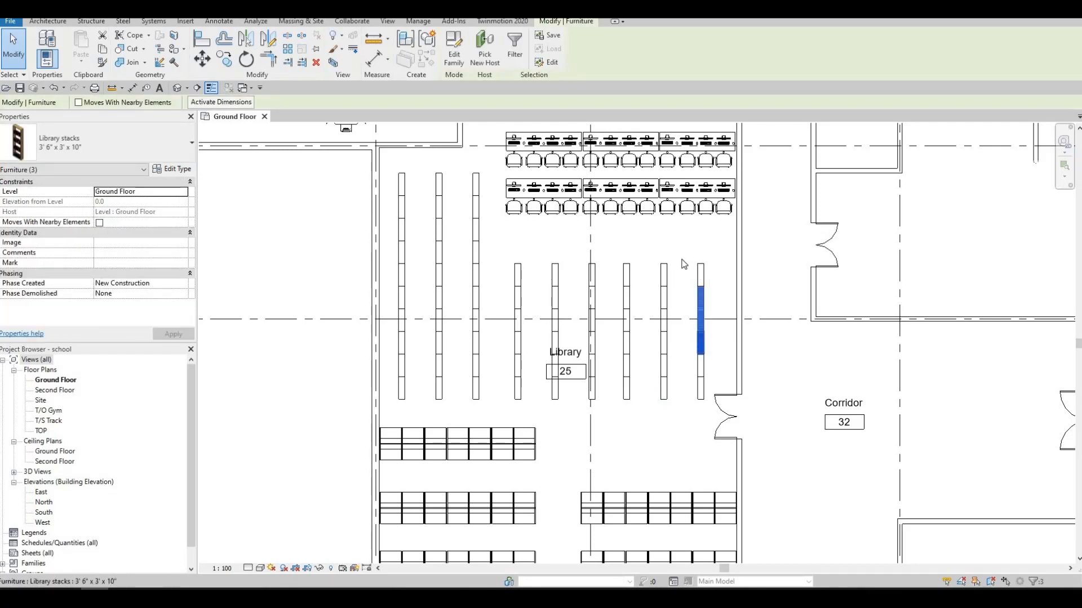
left_click_drag(682, 259, 724, 374)
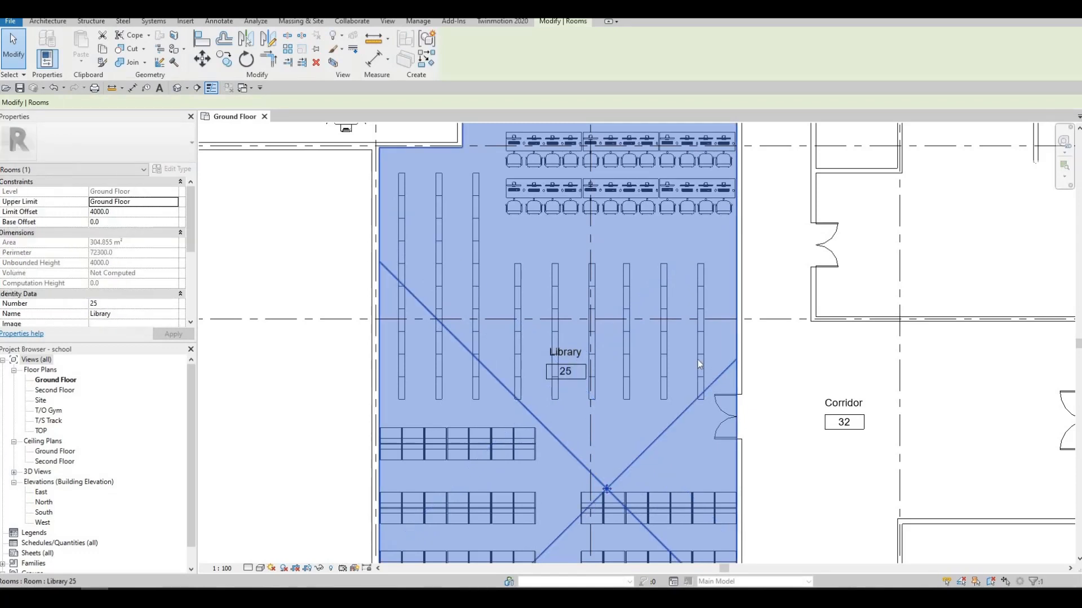
key("ctrl+z")
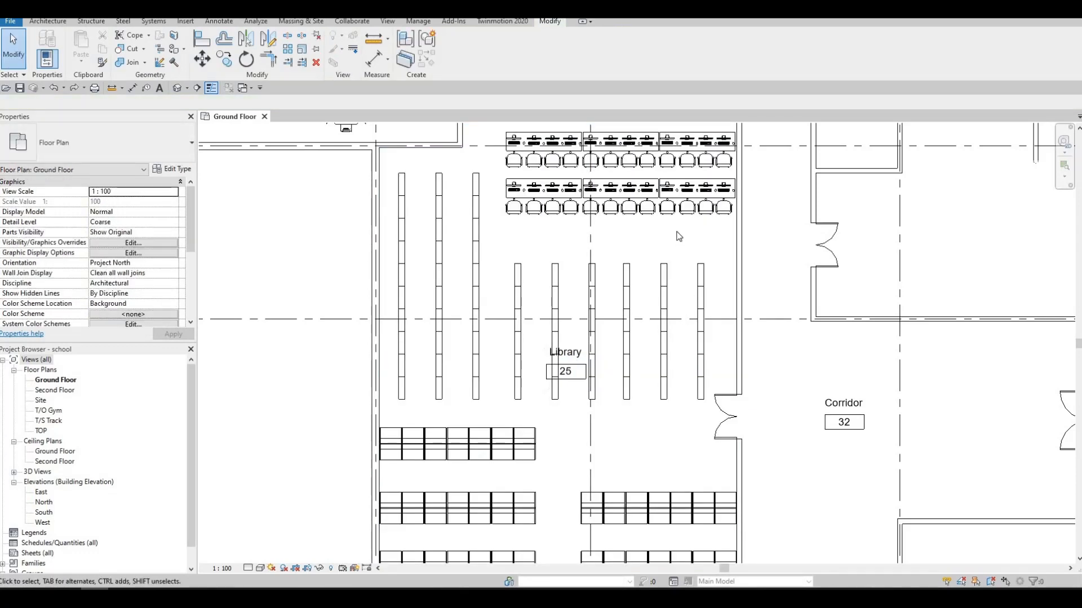
left_click_drag(677, 230, 693, 425)
key("Delete")
scroll(555, 403, "down", 3)
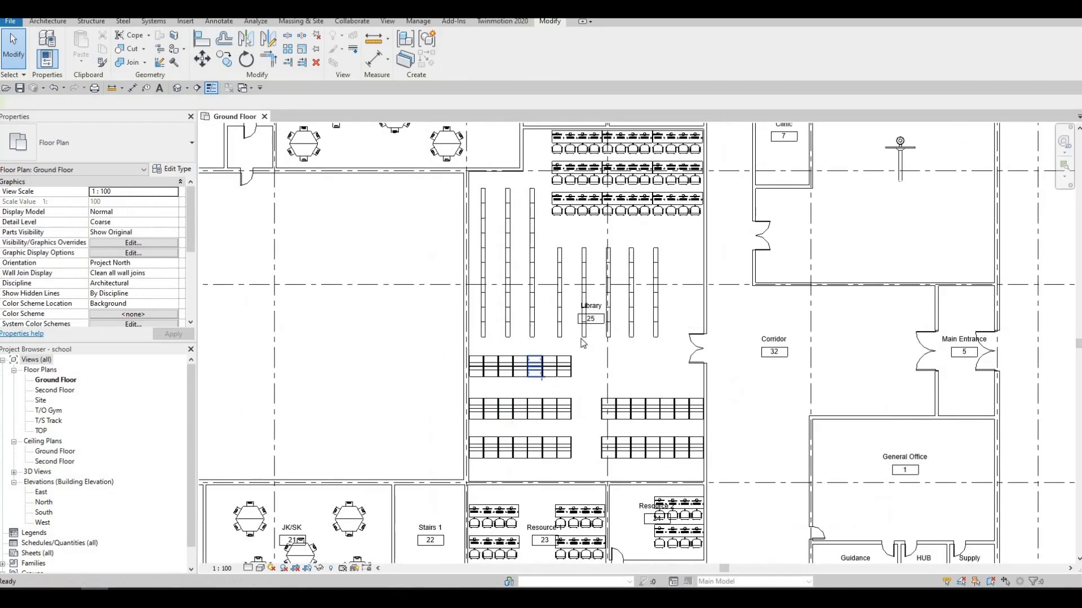
Delete the southernmost unit from each of the three long Library stacks columns by the west wall.
scroll(583, 344, "down", 2)
scroll(586, 335, "up", 4)
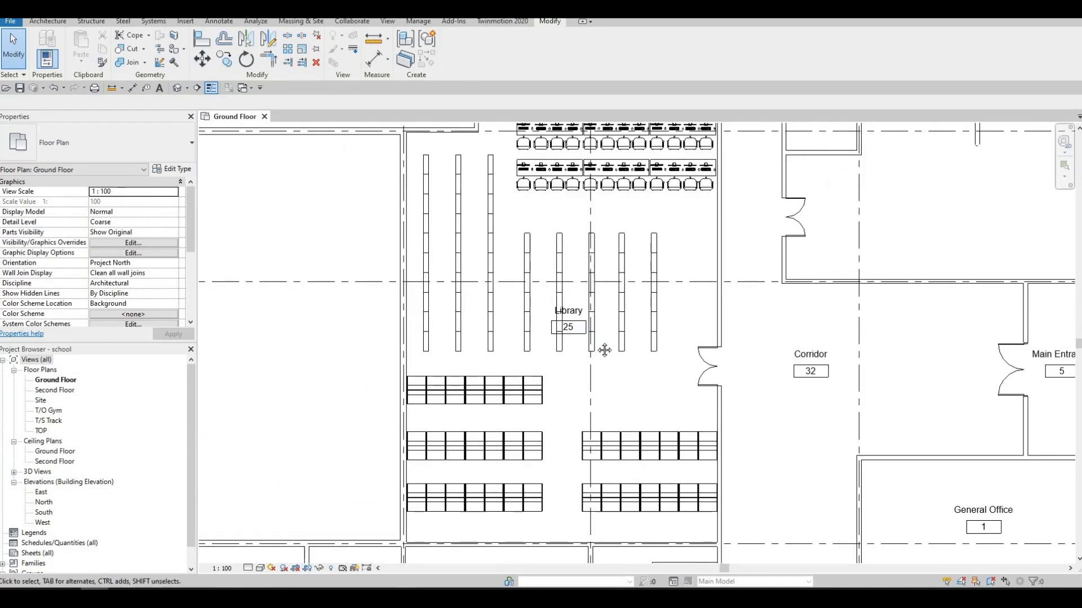
middle_click_drag(578, 347, 580, 358)
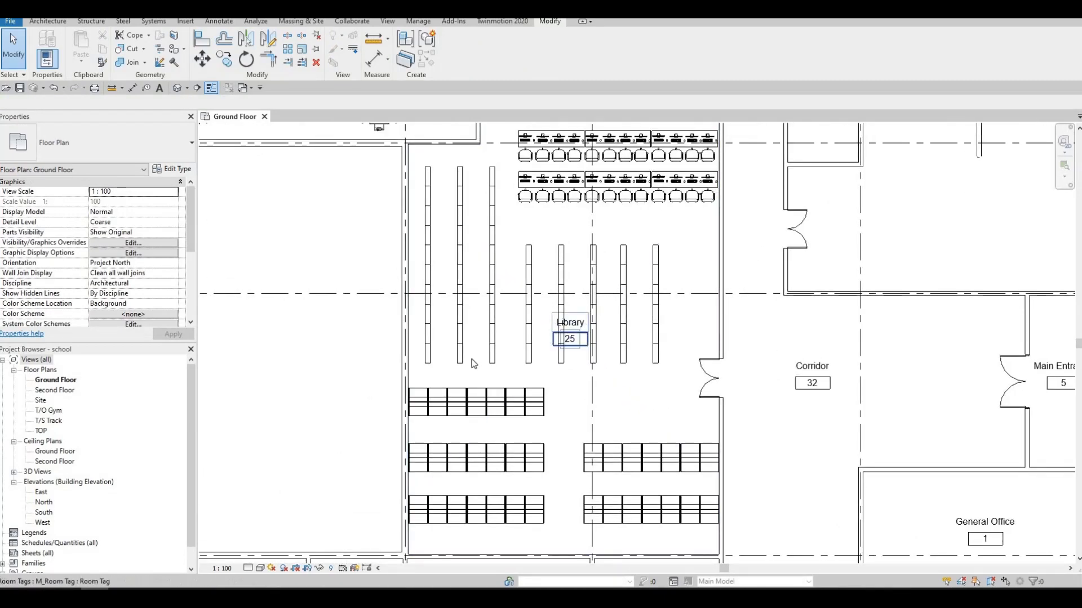
middle_click_drag(524, 384, 528, 372)
scroll(447, 353, "up", 2)
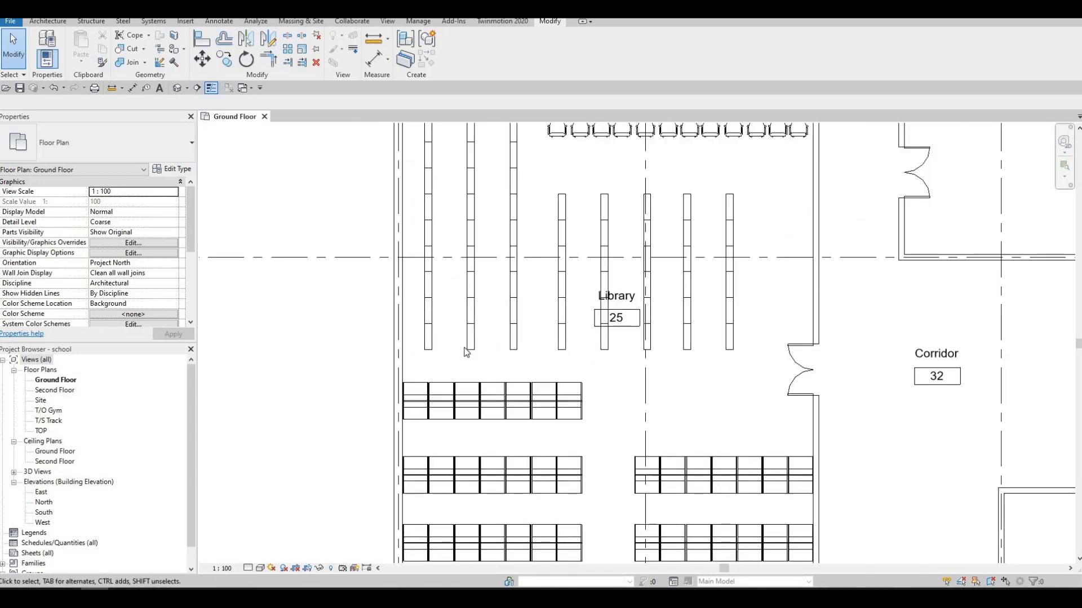
left_click_drag(733, 354, 454, 349)
key("Escape")
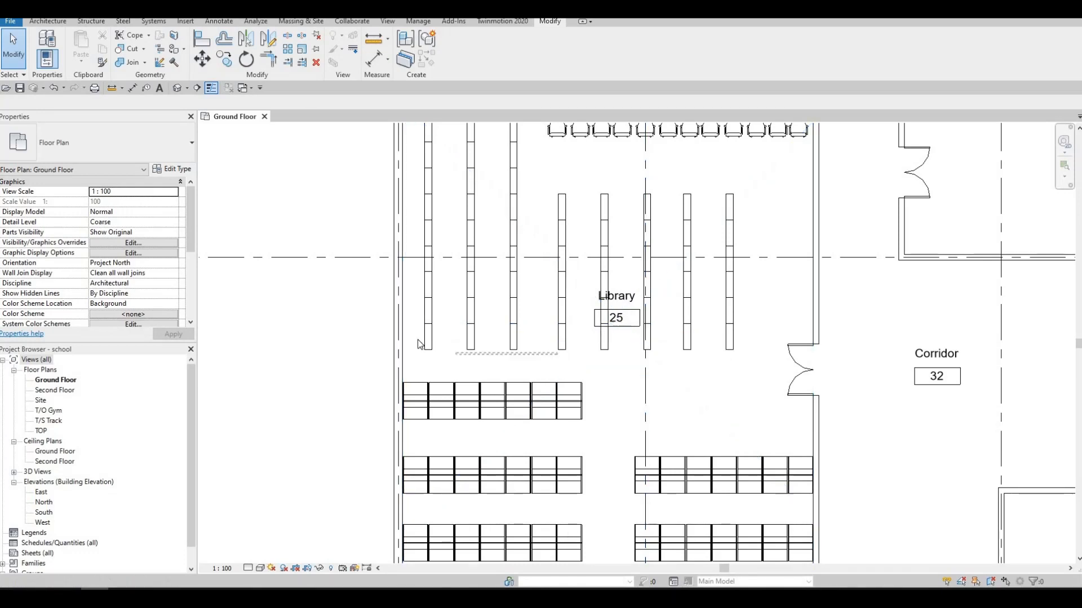
left_click_drag(503, 345, 503, 346)
key("Delete")
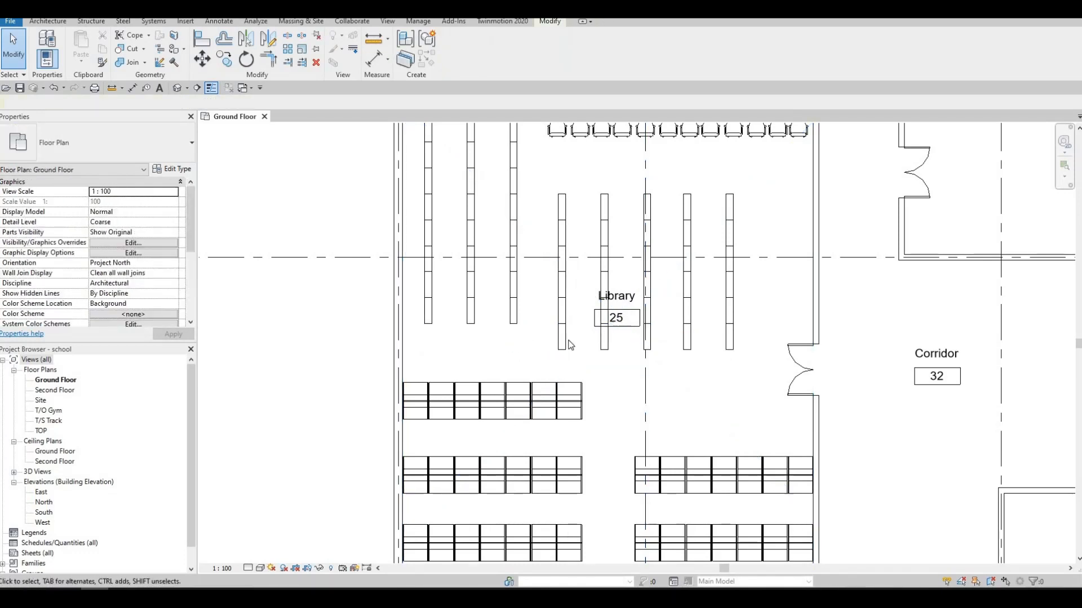
Delete the southernmost unit from each of the five shorter Library stacks columns.
key("Delete")
key("Delete")
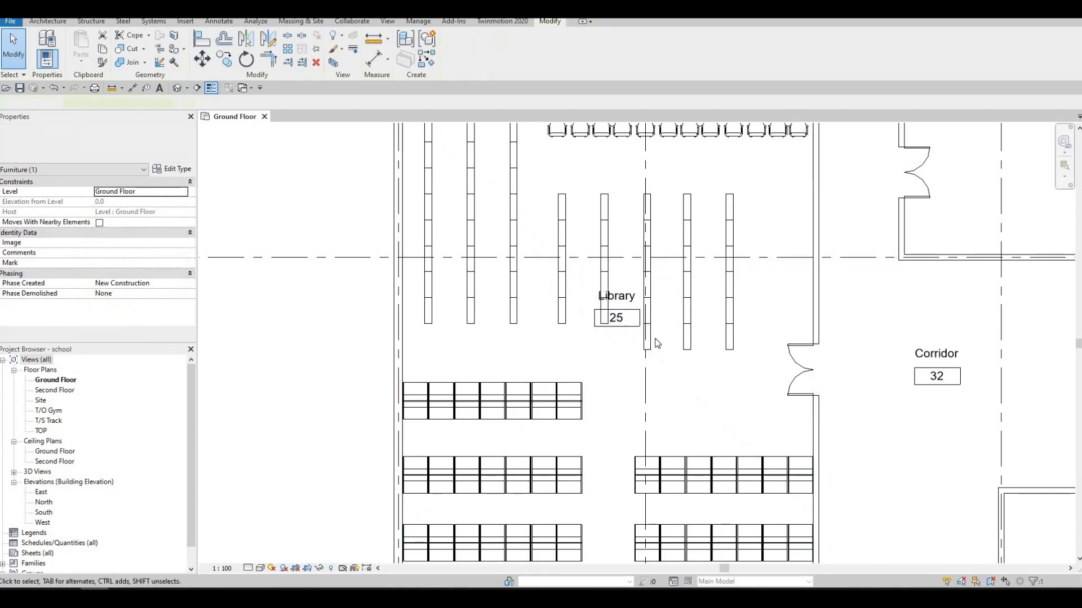
left_click(650, 339)
key("Delete")
left_click(683, 340)
key("Delete")
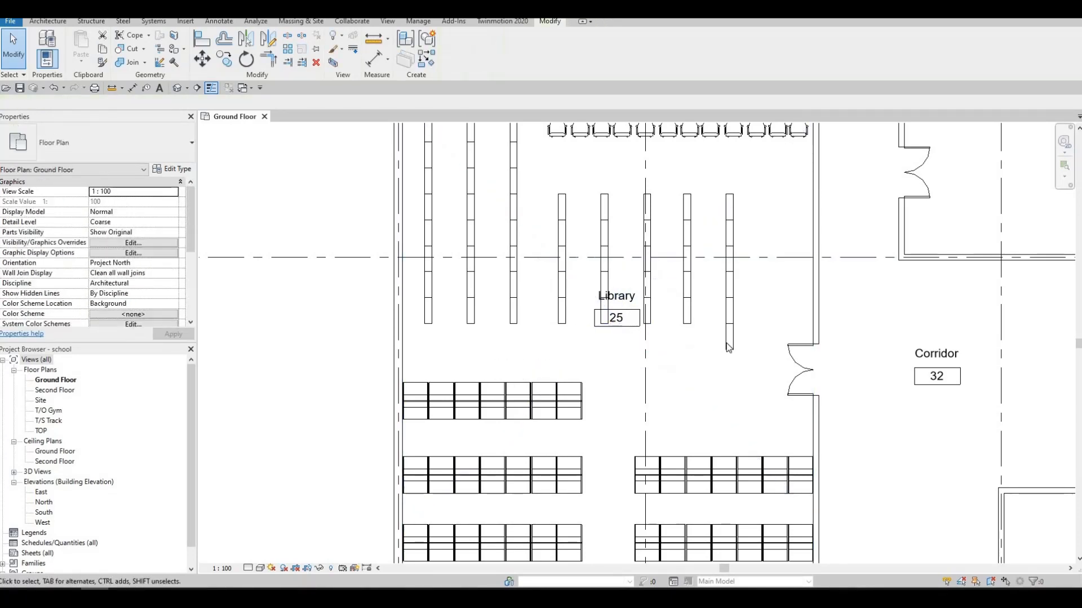
left_click(727, 341)
key("Delete")
Review the furnished Library on the floor plan, including the gap between the third stacks column and the computer desks.
scroll(616, 352, "down", 2)
scroll(615, 352, "down", 4)
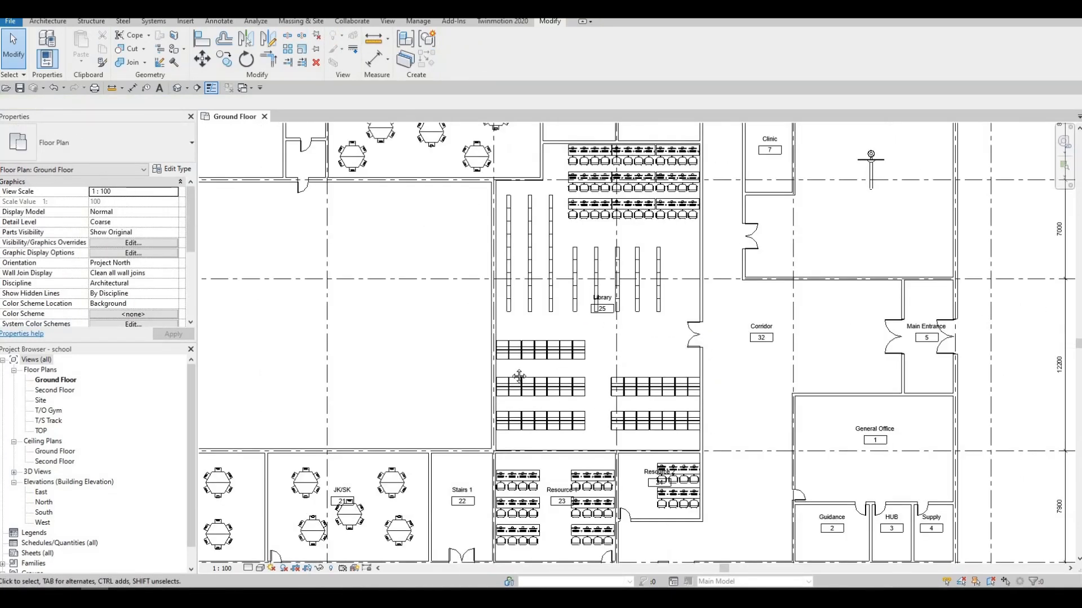
middle_click_drag(561, 362, 406, 523)
scroll(465, 336, "up", 4)
scroll(454, 389, "down", 1)
scroll(452, 423, "down", 3)
scroll(444, 381, "up", 2)
scroll(406, 522, "down", 2)
middle_click_drag(415, 469, 449, 365)
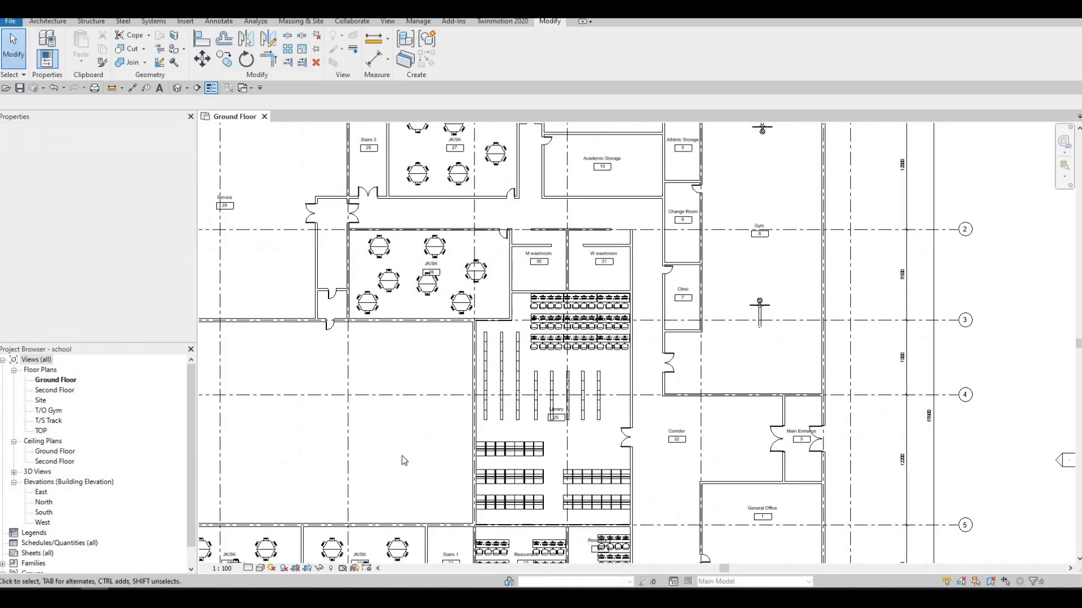
scroll(516, 361, "up", 4)
left_click(519, 345)
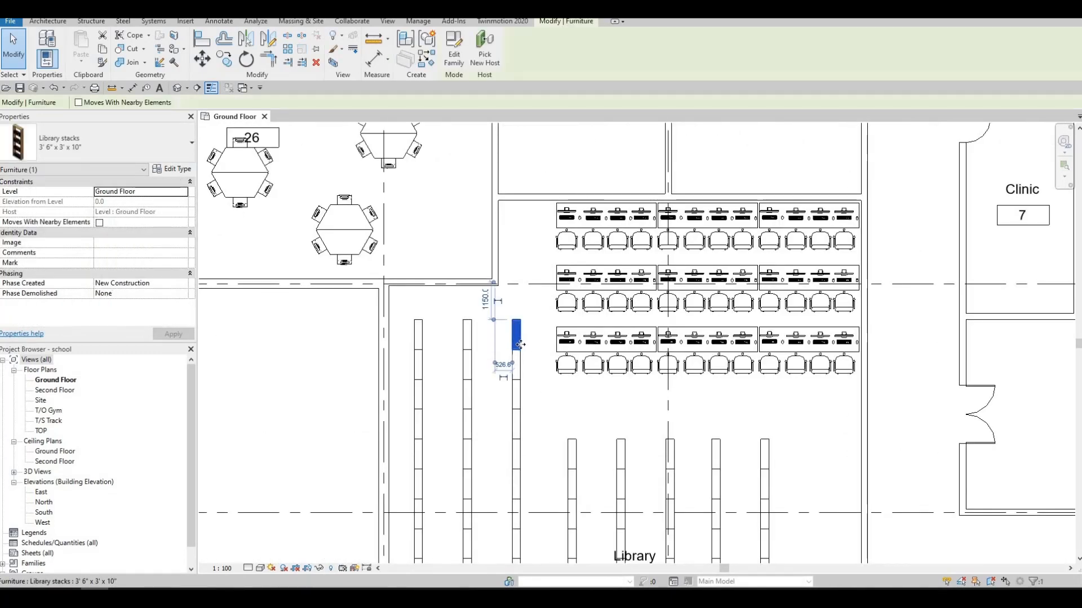
left_click(545, 362)
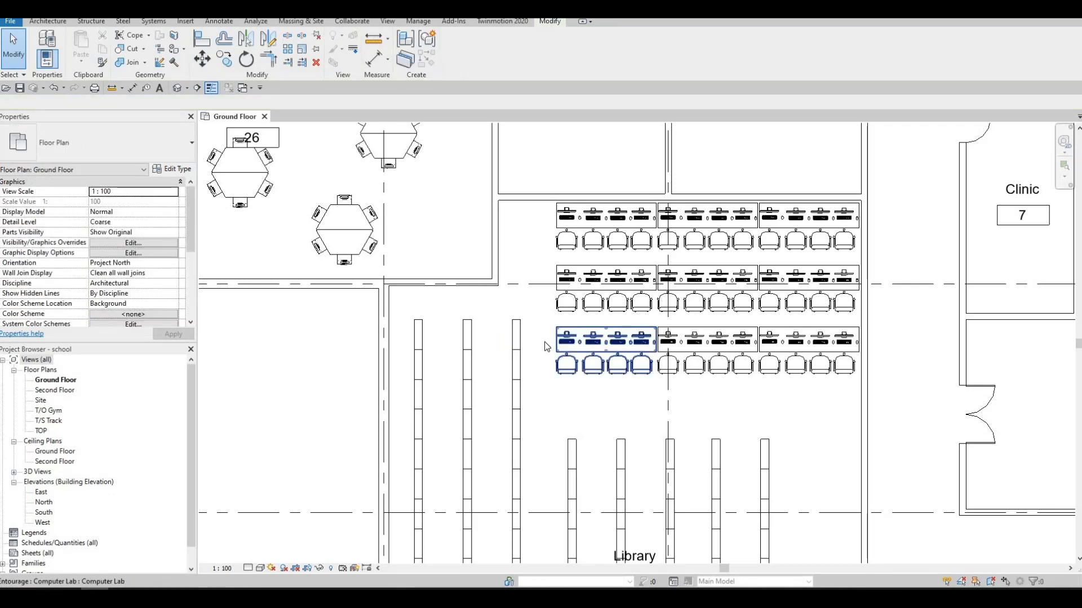
scroll(514, 365, "down", 3)
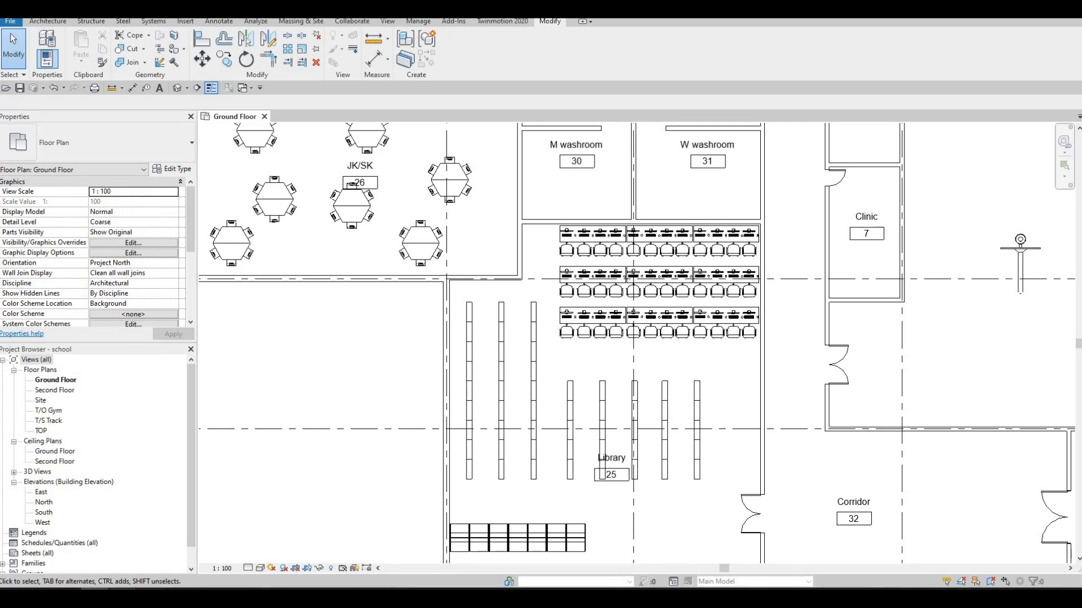
Switch to the blocks folder in File Explorer and load the Server family into the ground floor plan for placement.
key("alt+Tab")
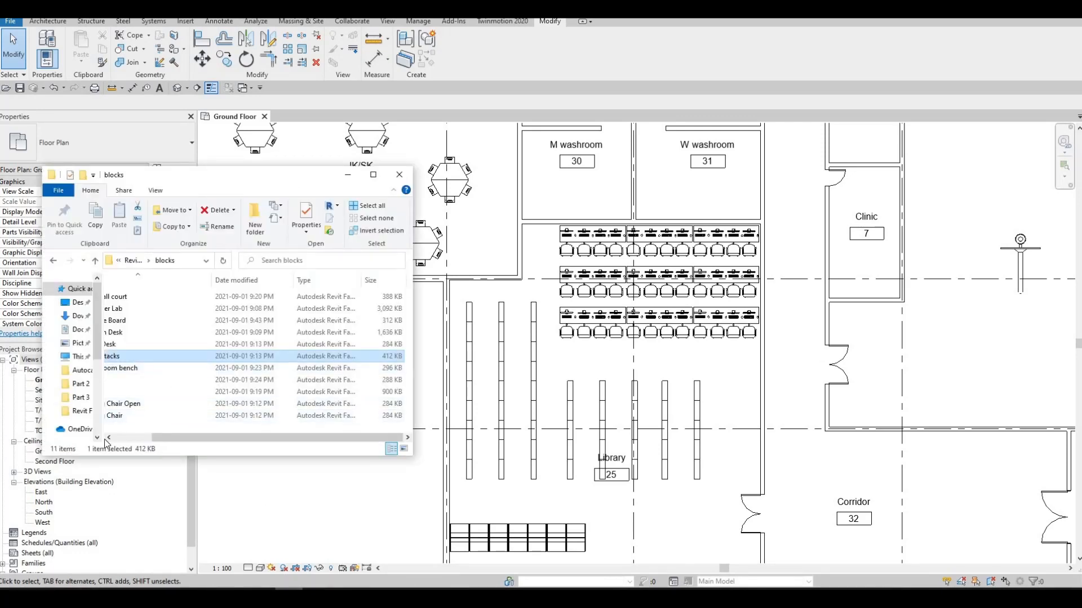
left_click_drag(155, 437, 142, 379)
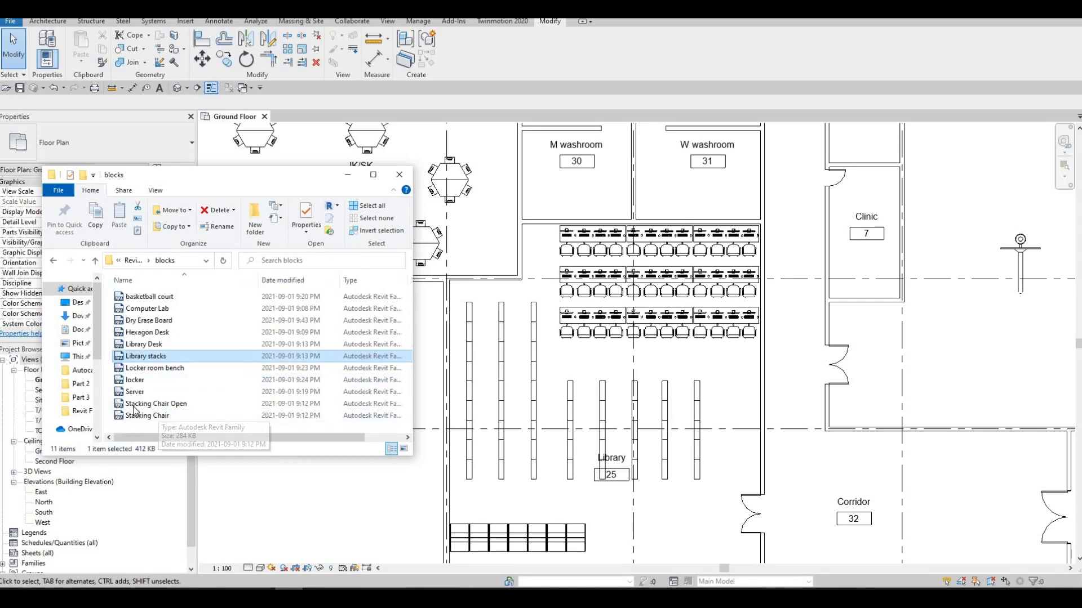
left_click(175, 392)
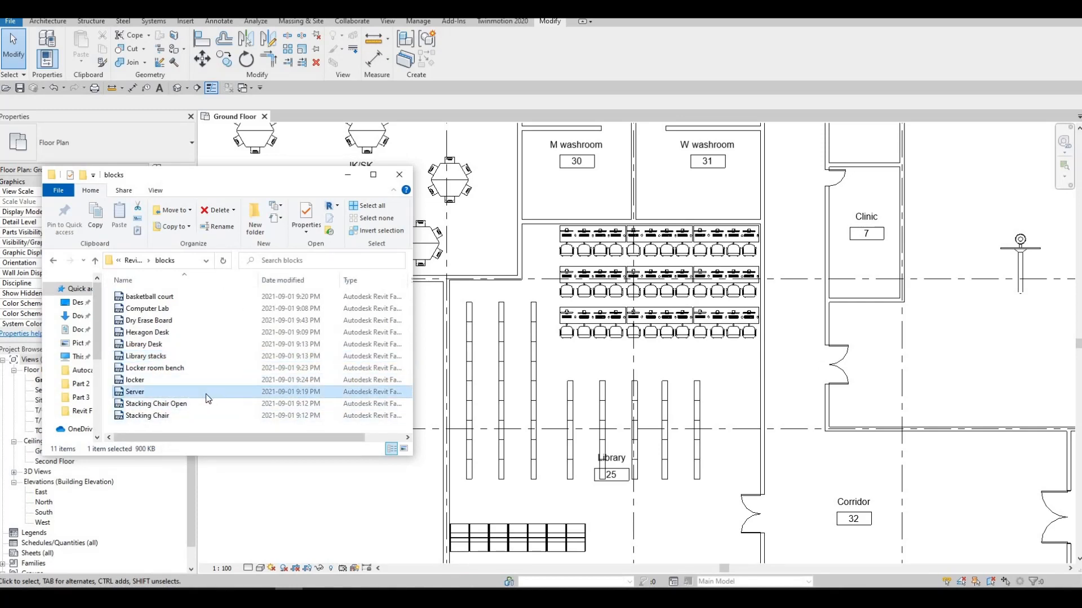
left_click_drag(174, 392, 622, 415)
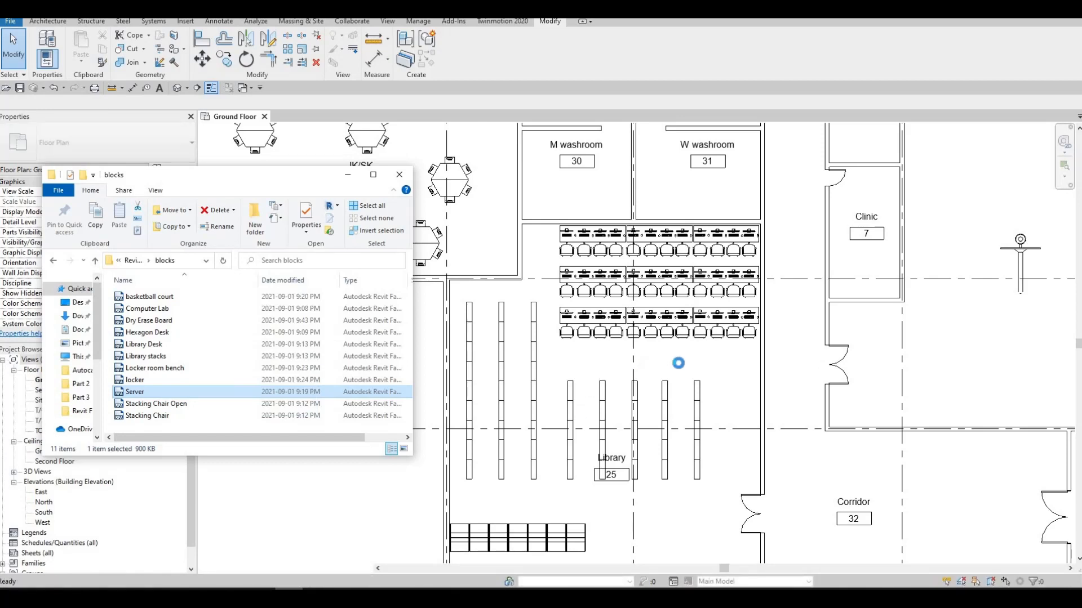
scroll(679, 363, "down", 3)
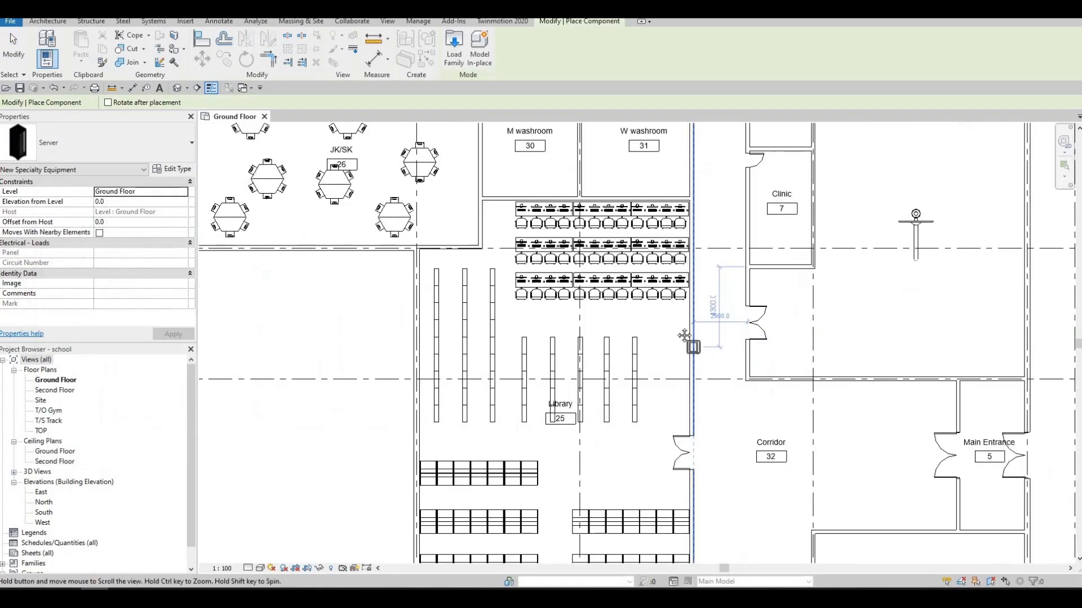
Place two Server units side by side in the northern part of the HUB room, beginning near its east wall.
scroll(771, 499, "up", 8)
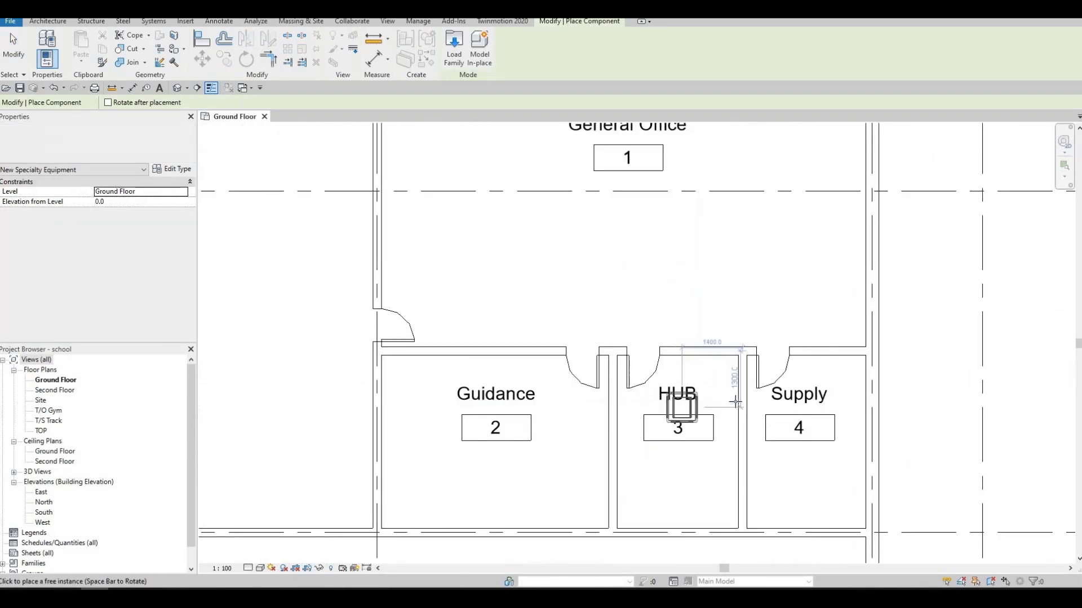
left_click(775, 399)
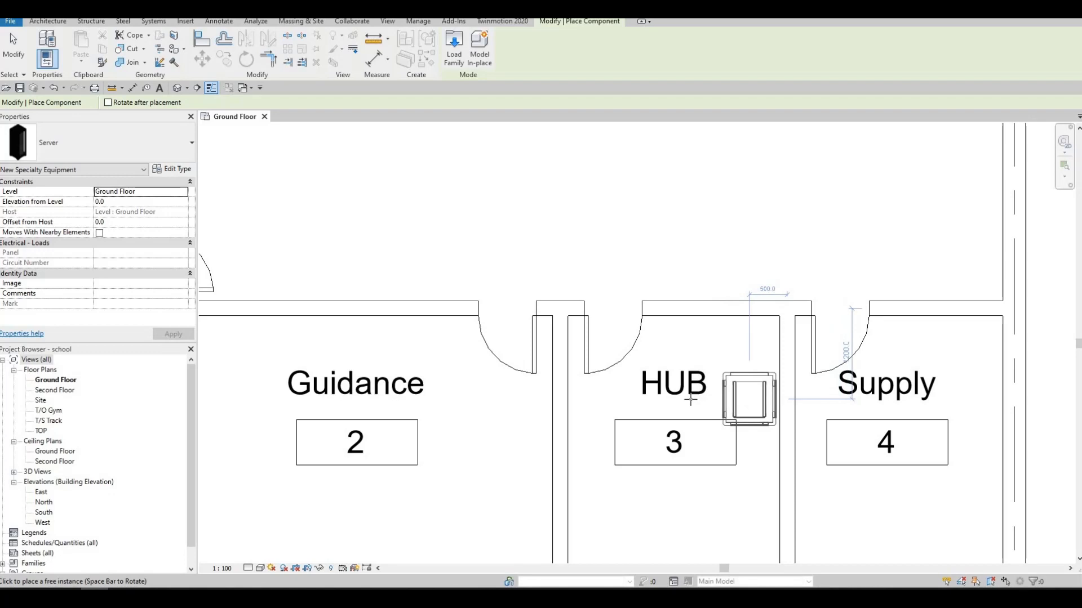
left_click(623, 409)
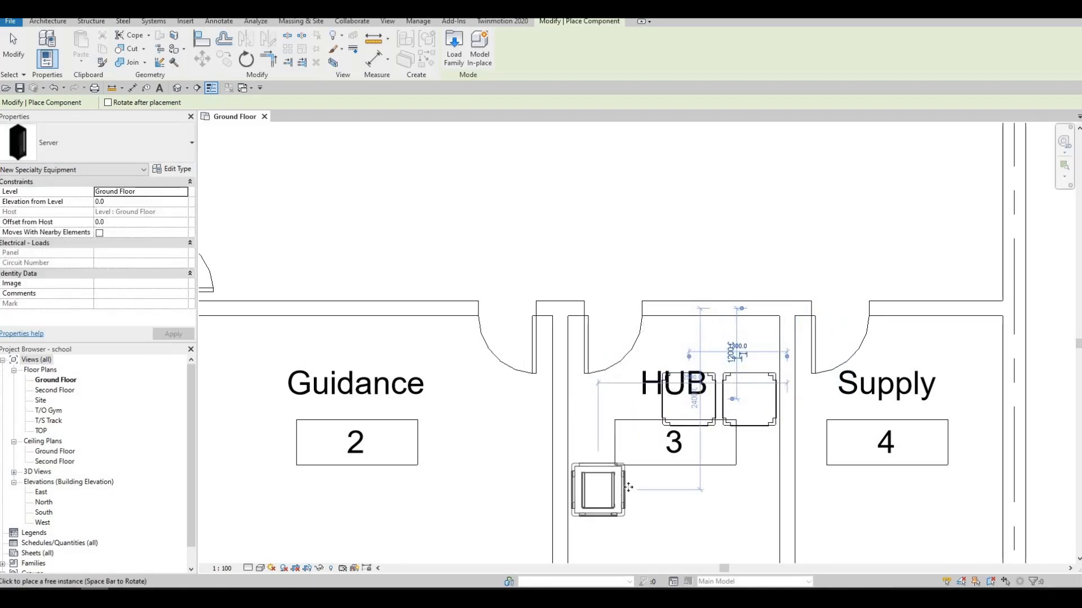
Place a row of three adjoining Server units across the middle of the HUB room, starting at the west wall.
left_click(654, 487)
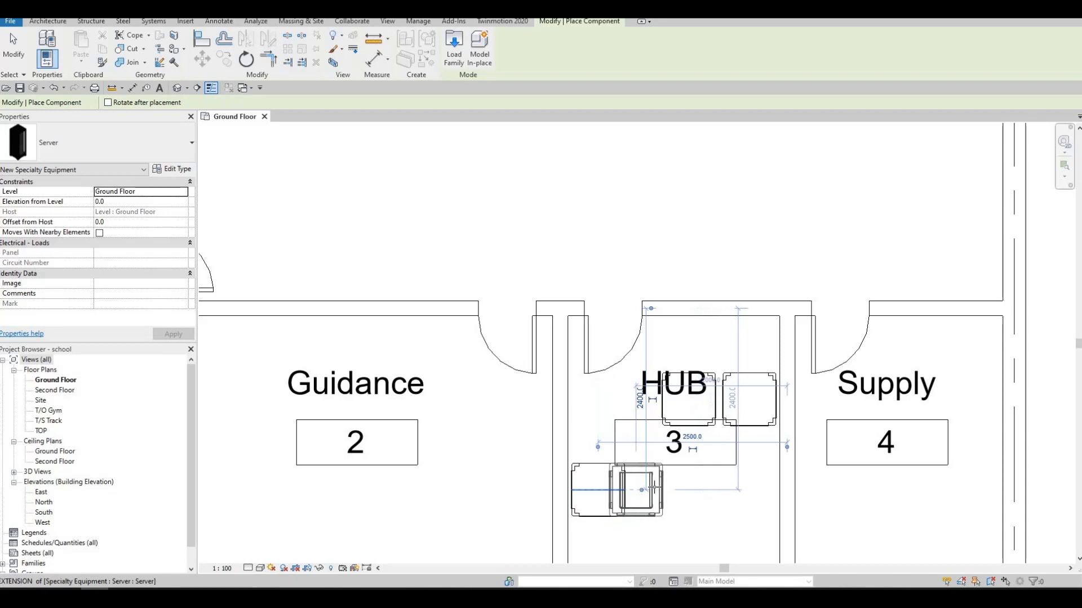
left_click(712, 489)
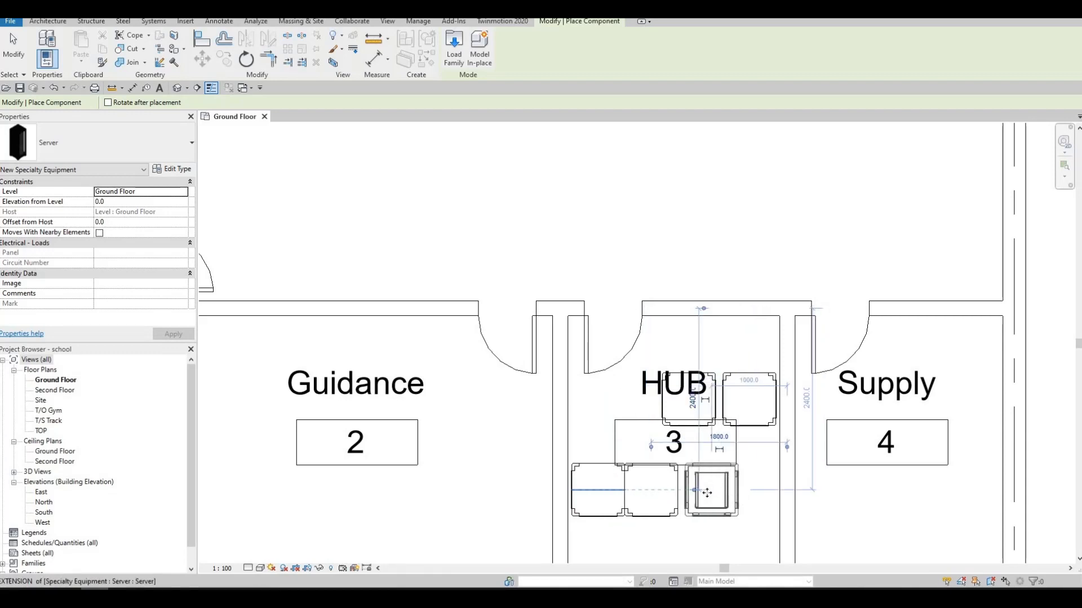
left_click(702, 491)
Place a second row of three adjoining Server units along the HUB room's south wall, aligned with the middle row, and end placement.
middle_click_drag(611, 483, 621, 363)
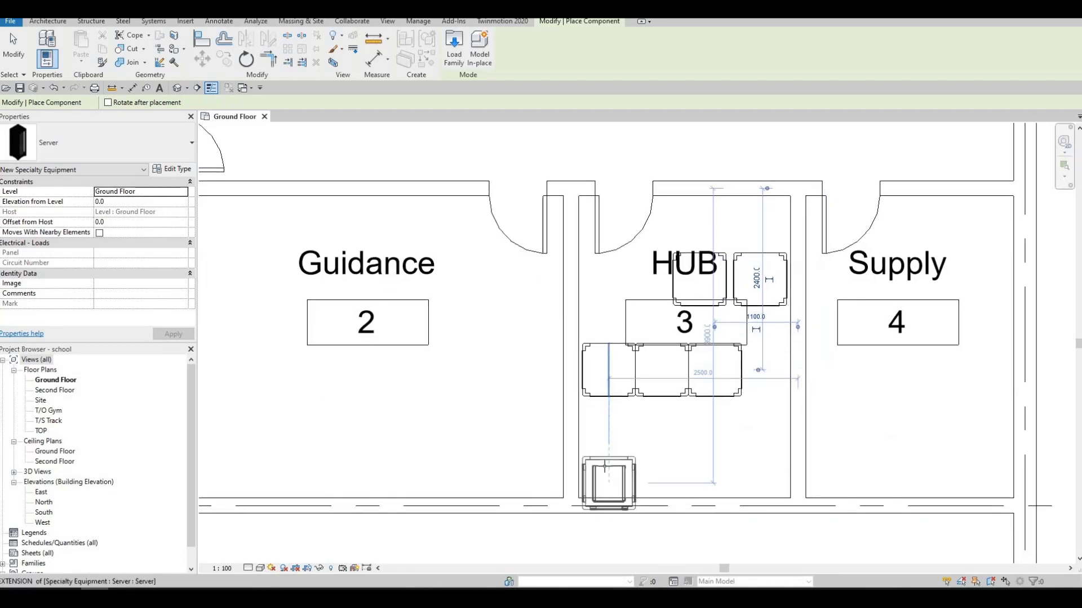
left_click(608, 468)
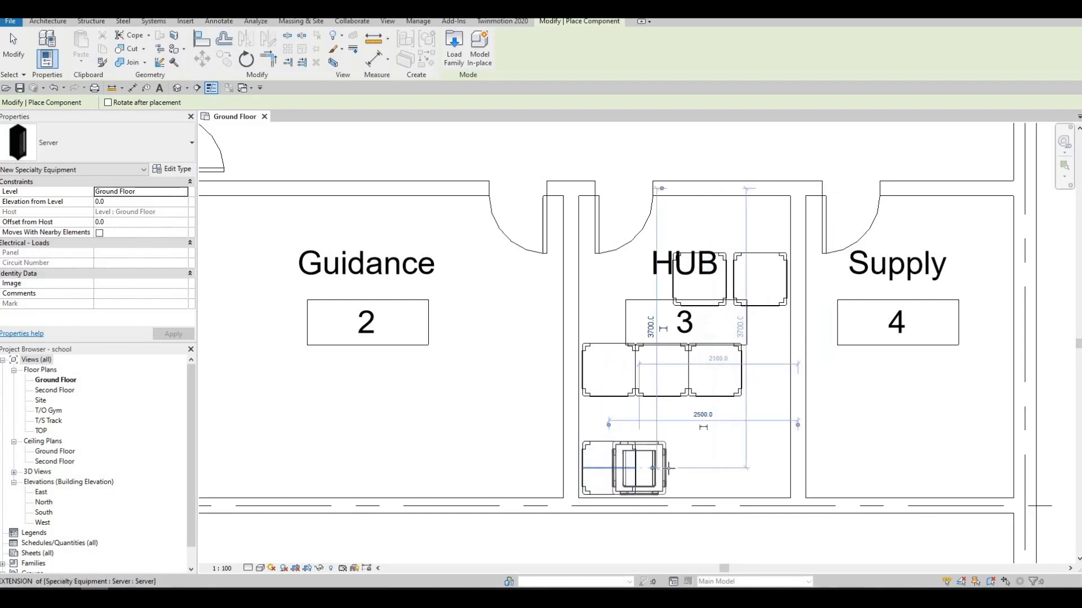
left_click(663, 468)
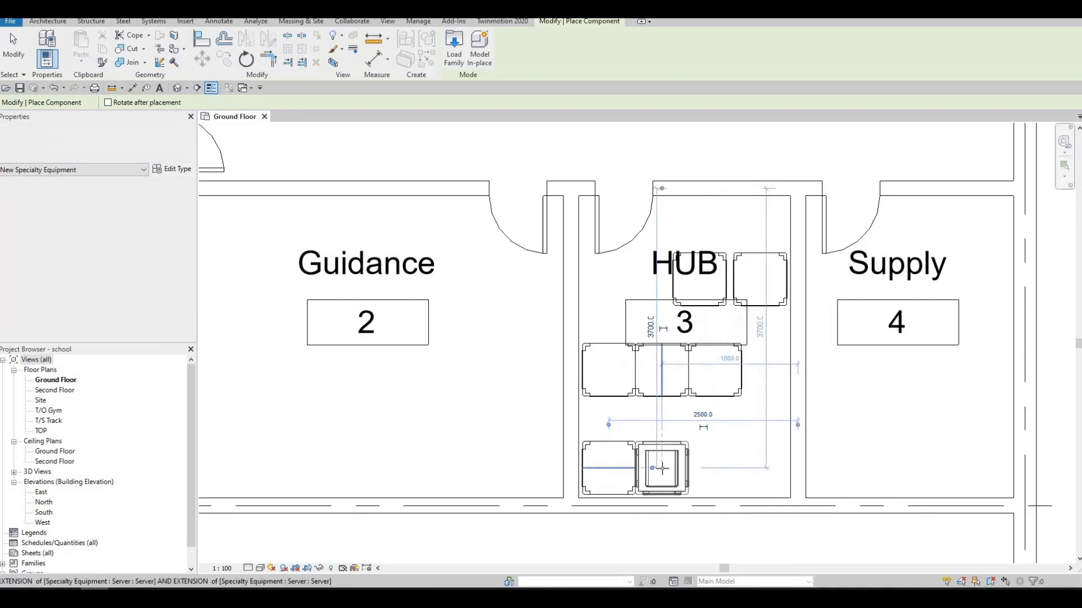
left_click(715, 467)
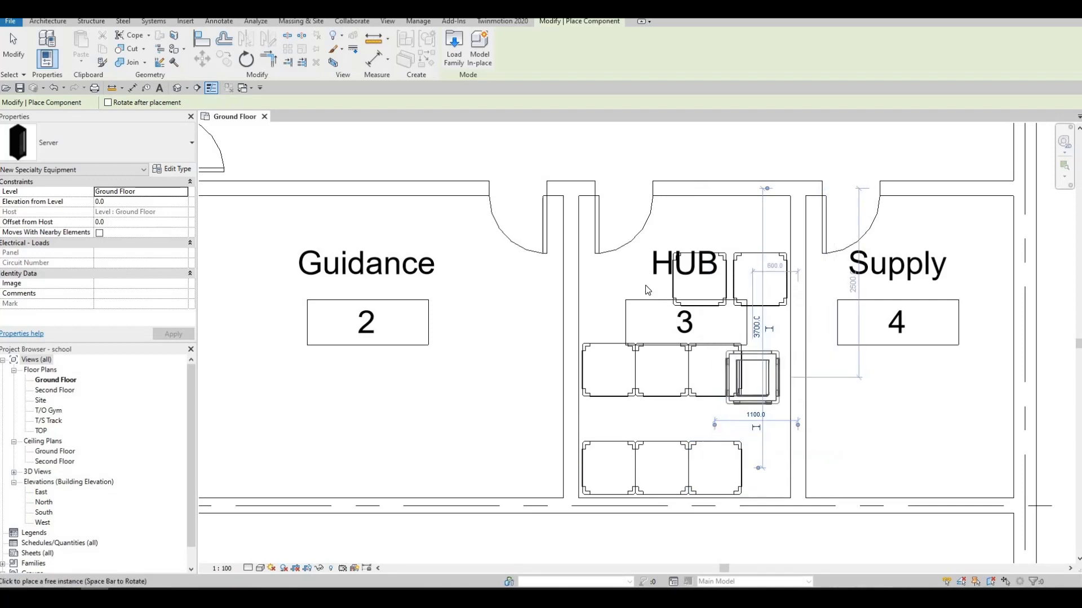
key("Escape")
key("Escape")
Select the two northern Server units in the HUB room and nudge them together toward the north wall.
scroll(645, 386, "down", 1)
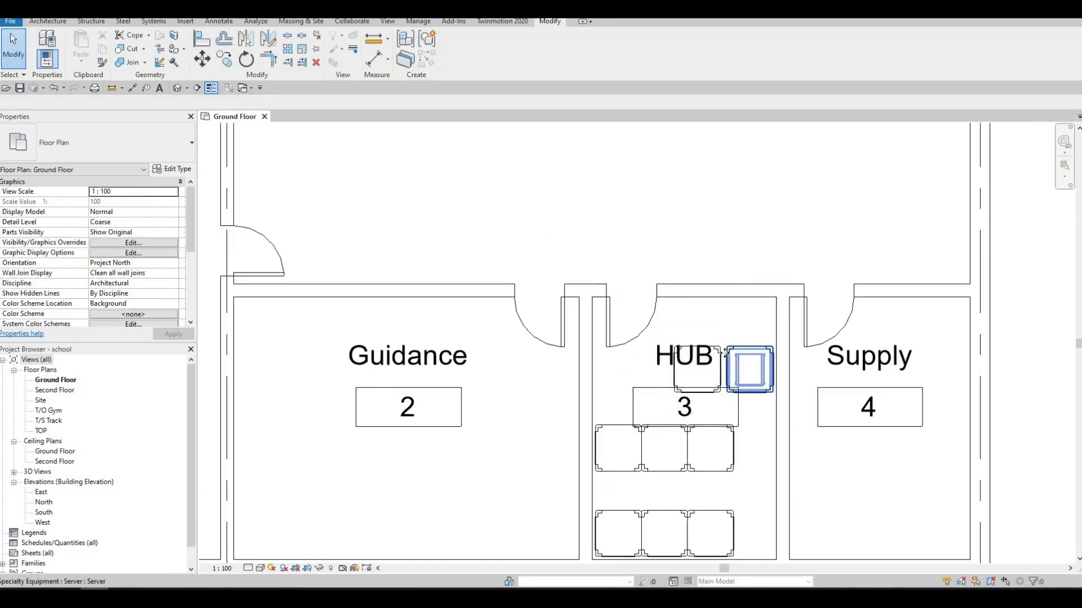
left_click(726, 355)
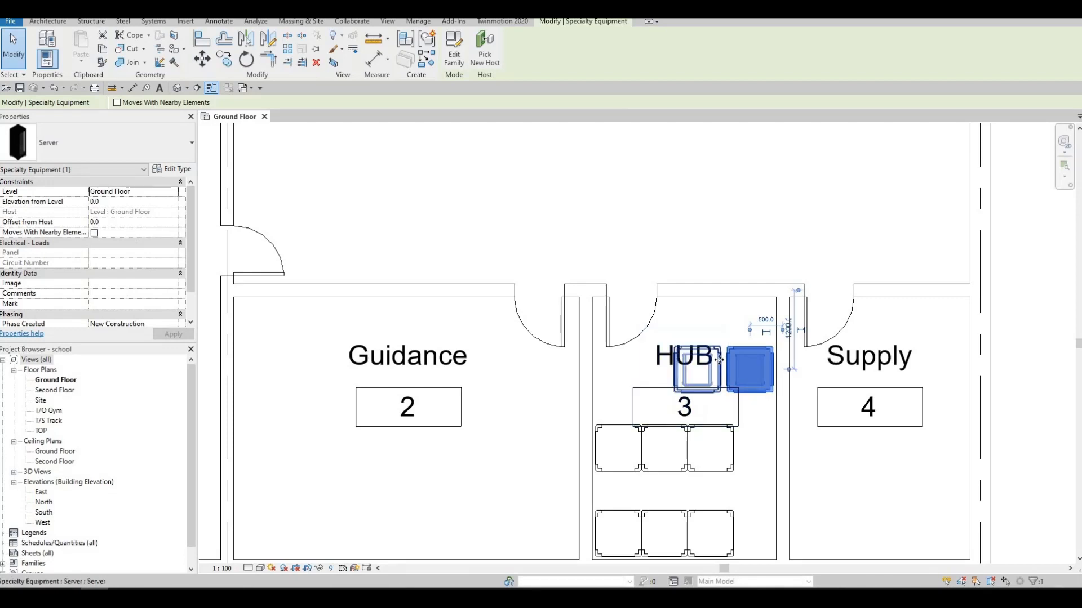
left_click(719, 370, "ctrl")
key("Up")
key("Up")
key("Up")
key("Up")
key("Up")
key("Up")
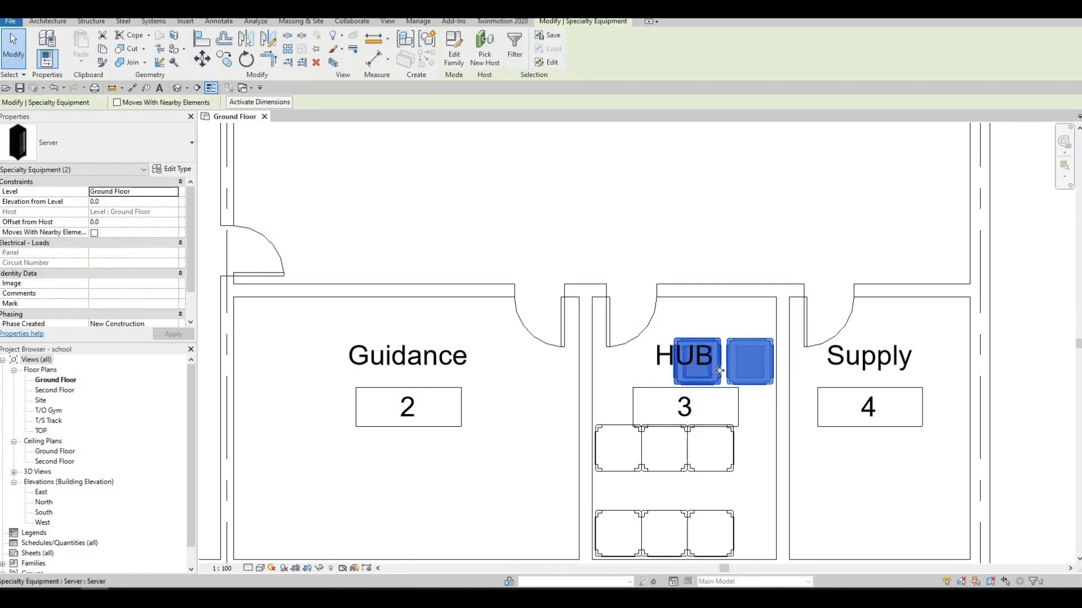
Nudge the two selected servers upward until they sit against the HUB room's upper wall, and deselect them.
key("Up")
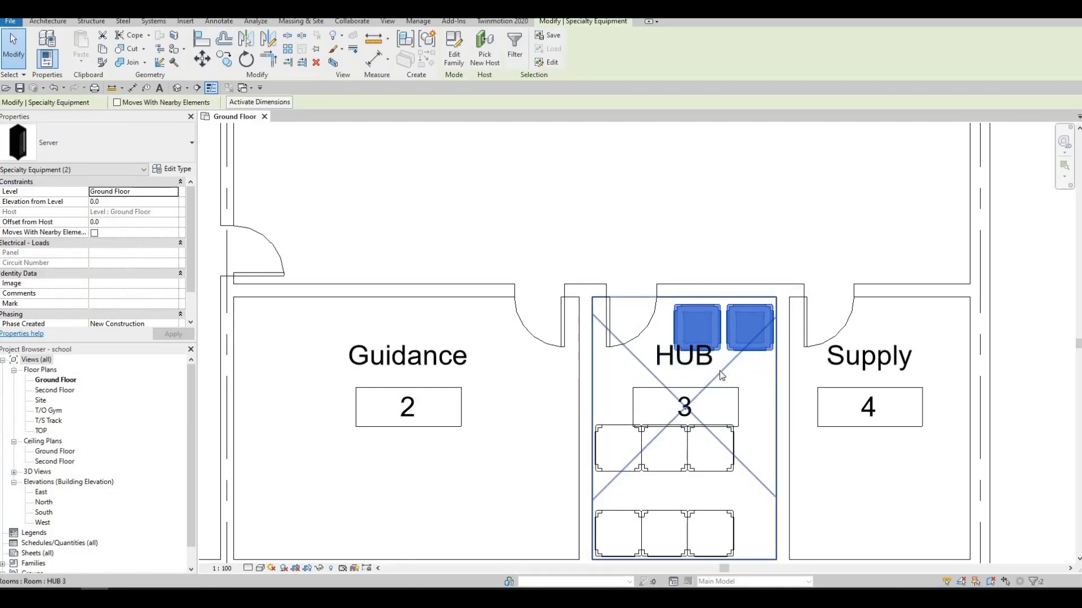
key("Up")
key("Up")
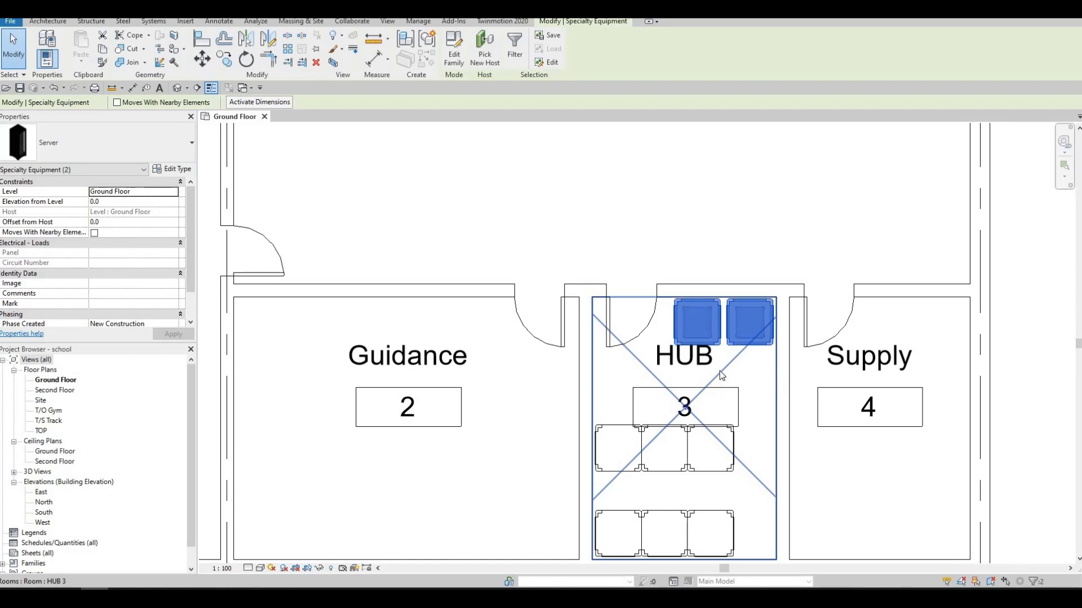
left_click(483, 339)
Switch to the blocks folder in File Explorer and bring the Stacking Chair Open family into the Ground Floor plan for placement.
middle_click_drag(483, 339, 459, 287)
scroll(664, 412, "down", 4)
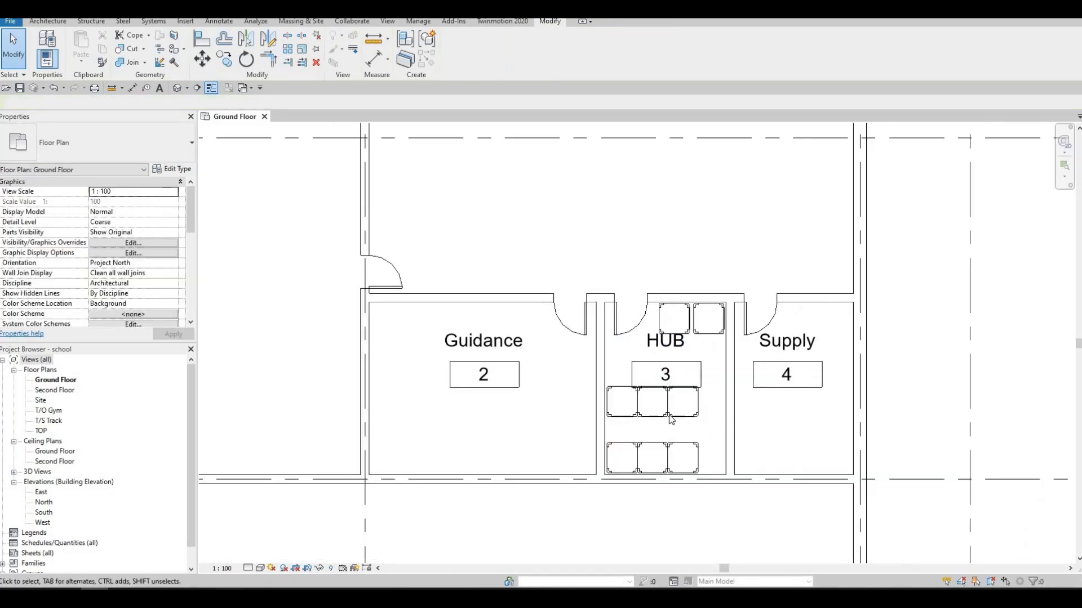
middle_click_drag(398, 330, 574, 407)
middle_click_drag(325, 242, 358, 256)
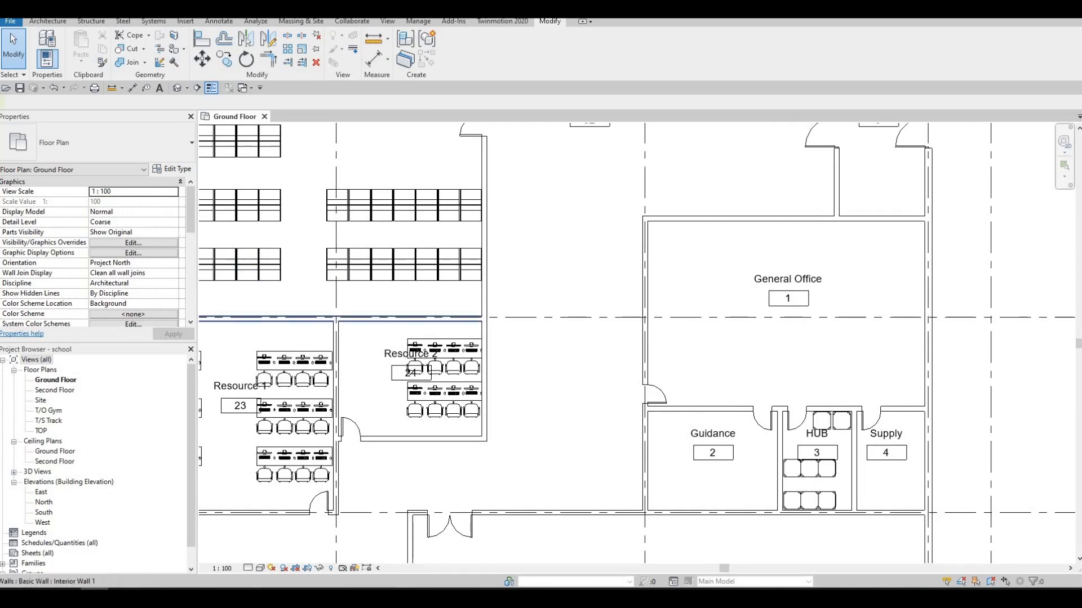
key("alt+Tab")
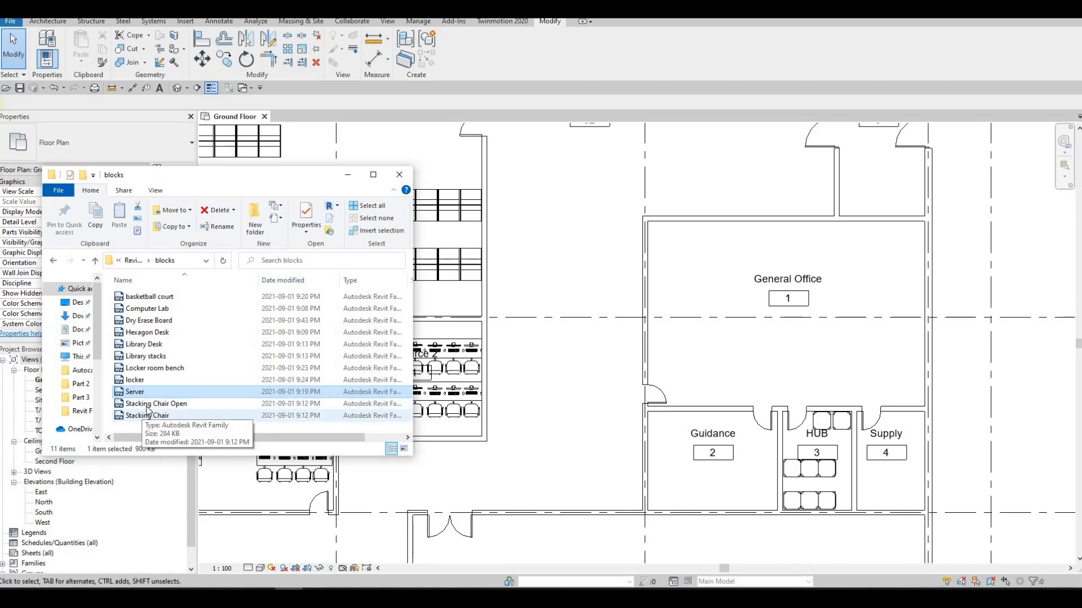
left_click(173, 405)
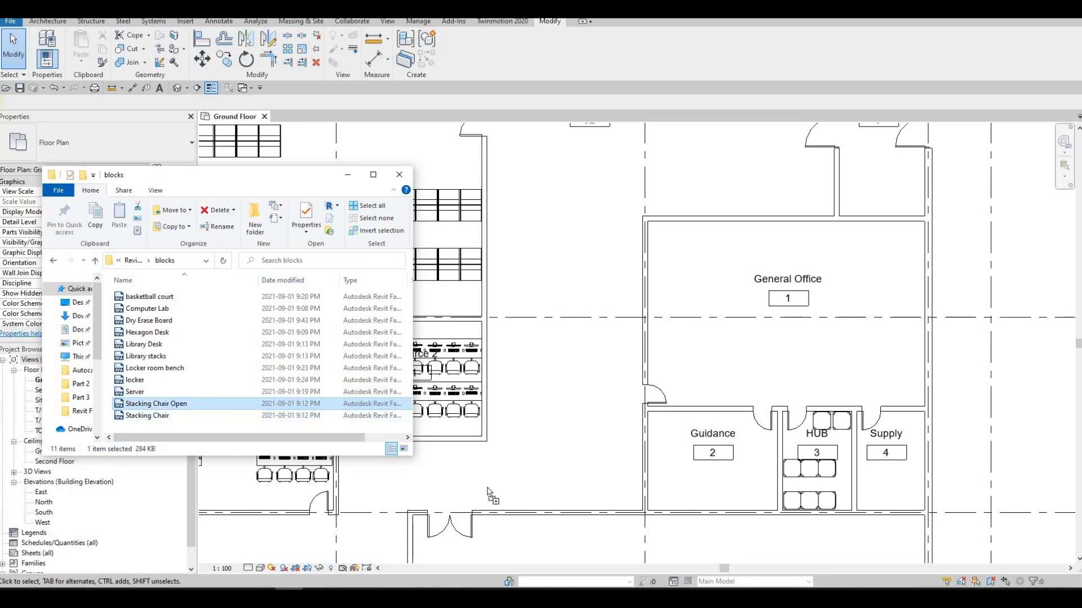
left_click_drag(509, 492, 504, 494)
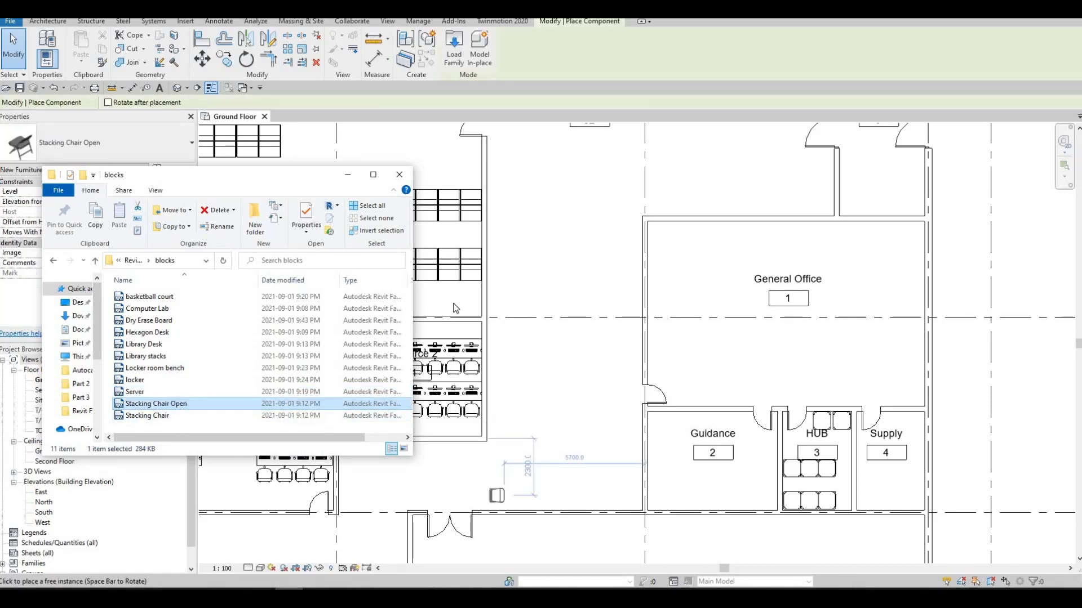
Place eight open stacking chairs in a vertical column near the General Purpose Area's left wall, all facing right, and end placement.
scroll(500, 428, "up", 1)
middle_click_drag(500, 428, 489, 386)
scroll(489, 386, "up", 5)
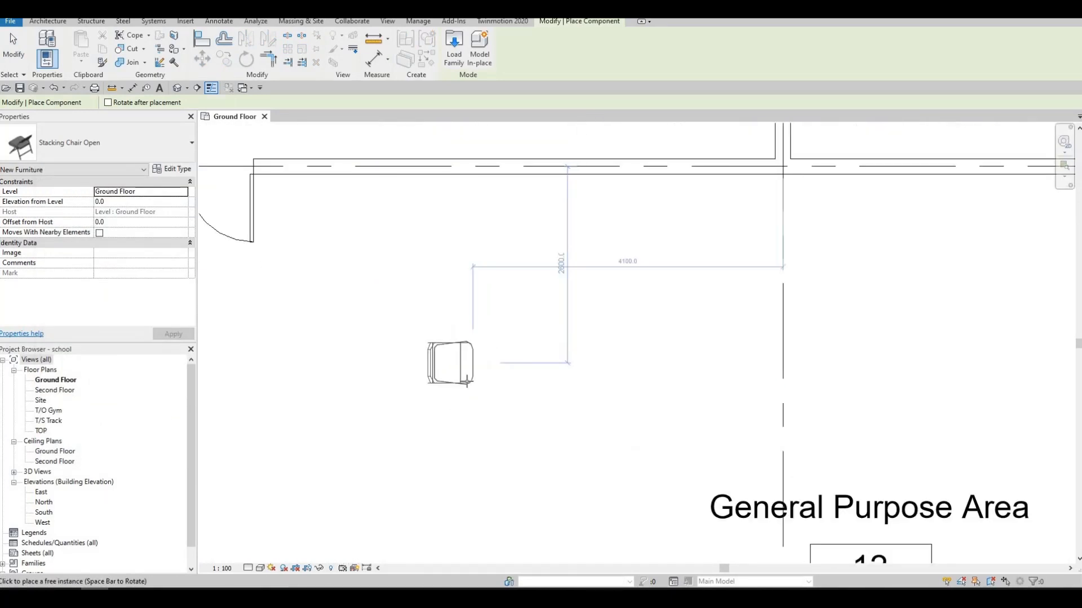
scroll(467, 376, "down", 1)
scroll(466, 376, "down", 1)
middle_click_drag(466, 376, 500, 309)
middle_click_drag(463, 352, 452, 306)
scroll(483, 316, "down", 1)
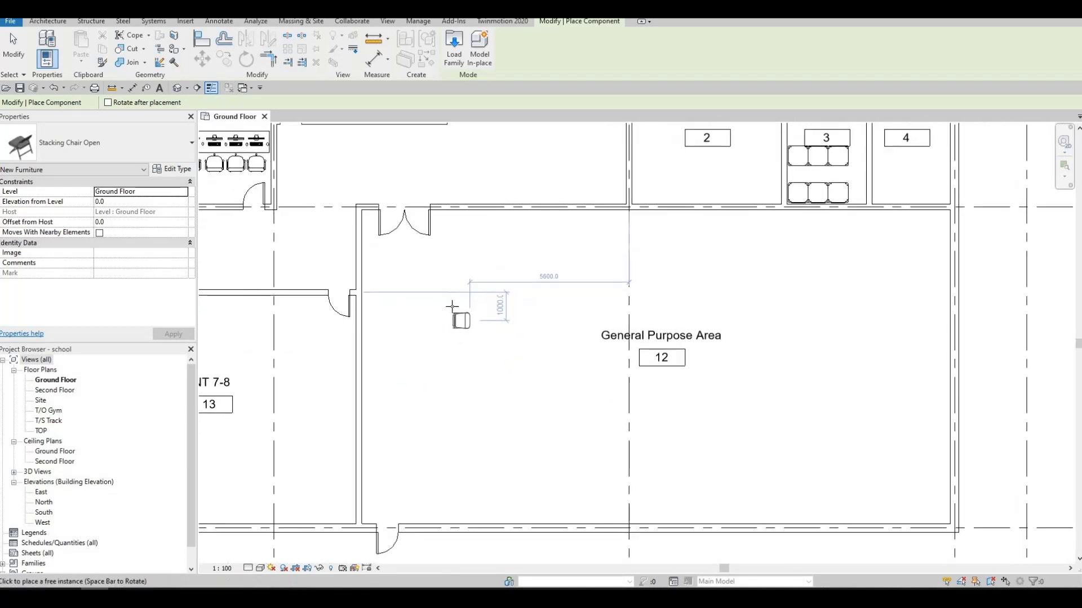
left_click(396, 303)
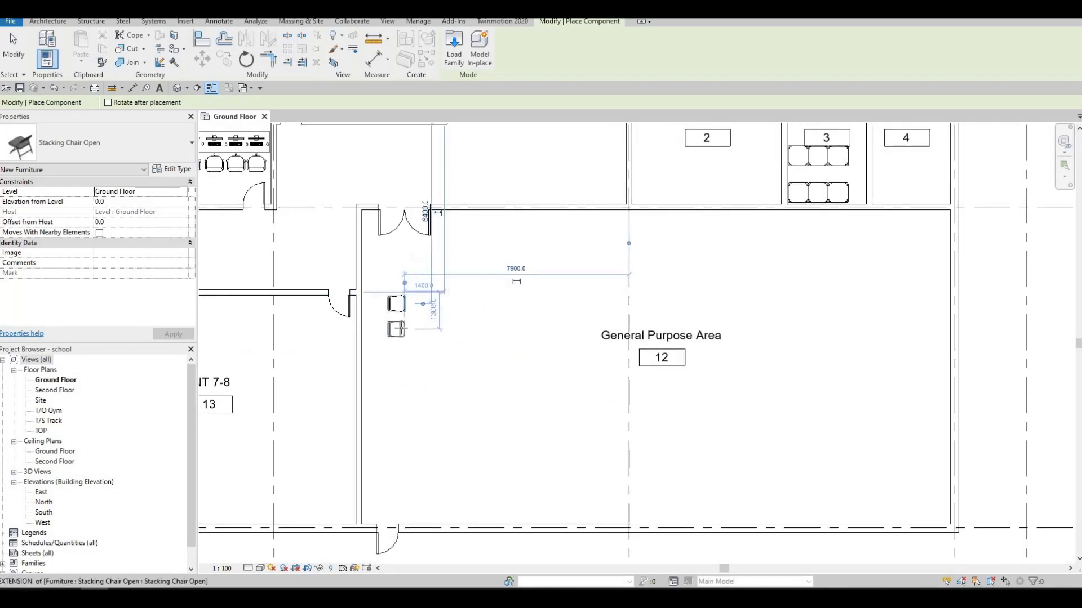
left_click(402, 353)
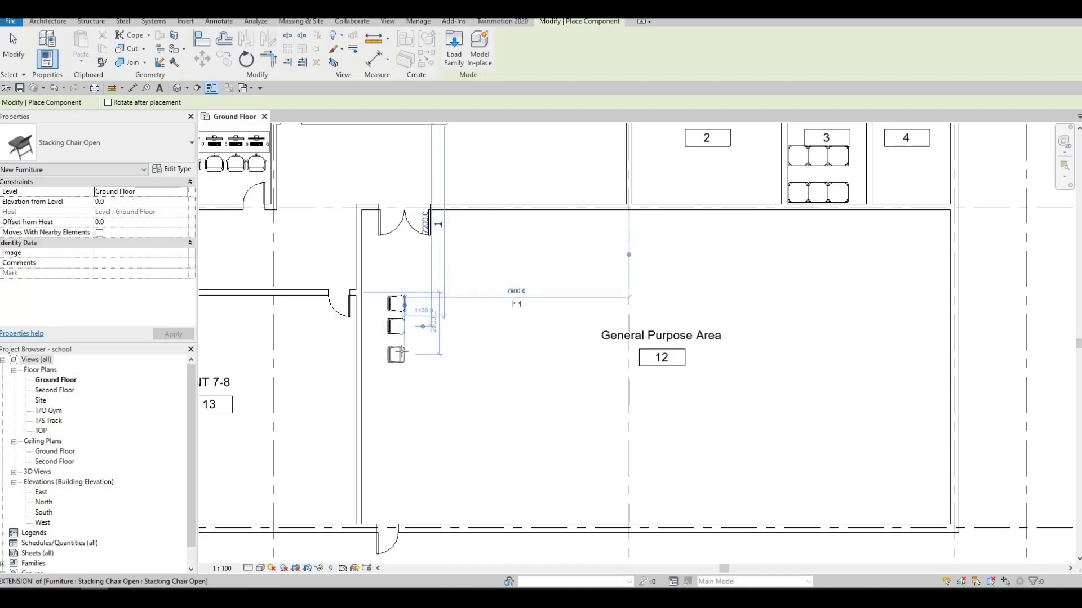
left_click(401, 375)
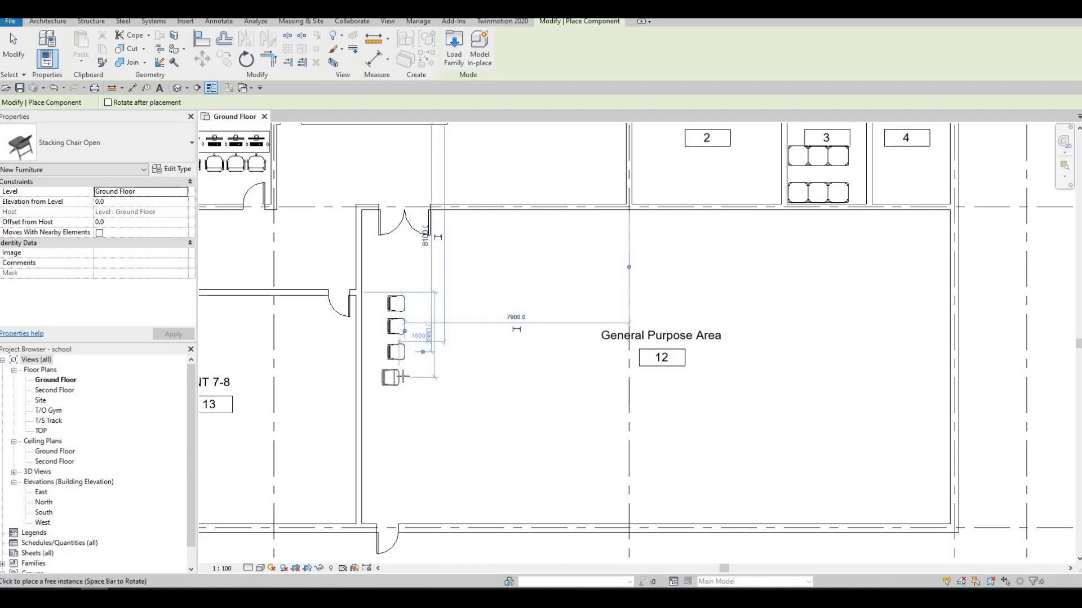
left_click(401, 400)
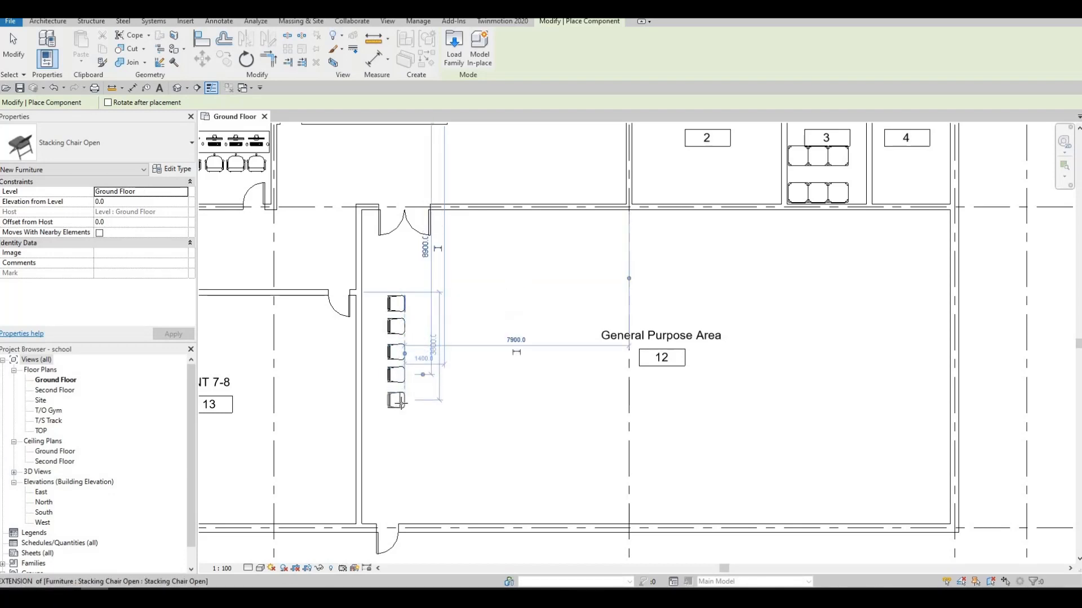
left_click(401, 404)
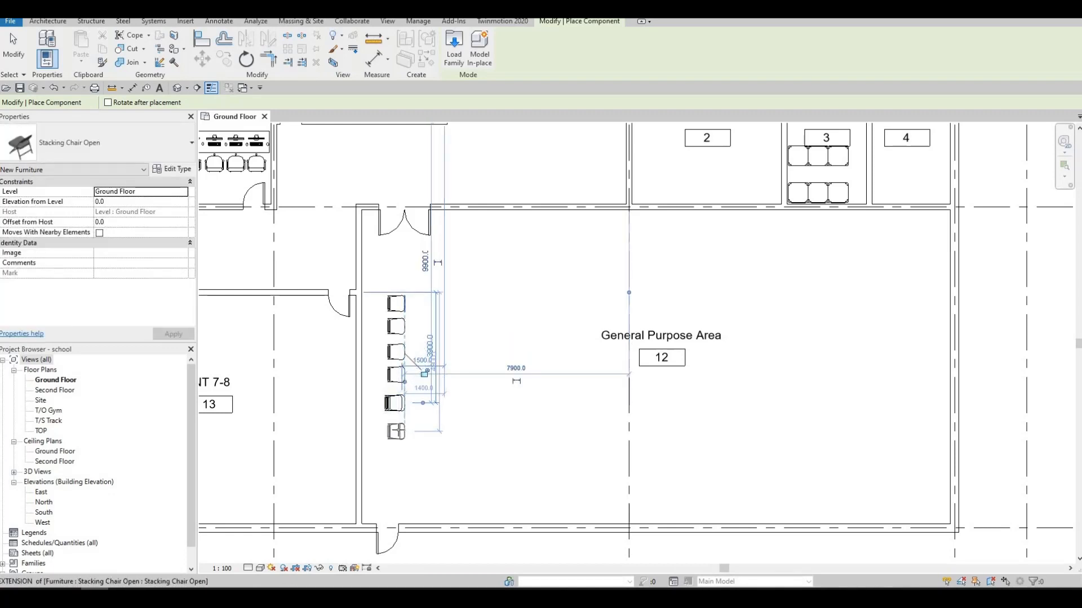
scroll(396, 429, "up", 2)
left_click(432, 373)
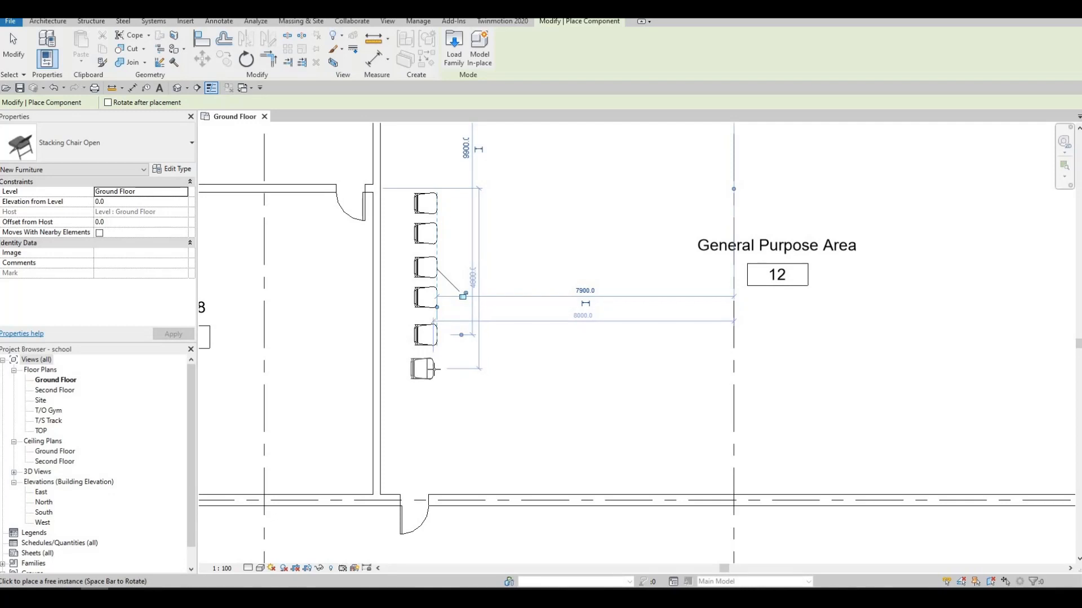
left_click(432, 405)
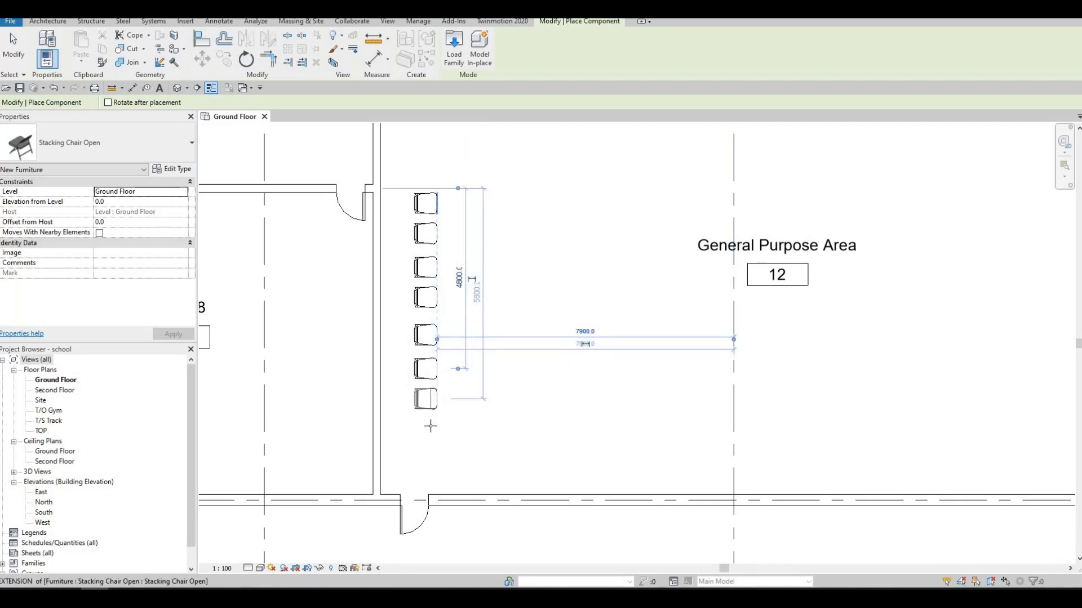
left_click(433, 431)
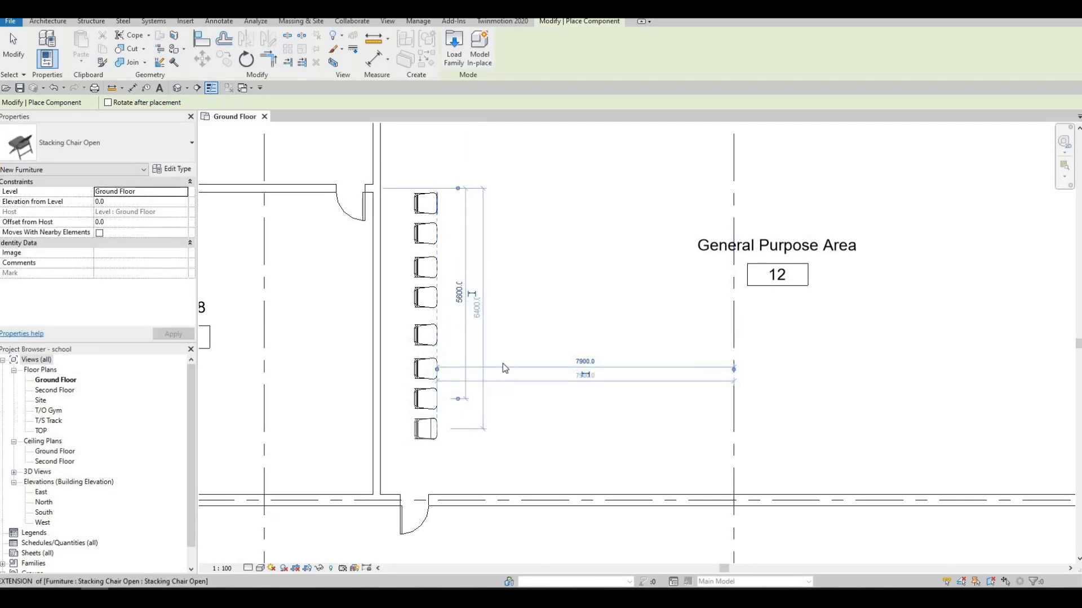
key("Escape")
key("Escape")
Copy the column of eight chairs seven times to the right across the General Purpose Area, at spacings of about 1600 to 1900 mm.
scroll(629, 238, "down", 1)
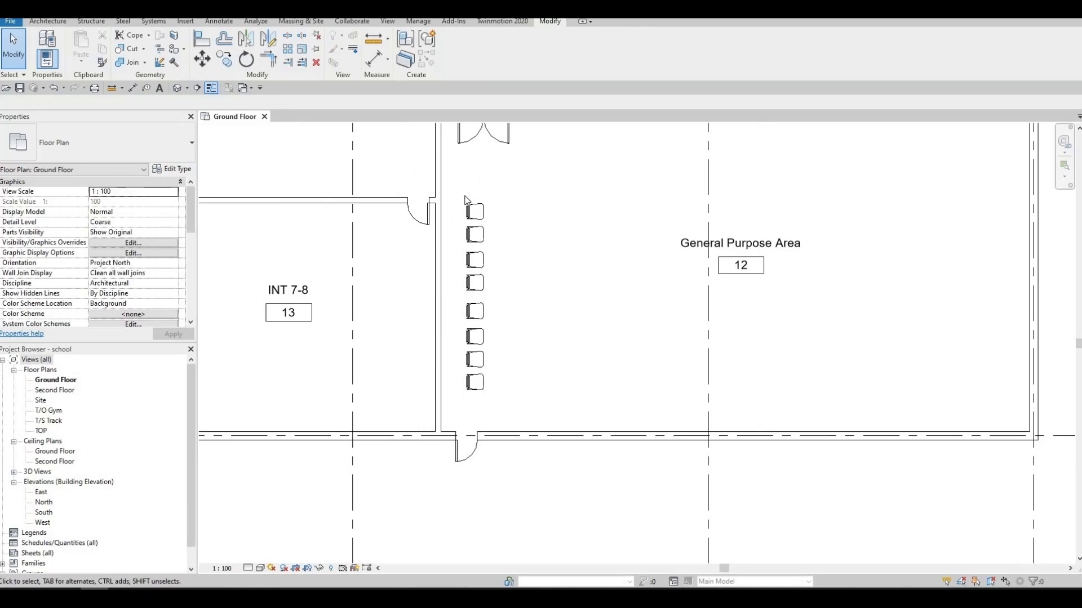
left_click_drag(503, 401, 350, 130)
key("c")
key("o")
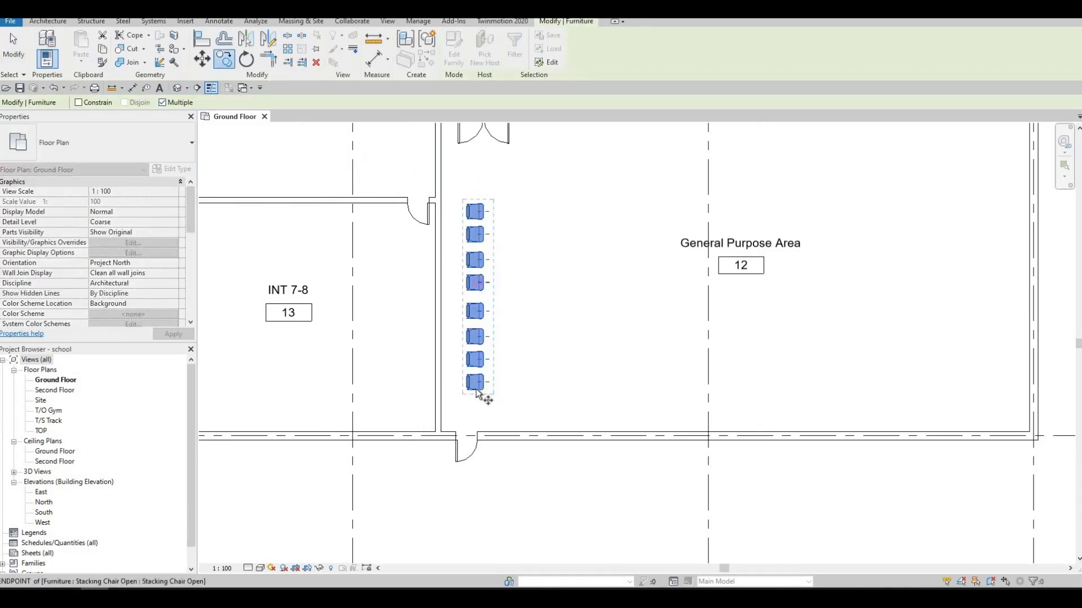
left_click(586, 391)
left_click(638, 391)
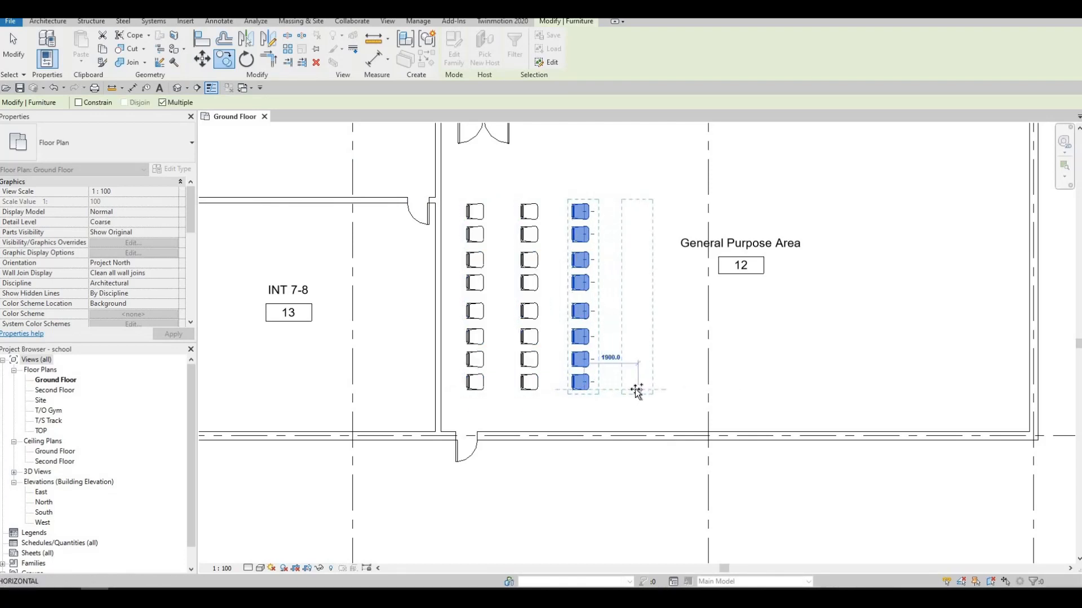
left_click(684, 393)
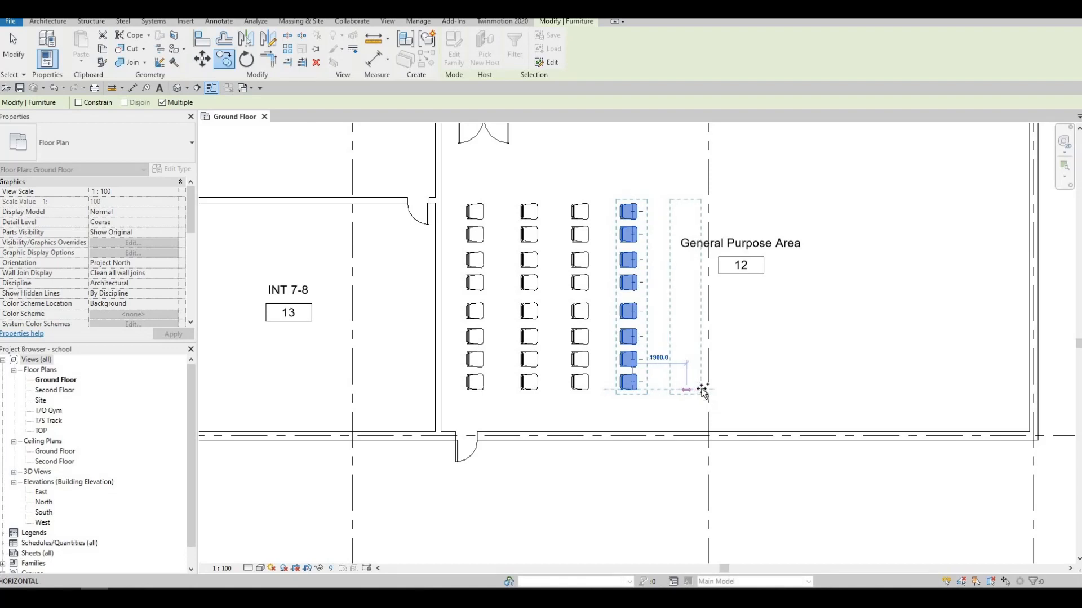
left_click(693, 391)
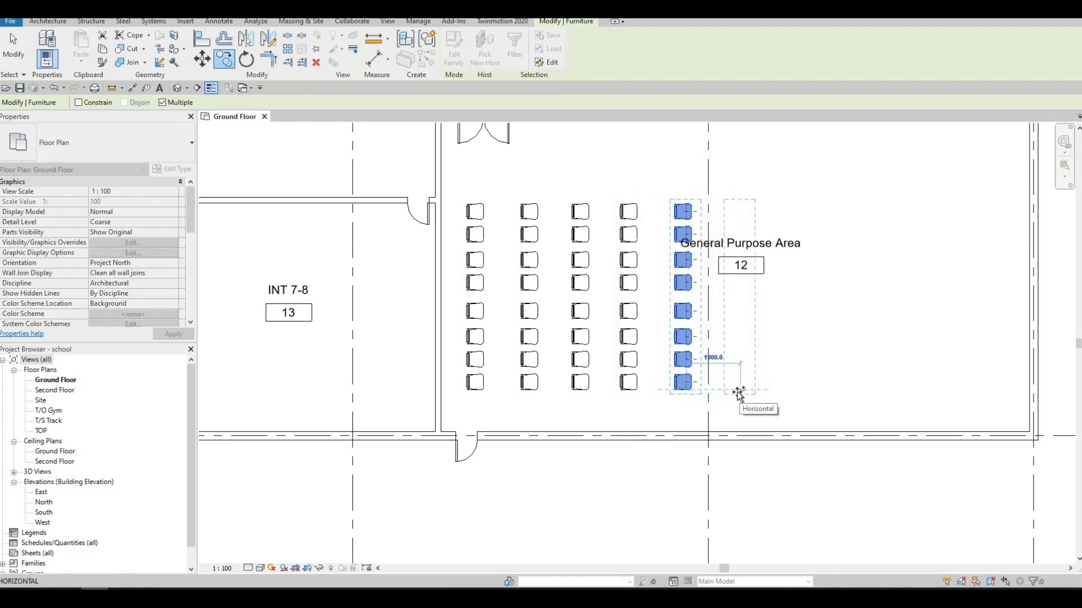
left_click(781, 394)
left_click(800, 395)
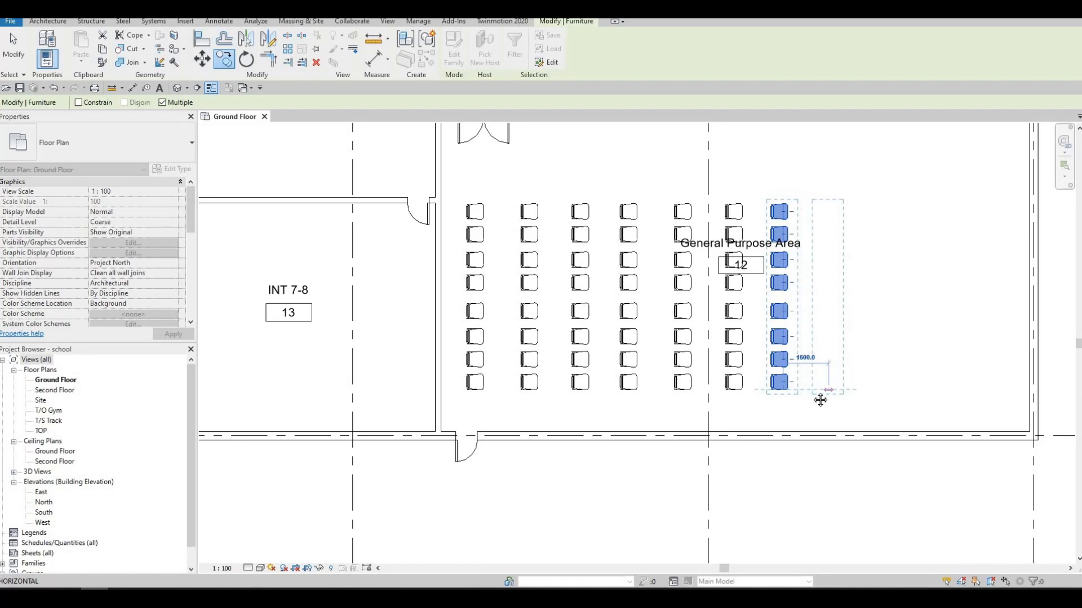
left_click(820, 399)
middle_click_drag(820, 400, 709, 457)
key("Escape")
key("Escape")
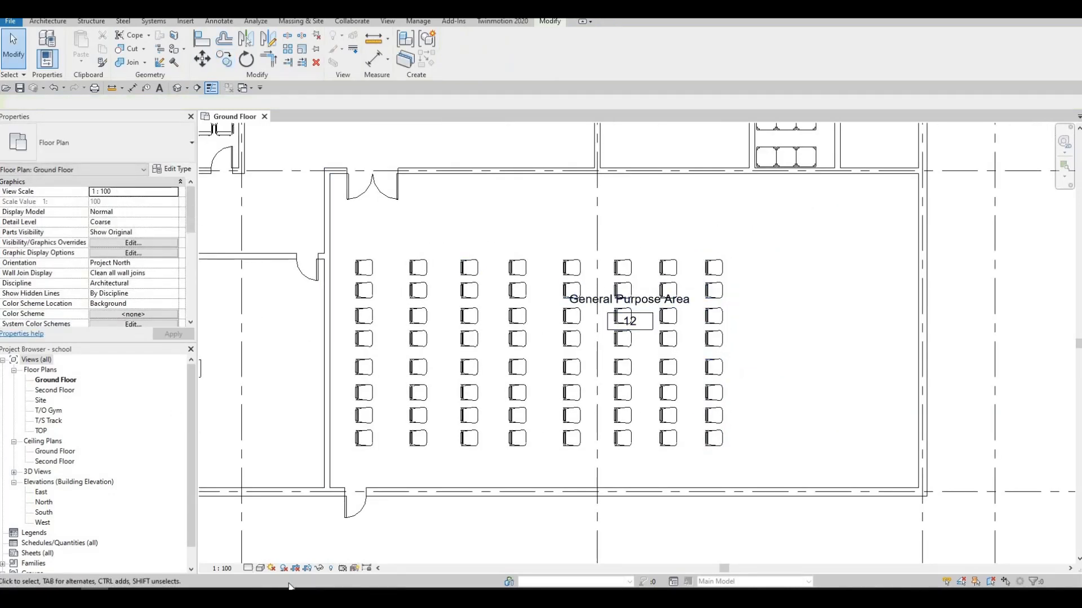
Switch to the blocks folder in File Explorer and bring the Stacking Chair family into the Ground Floor plan.
key("alt+Tab")
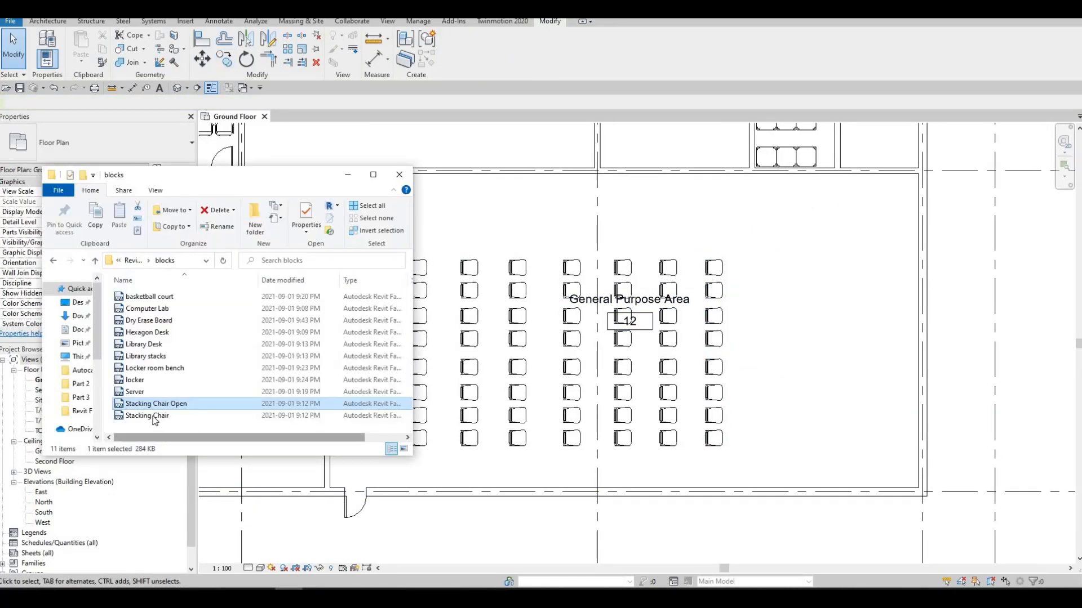
left_click(147, 416)
left_click_drag(438, 289, 505, 221)
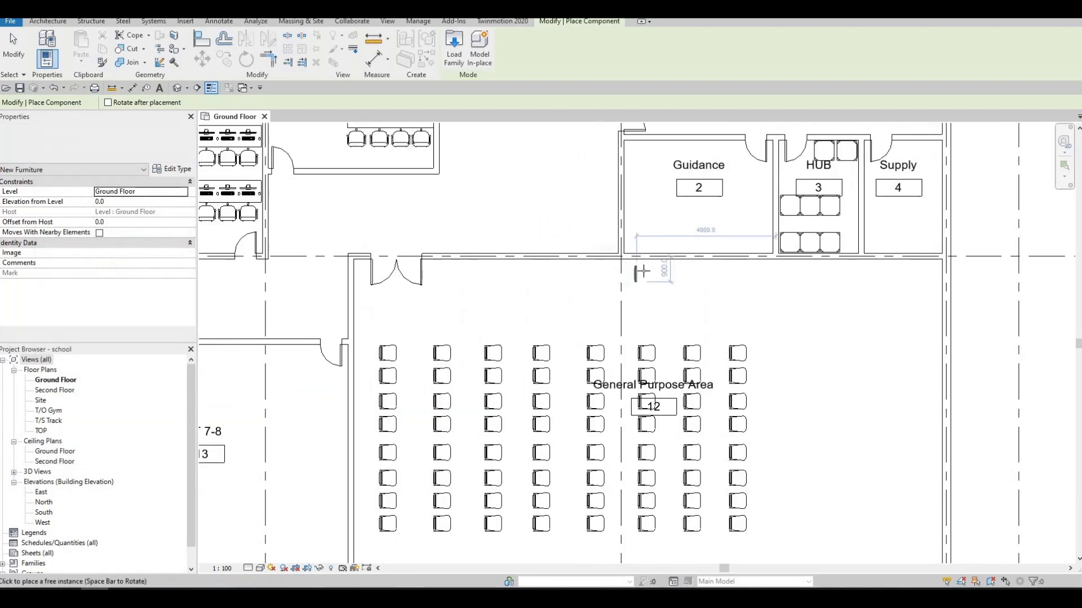
Place folded stacking chairs parallel to the General Purpose Area's upper wall, about 200 mm apart and 1100 mm right of the grid line.
scroll(659, 257, "up", 5)
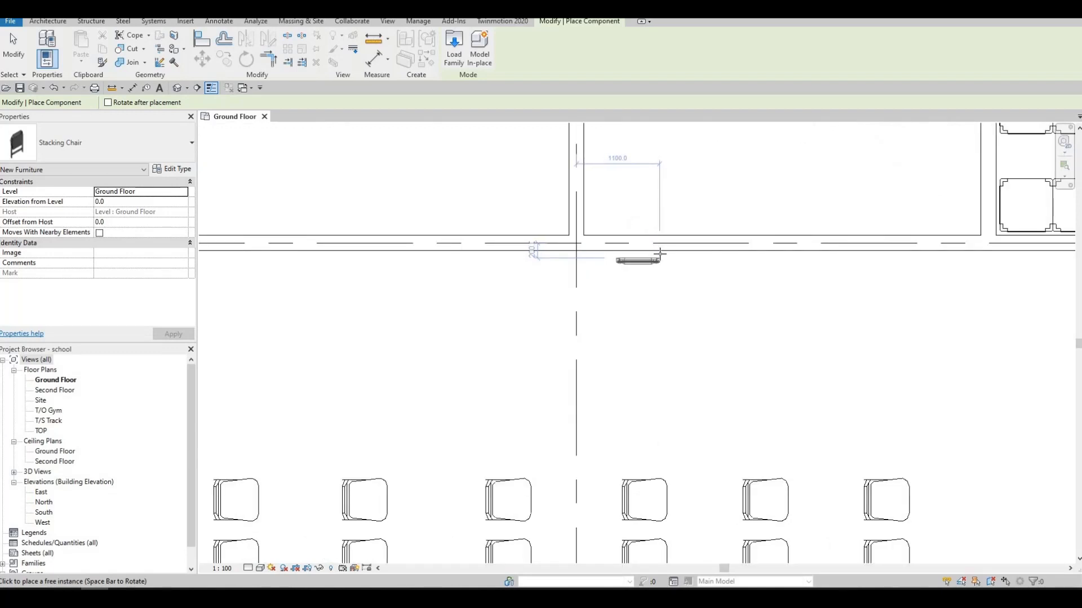
left_click(660, 256)
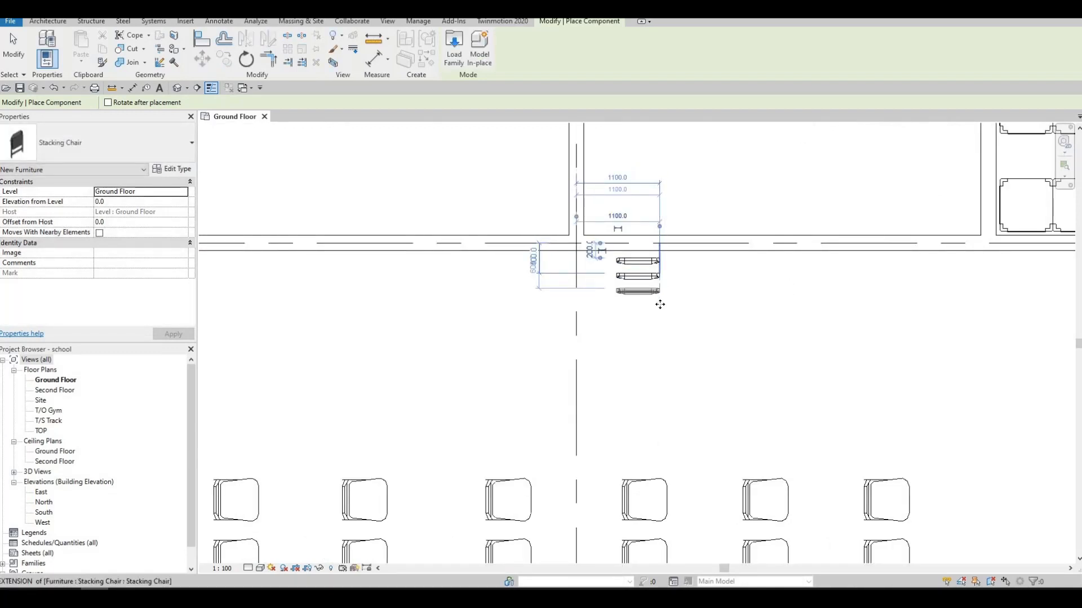
left_click(660, 291)
left_click(658, 276)
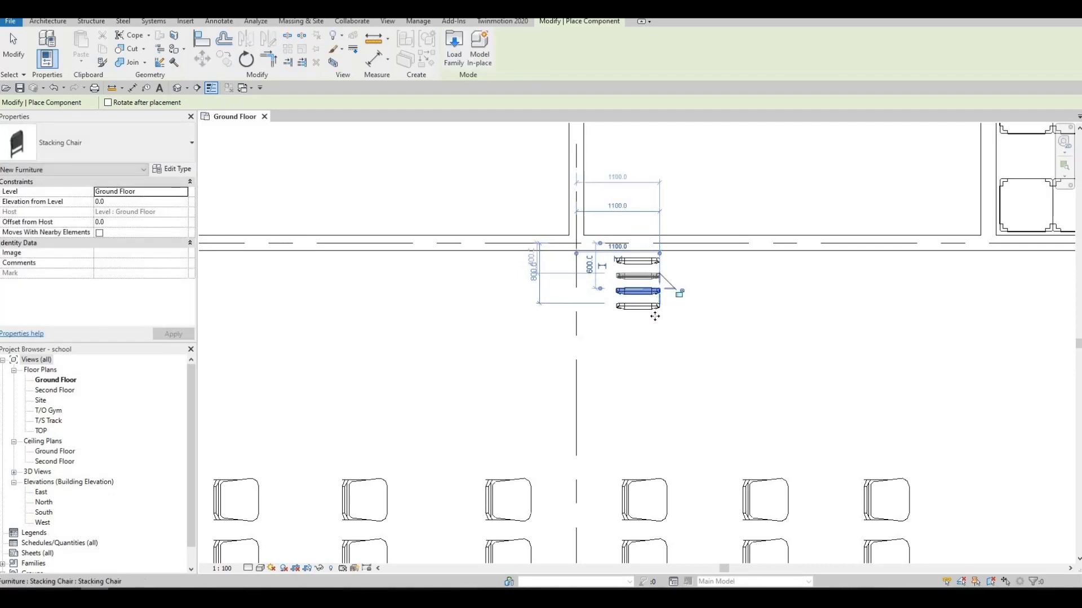
Undo the last chair placement and place a folded stacking chair in the column's gap, 400 mm from the General Purpose Area's upper wall.
key("ctrl+z")
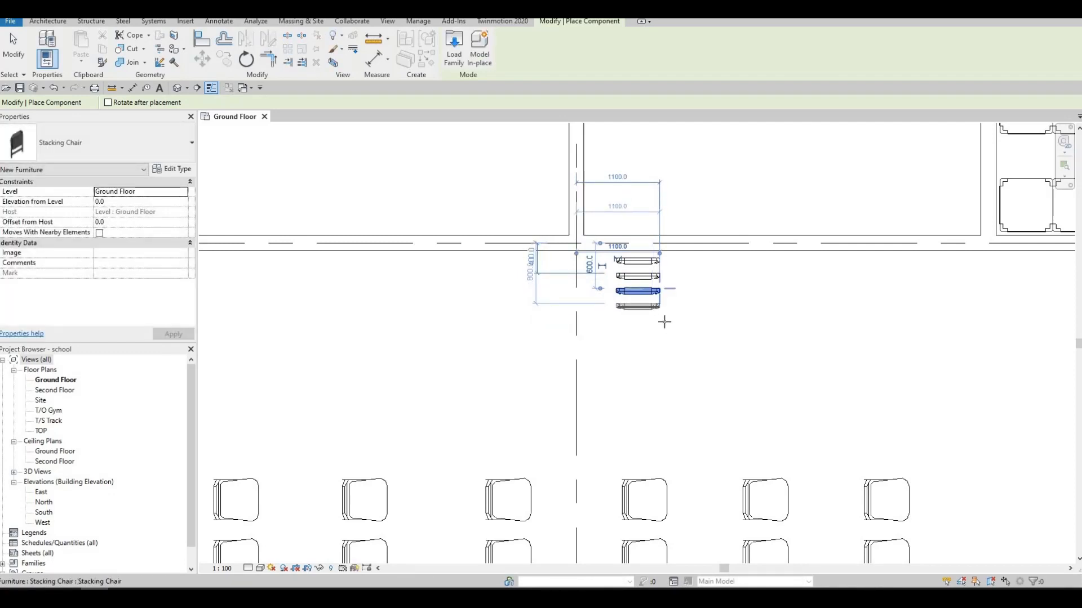
scroll(659, 309, "up", 2)
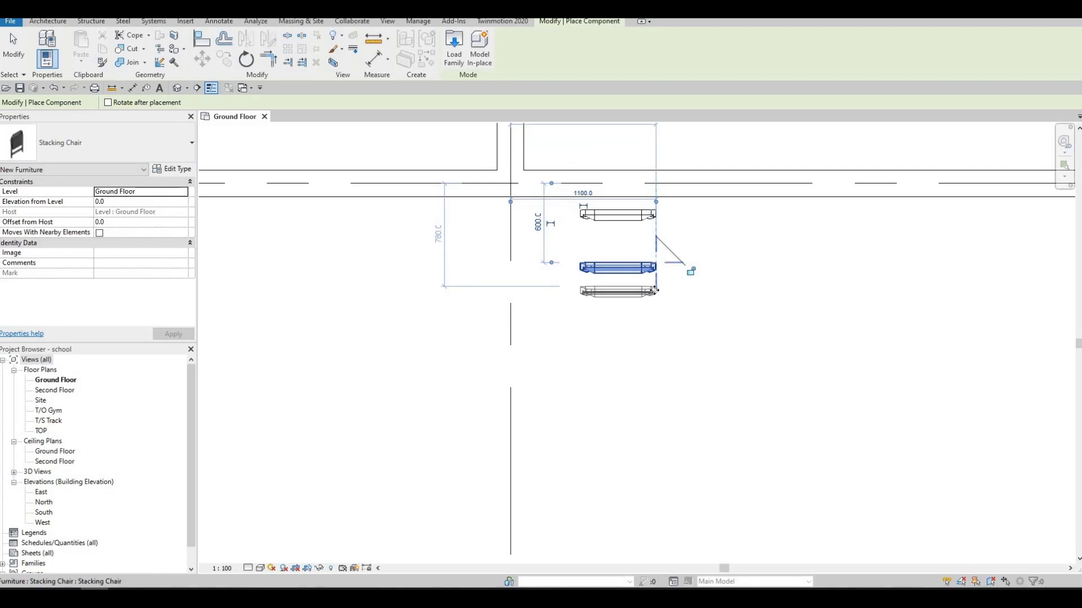
scroll(645, 233, "up", 1)
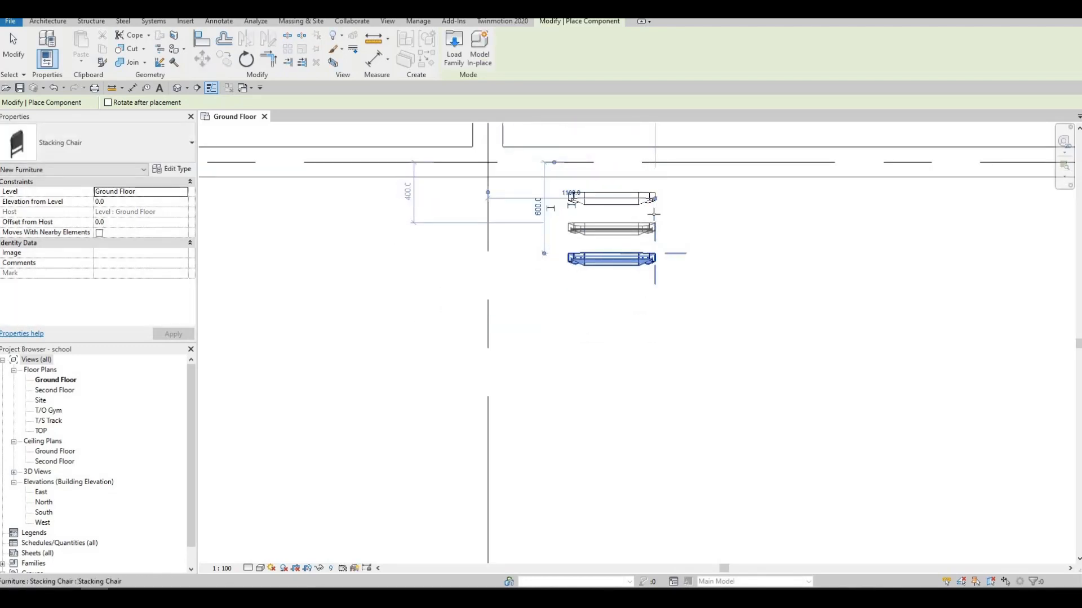
scroll(653, 214, "up", 3)
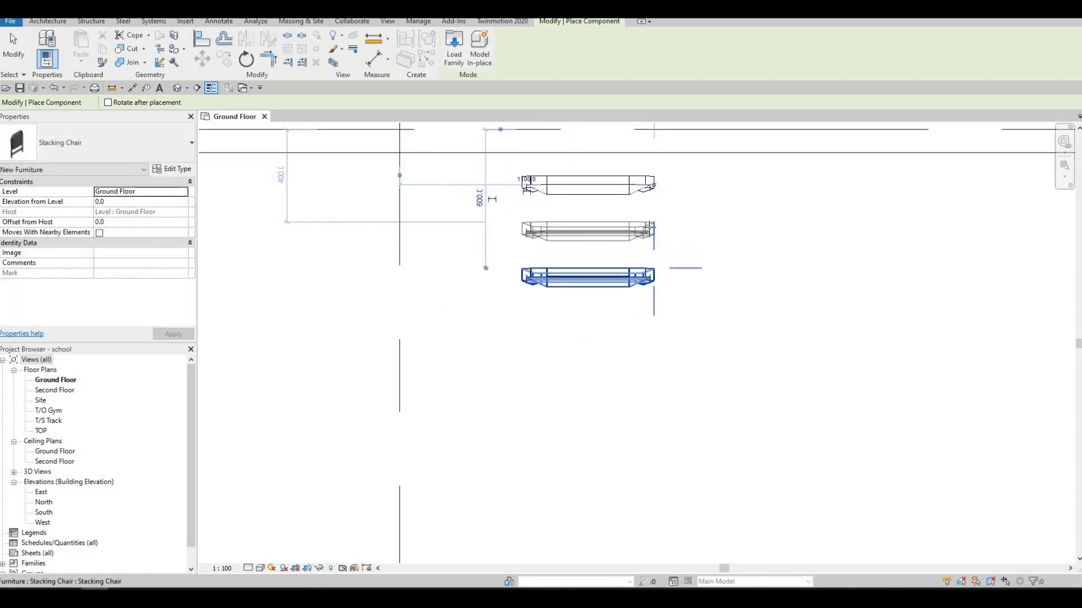
left_click(654, 214)
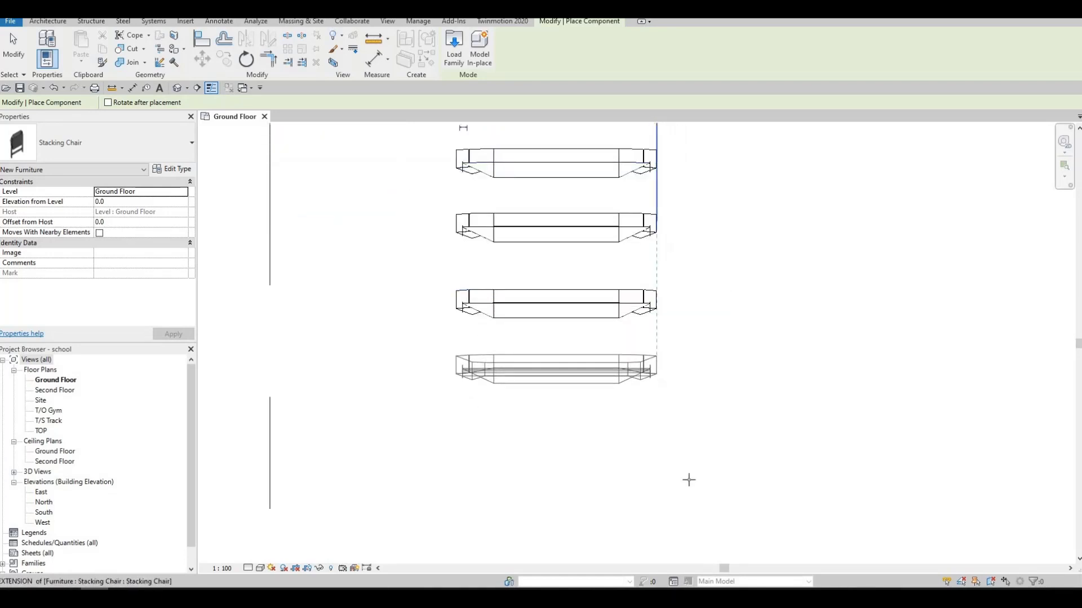
Continue the column downward with more folded chairs at roughly equal spacing until it has seven, and end placement.
left_click(657, 353)
middle_click_drag(663, 418, 654, 297)
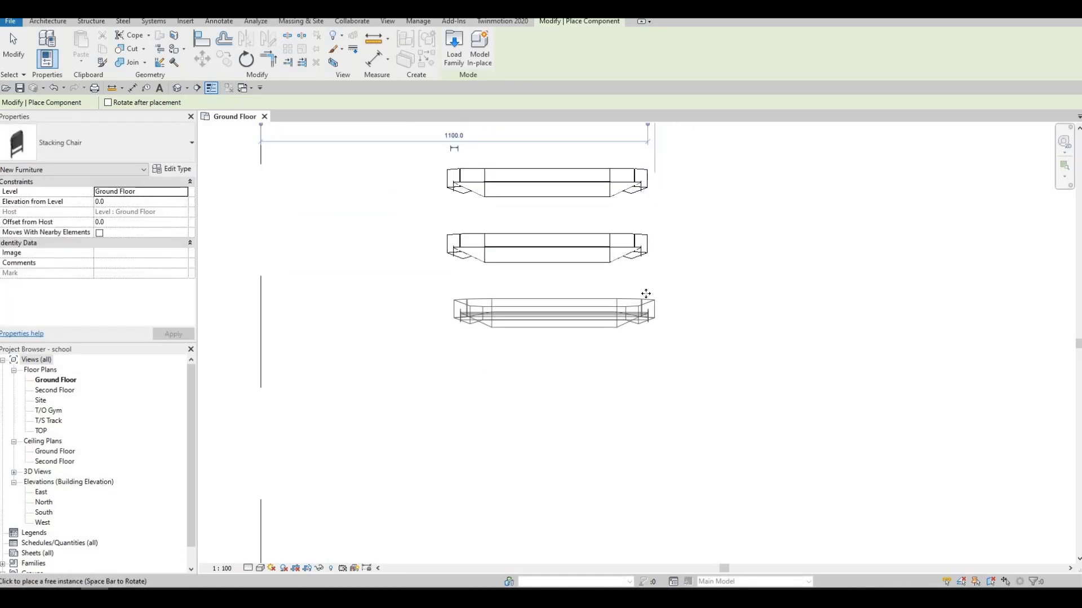
left_click(651, 334)
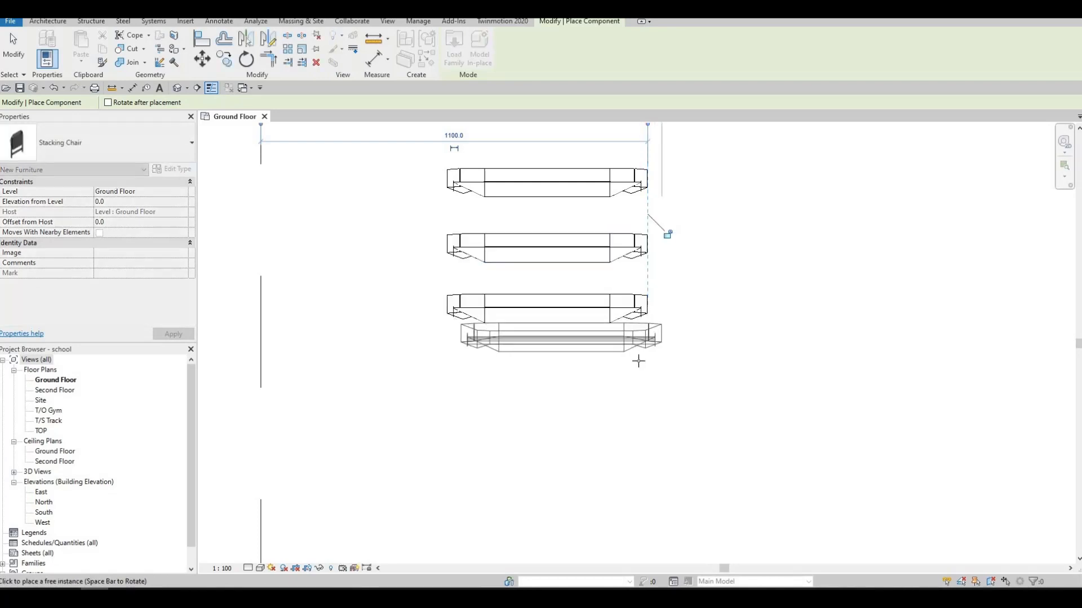
left_click(649, 356)
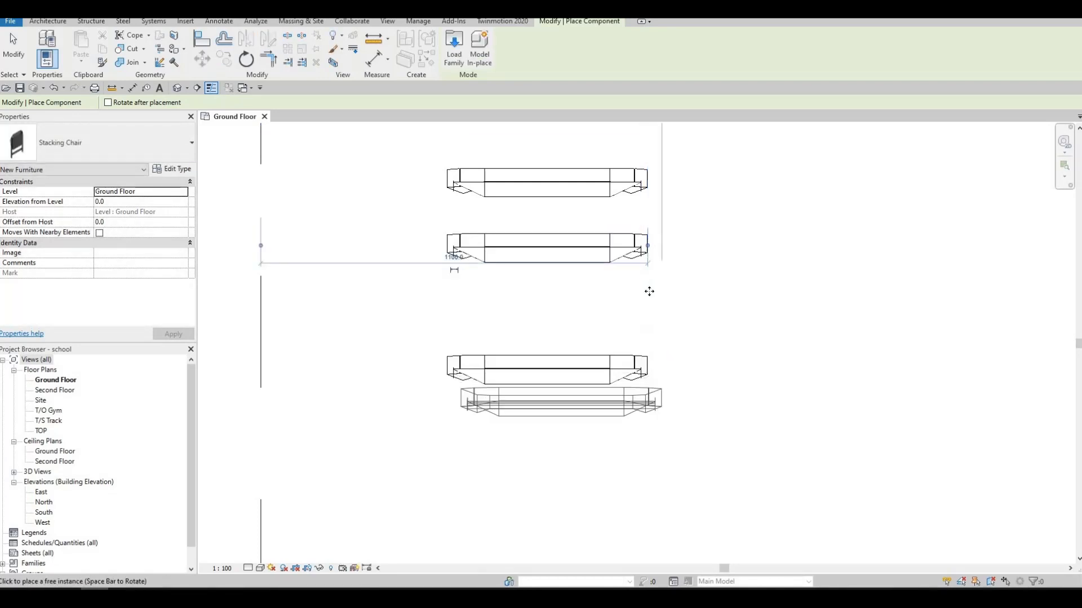
scroll(648, 291, "up", 2)
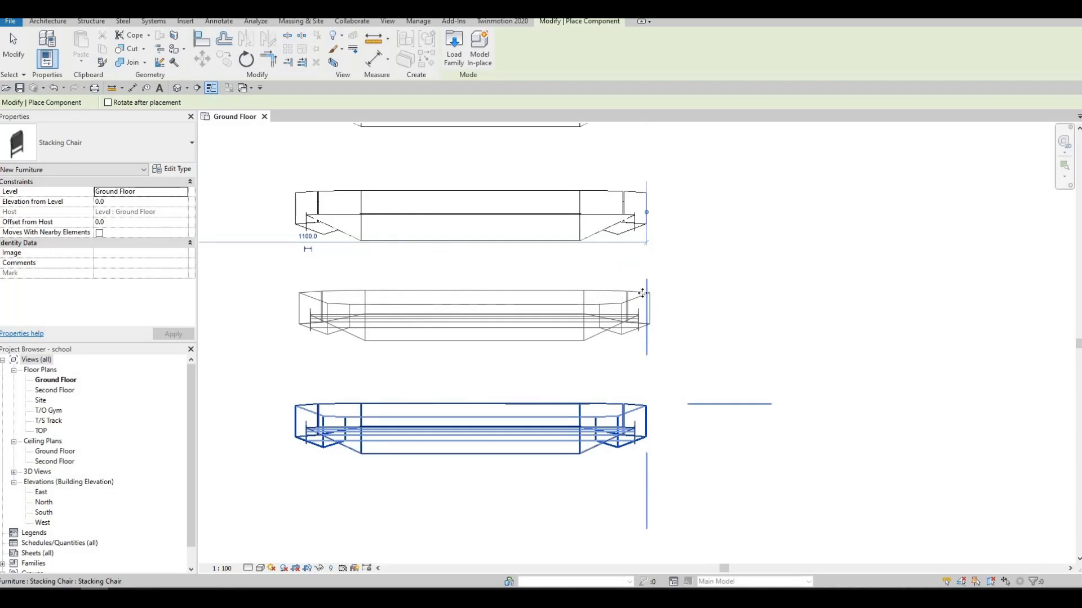
left_click(640, 294)
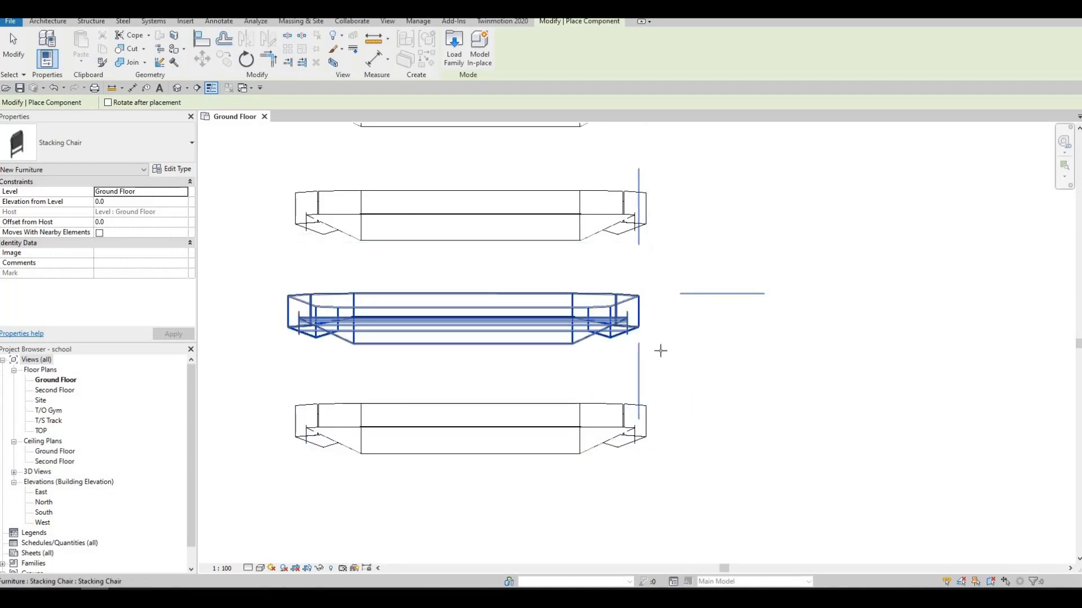
scroll(657, 354, "down", 5)
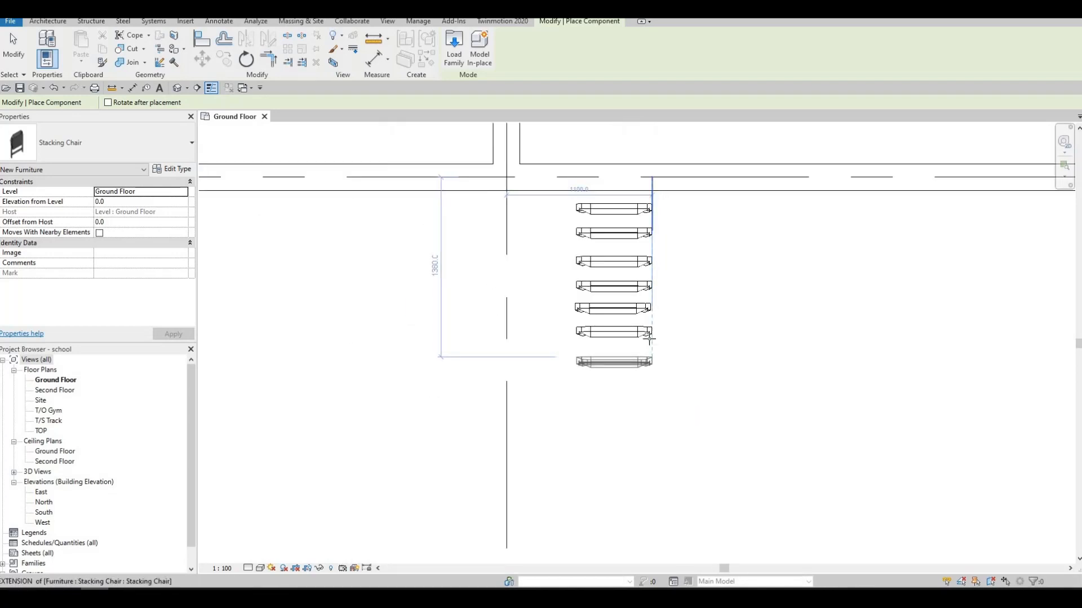
left_click(649, 340)
middle_click_drag(605, 256, 594, 363)
scroll(594, 363, "down", 2)
key("Escape")
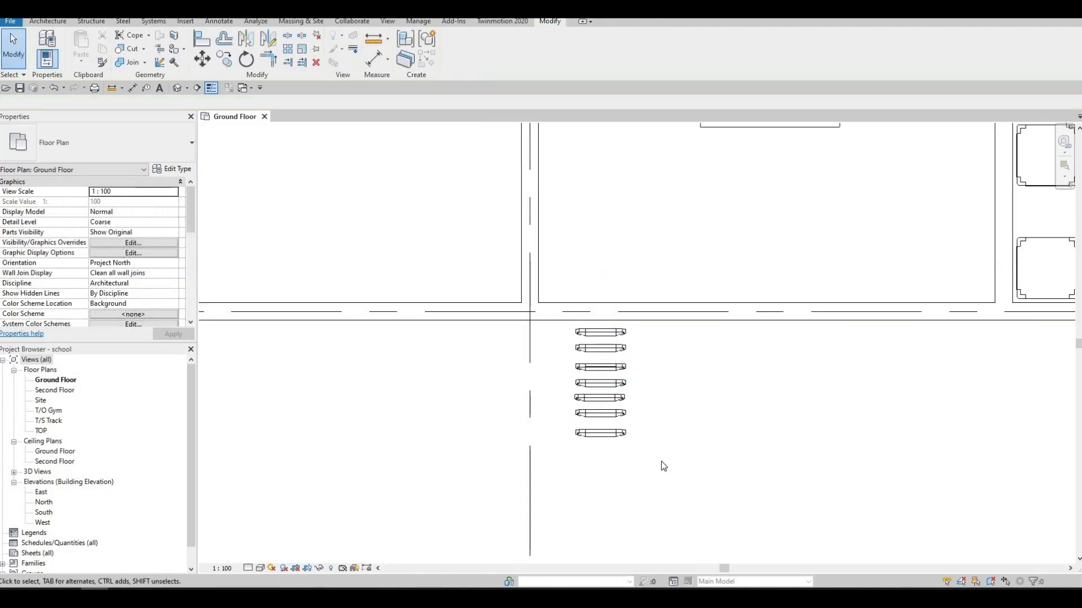
Copy the column of seven folded chairs four times to the right along the General Purpose Area's upper wall.
left_click_drag(562, 277, 674, 483)
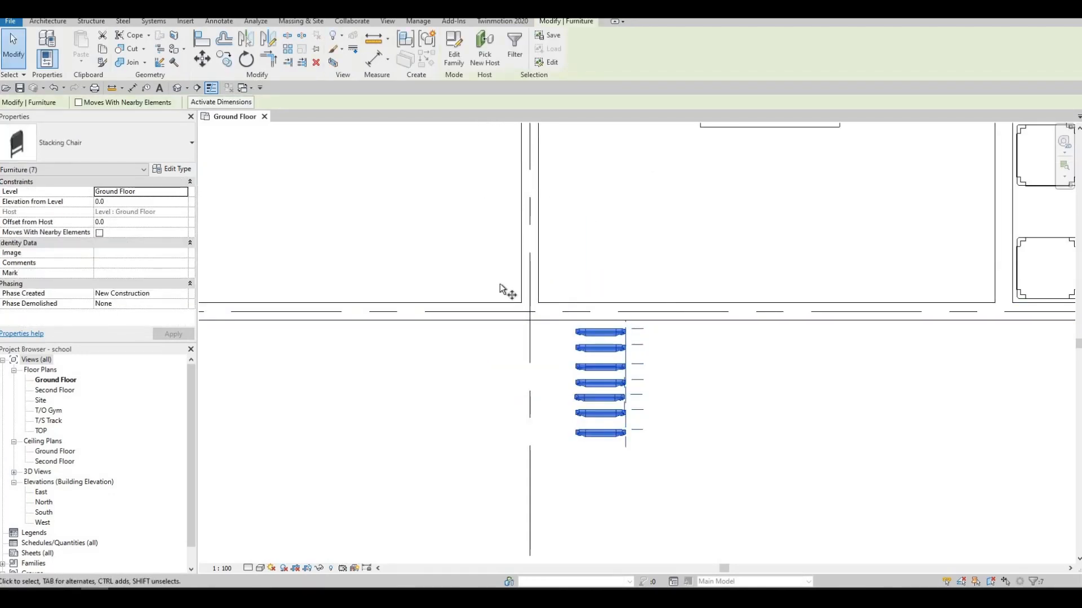
key("m")
key("v")
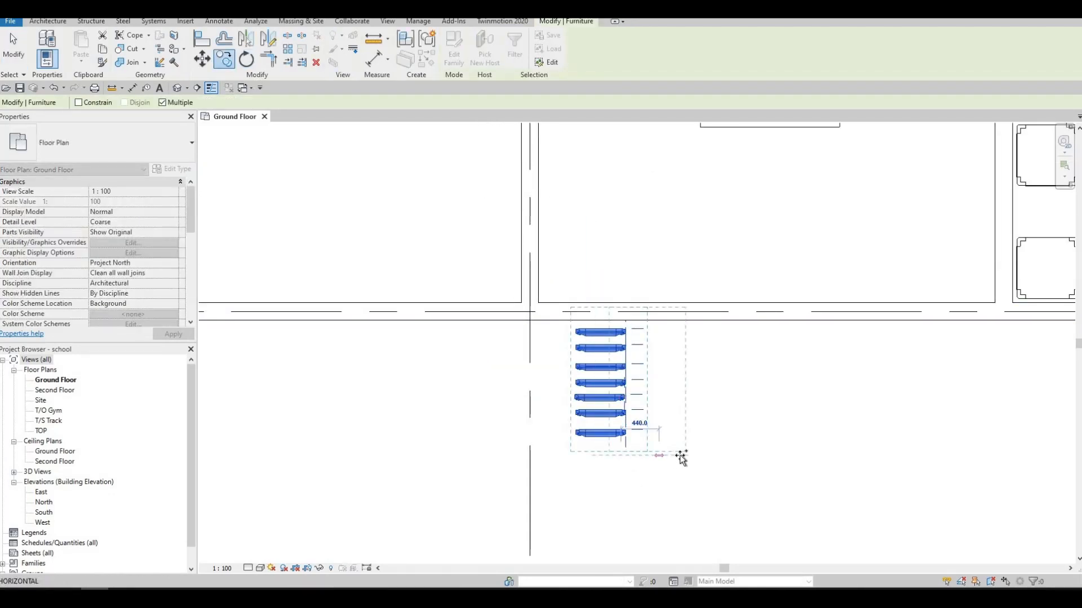
left_click(739, 457)
left_click(790, 454)
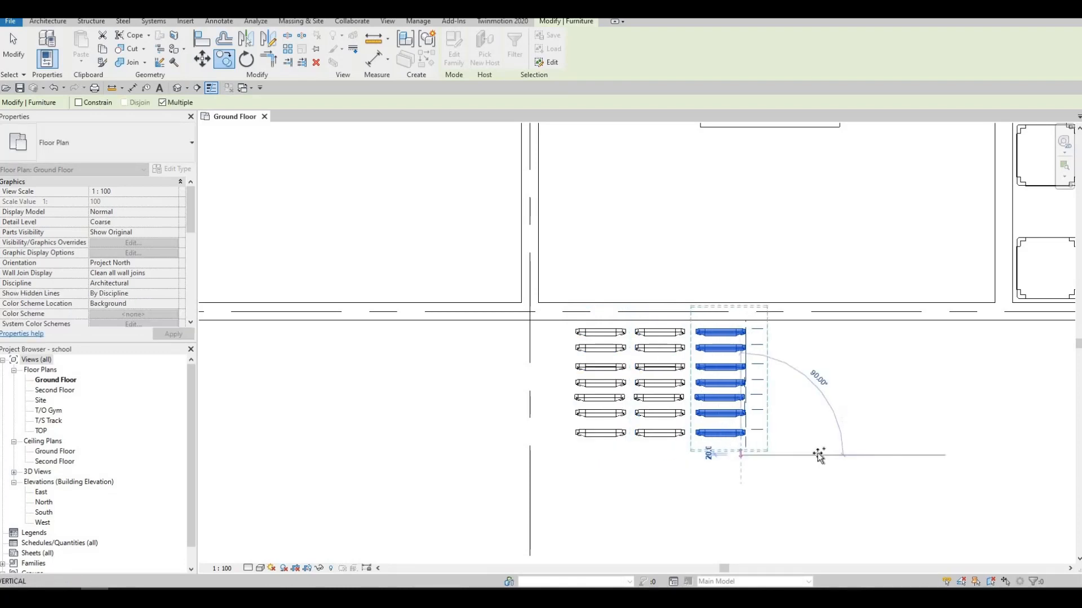
left_click(858, 456)
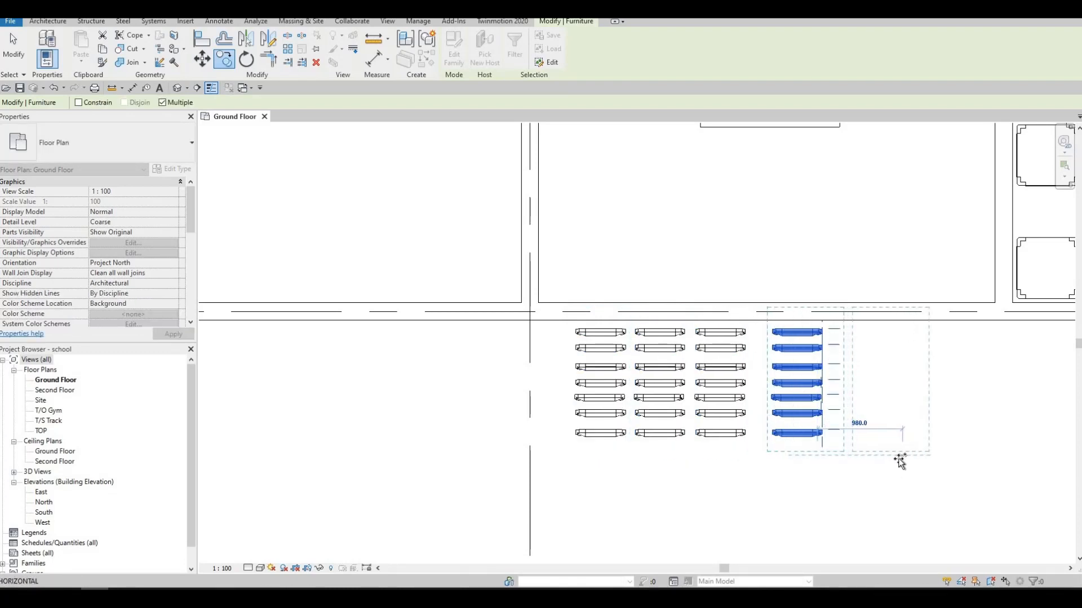
left_click(897, 455)
scroll(899, 475, "down", 2)
middle_click_drag(899, 474, 727, 479)
key("Escape")
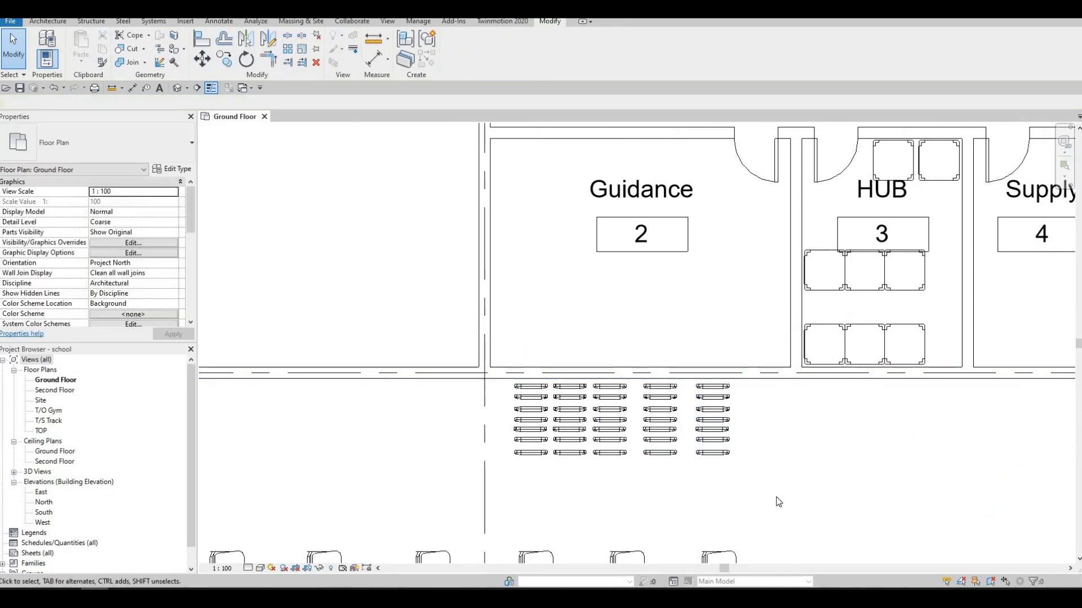
Copy the block of 35 folded chairs twice into the General Storage room, side by side, and clear the selection.
left_click_drag(499, 331, 775, 494)
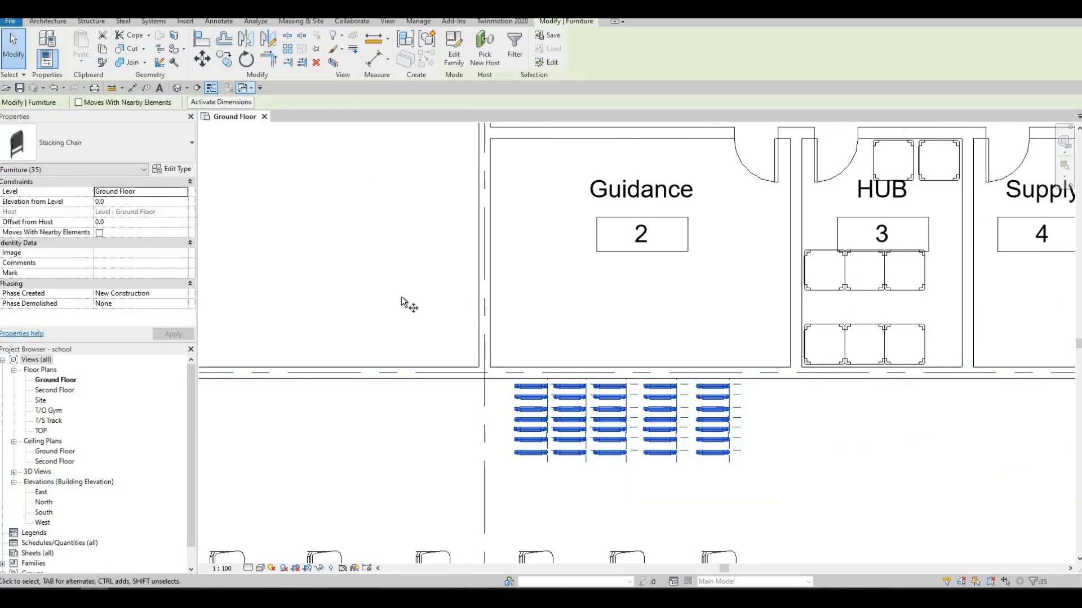
left_click(603, 420)
middle_click_drag(602, 231, 643, 434)
scroll(670, 270, "down", 5)
middle_click_drag(667, 265, 667, 605)
scroll(675, 264, "down", 1)
middle_click_drag(644, 288, 674, 570)
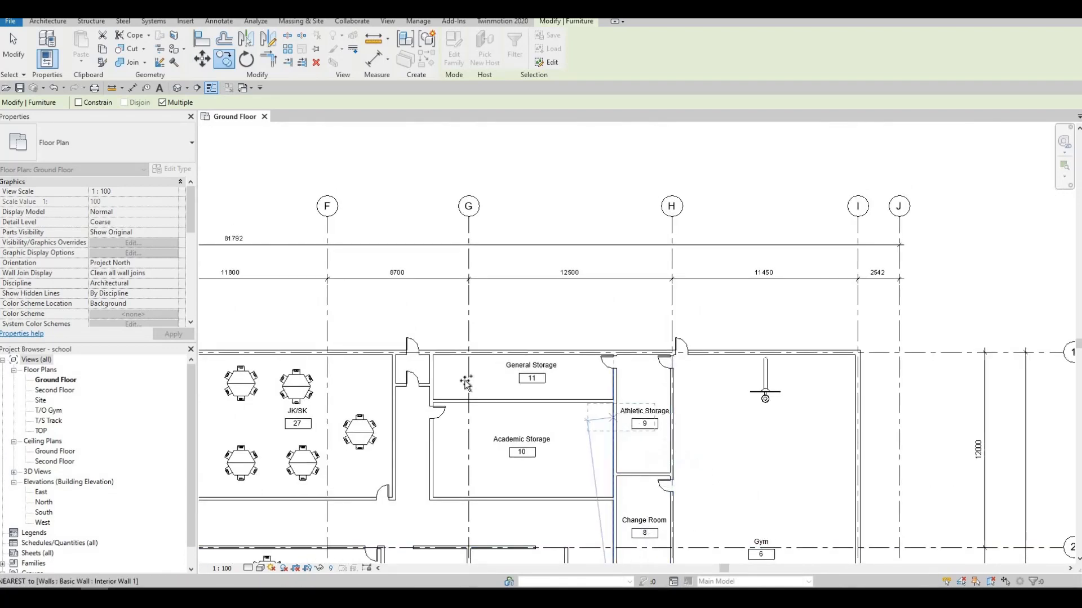
scroll(465, 383, "up", 4)
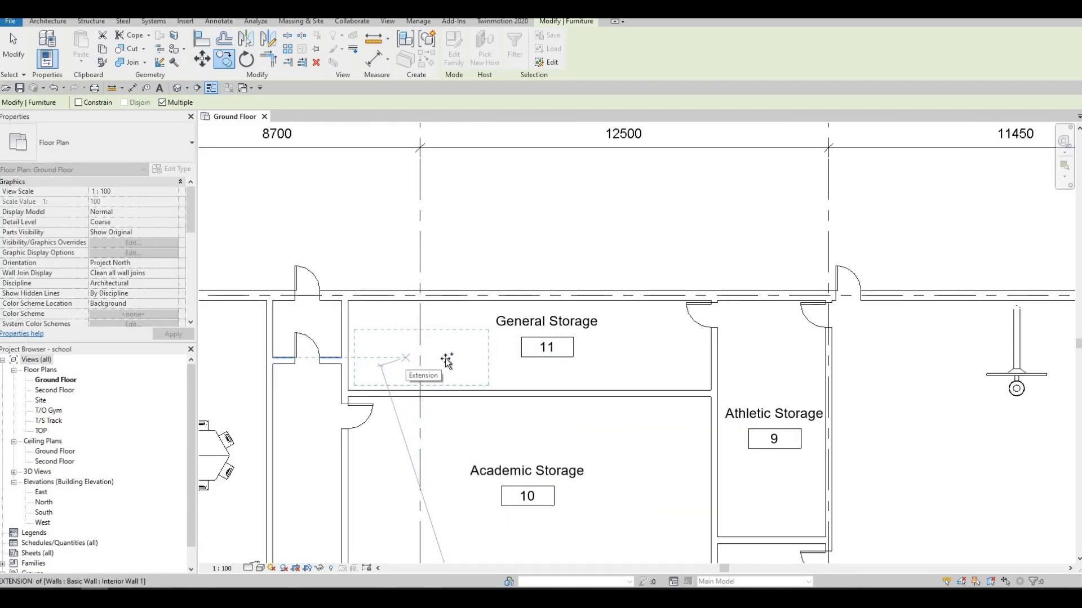
left_click(446, 363)
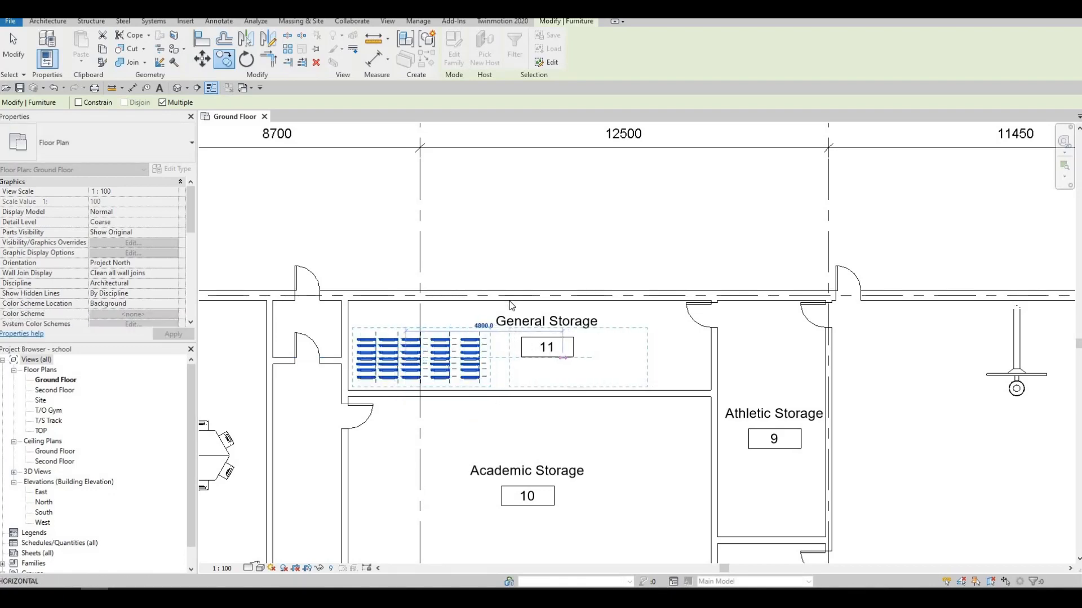
key("Escape")
scroll(512, 306, "down", 8)
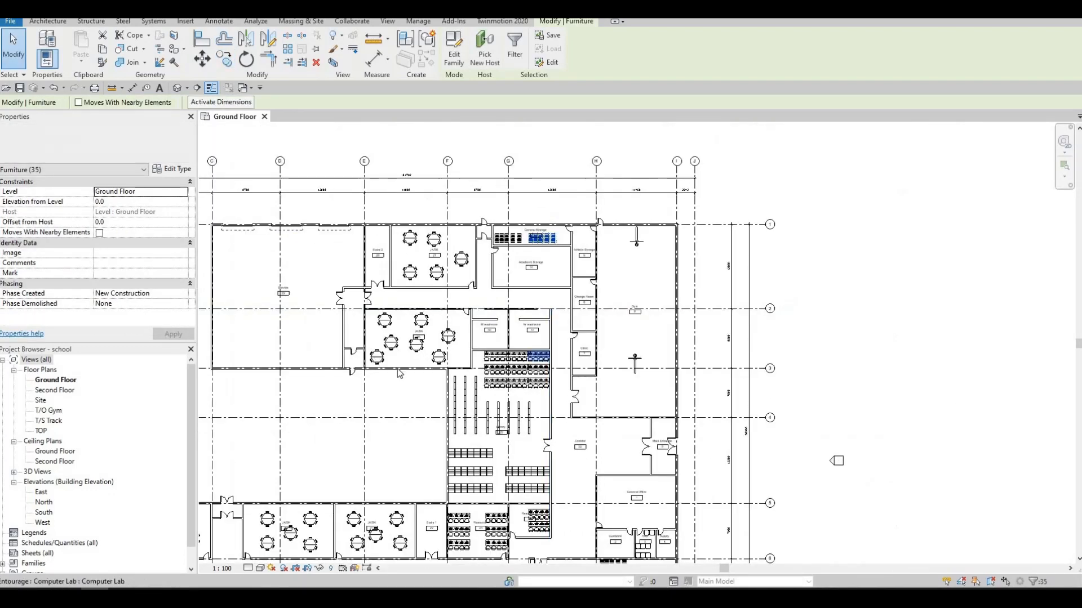
key("Escape")
Switch to the blocks folder in File Explorer and bring the Locker room bench family into the Ground Floor plan.
middle_click_drag(528, 312, 559, 172)
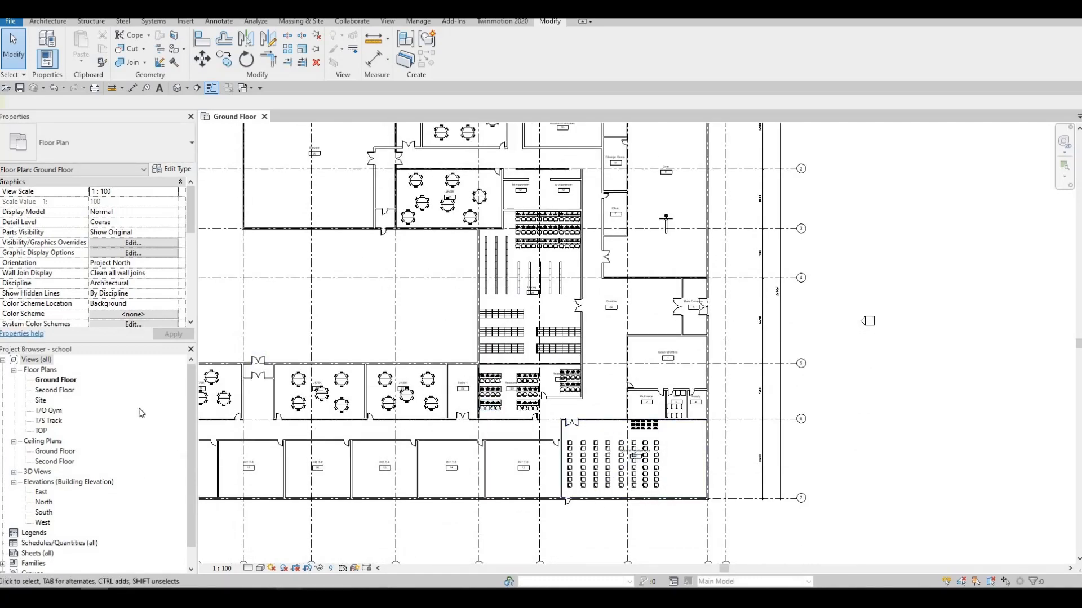
key("alt+Tab")
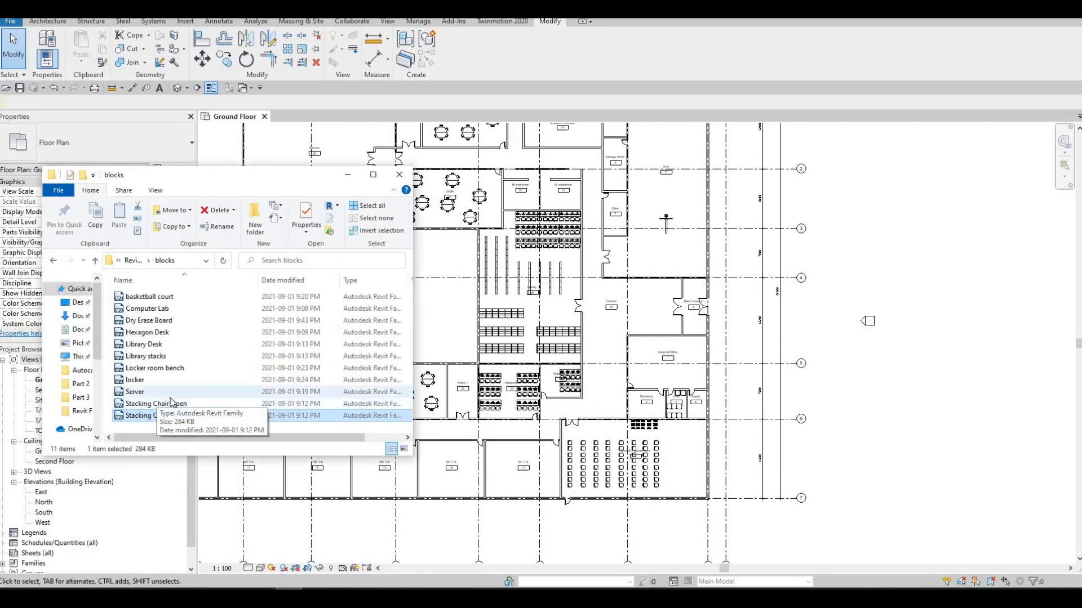
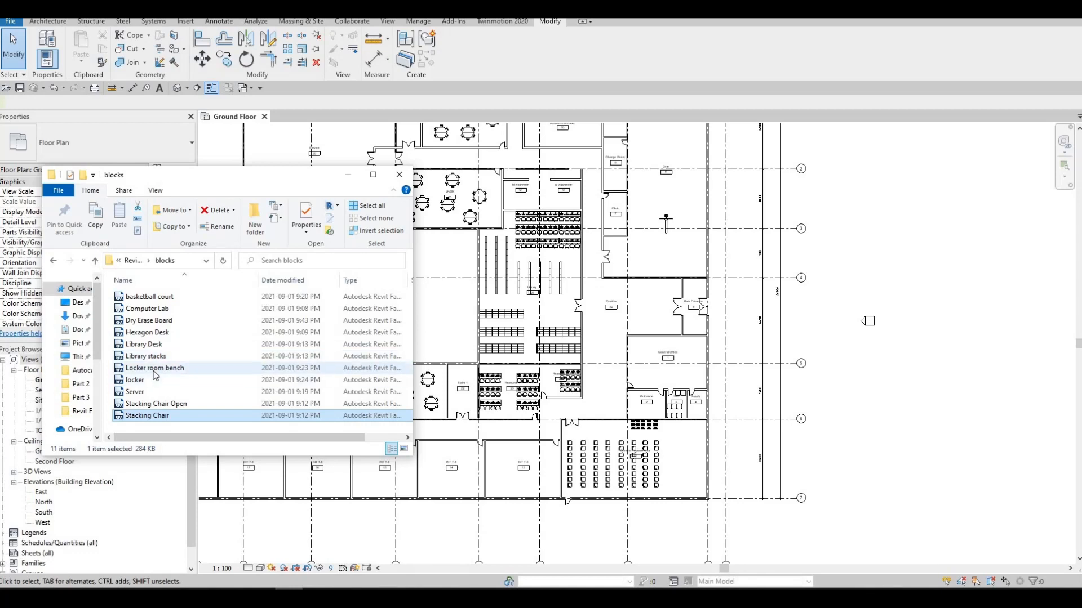
left_click(214, 369)
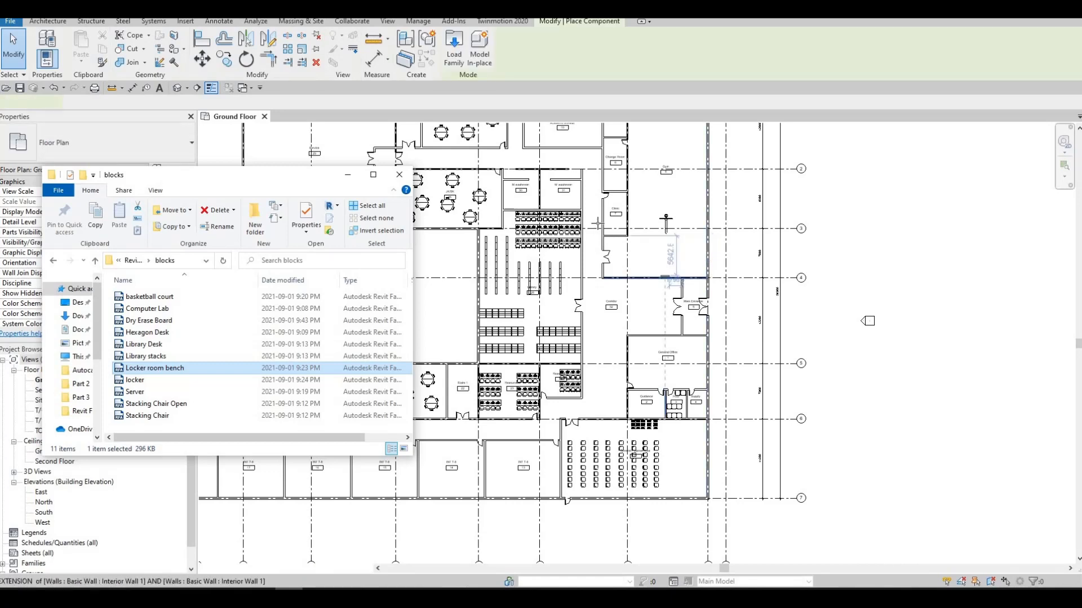
Place two 48" x 18" x 14" locker room benches side by side above the Change Room label, 1600 mm from the upper wall, and end placement.
scroll(602, 243, "up", 1)
middle_click_drag(622, 140, 603, 262)
scroll(603, 261, "up", 3)
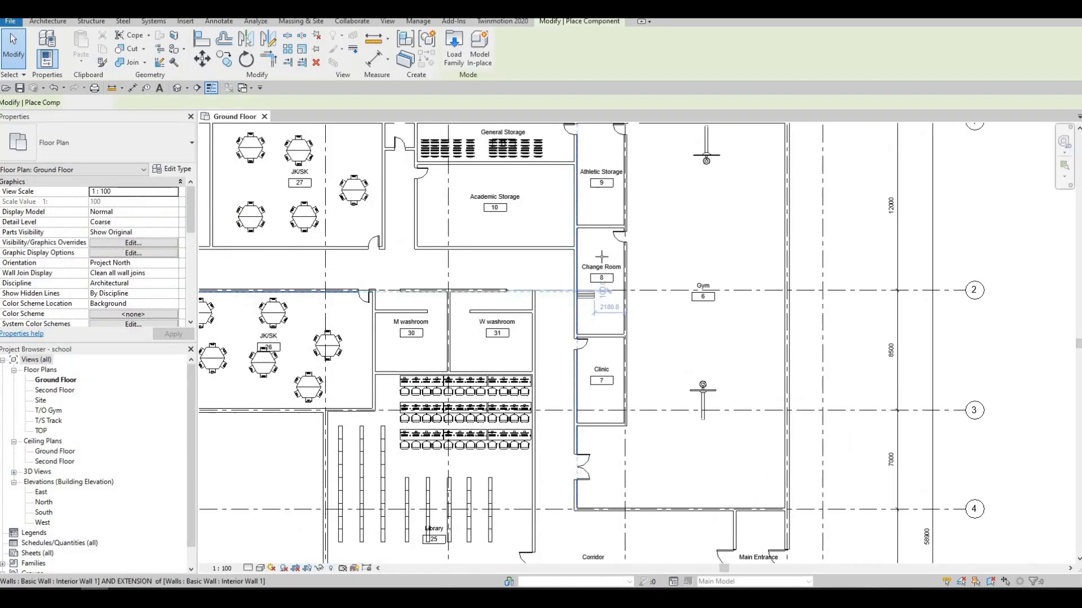
scroll(602, 261, "up", 5)
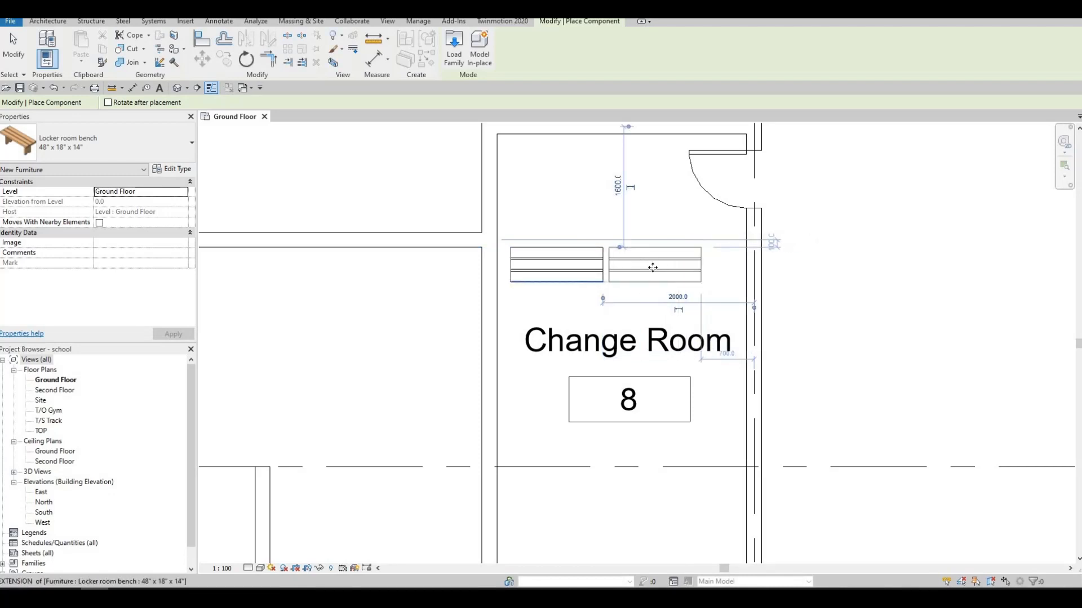
left_click(516, 242)
key("Escape")
key("Escape")
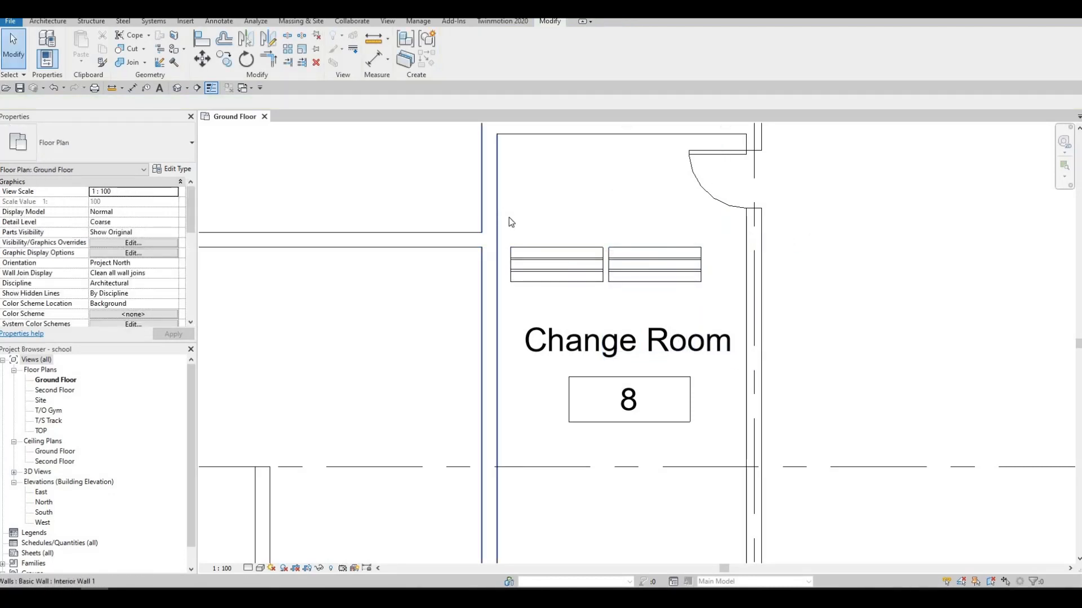
Nudge both Change Room benches left, closer to the room's left wall, and deselect them.
left_click_drag(506, 212, 729, 305)
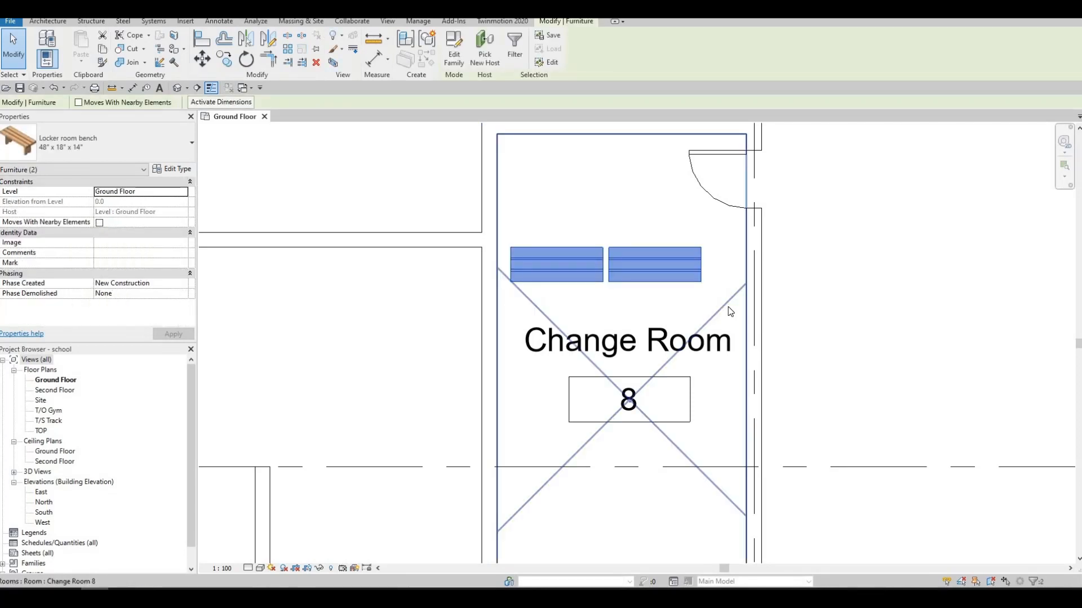
key("Left")
key("Left")
key("Left")
key("Escape")
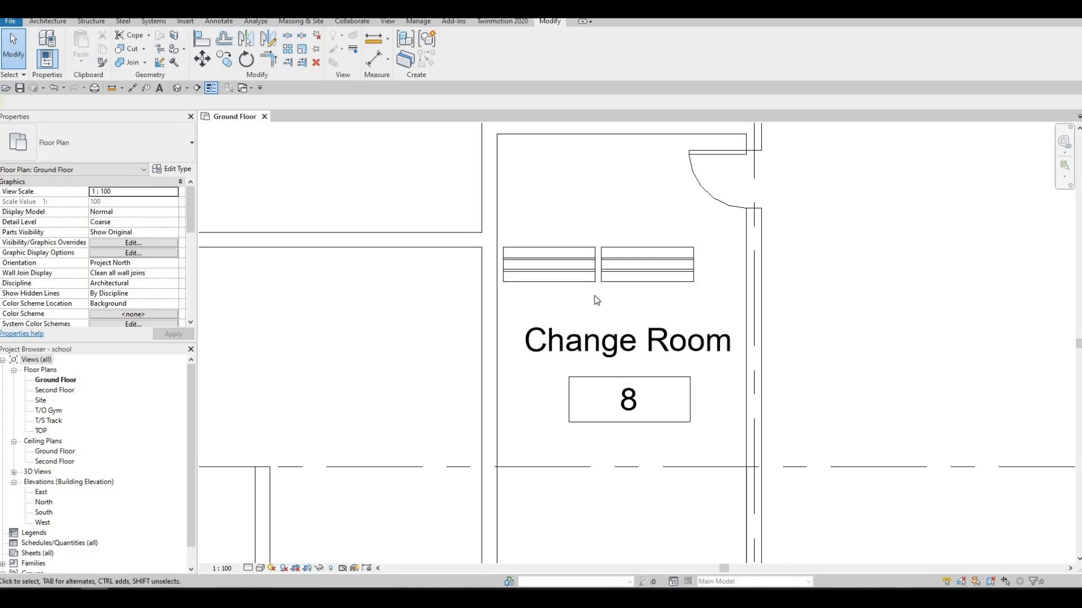
left_click_drag(452, 208, 716, 321)
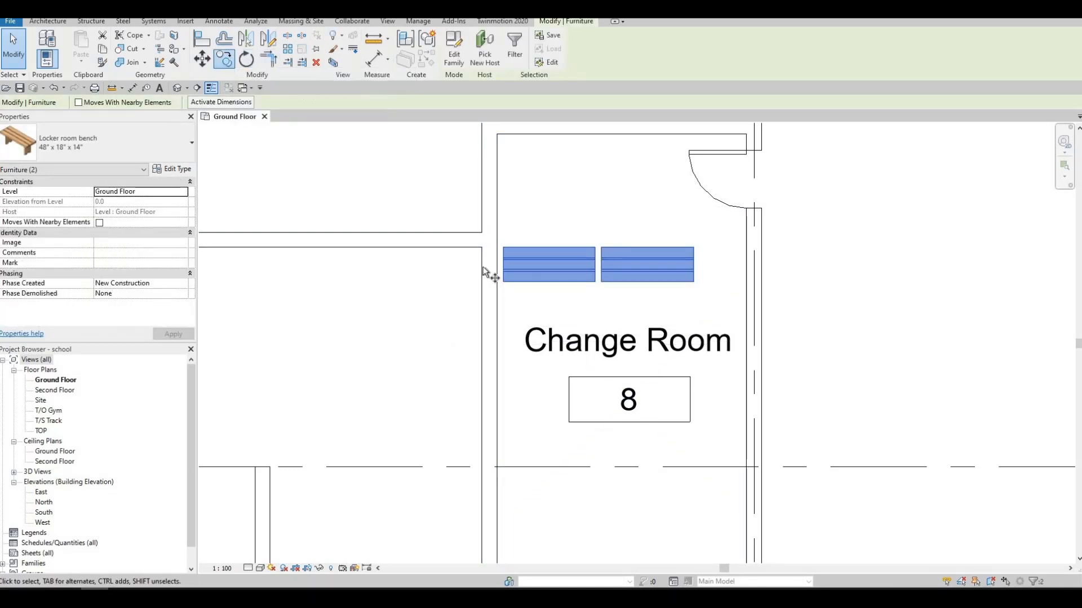
key("c")
key("o")
key("Escape")
key("Escape")
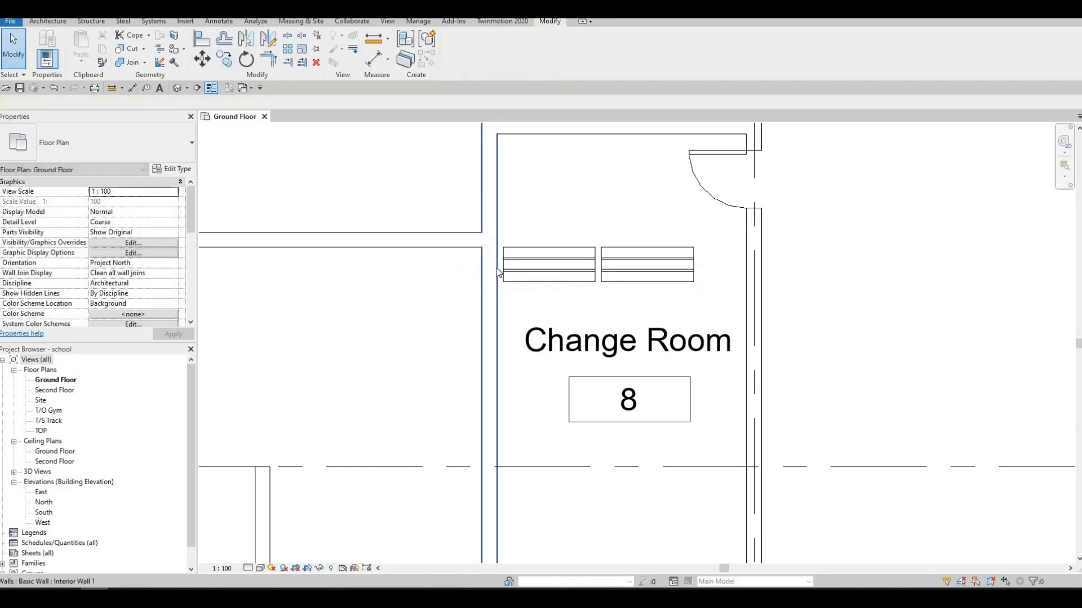
left_click_drag(424, 196, 702, 320)
left_click(226, 62)
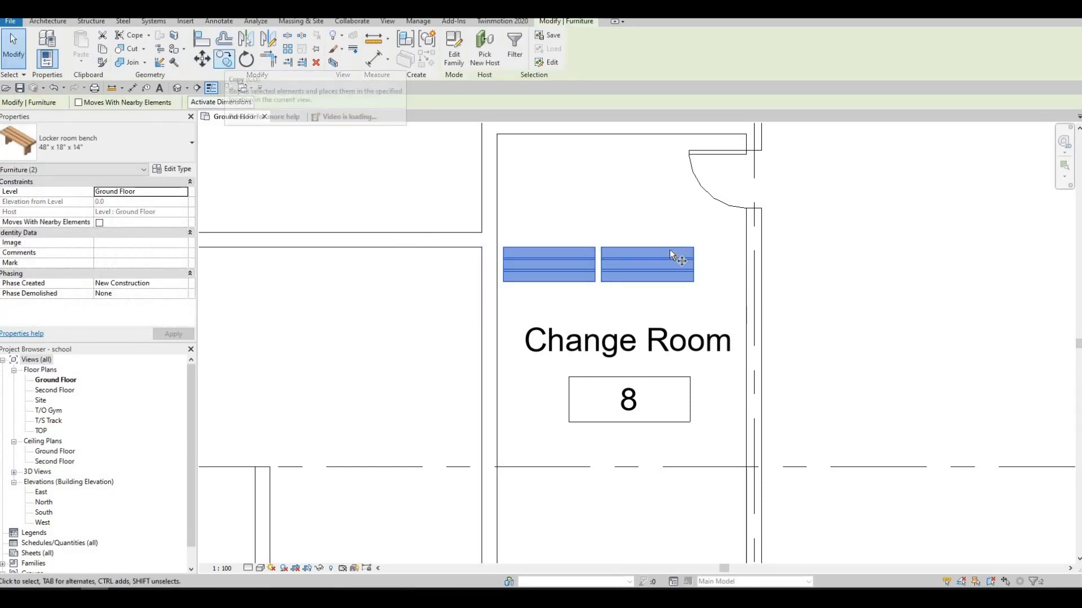
key("Escape")
key("Escape")
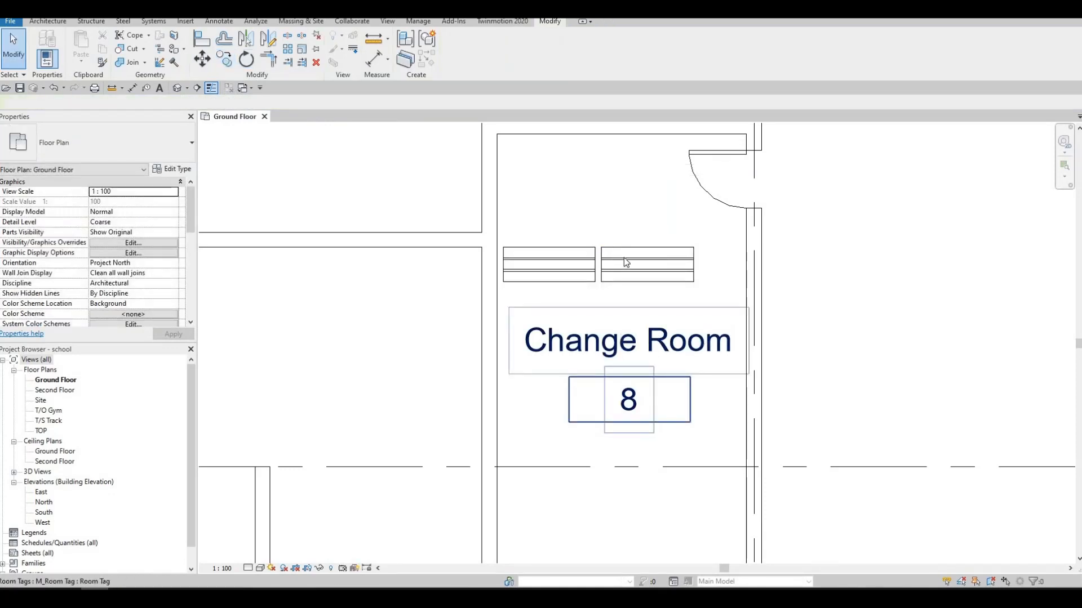
Copy the pair of locker room benches three times straight down the Change Room, forming four rows, and end the copy.
left_click_drag(434, 207, 715, 300)
left_click(224, 59)
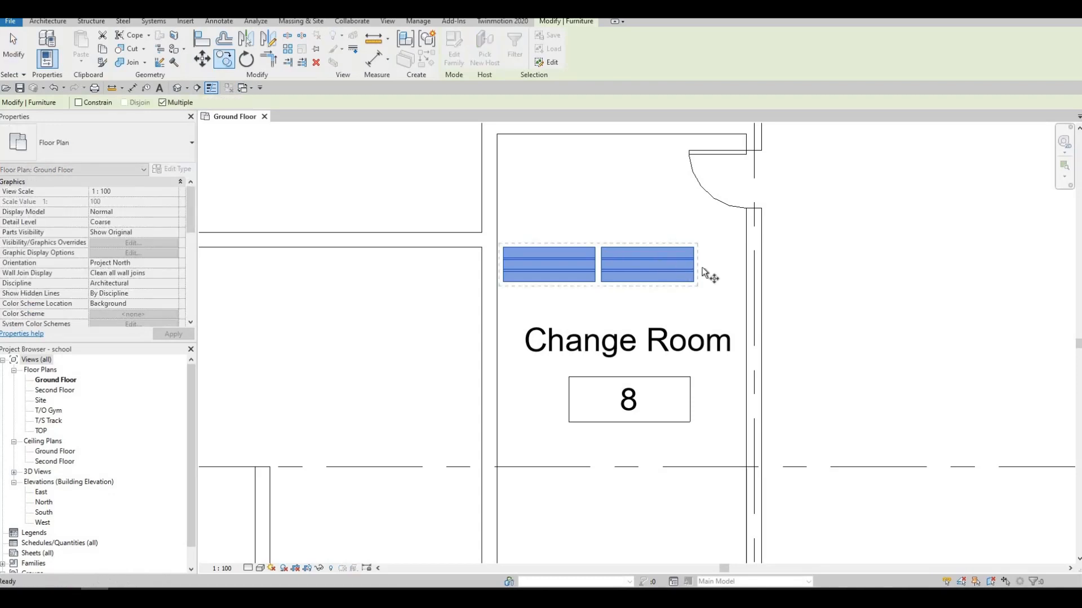
left_click(706, 358)
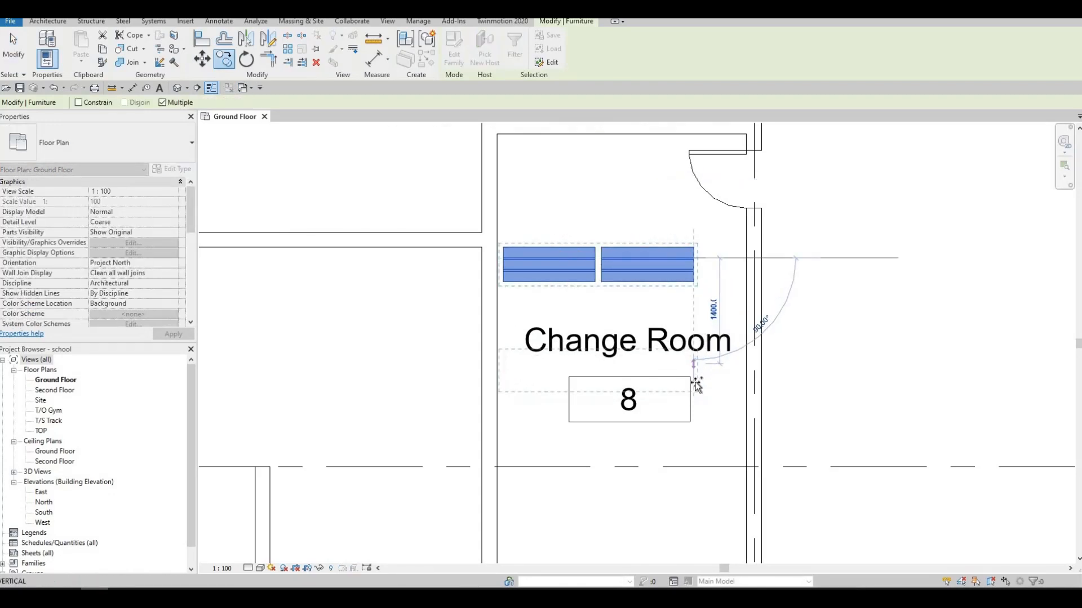
left_click(696, 394)
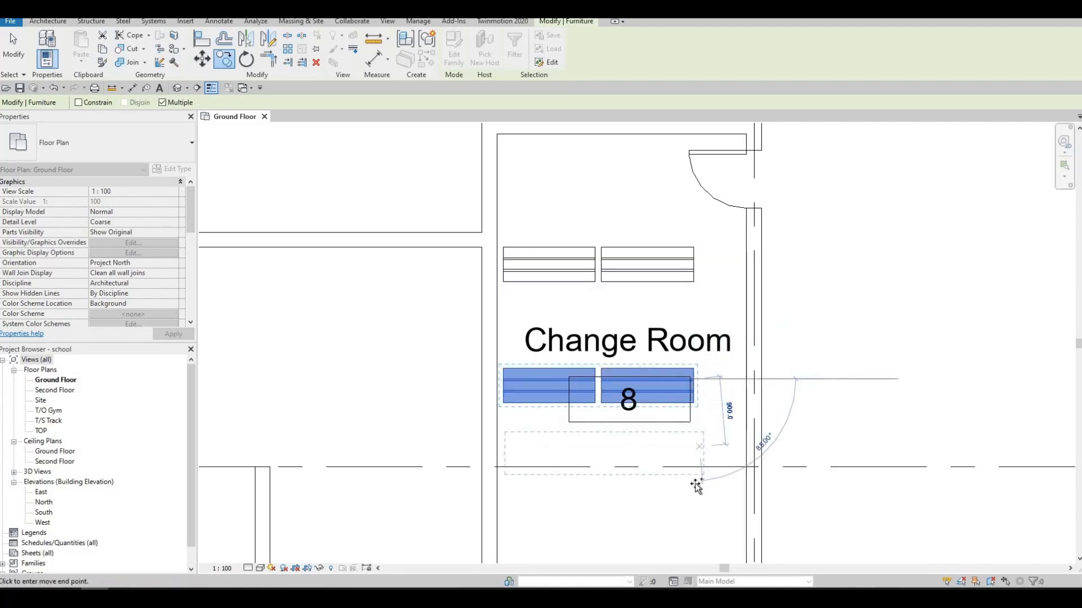
left_click(693, 485)
middle_click_drag(694, 485, 672, 286)
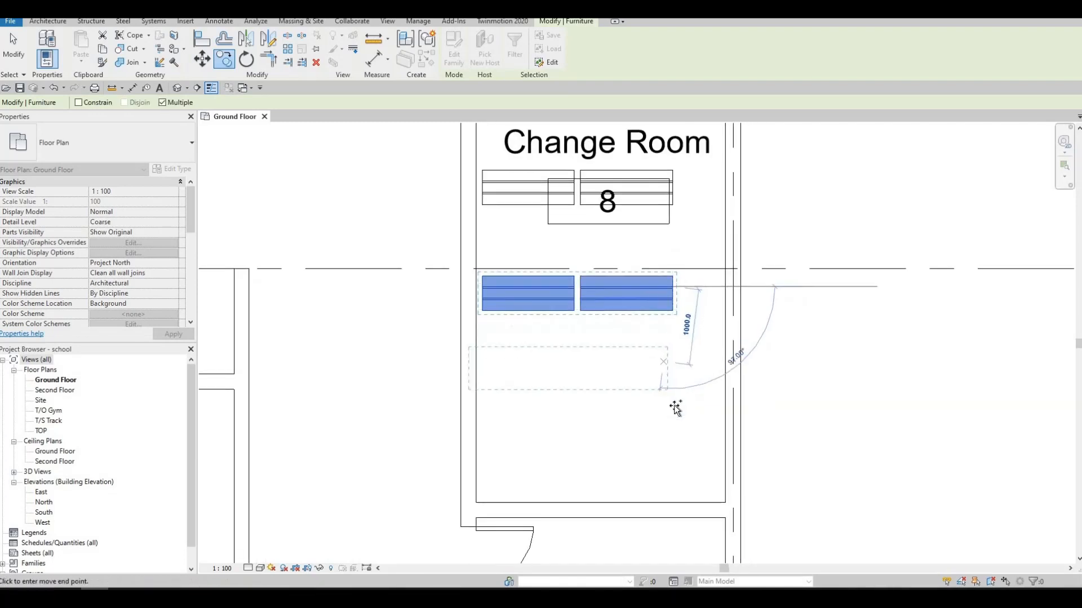
left_click(675, 408)
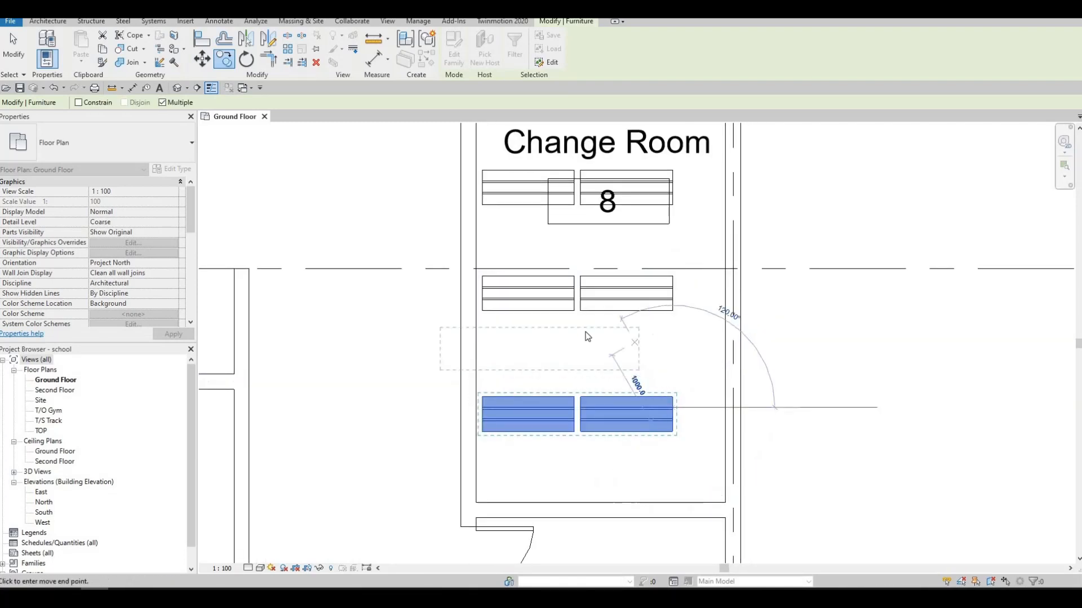
scroll(587, 337, "down", 4)
key("Escape")
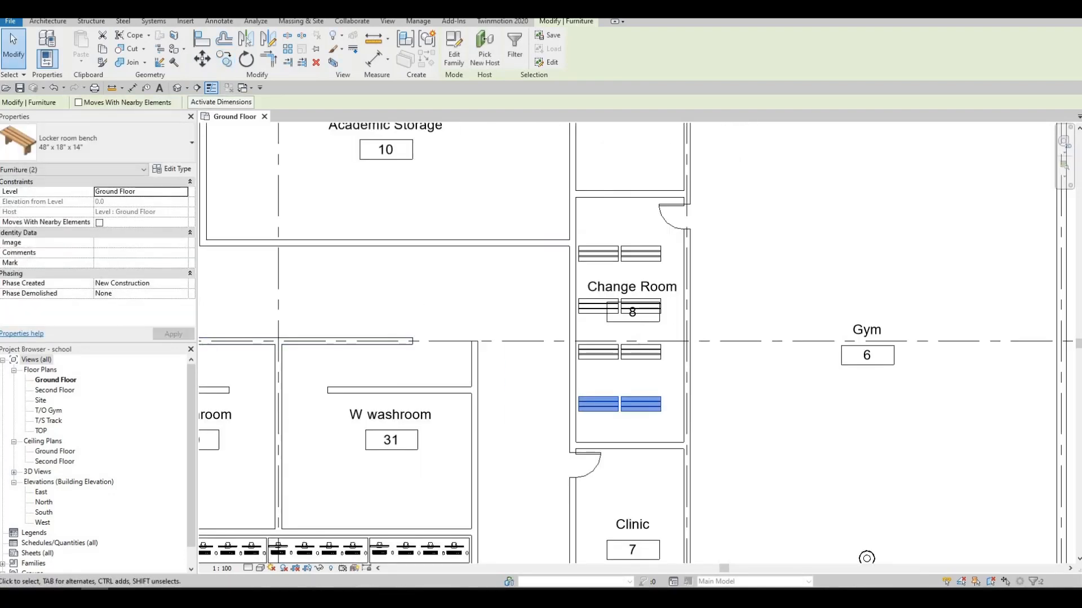
Switch to the blocks folder in File Explorer and bring the locker family into the Ground Floor plan.
key("alt+Tab")
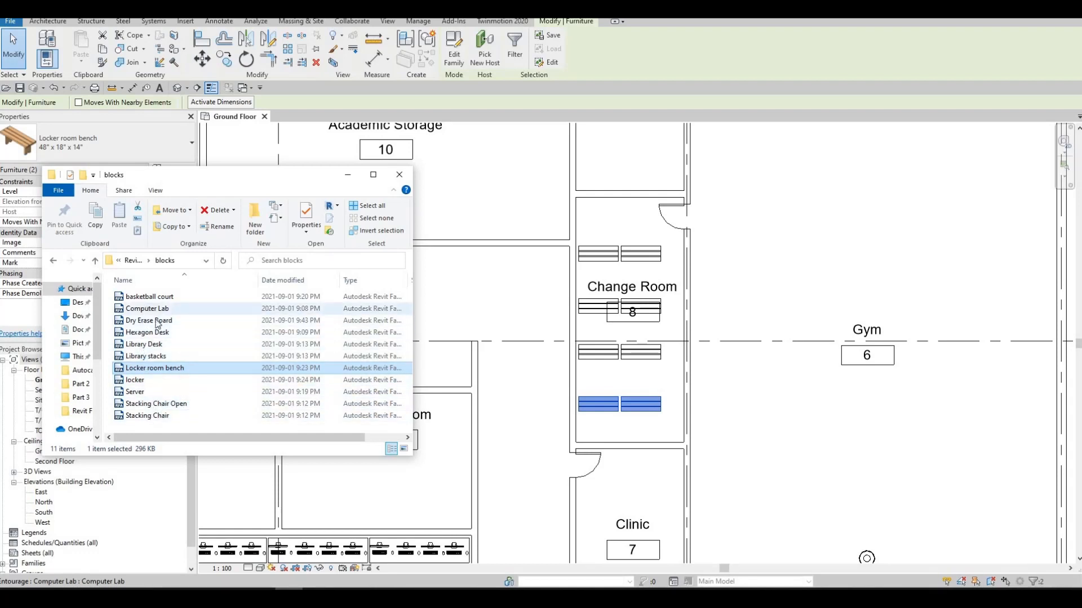
left_click(199, 381)
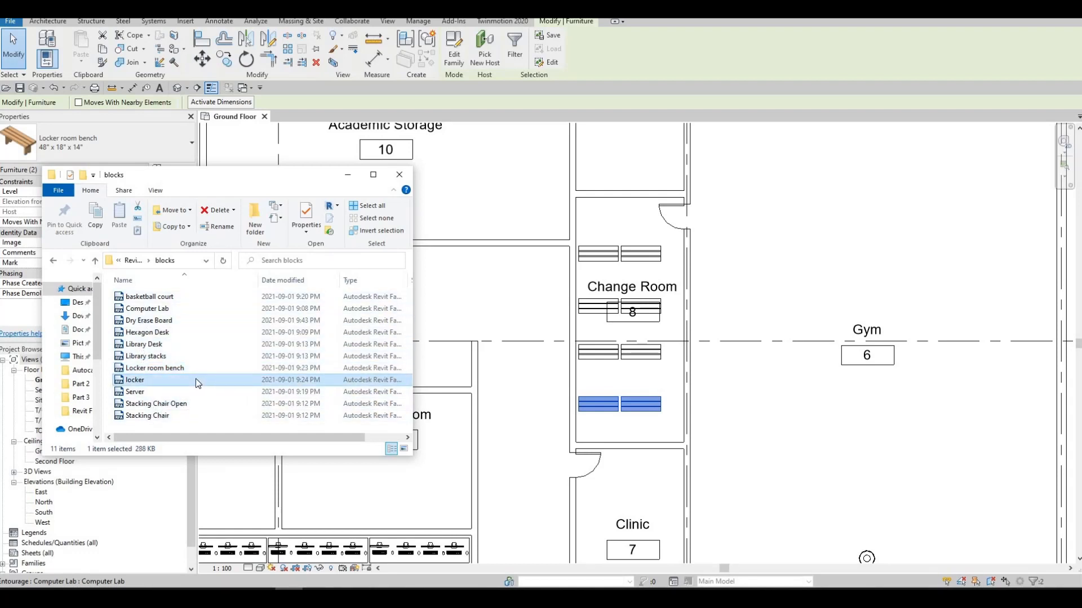
left_click(184, 384)
left_click(160, 381)
left_click_drag(514, 386, 517, 387)
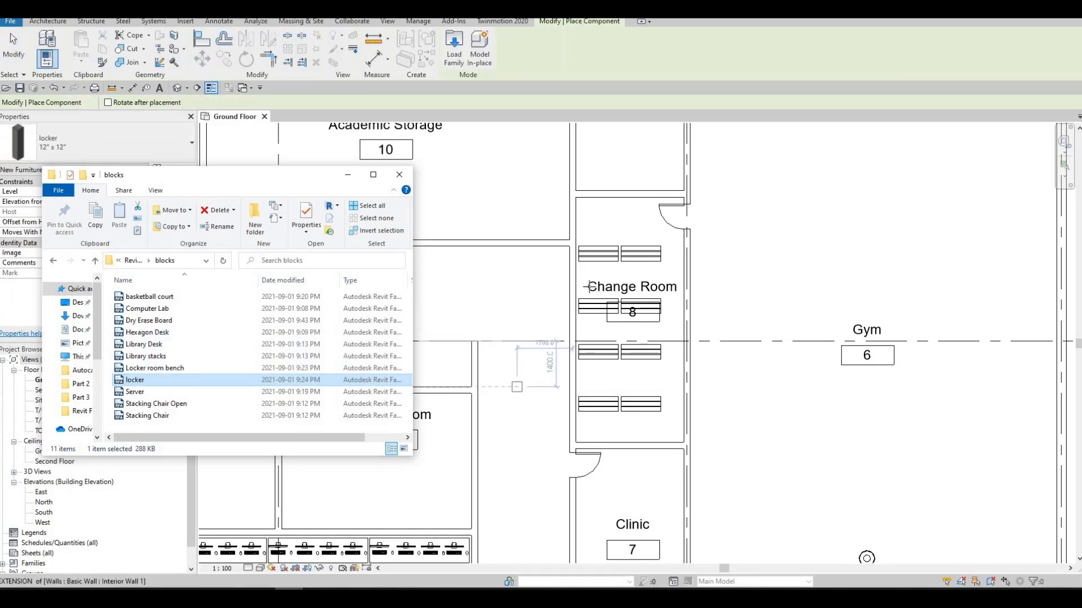
Place one 12" x 12" locker in the upper-left corner of the Change Room and end placement.
scroll(591, 239, "up", 5)
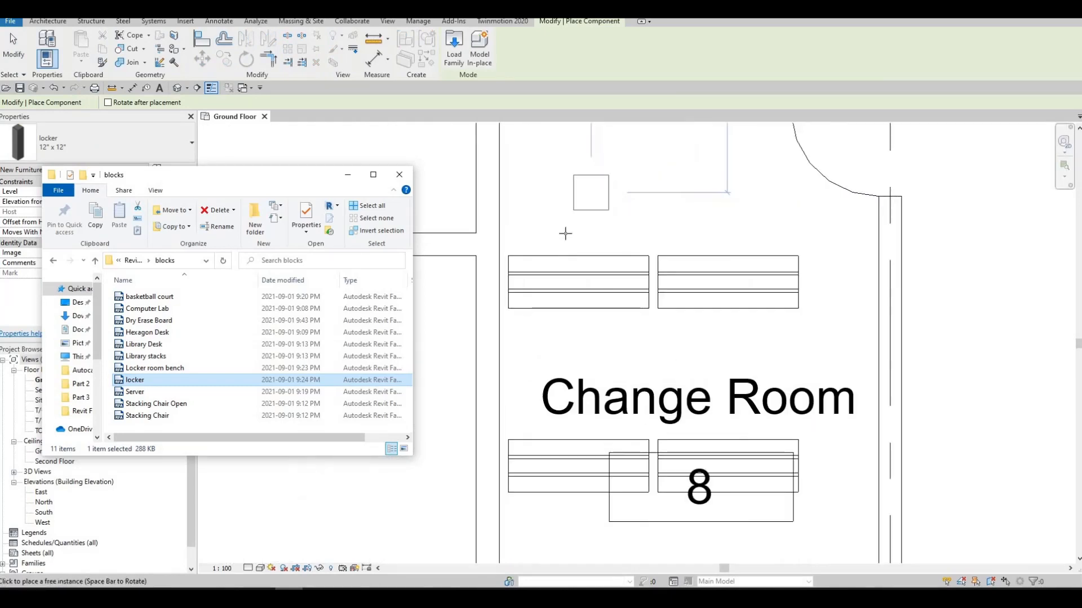
middle_click_drag(565, 290, 553, 443)
scroll(551, 191, "up", 1)
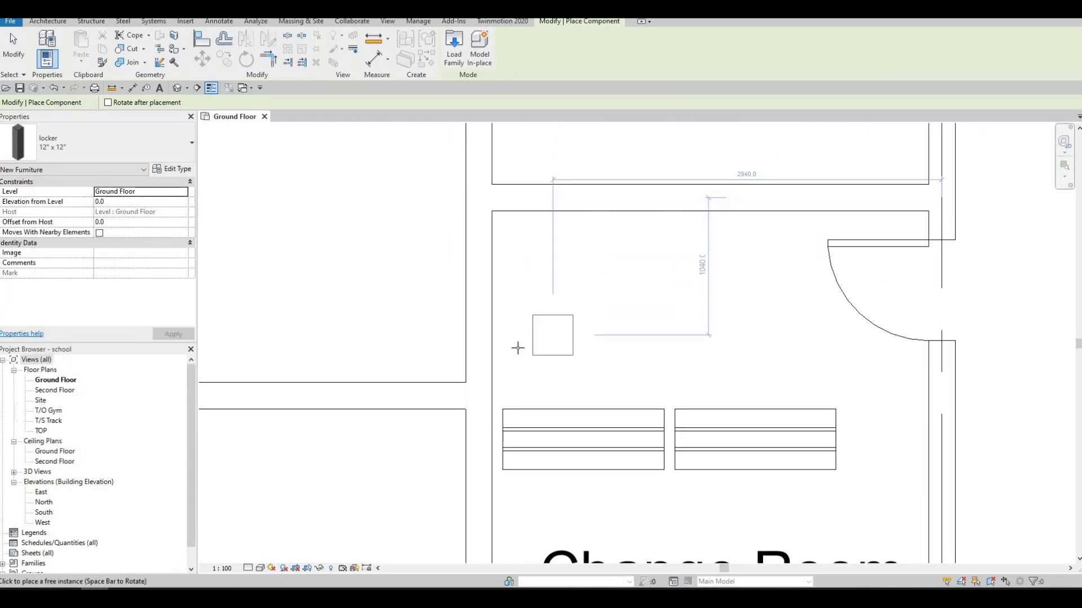
left_click(515, 239)
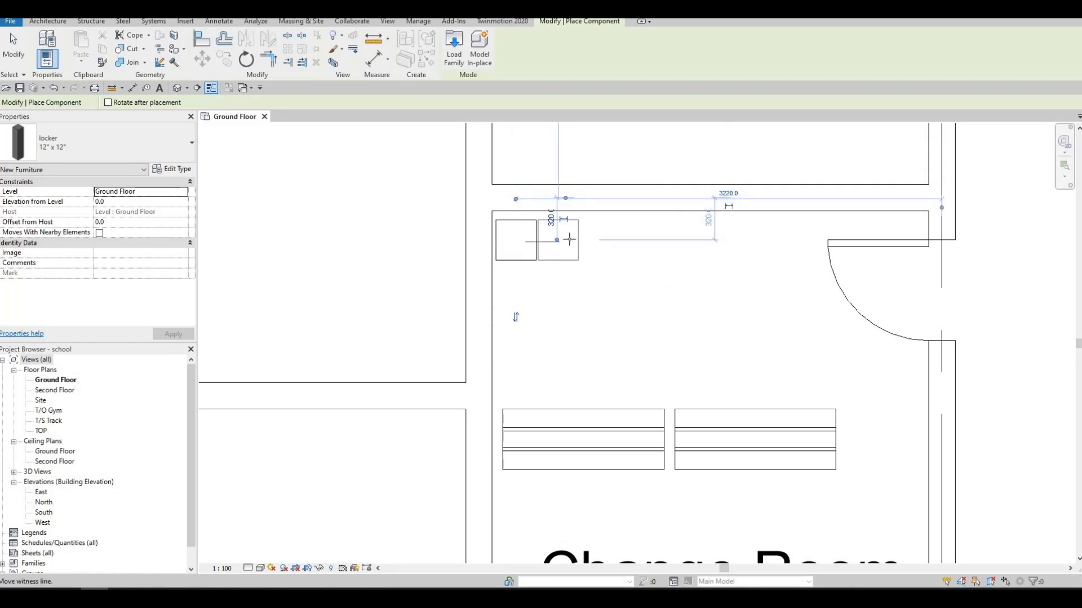
scroll(569, 241, "up", 3)
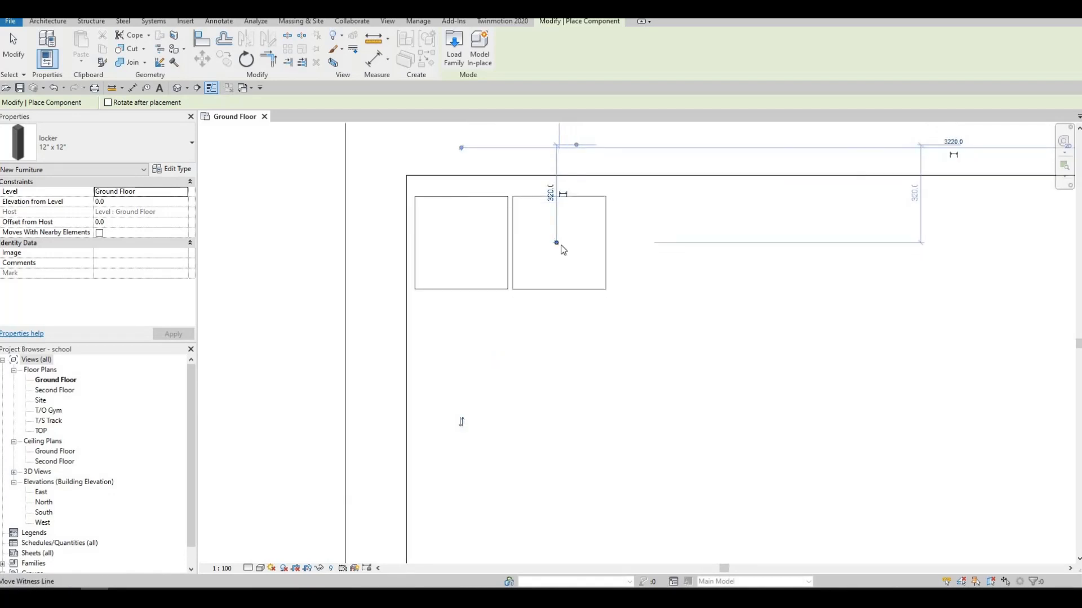
left_click(561, 246)
scroll(562, 248, "up", 2)
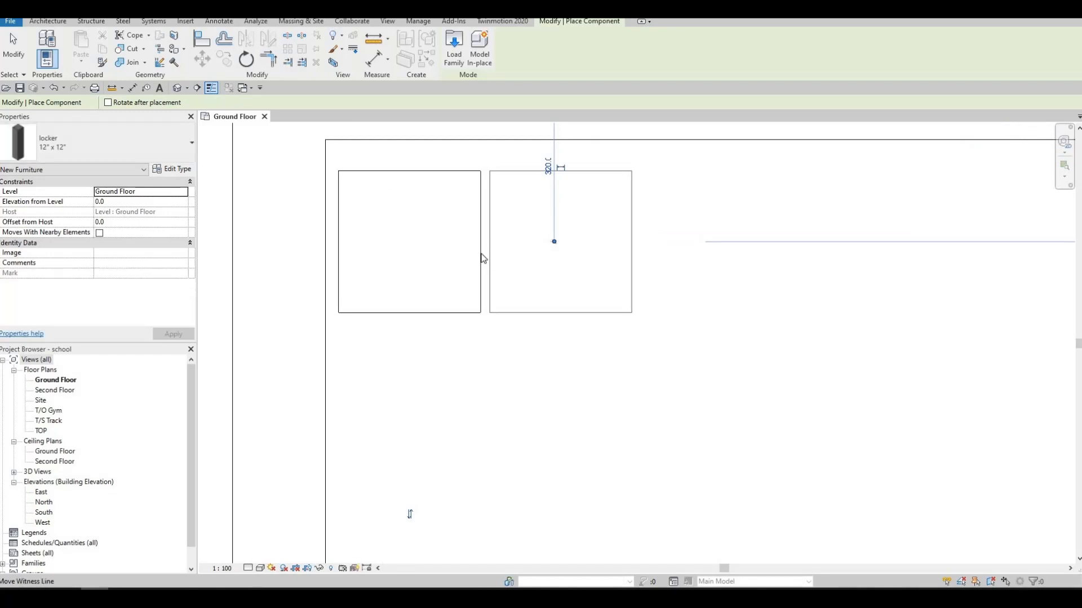
key("Escape")
key("Escape")
Copy the locker edge to edge along the Change Room's upper wall to form a continuous row of seven lockers.
left_click(370, 300)
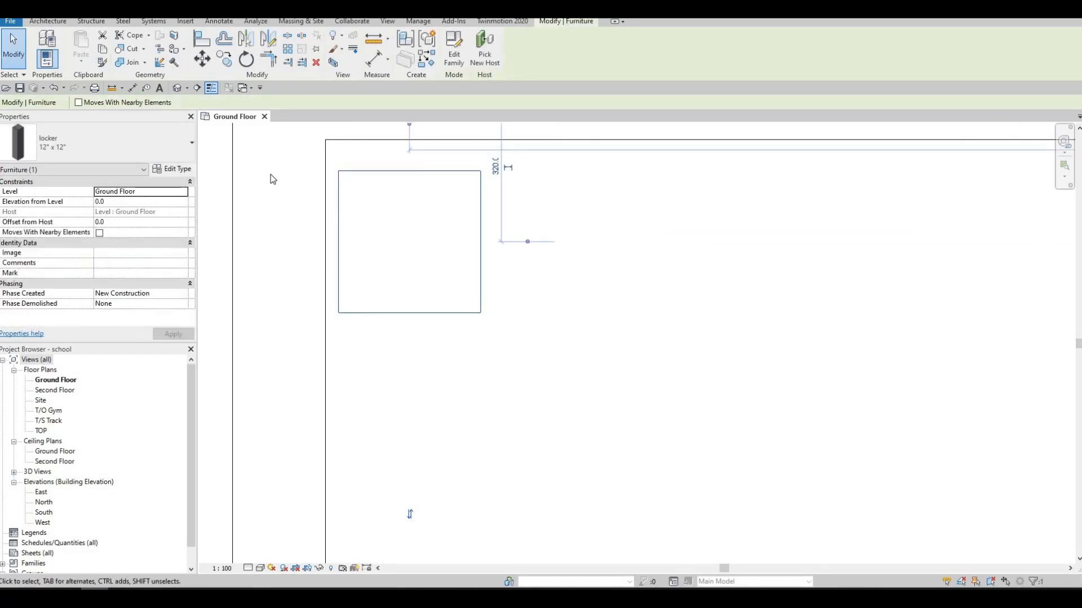
key("c")
key("o")
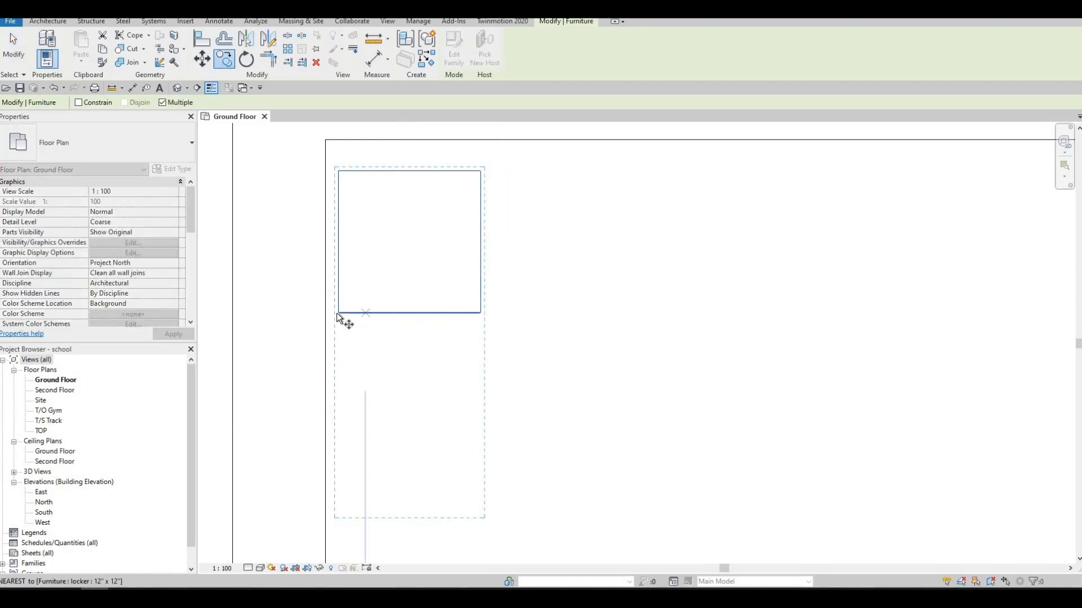
left_click(476, 317)
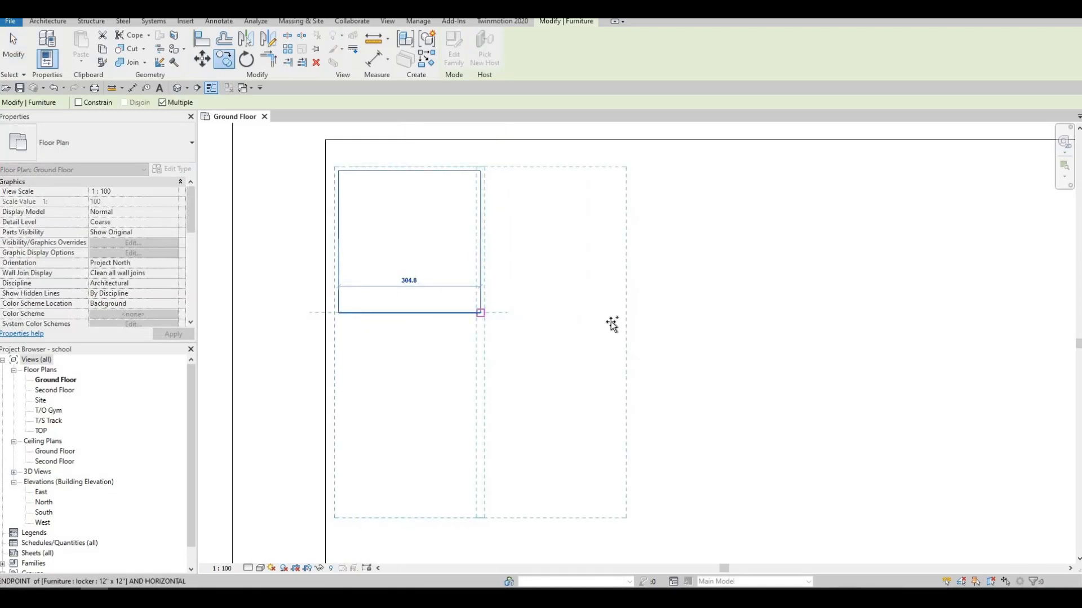
left_click(762, 314)
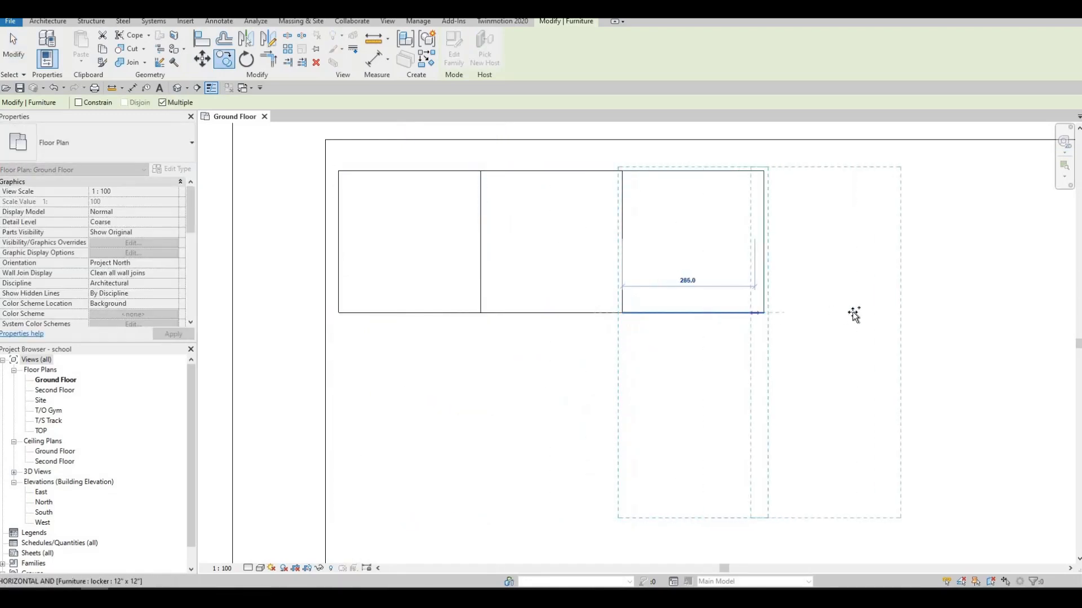
left_click(852, 313)
left_click(907, 314)
middle_click_drag(952, 329, 641, 340)
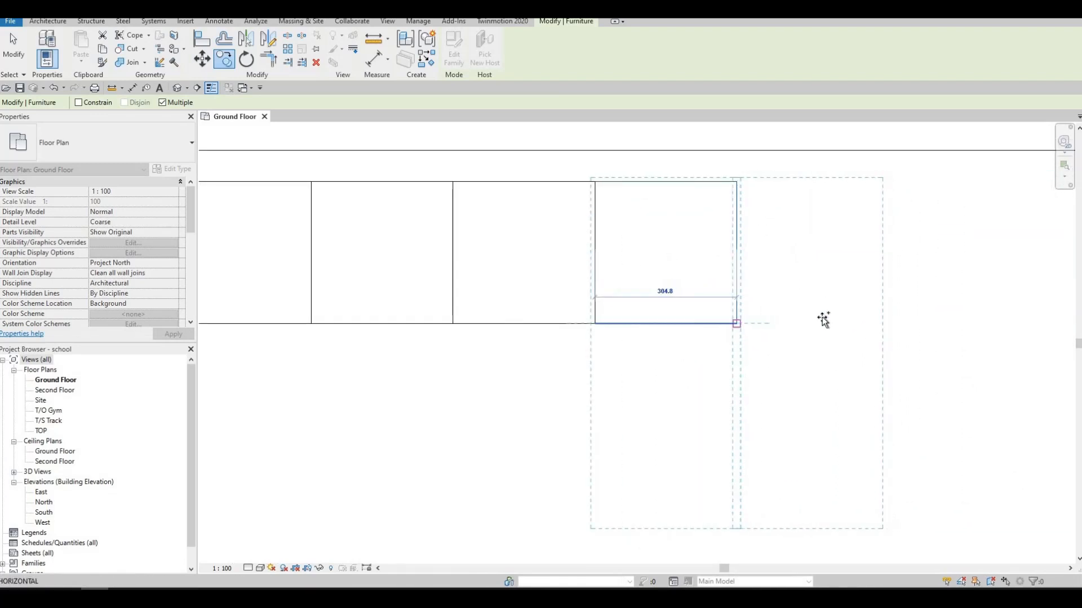
left_click(824, 319)
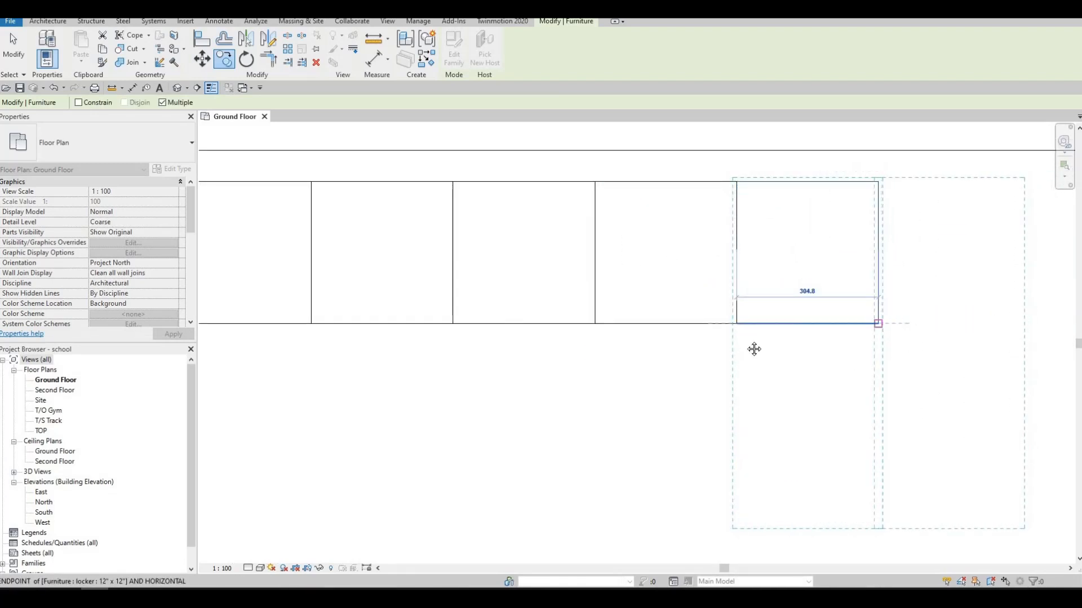
left_click(878, 324)
middle_click_drag(1006, 326, 764, 331)
scroll(763, 331, "down", 3)
middle_click_drag(736, 401, 877, 340)
scroll(856, 327, "down", 4)
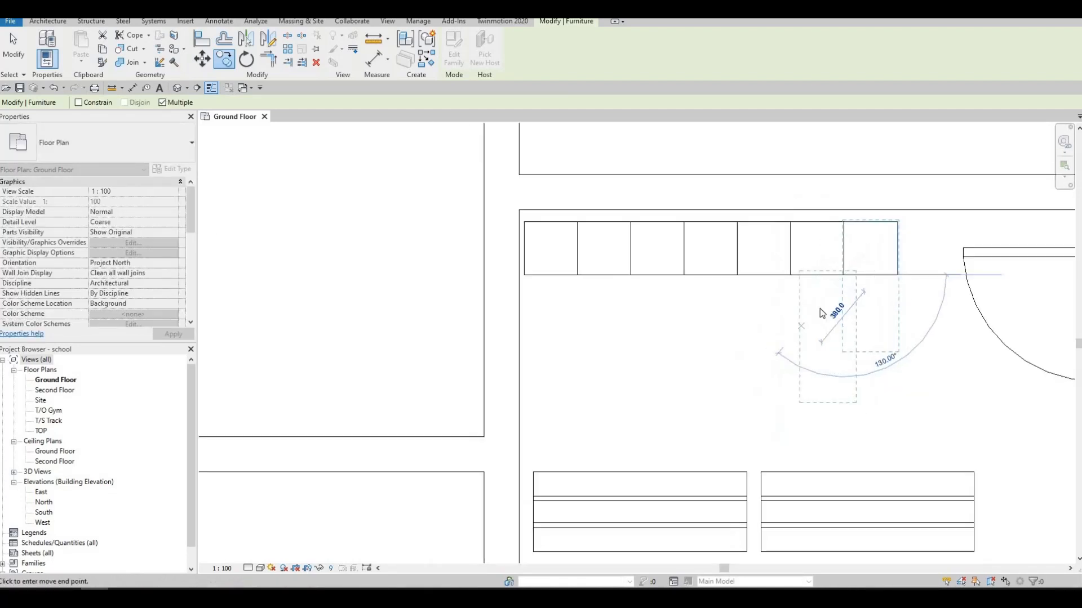
key("Escape")
key("Escape")
Copy the row of seven lockers four times straight down the Change Room, placing one row below each bench pair.
left_click_drag(888, 345, 553, 259)
left_click(205, 60)
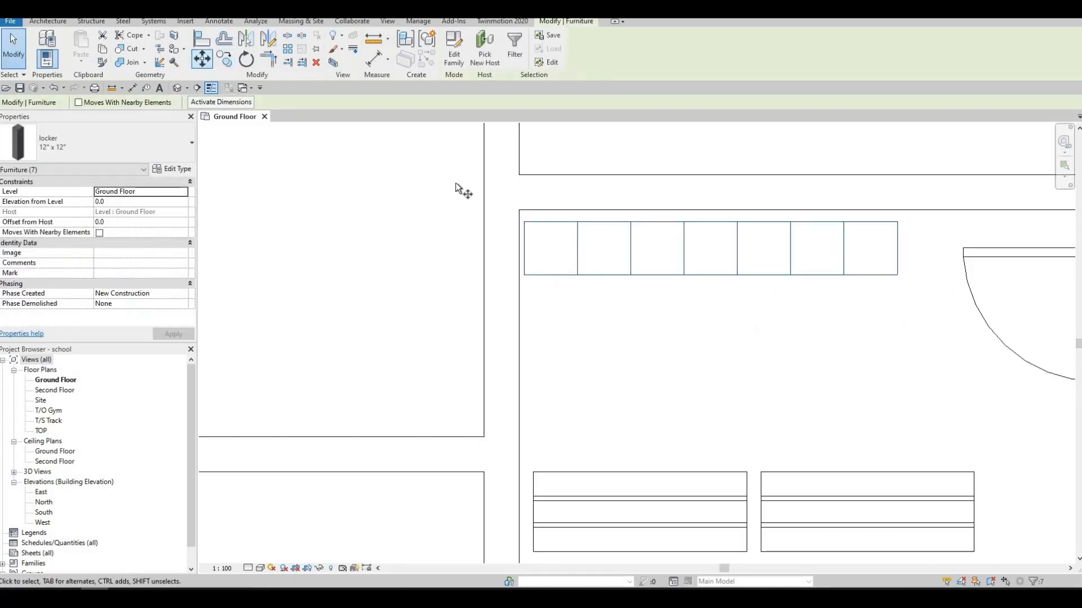
left_click(909, 242)
middle_click_drag(928, 397, 871, 167)
scroll(856, 301, "down", 1)
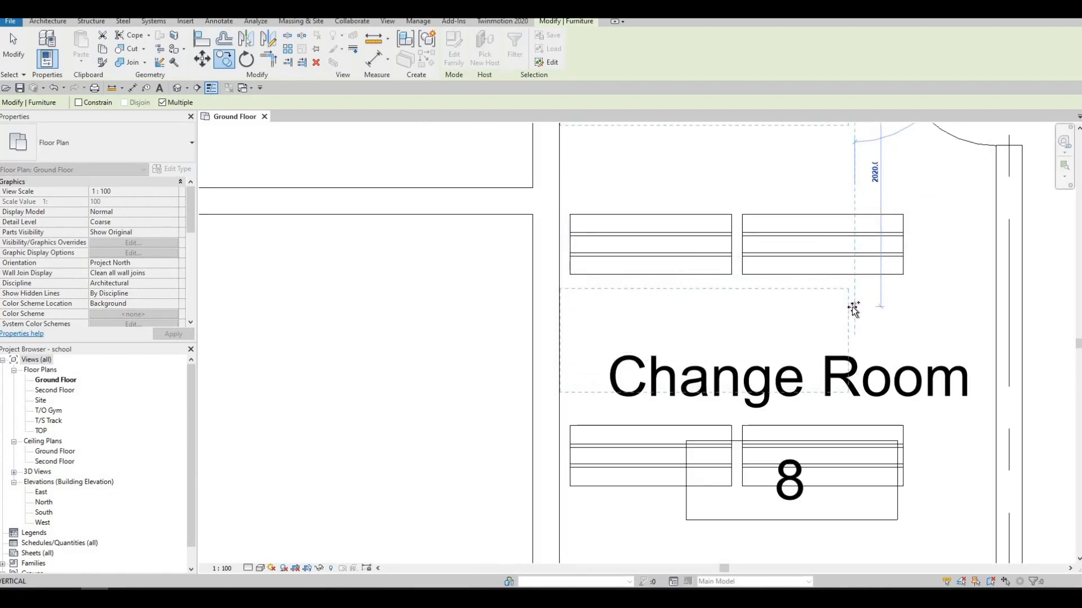
left_click(854, 307)
scroll(838, 510, "down", 1)
middle_click_drag(839, 509, 826, 350)
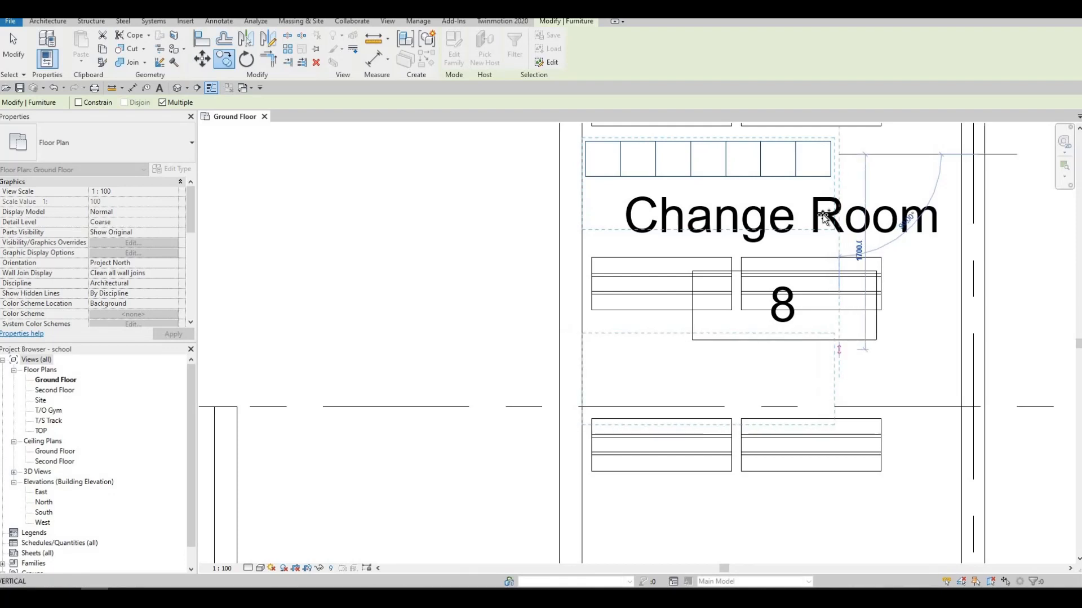
left_click(838, 350)
scroll(834, 386, "up", 1)
middle_click_drag(834, 387, 817, 188)
scroll(818, 189, "down", 1)
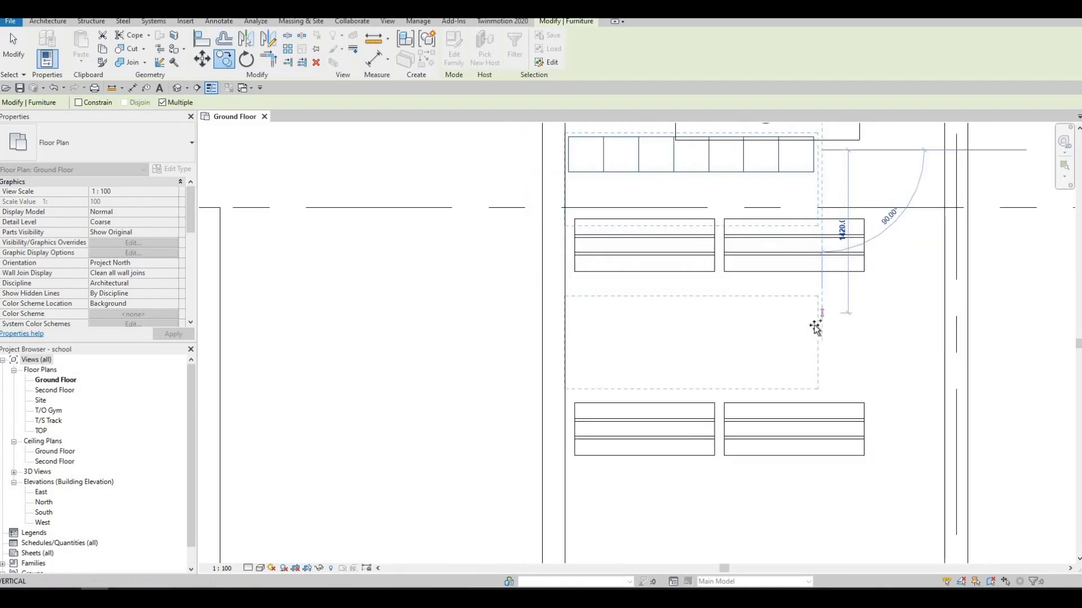
left_click(830, 351)
middle_click_drag(819, 521, 834, 316)
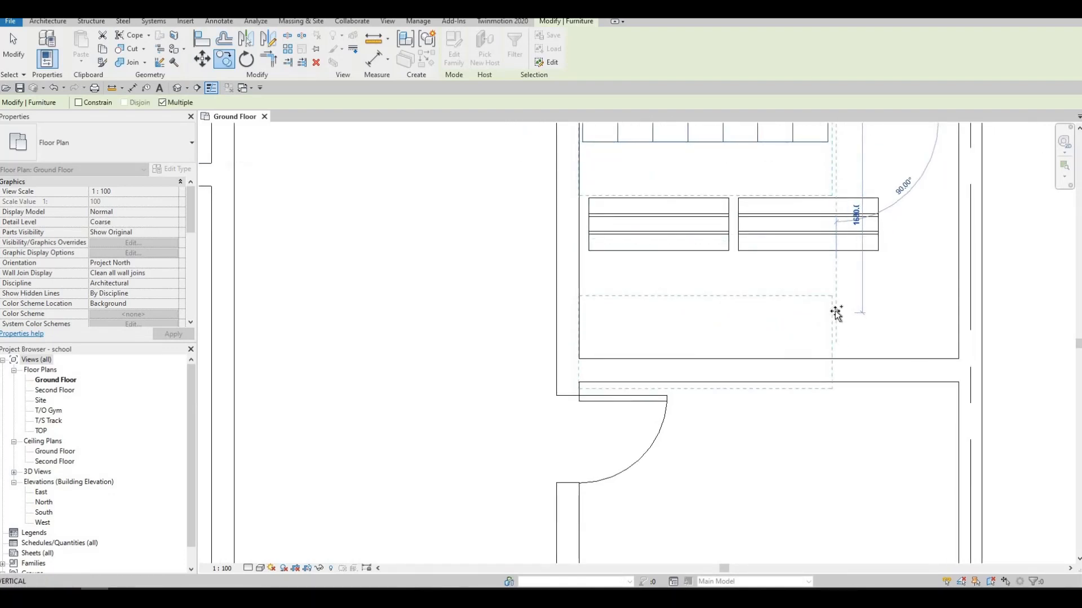
left_click(753, 306)
key("Escape")
key("Escape")
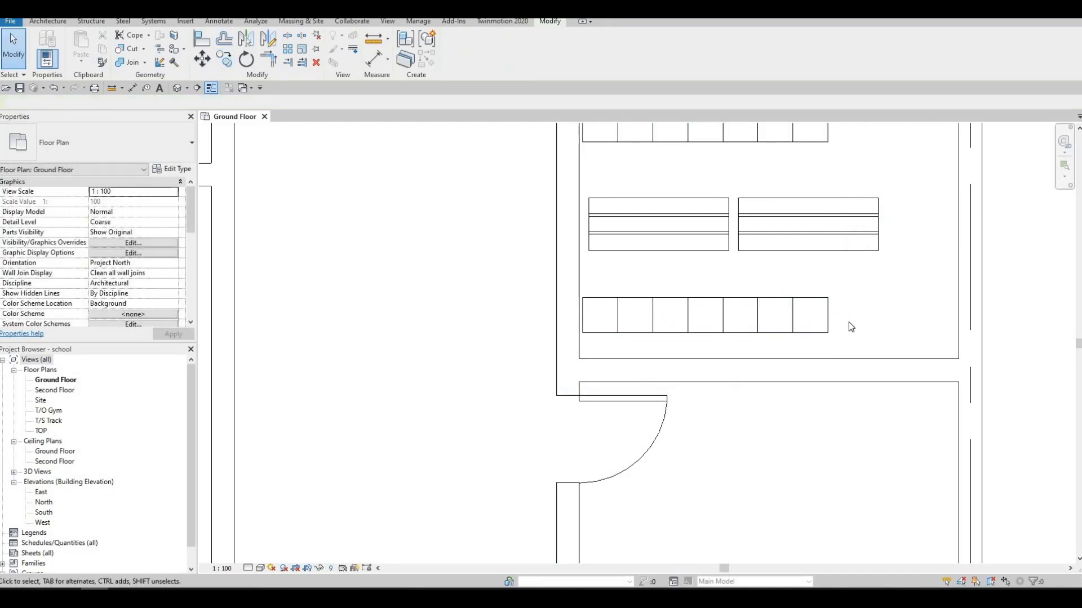
Nudge the lowest row of seven lockers down against the Change Room's lower wall and deselect it.
left_click_drag(522, 277, 846, 357)
key("Down")
key("Down")
key("Down")
key("Down")
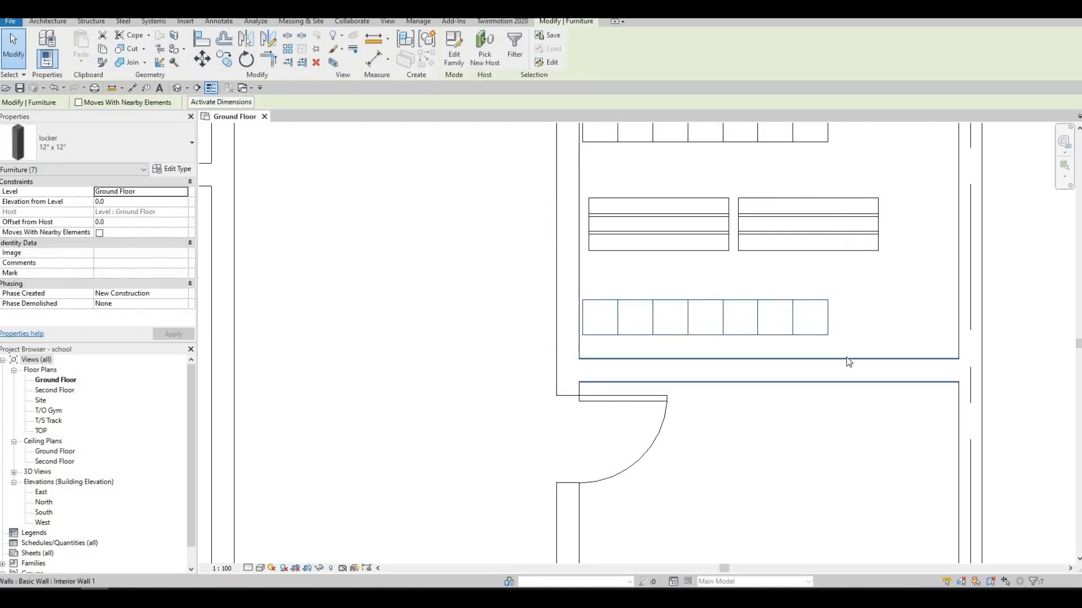
key("Down")
key("Down")
key("Down")
key("Down")
key("Down")
key("Down")
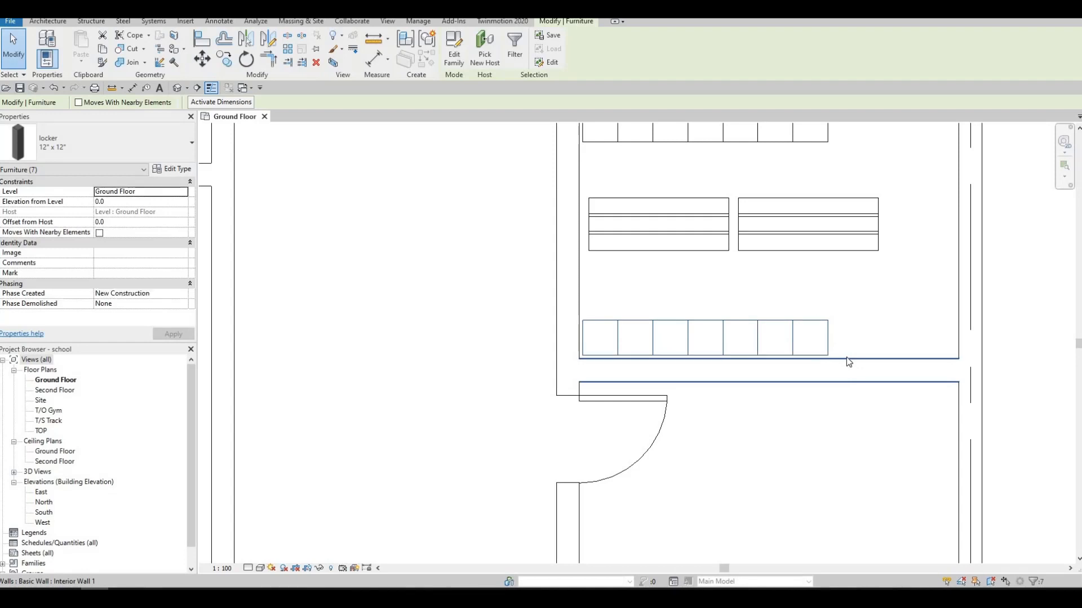
key("Down")
left_click(847, 450)
Nudge the lowest pair of benches down toward the bottom lockers and left toward the wall, and deselect them.
middle_click_drag(752, 251, 714, 526)
middle_click_drag(725, 336, 739, 269)
middle_click_drag(873, 402, 862, 330)
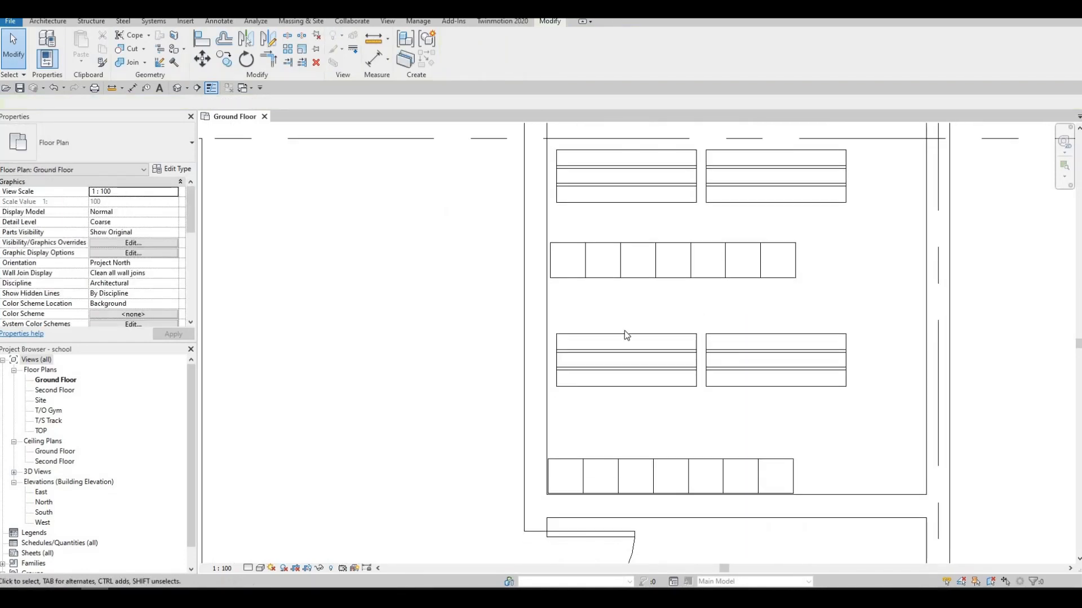
left_click(612, 334)
key("Down")
key("Down")
key("Down")
key("Down")
key("Down")
key("Down")
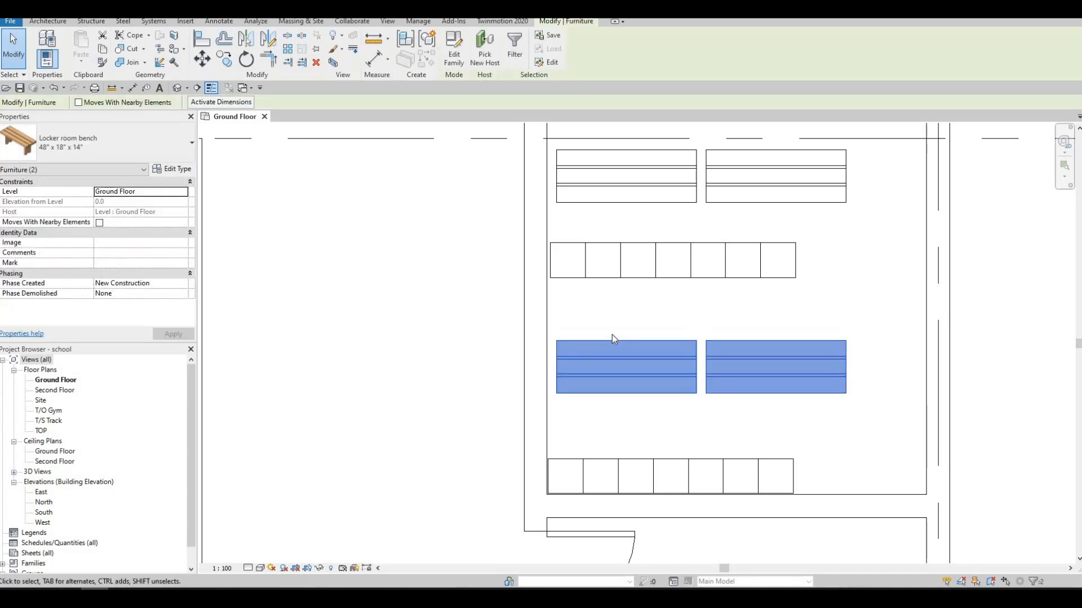
key("Left")
key("Left")
key("Down")
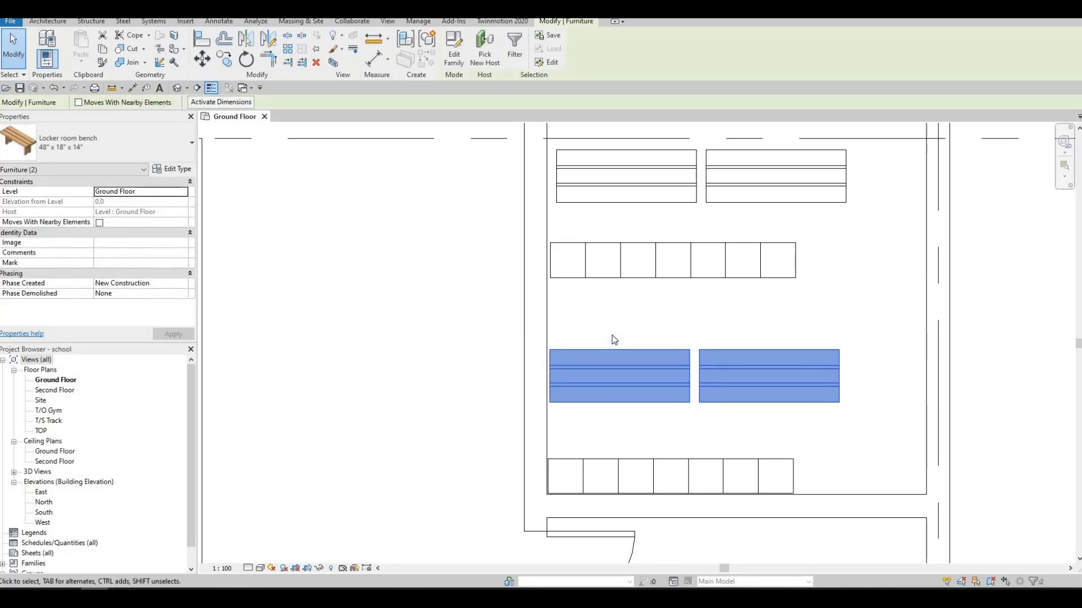
left_click(637, 408)
Nudge the locker row between the two lowest bench pairs down slightly and deselect it.
middle_click_drag(559, 228, 532, 308)
left_click_drag(833, 386, 529, 316)
key("Down")
key("Down")
key("Down")
key("Down")
key("Down")
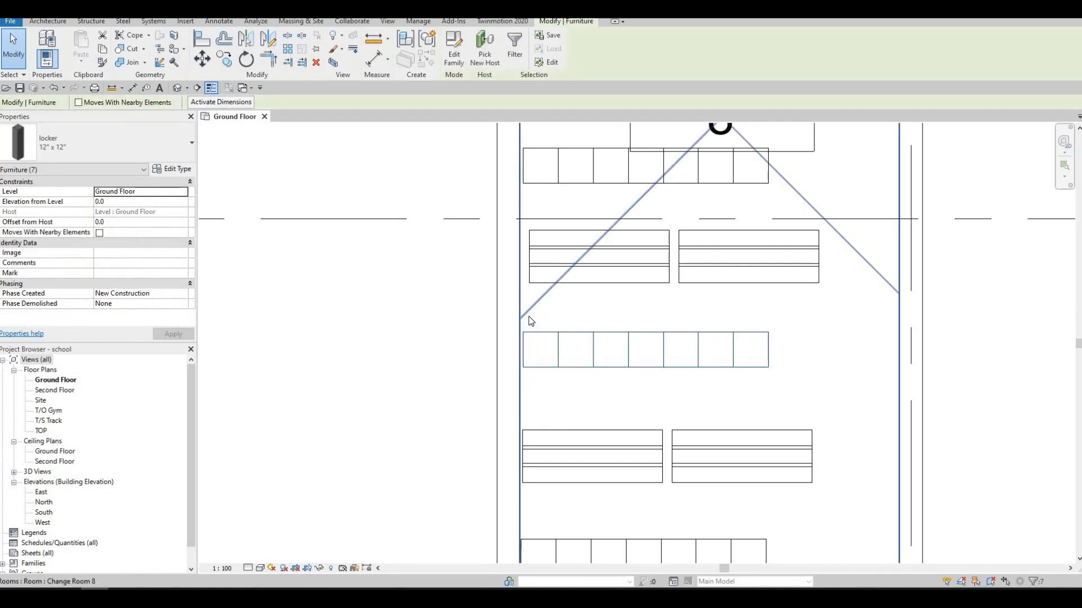
left_click(738, 313)
Nudge the pair of benches overlapping the Change Room tag up and left against the wall, and deselect them.
middle_click_drag(673, 234, 637, 408)
scroll(637, 408, "down", 1)
middle_click_drag(587, 301, 601, 255)
scroll(601, 256, "down", 1)
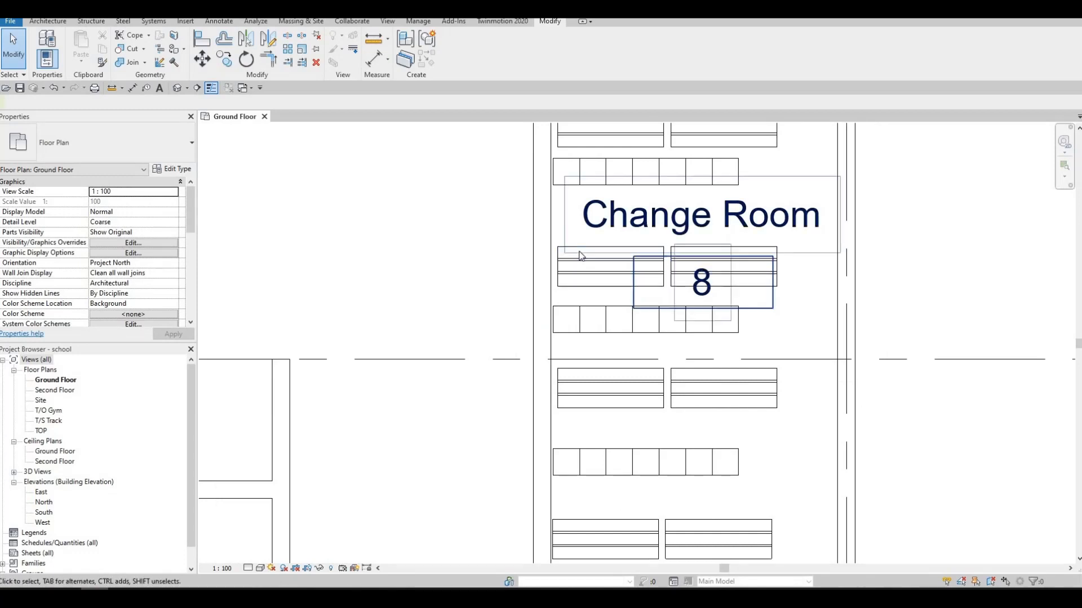
left_click(582, 250)
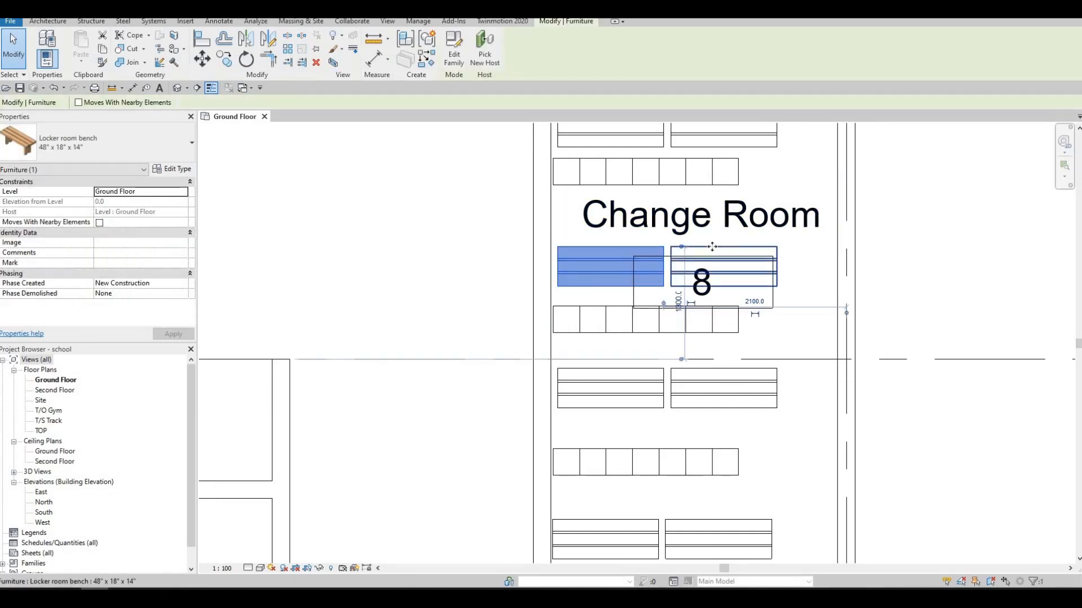
left_click(712, 247, "ctrl")
key("Up")
key("Up")
key("Up")
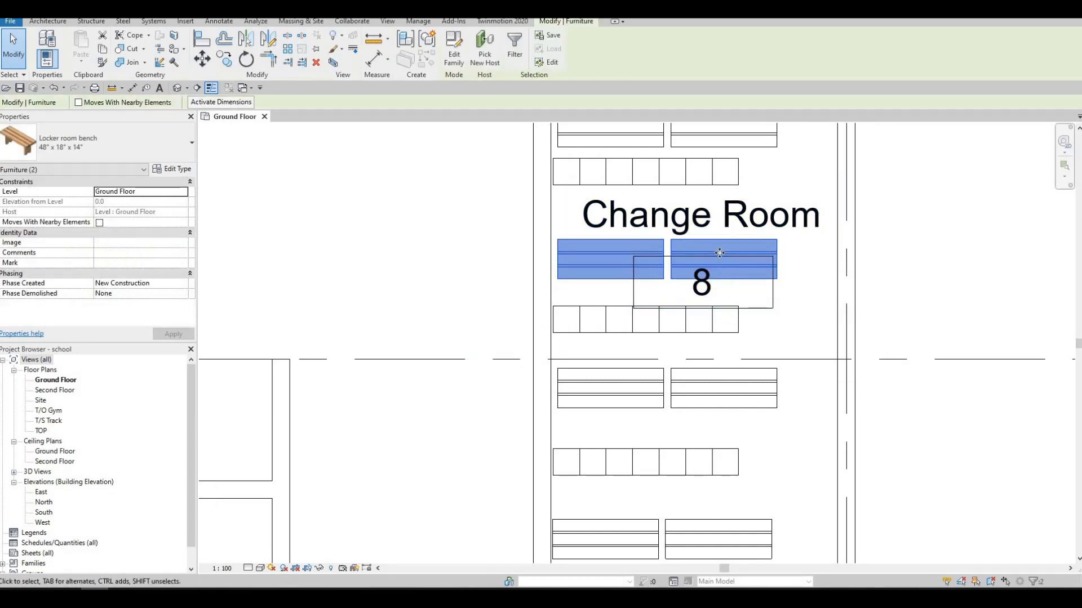
key("Left")
key("Left")
key("Left")
key("Up")
key("Up")
key("Up")
key("Up")
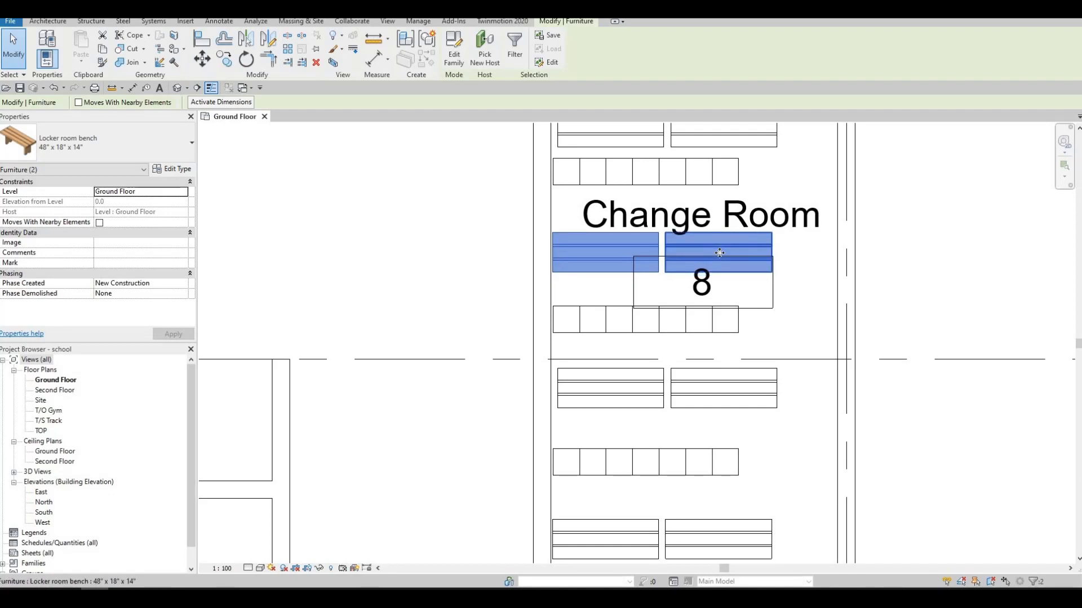
key("Escape")
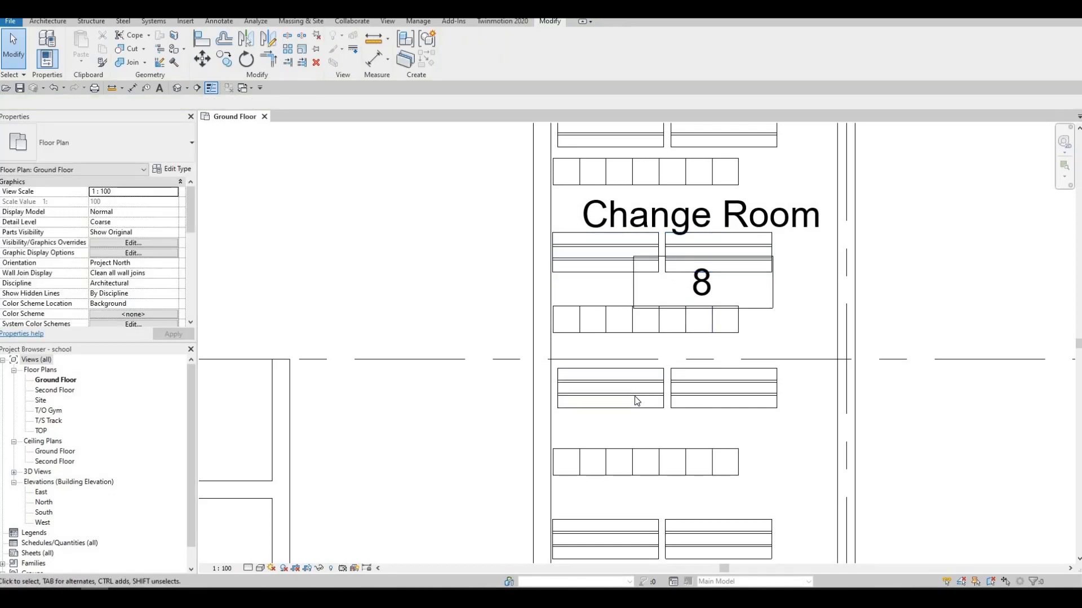
Nudge the next pair of benches below the Change Room tag left toward the wall and deselect them.
left_click_drag(794, 428, 633, 396)
key("Left")
key("Left")
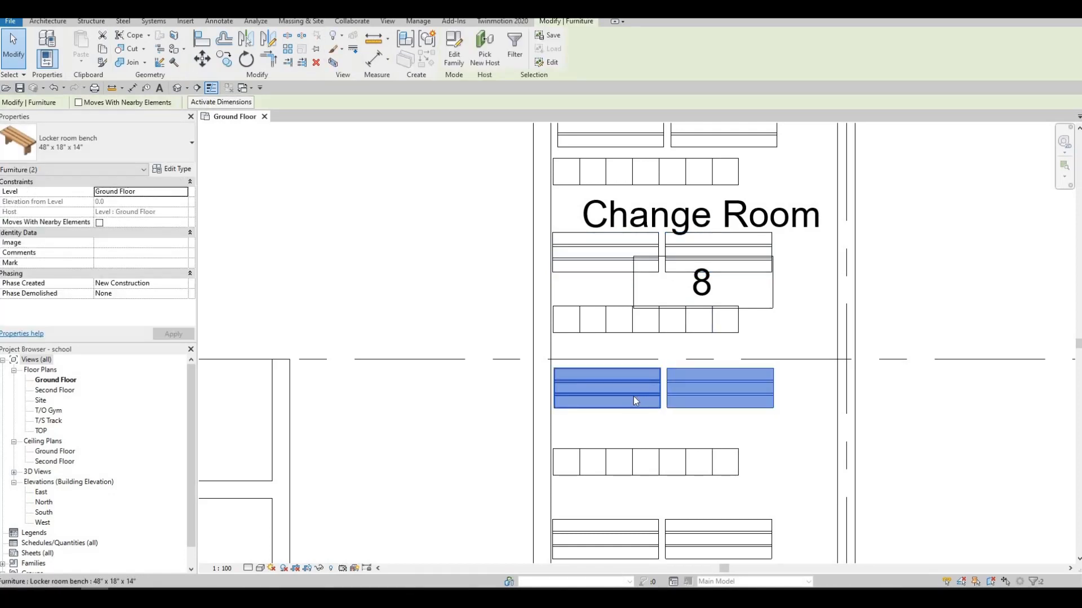
left_click(802, 298)
Nudge the uppermost pair of Change Room benches up between the two locker rows and left to the wall, and deselect them.
middle_click_drag(784, 145, 759, 272)
left_click_drag(759, 272, 573, 229)
key("Up")
key("Up")
key("Up")
key("Up")
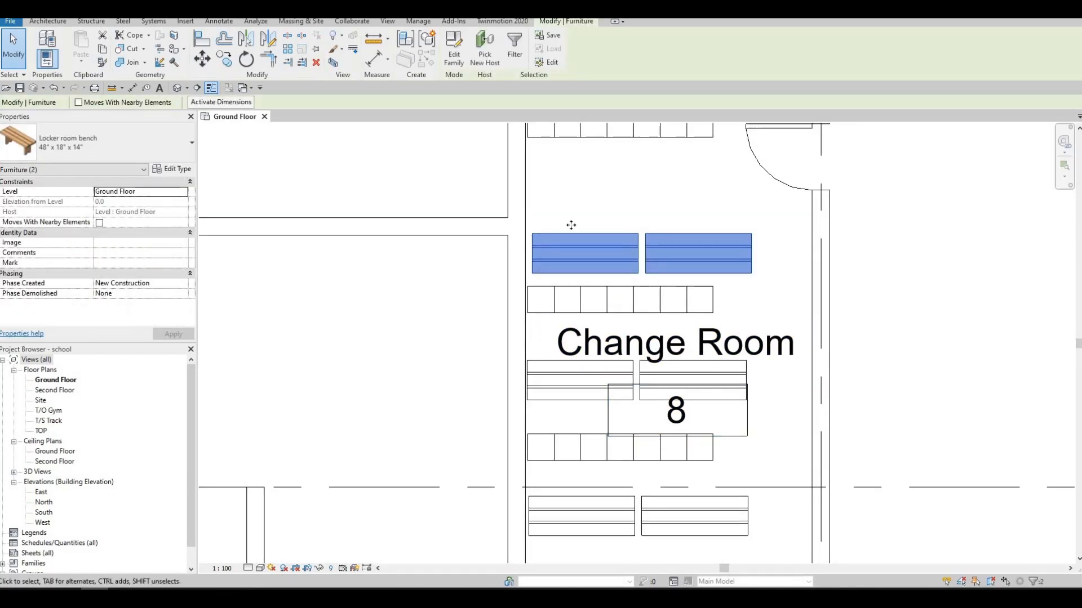
key("Up")
key("Up")
key("Up")
key("Up")
key("Up")
key("Up")
key("Up")
key("Up")
key("Up")
key("Up")
key("Up")
key("Up")
key("Up")
key("Up")
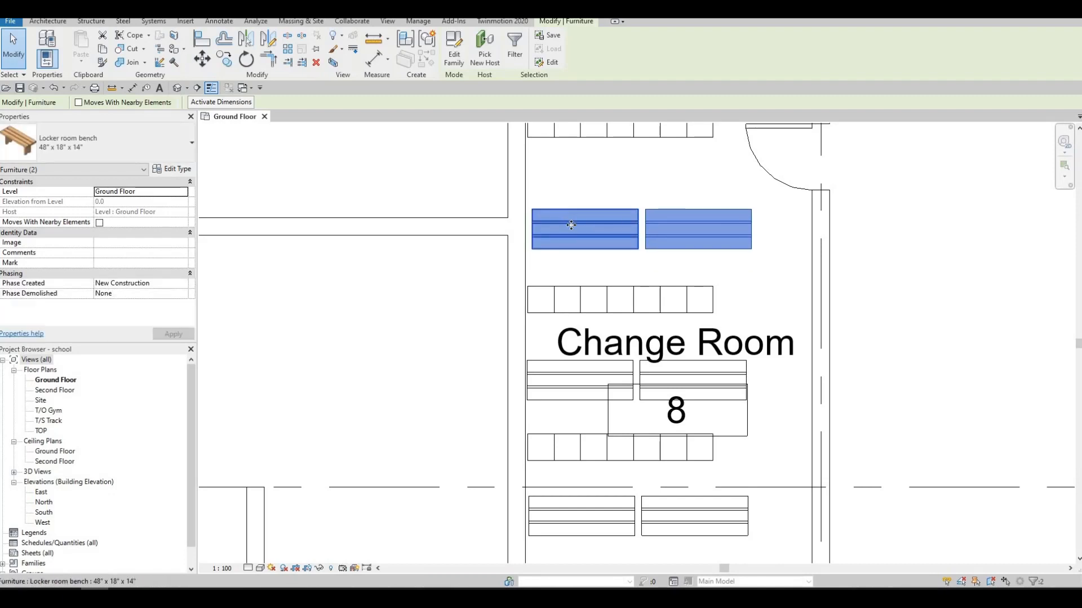
key("Left")
key("Left")
key("Left")
key("Up")
key("Up")
key("Up")
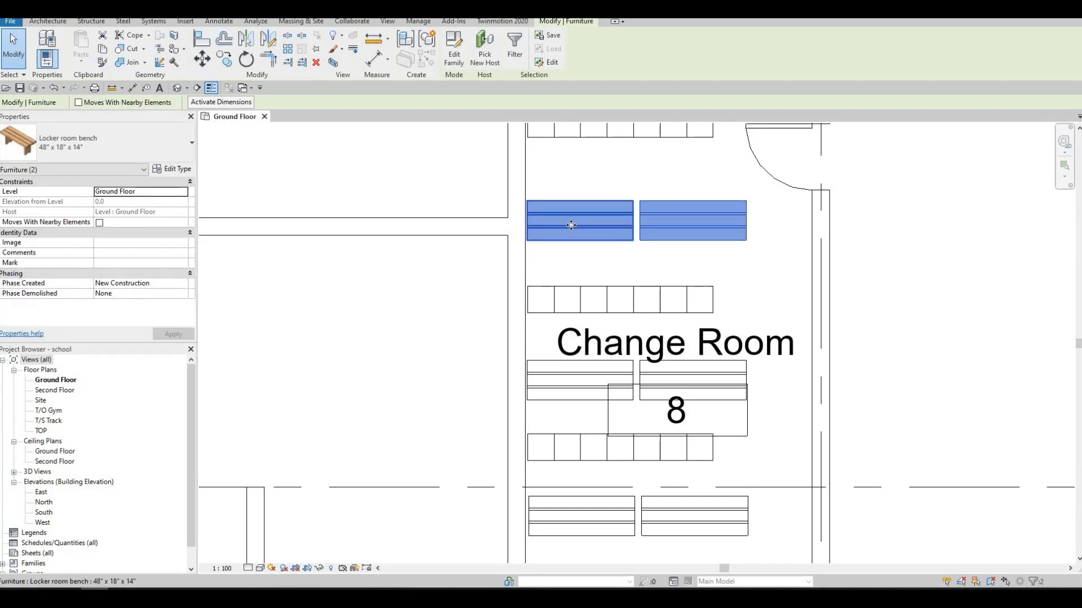
left_click(455, 263)
Copy the top row of seven Change Room lockers to the corridor wall beside the door of JK/SK room 20.
scroll(455, 263, "down", 1)
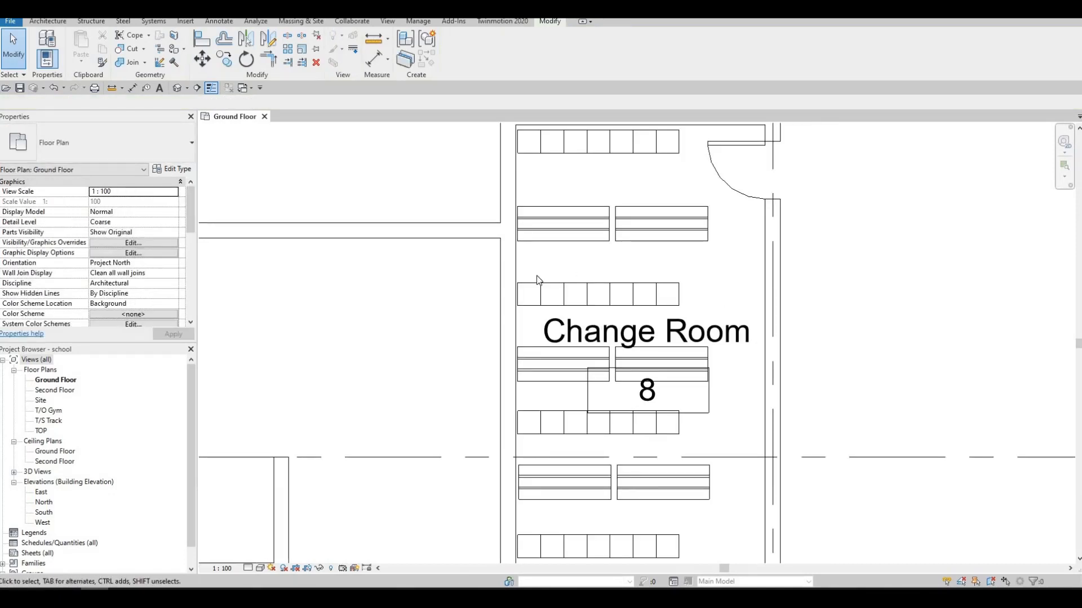
left_click_drag(533, 277, 530, 277)
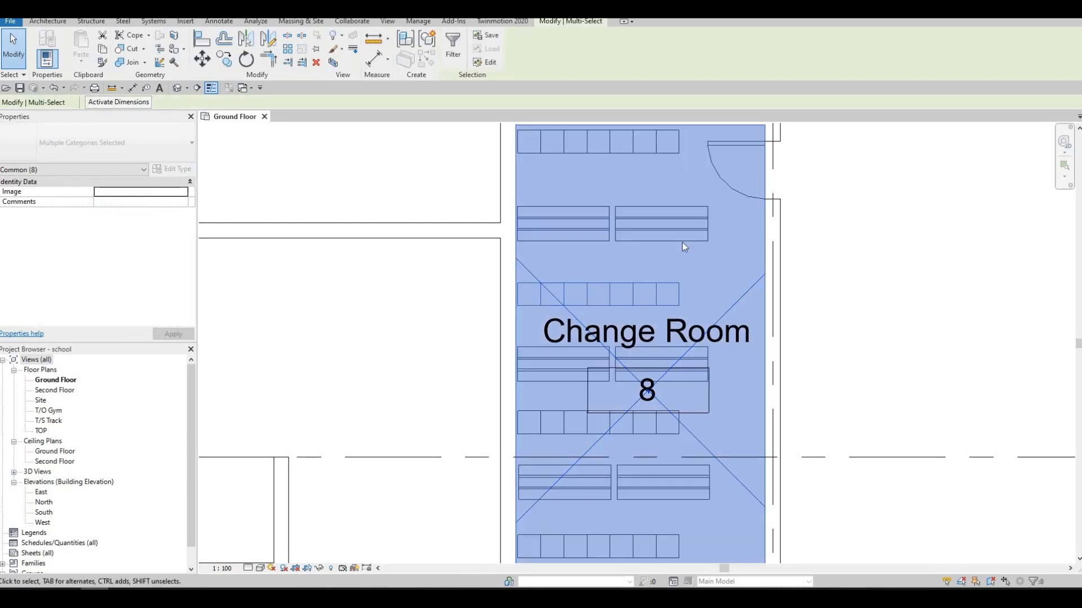
middle_click_drag(680, 179, 682, 243)
left_click_drag(682, 243, 531, 209)
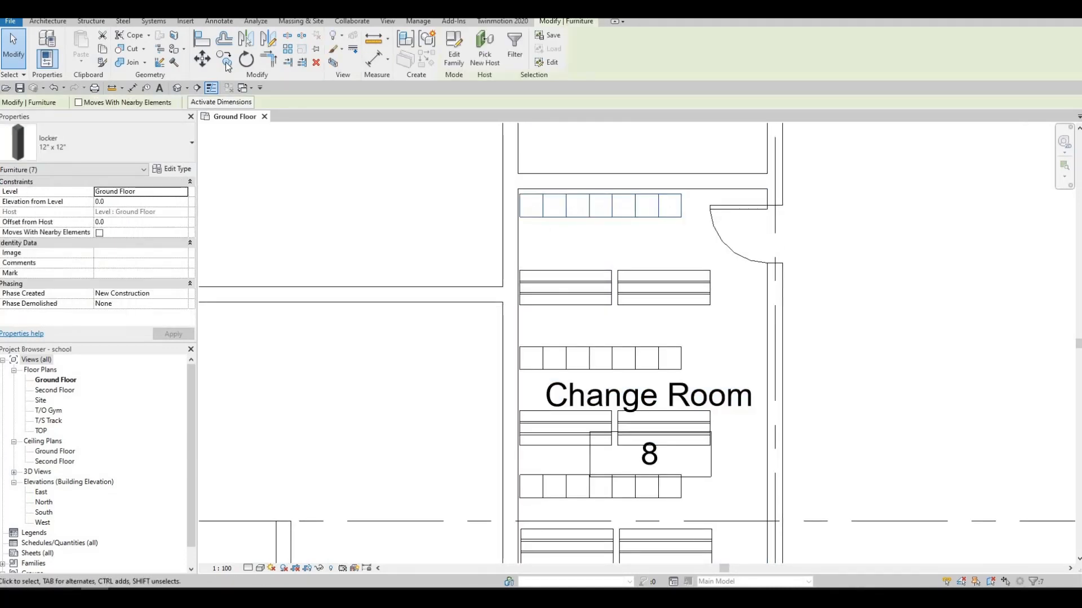
key("c")
key("o")
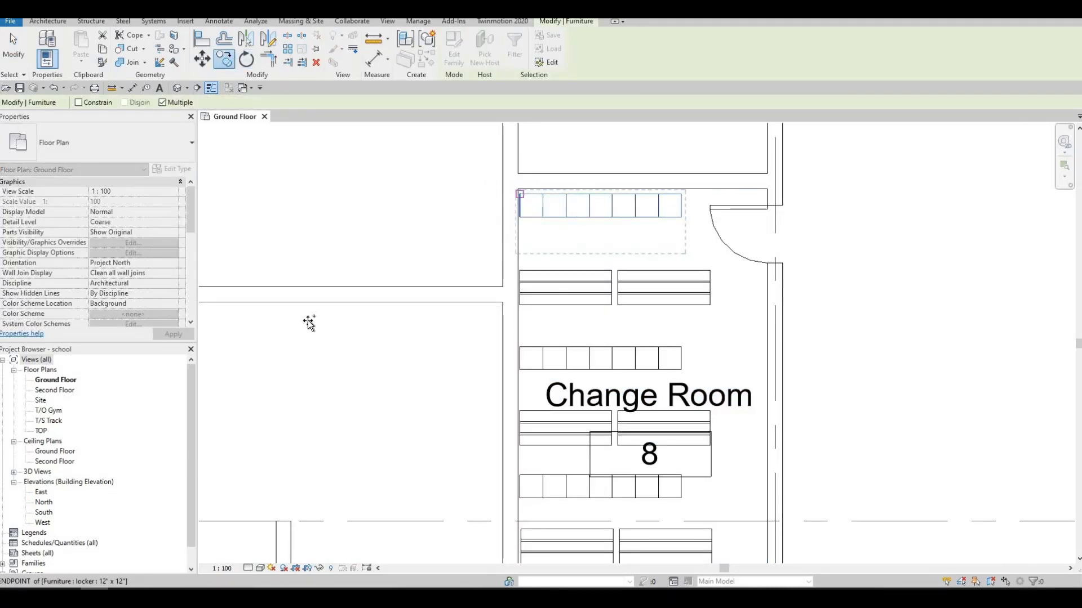
scroll(497, 307, "down", 2)
middle_click_drag(470, 379, 575, 299)
scroll(575, 299, "down", 2)
middle_click_drag(375, 378, 611, 263)
scroll(611, 263, "down", 2)
middle_click_drag(383, 356, 720, 208)
scroll(456, 396, "down", 2)
middle_click_drag(425, 337, 588, 236)
scroll(589, 237, "down", 1)
middle_click_drag(548, 350, 636, 196)
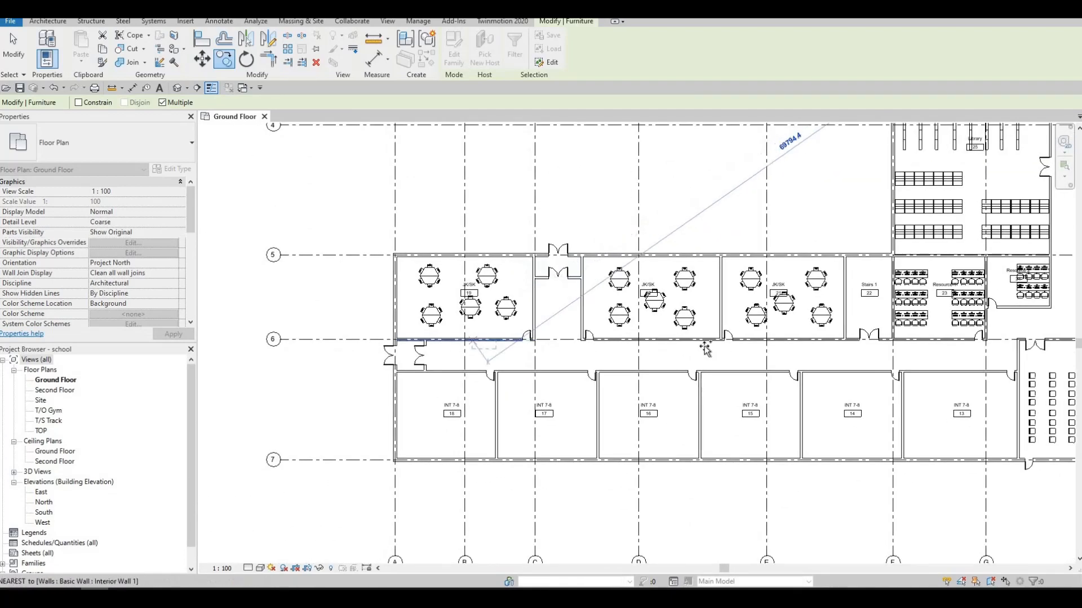
scroll(693, 341, "up", 3)
scroll(620, 324, "up", 3)
scroll(586, 315, "up", 2)
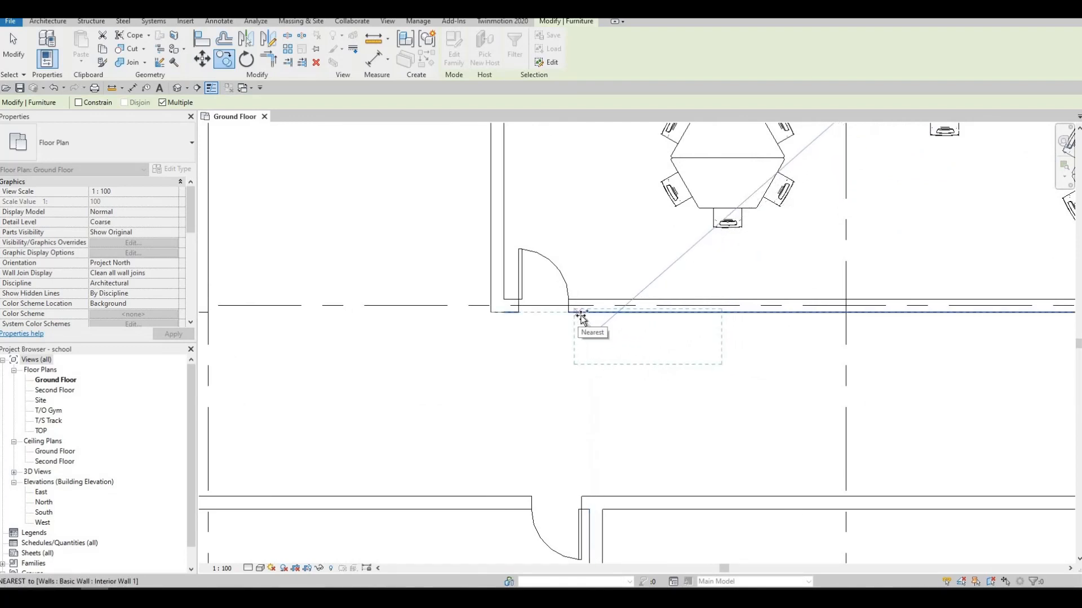
left_click(581, 314)
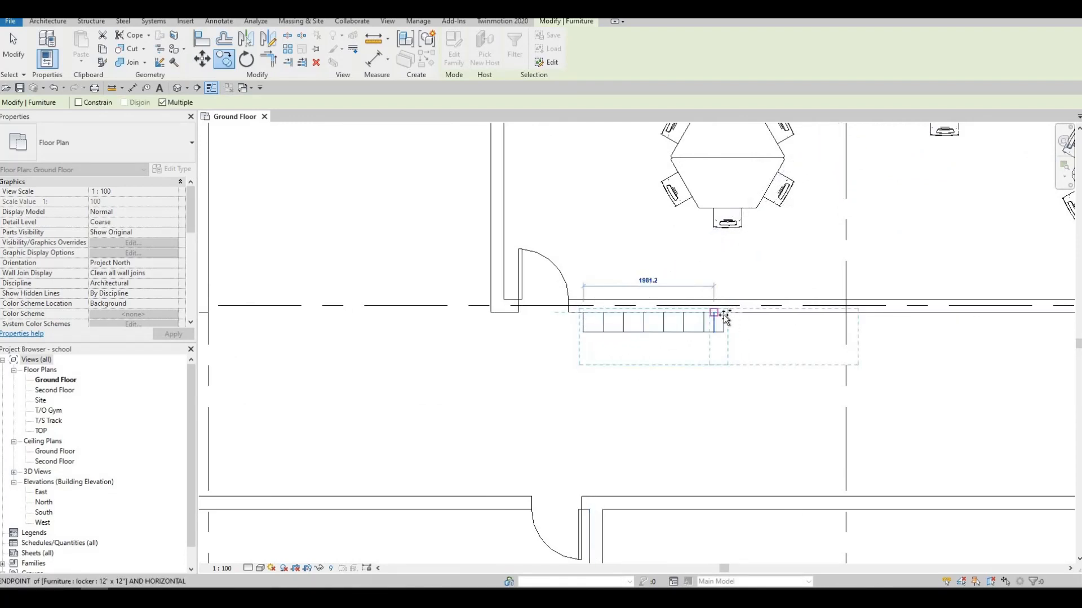
Copy the row of seven lockers five more times end to end along the corridor wall of JK/SK room 20.
left_click(726, 314)
middle_click_drag(837, 314, 527, 333)
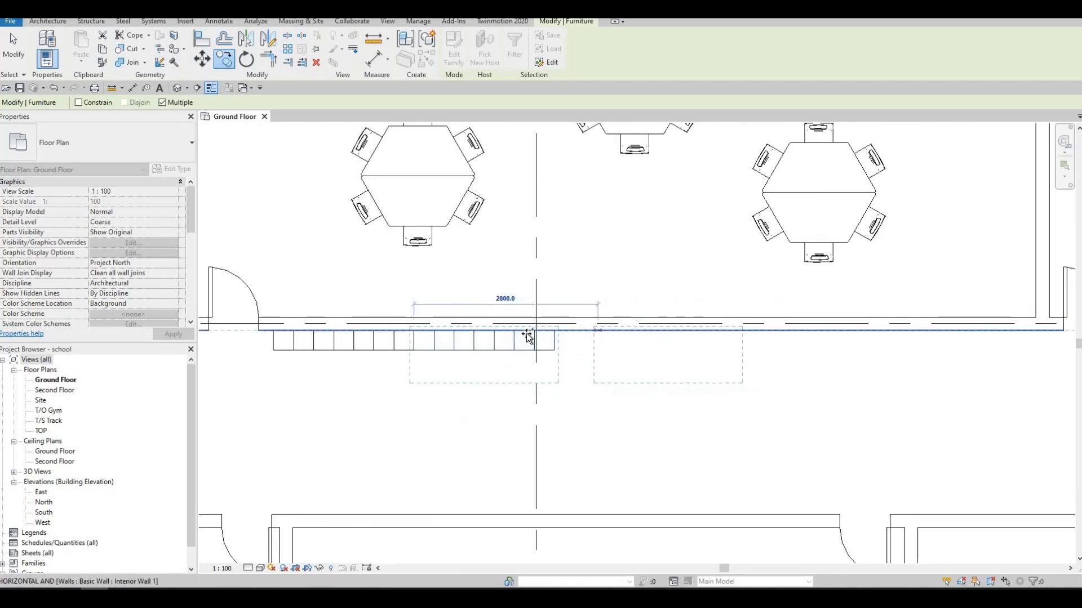
scroll(526, 337, "up", 3)
middle_click_drag(605, 337, 525, 336)
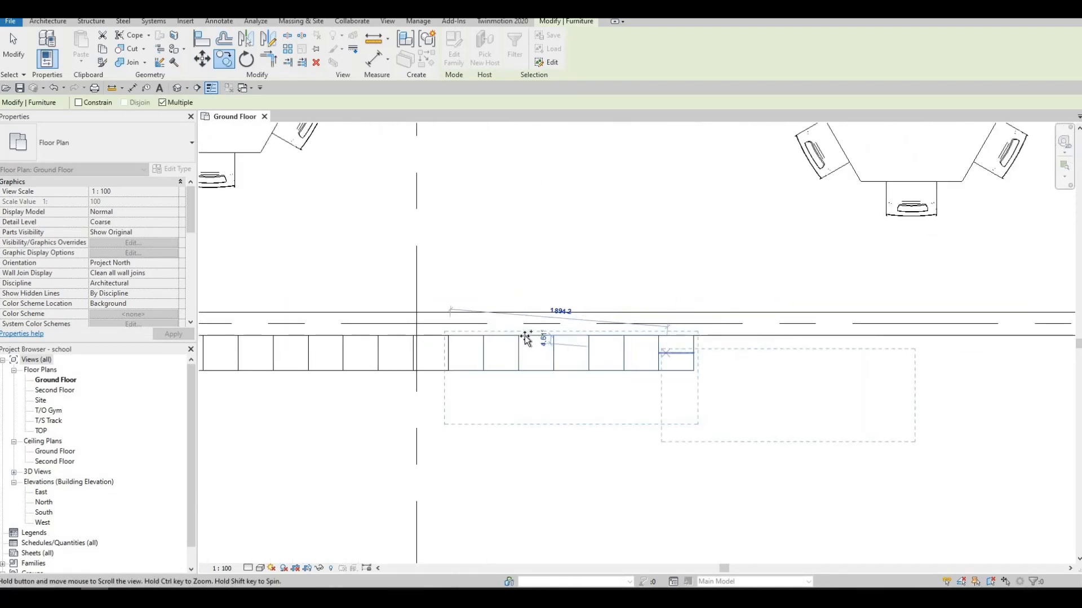
left_click(526, 336)
middle_click_drag(783, 348, 733, 339)
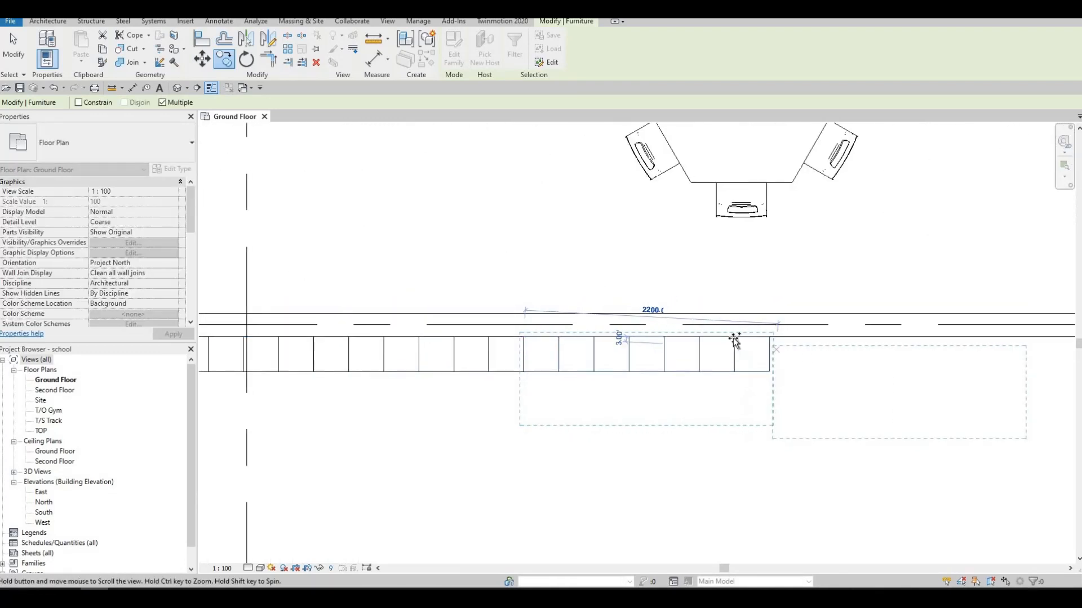
left_click(730, 338)
middle_click_drag(824, 351, 613, 349)
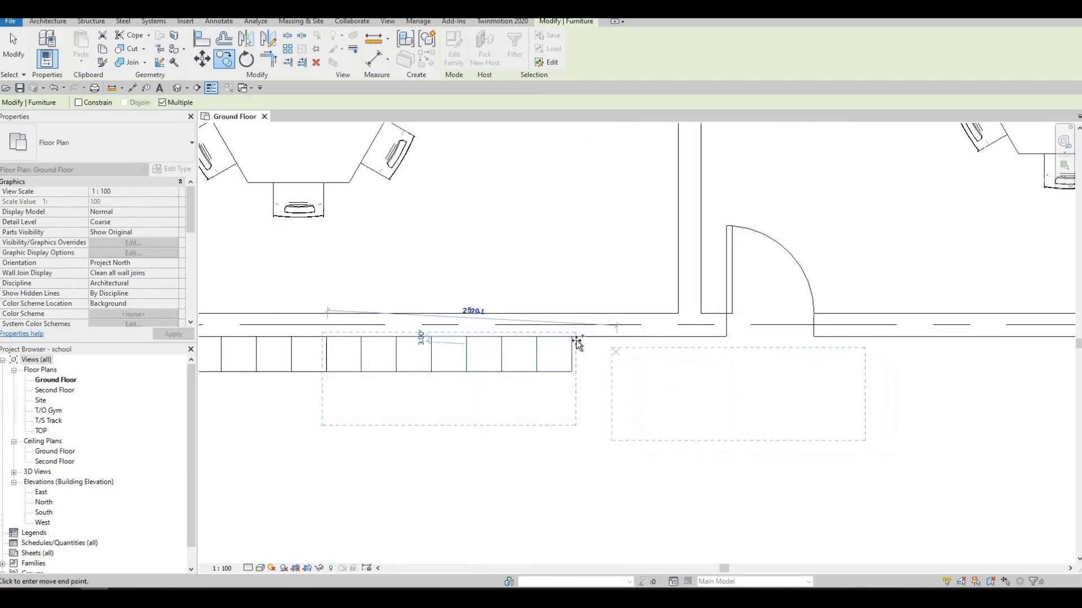
left_click(574, 339)
key("Escape")
key("Escape")
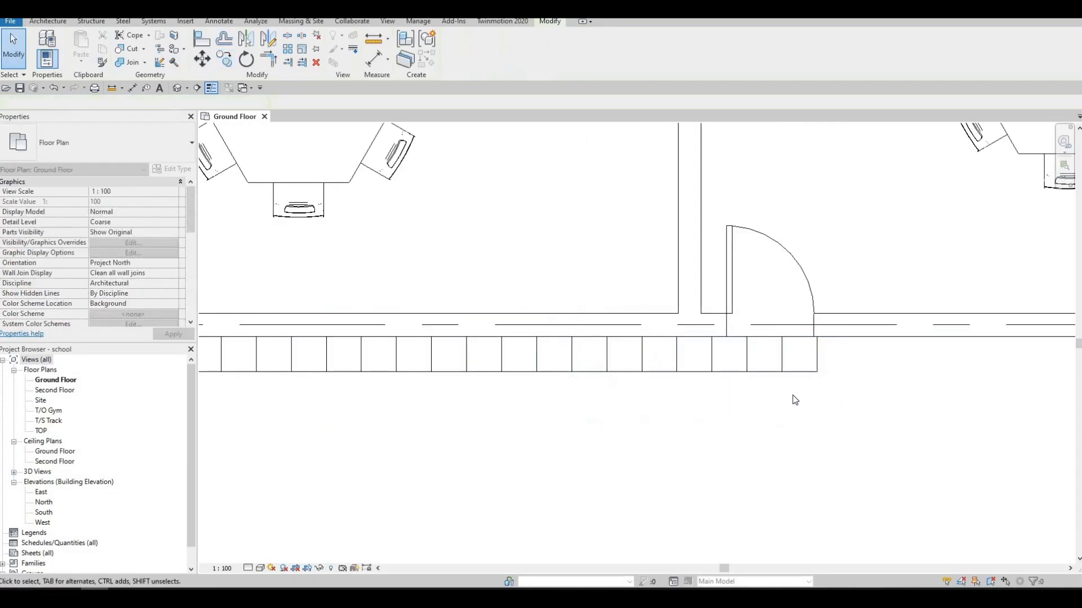
Delete the last four corridor lockers at and just before the door of JK/SK room 21.
left_click_drag(818, 386, 704, 373)
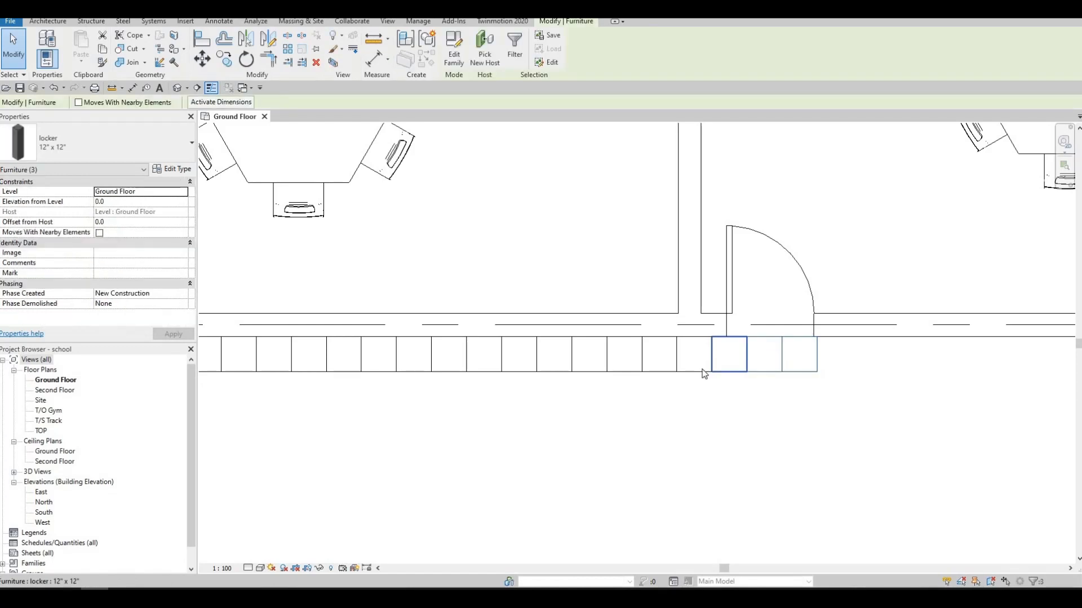
key("Delete")
left_click(702, 370)
key("Delete")
Look over the corridor lockers and the INT 7-8 classrooms, and check the available families in the blocks folder.
middle_click_drag(753, 382, 773, 356)
scroll(776, 340, "down", 2)
middle_click_drag(648, 383, 779, 340)
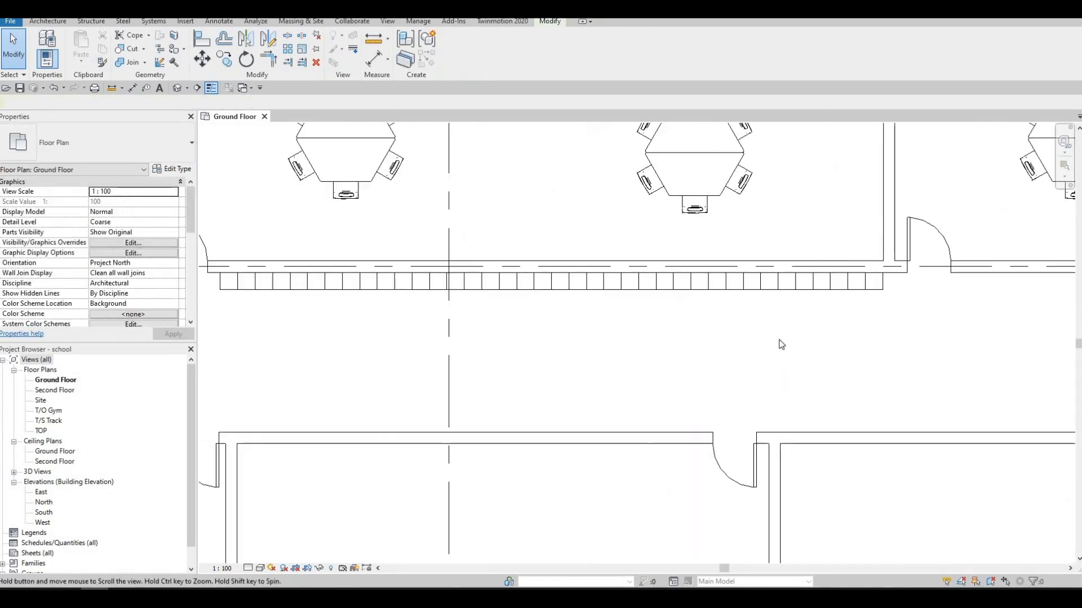
scroll(789, 349, "down", 1)
middle_click_drag(354, 315, 362, 316)
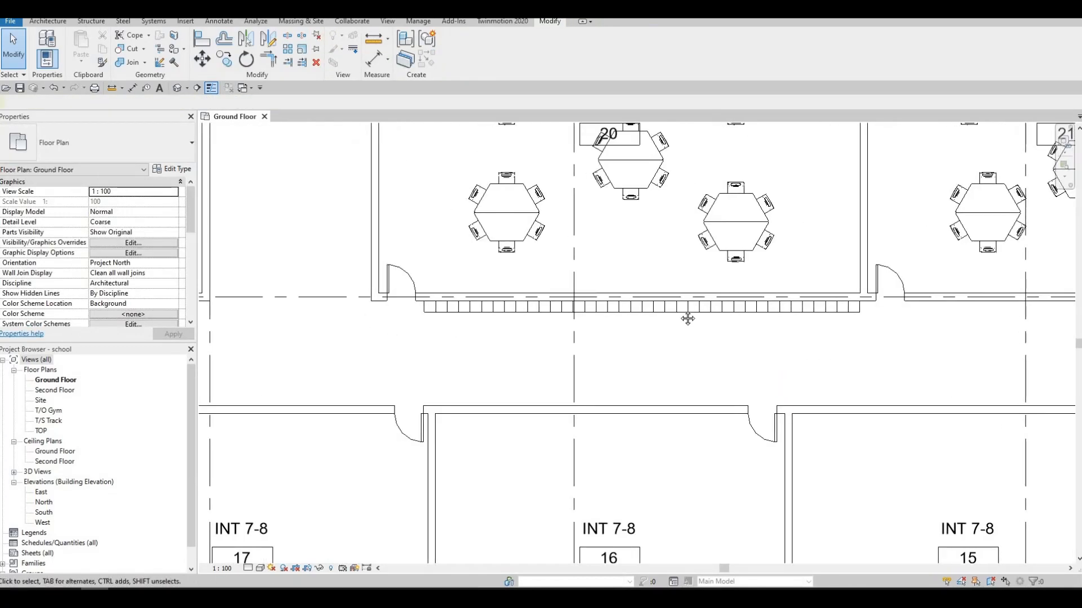
scroll(506, 334, "down", 2)
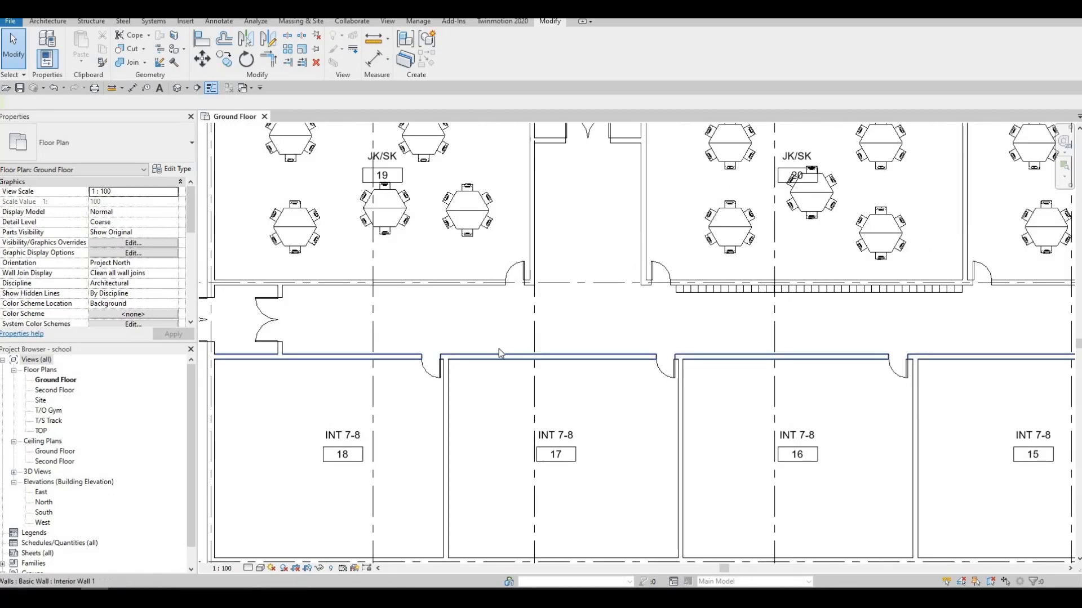
middle_click_drag(626, 369, 370, 386)
scroll(370, 386, "down", 2)
mouse_move(488, 347)
middle_mouse_down()
mouse_move(617, 338)
mouse_move(505, 349)
middle_mouse_up()
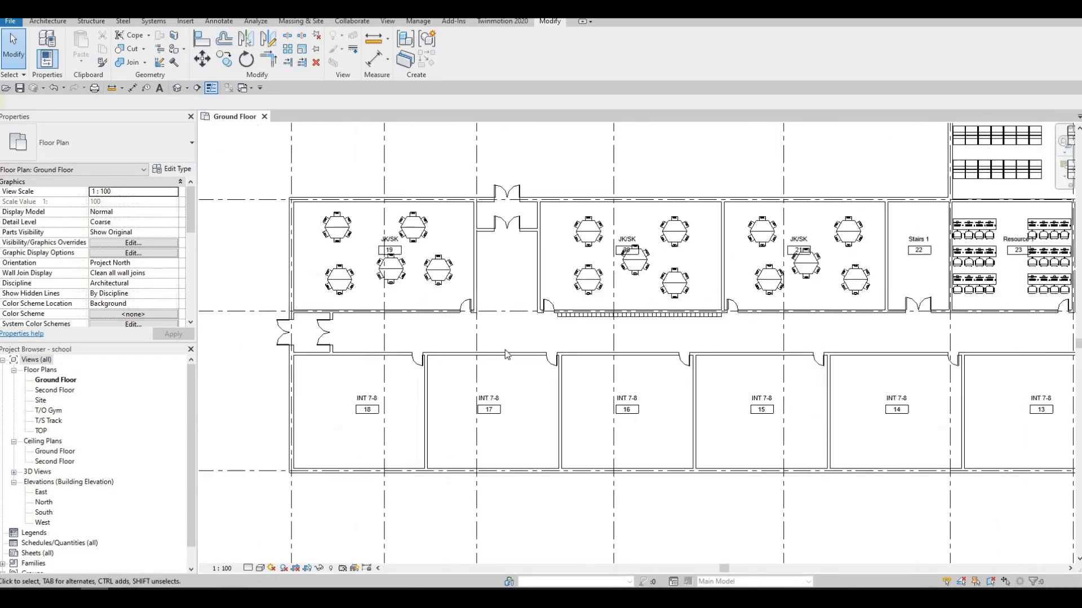
middle_click_drag(400, 346, 440, 345)
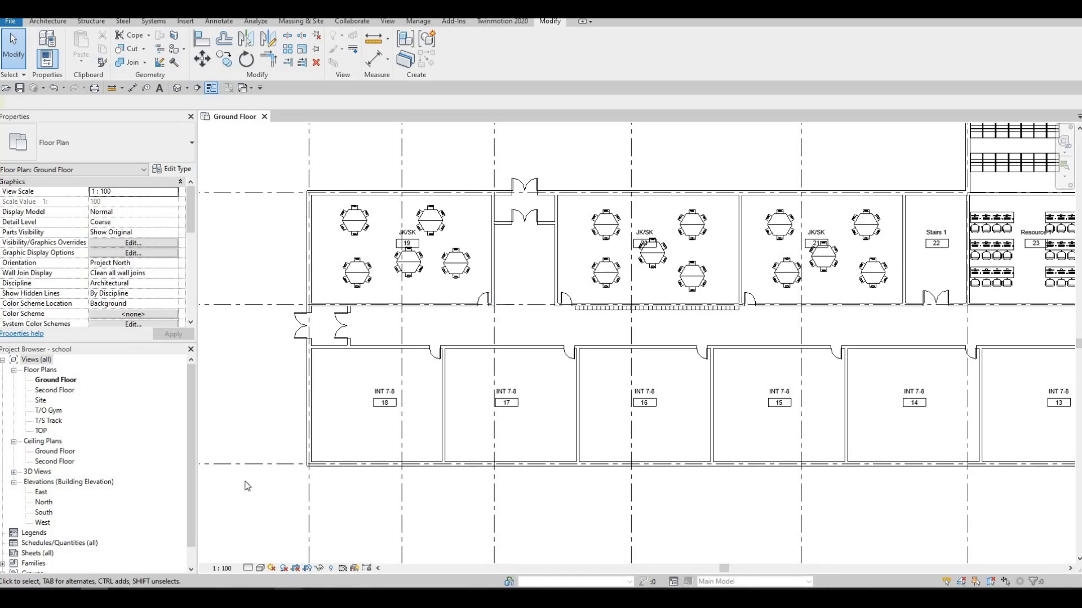
key("alt+Tab")
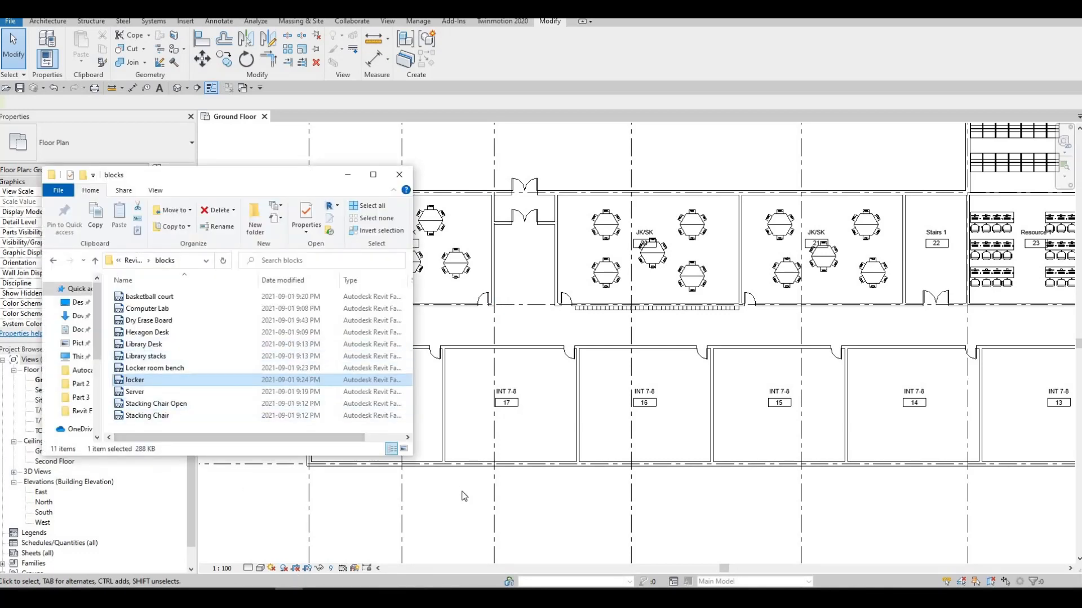
left_click(426, 407)
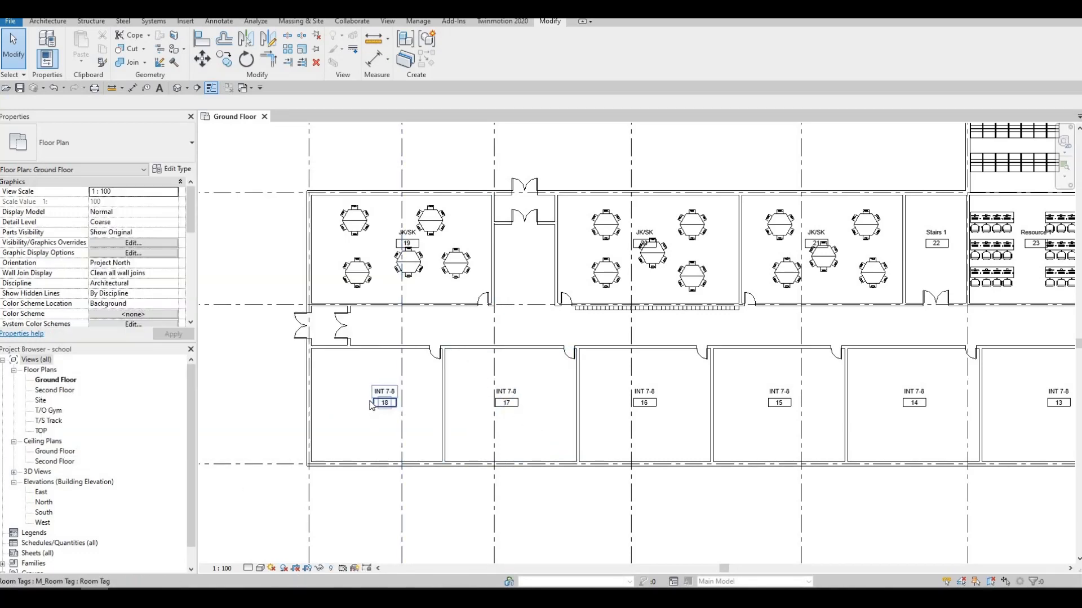
Load the M_Chair-Tablet Arm family from the Seating library folder into the project.
scroll(367, 391, "up", 2)
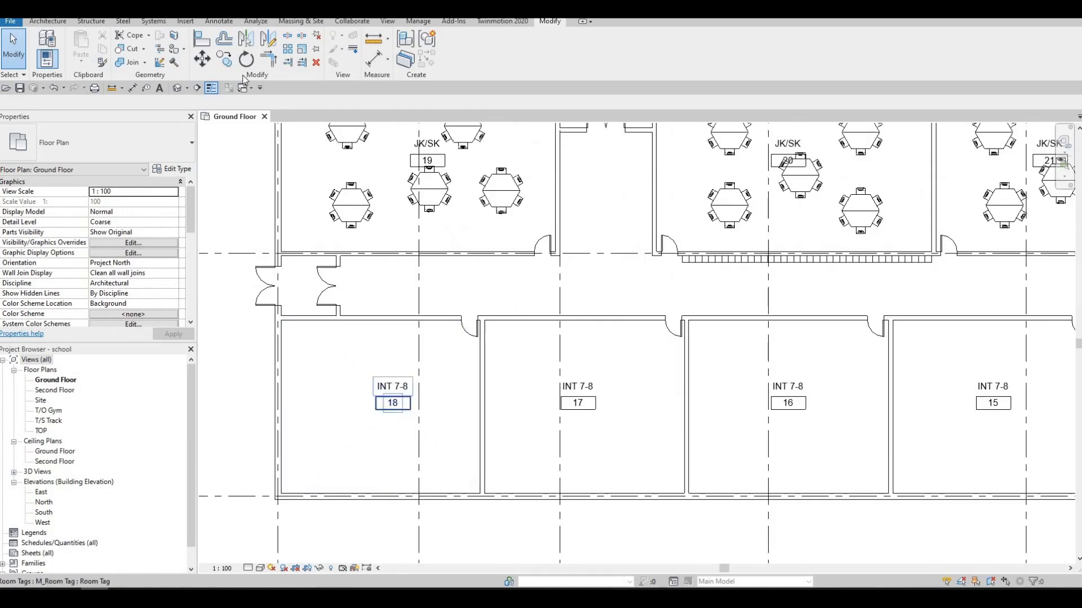
left_click(185, 21)
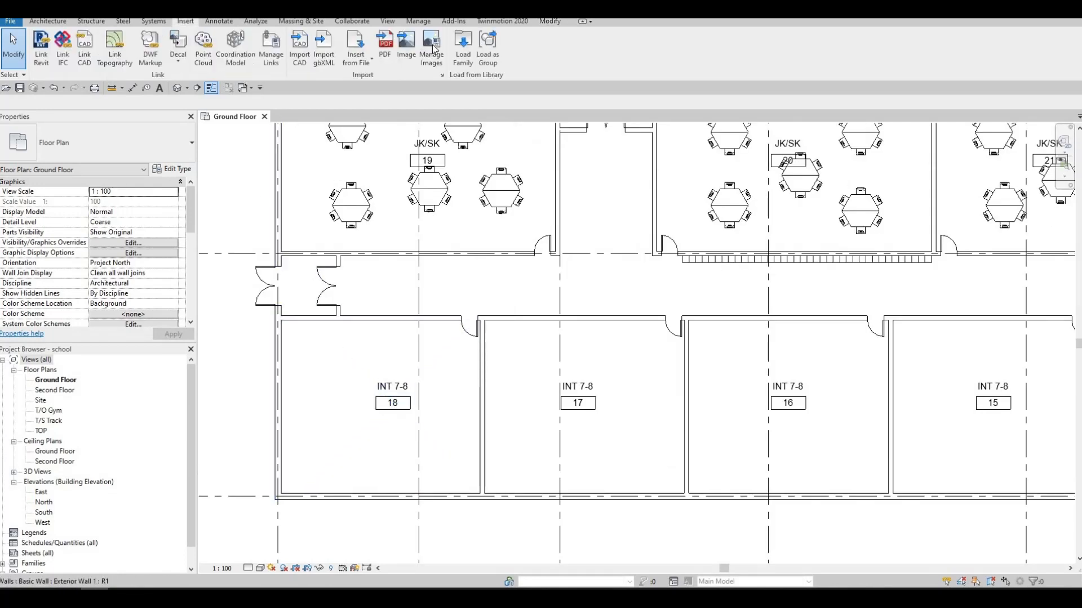
left_click(450, 63)
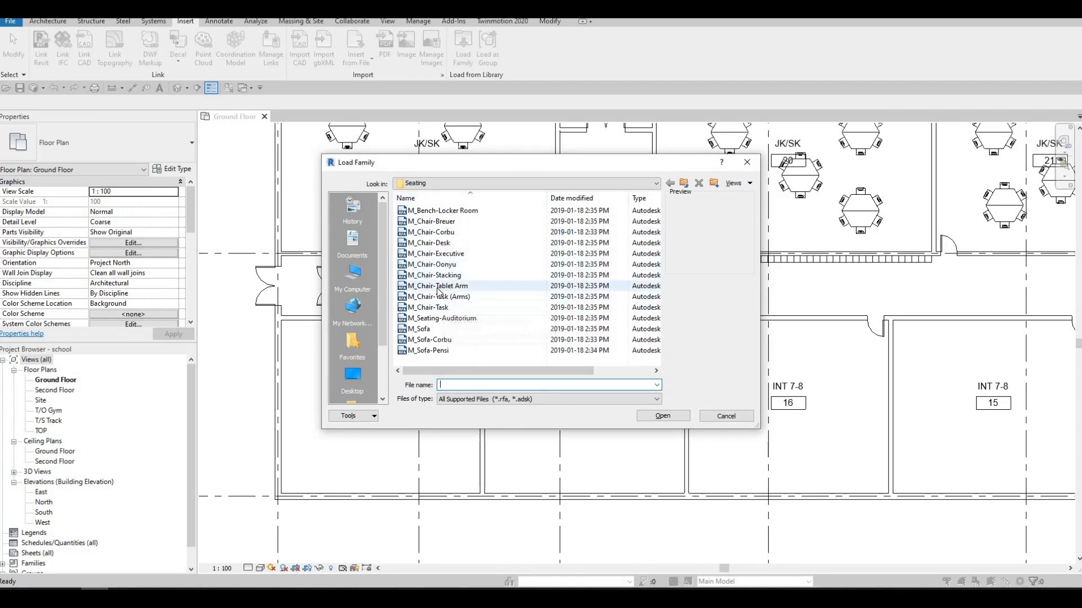
left_click(467, 289)
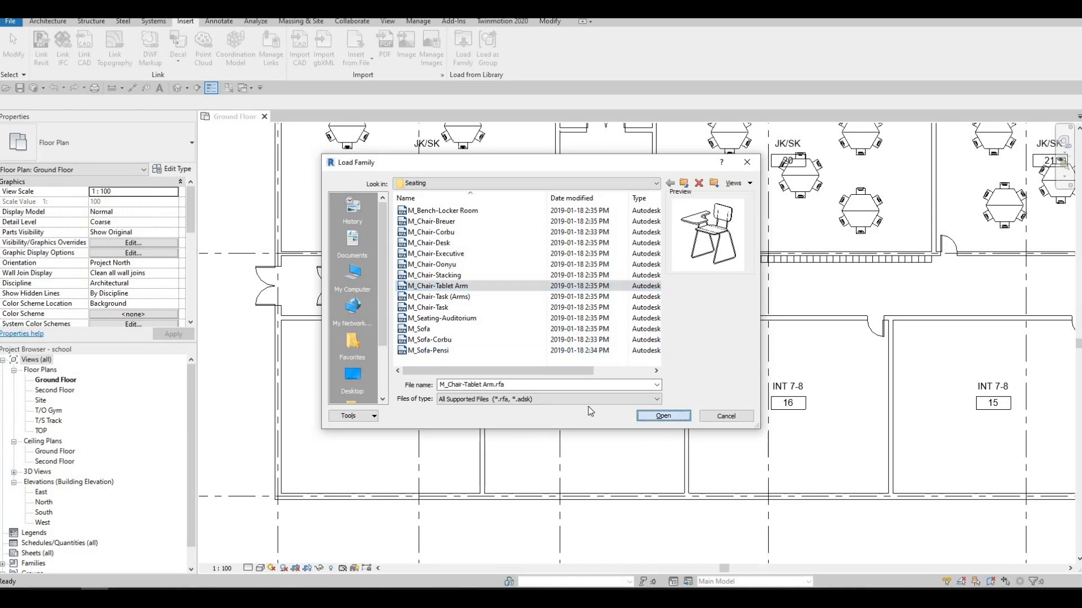
key("Return")
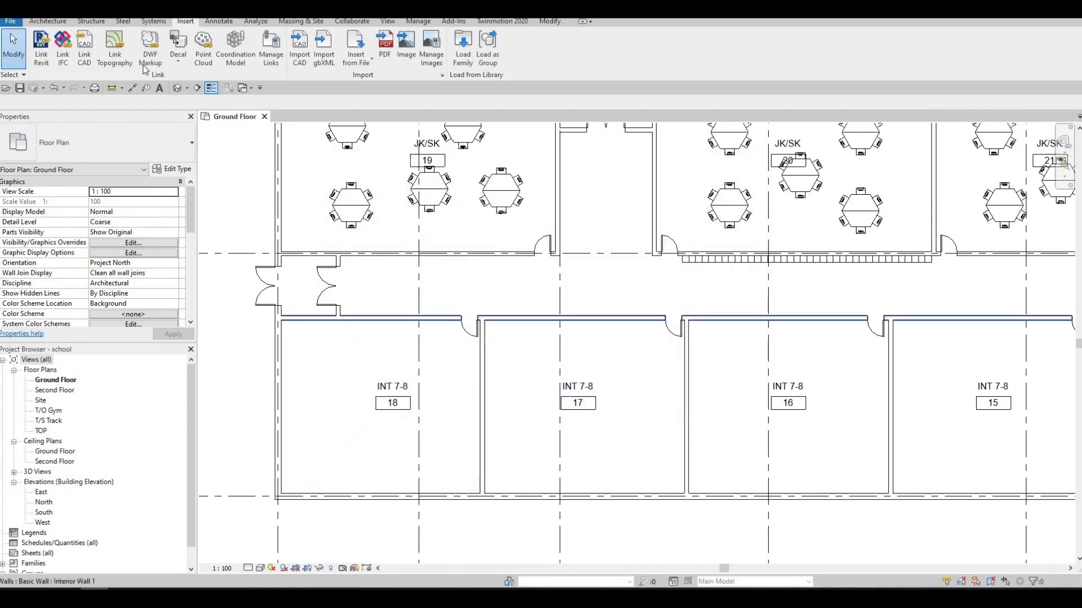
Place an M_Chair-Tablet Arm chair near the upper-left corner of INT 7-8 room 18, rotated to face room 17.
left_click(48, 21)
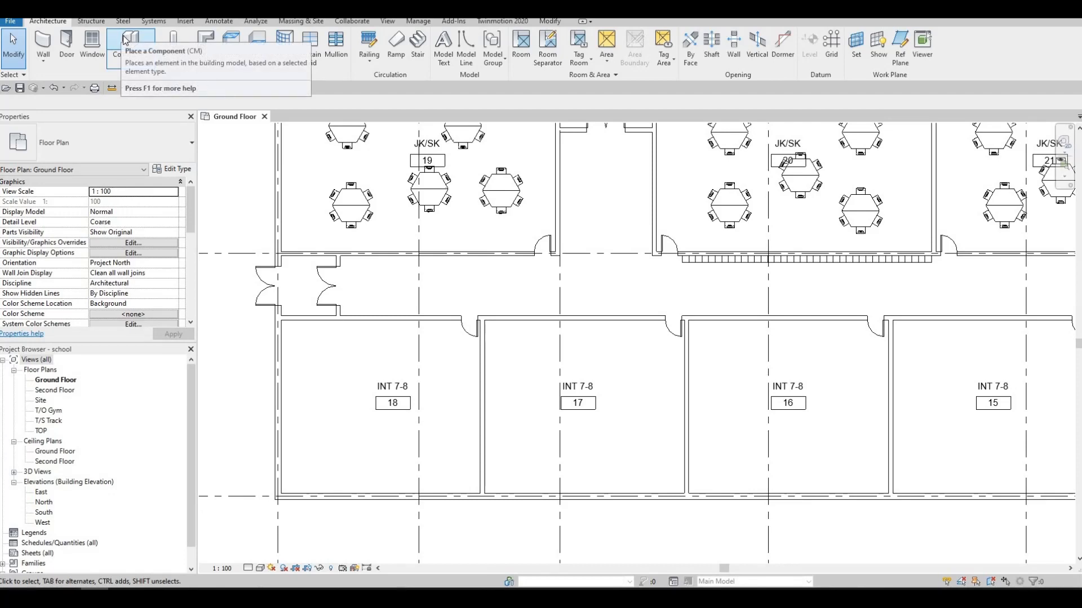
left_click(125, 38)
scroll(322, 386, "up", 2)
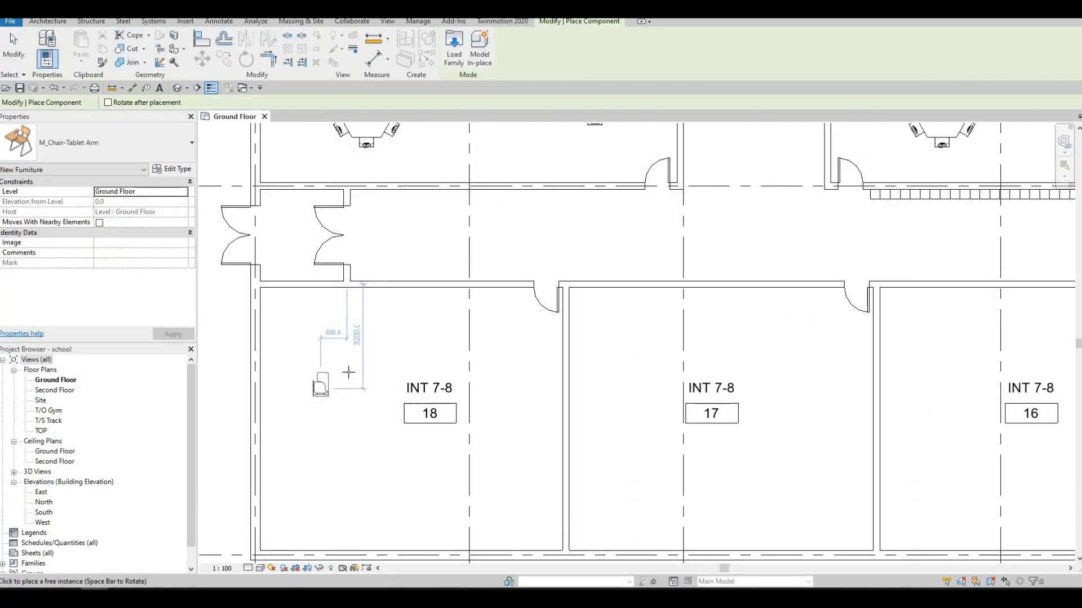
key("space")
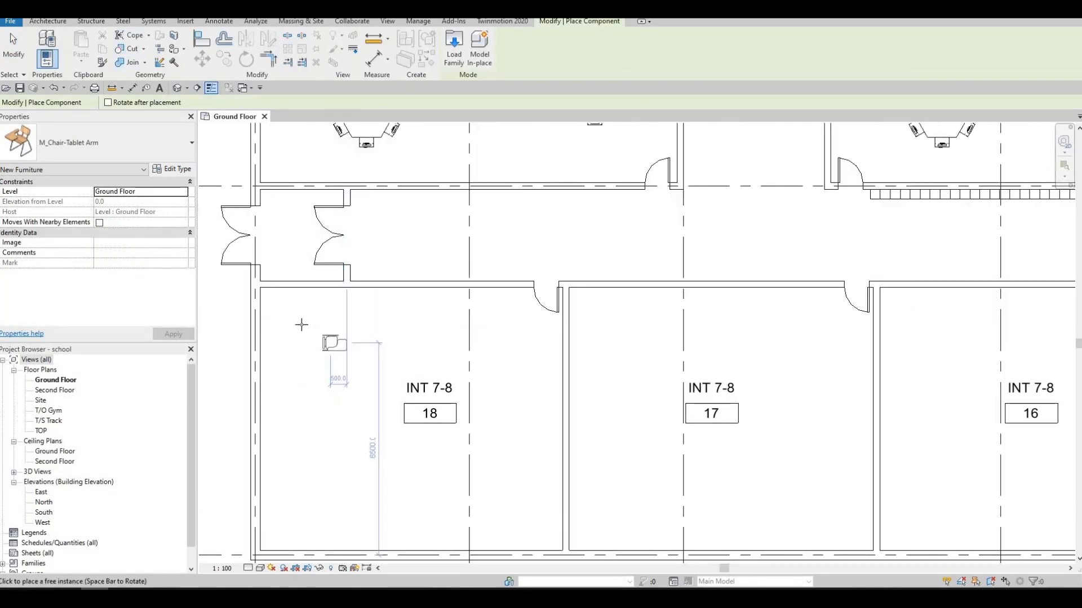
left_click(297, 336)
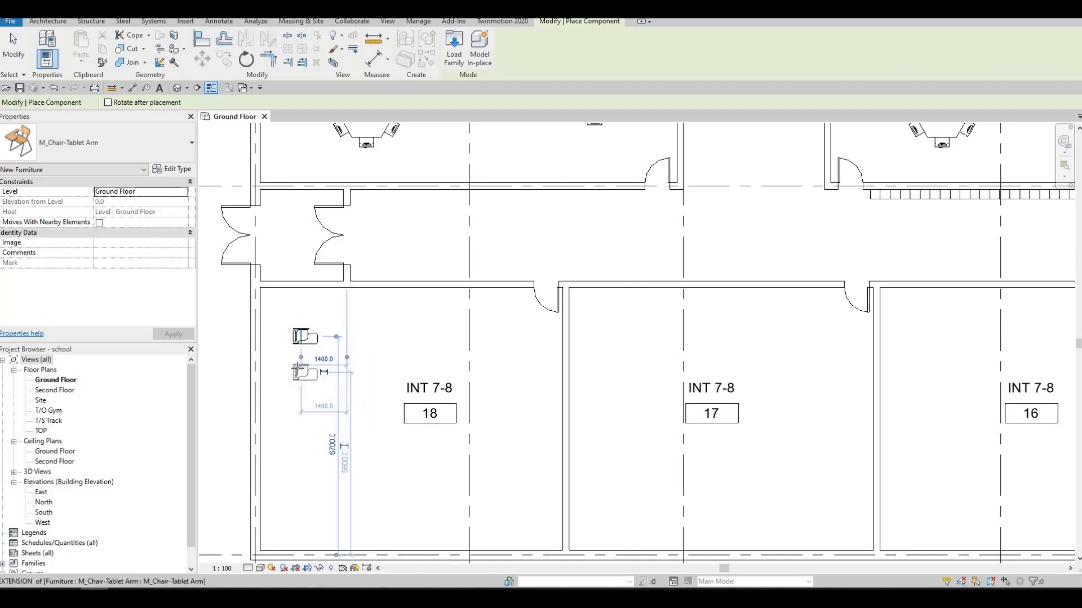
Place five more tablet arm chairs in a column below the first in room 18, and nudge the second chair into line.
left_click(302, 403)
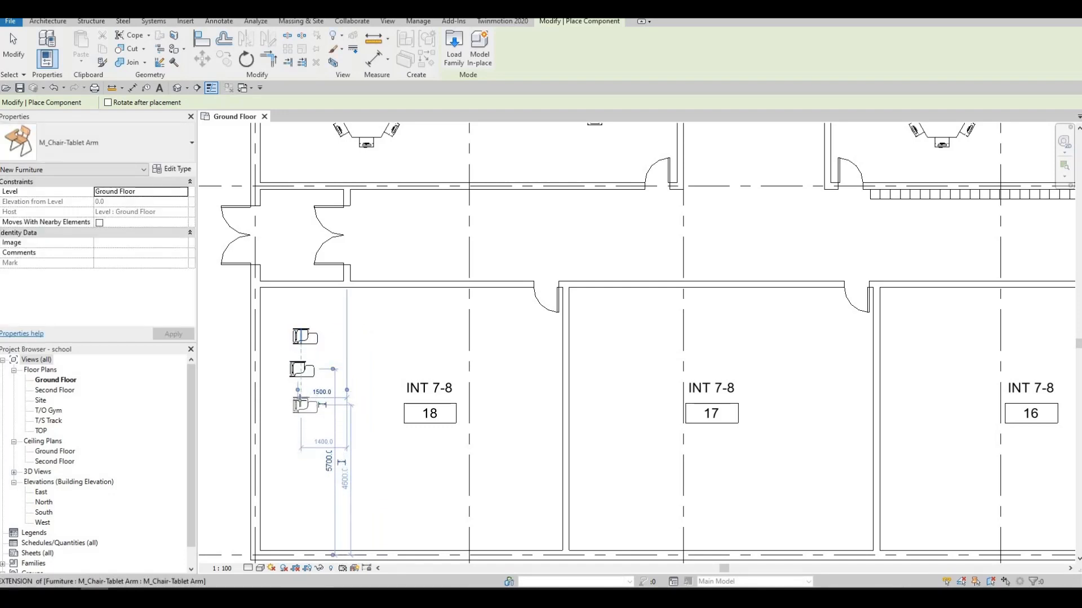
left_click(296, 417)
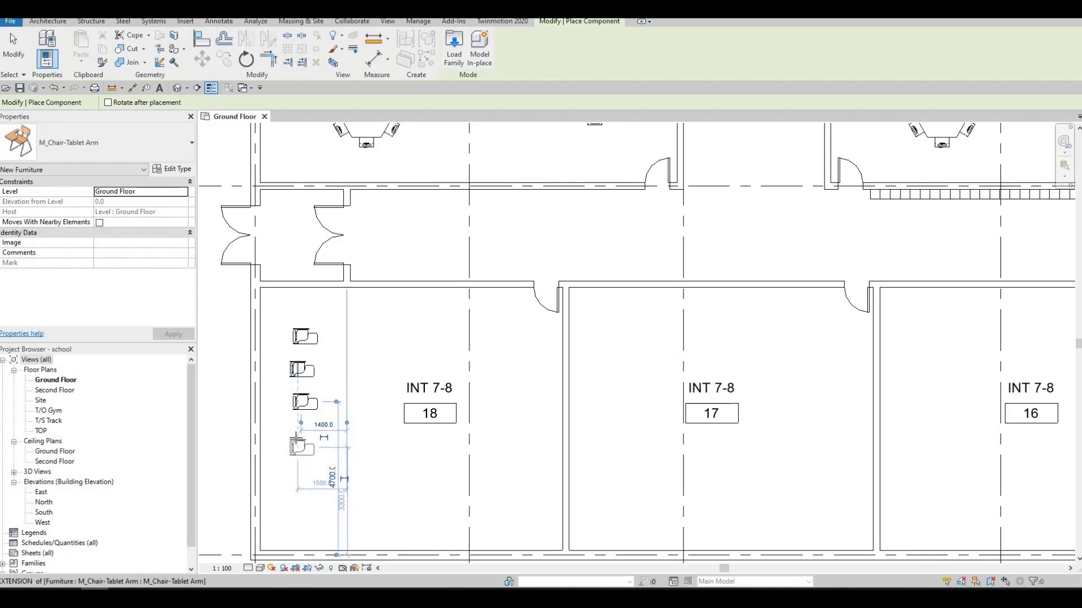
left_click(300, 472)
left_click(294, 516)
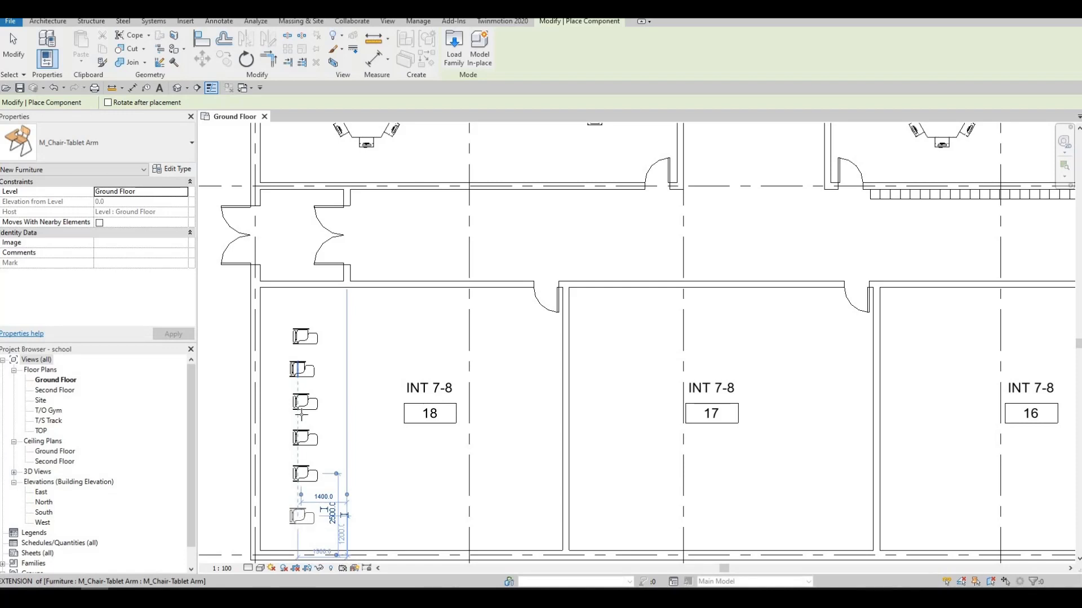
key("Escape")
key("Escape")
left_click(301, 371)
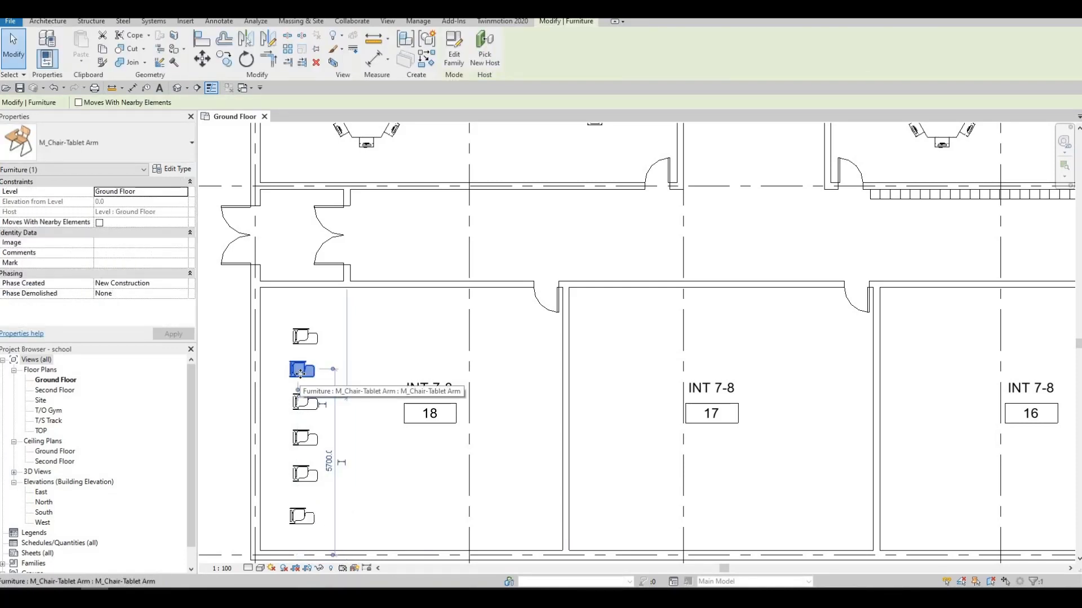
left_click(345, 539)
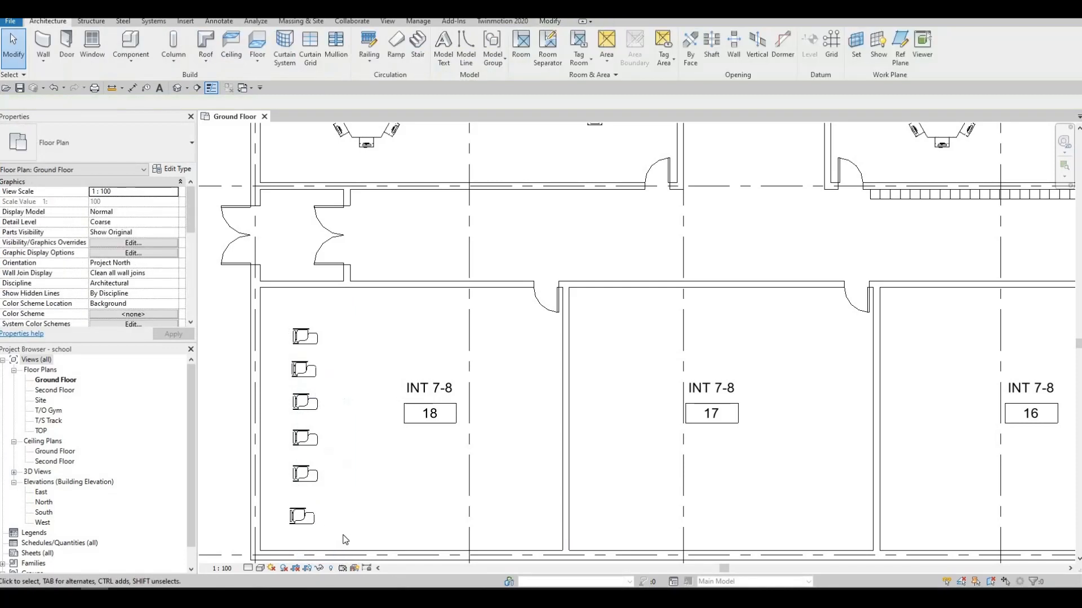
Copy the column of six chairs three times across room 18 to make four columns.
left_click_drag(279, 315, 340, 289)
left_click_drag(342, 534, 342, 534)
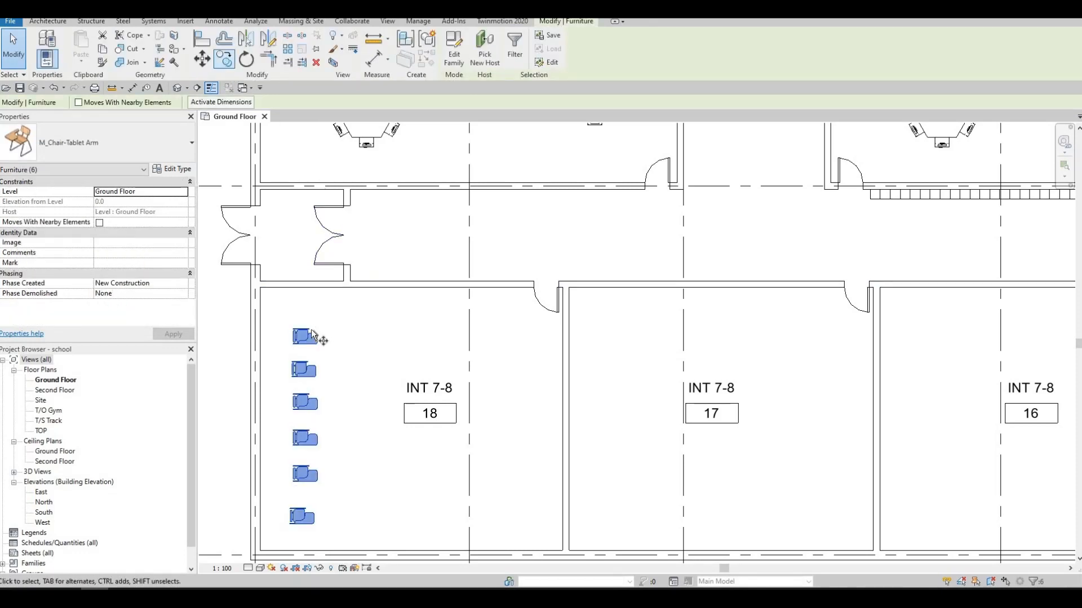
key("c")
key("o")
left_click(328, 321)
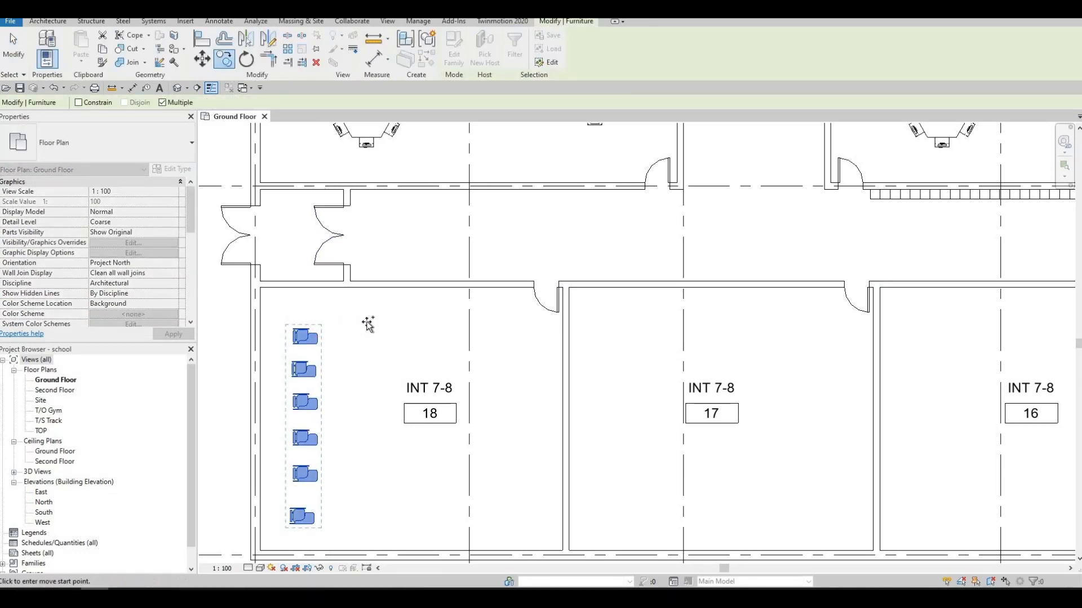
left_click(397, 327)
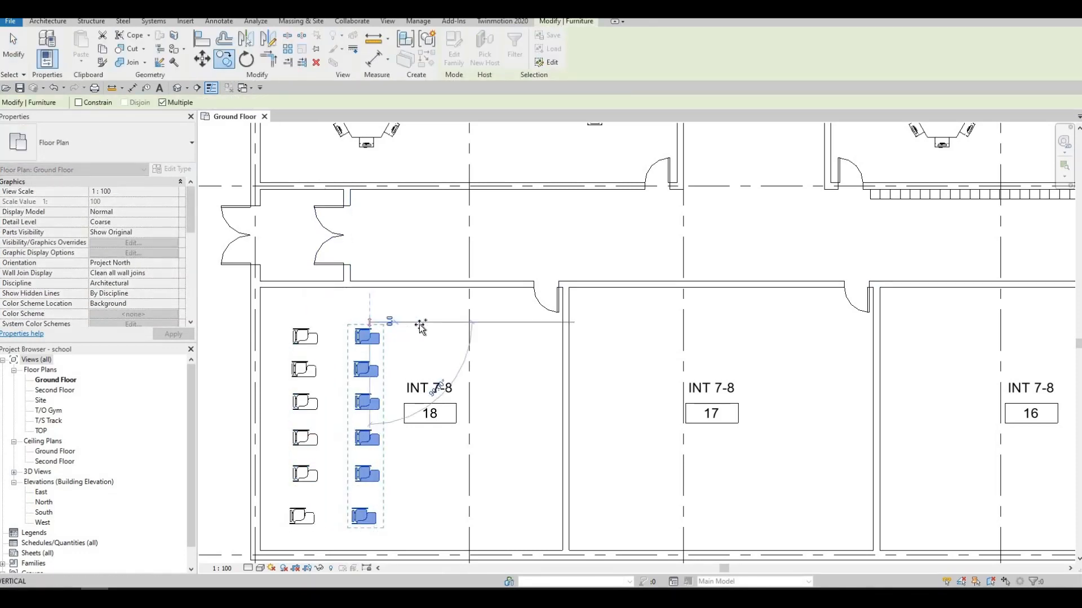
left_click(476, 327)
left_click(484, 338)
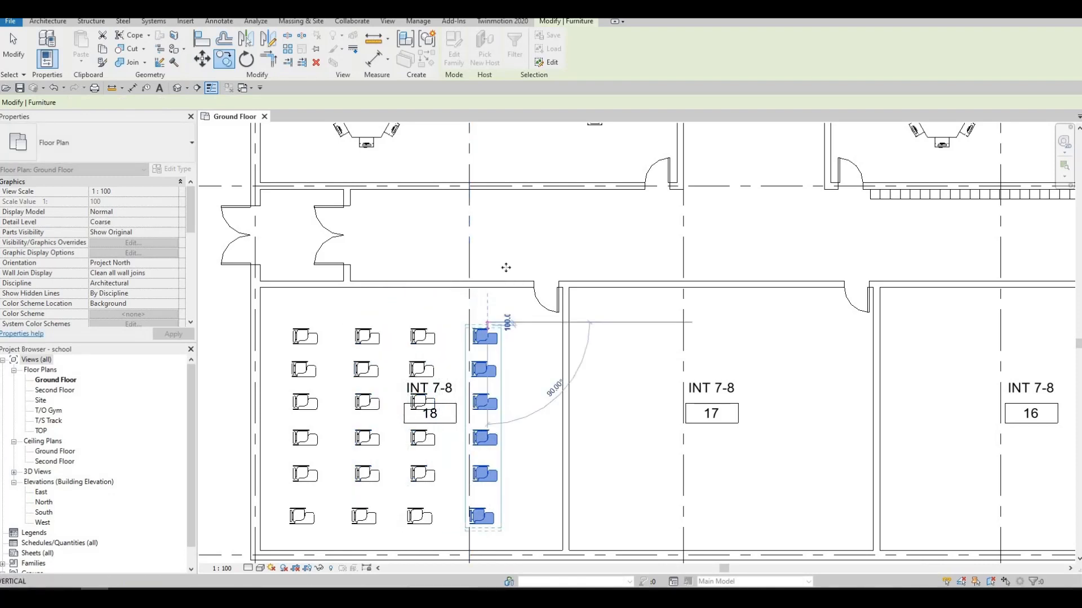
key("Escape")
key("Escape")
scroll(560, 295, "down", 2)
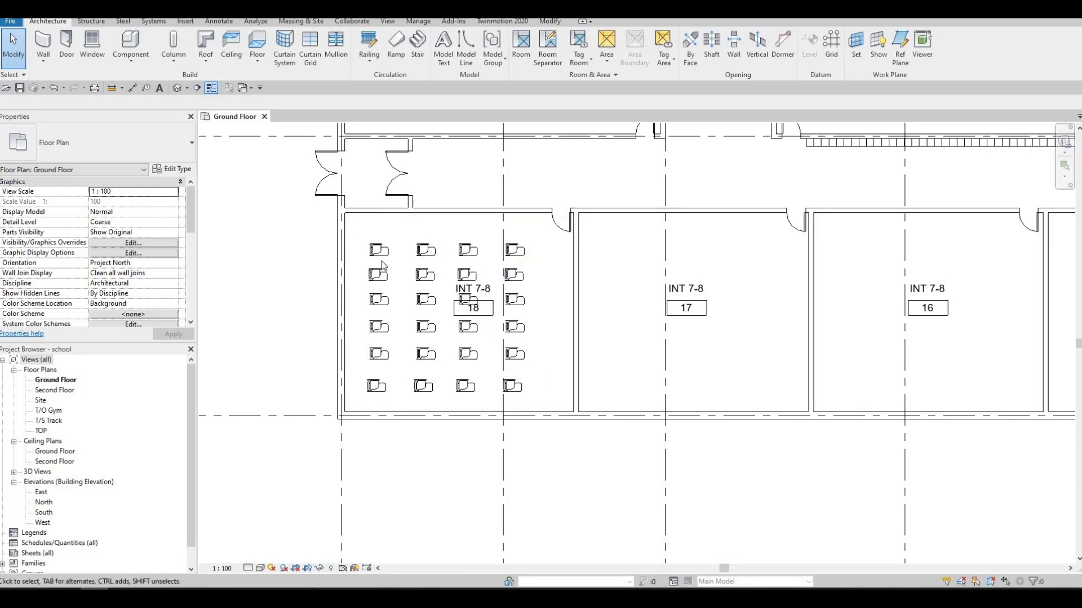
left_click_drag(357, 232, 534, 397)
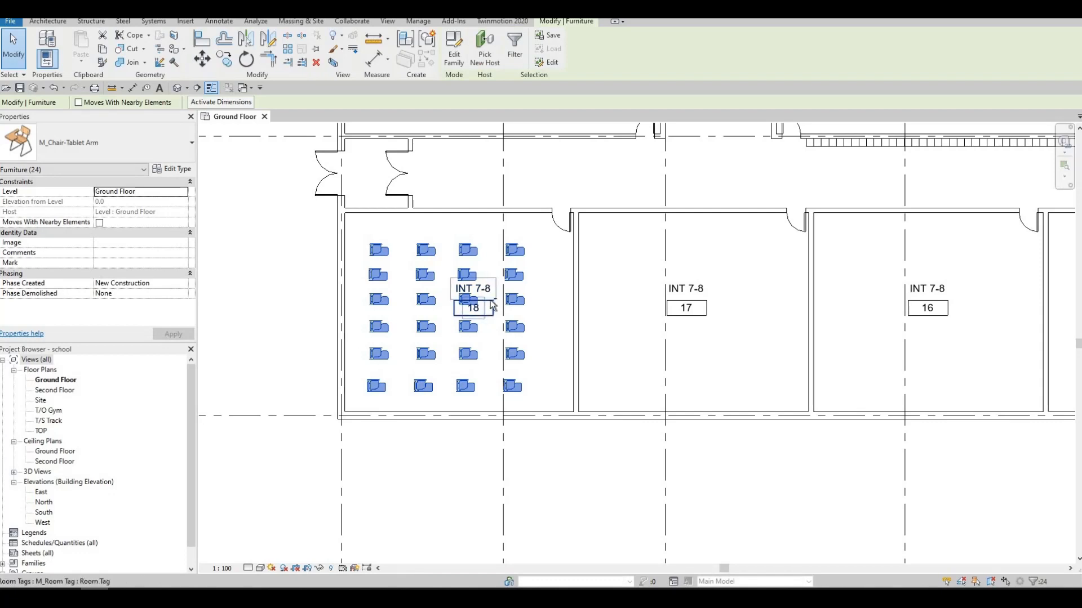
key("Escape")
Select all 24 tablet arm chairs in room 18, leaving the room tag out of the selection.
scroll(428, 316, "up", 2)
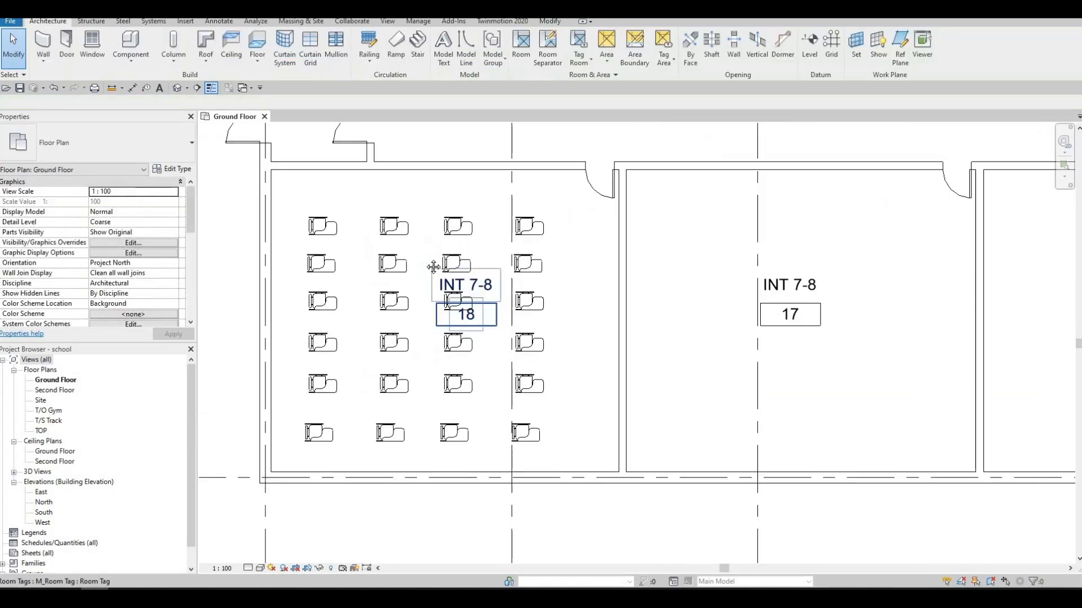
scroll(380, 339, "up", 2)
left_click_drag(389, 428, 610, 427)
scroll(538, 278, "down", 1)
scroll(538, 277, "up", 1)
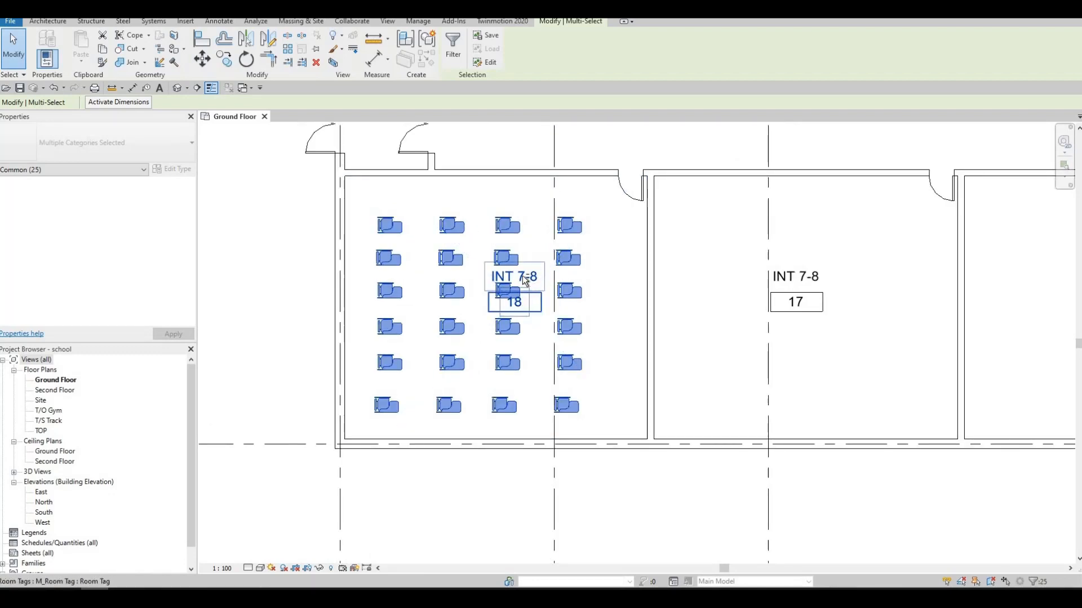
left_click(525, 280, "shift")
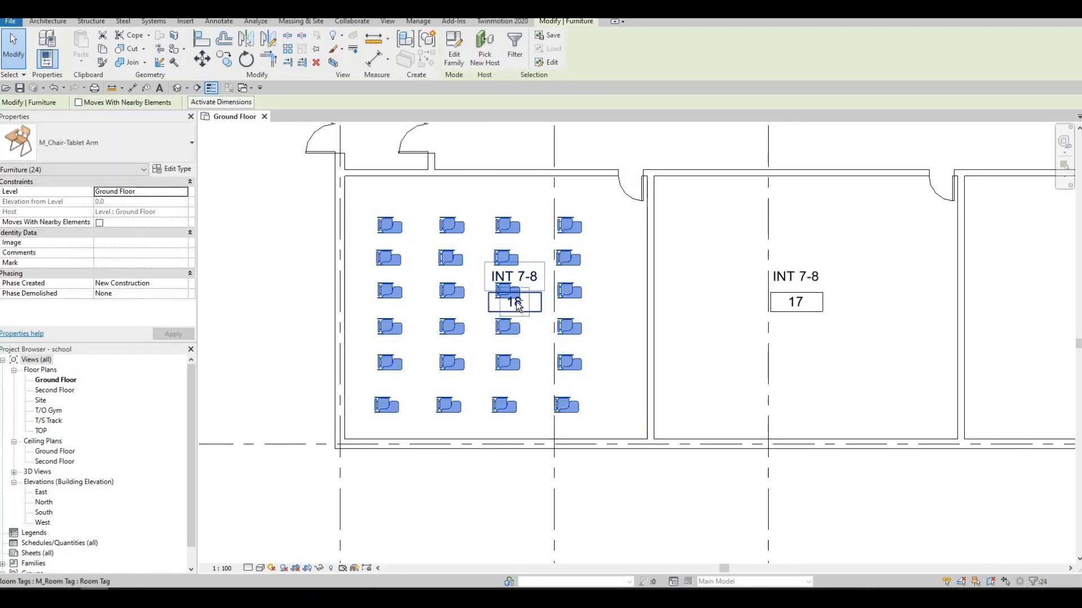
left_click(514, 297, "shift")
scroll(499, 289, "up", 5)
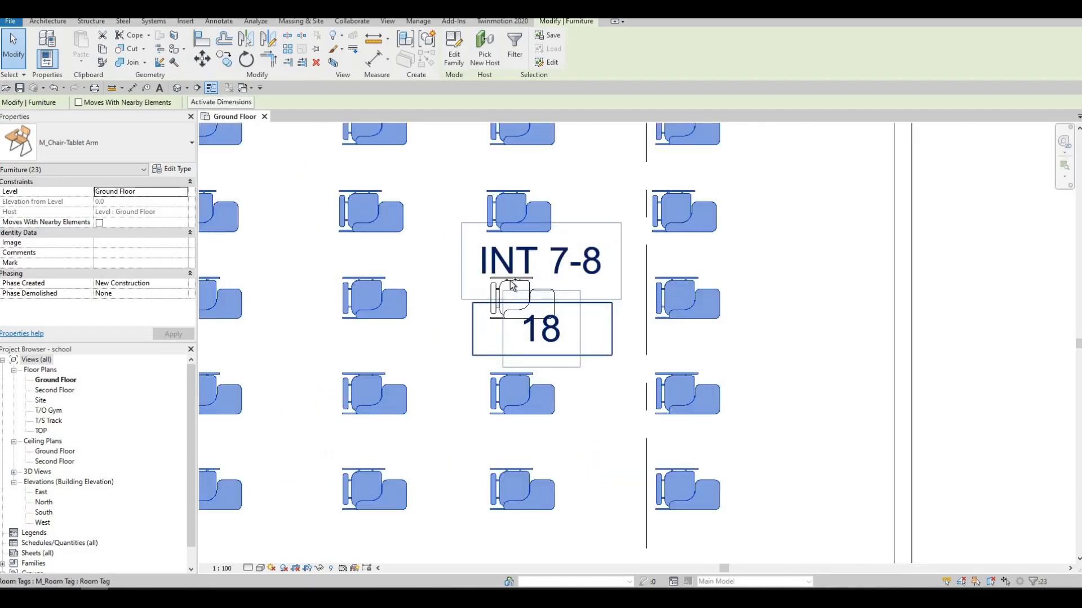
left_click(518, 278, "ctrl")
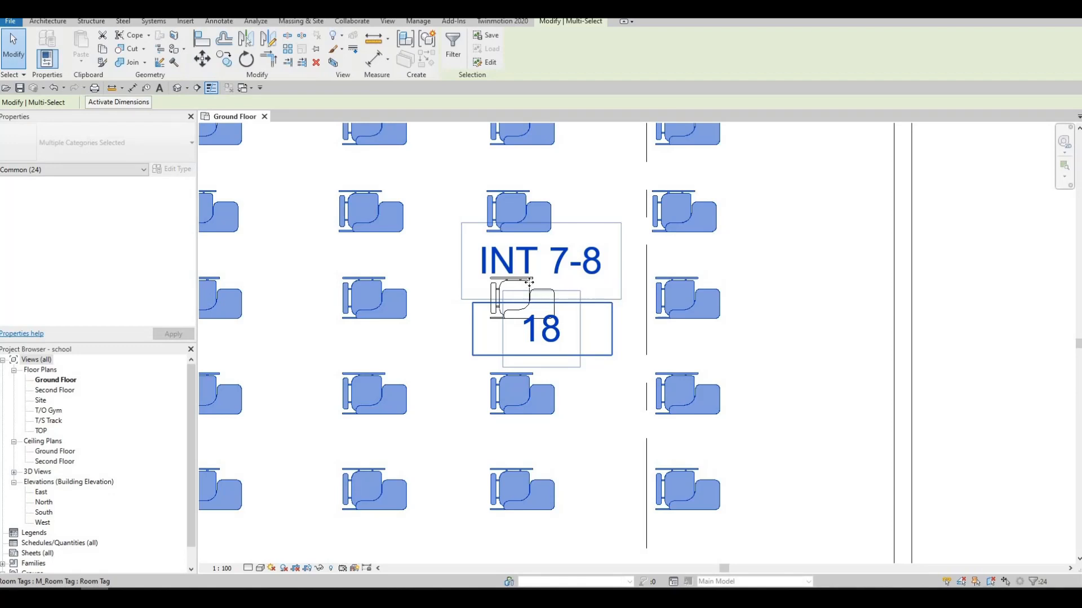
left_click(532, 286, "ctrl")
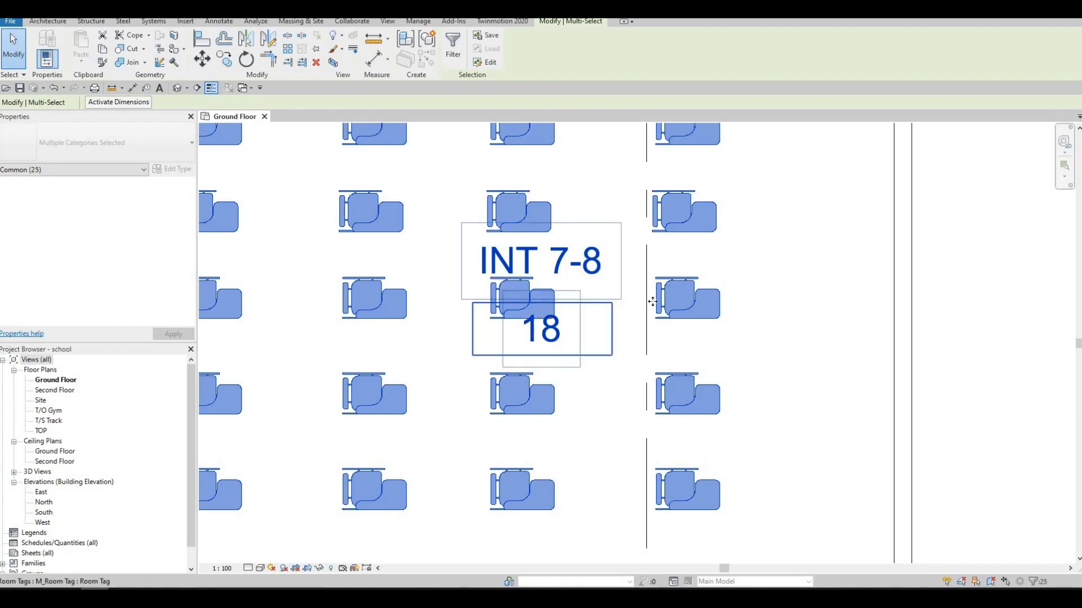
left_click(608, 324, "shift")
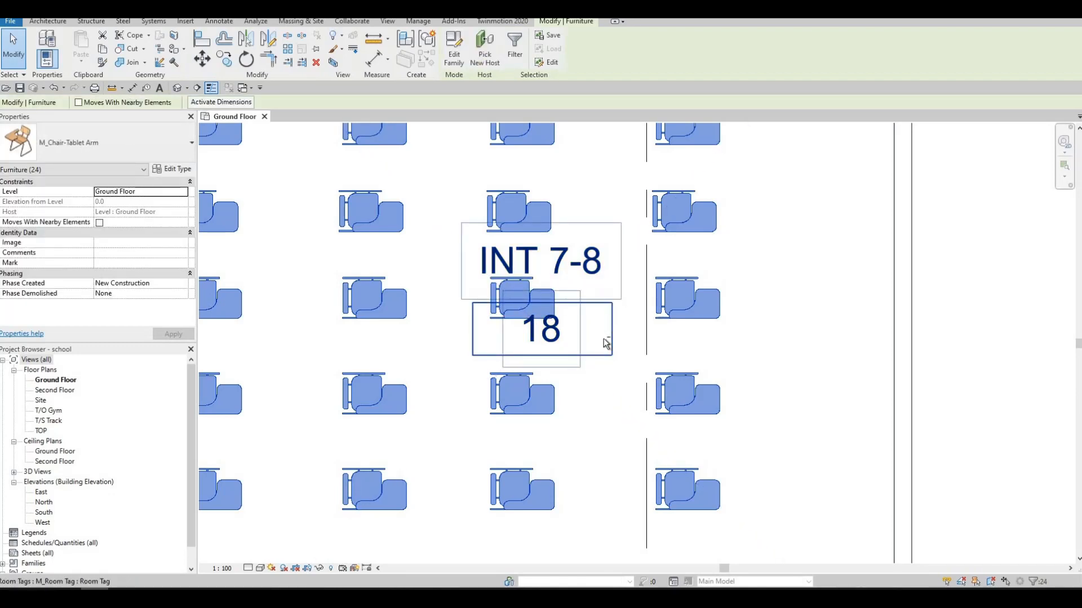
scroll(591, 303, "down", 5)
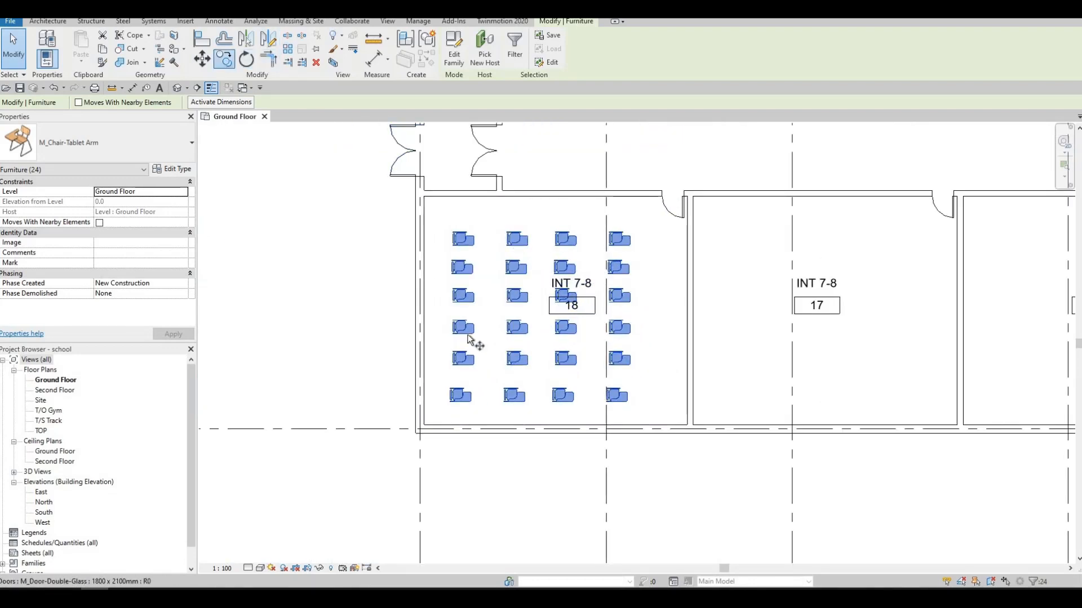
Copy the 24 chairs into INT 7-8 rooms 17 and 16, using matching lower-left room corners as reference points.
key("m")
key("v")
left_click(422, 427)
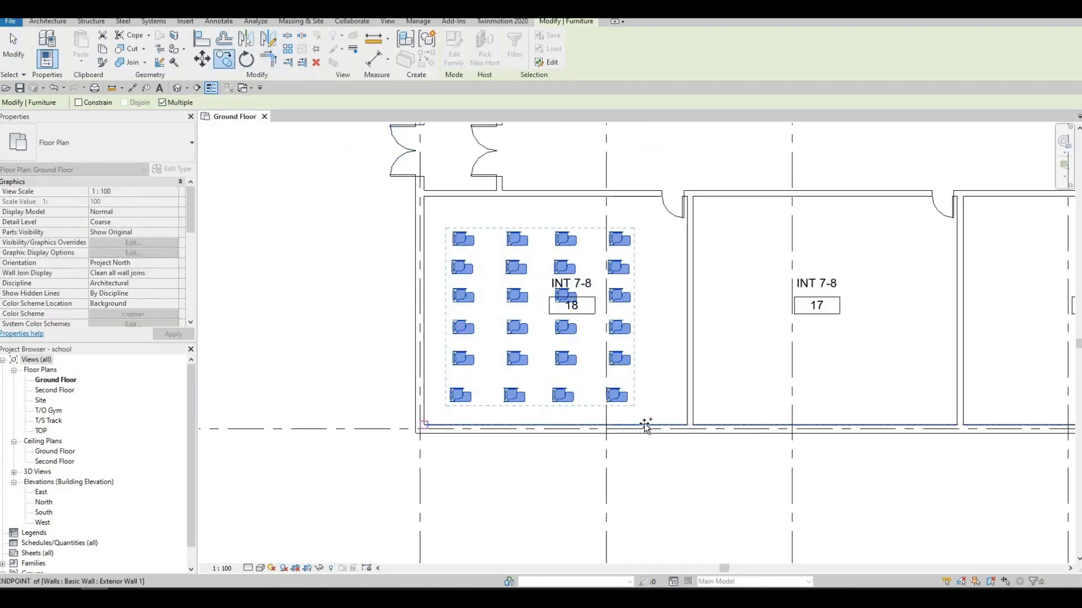
left_click(694, 427)
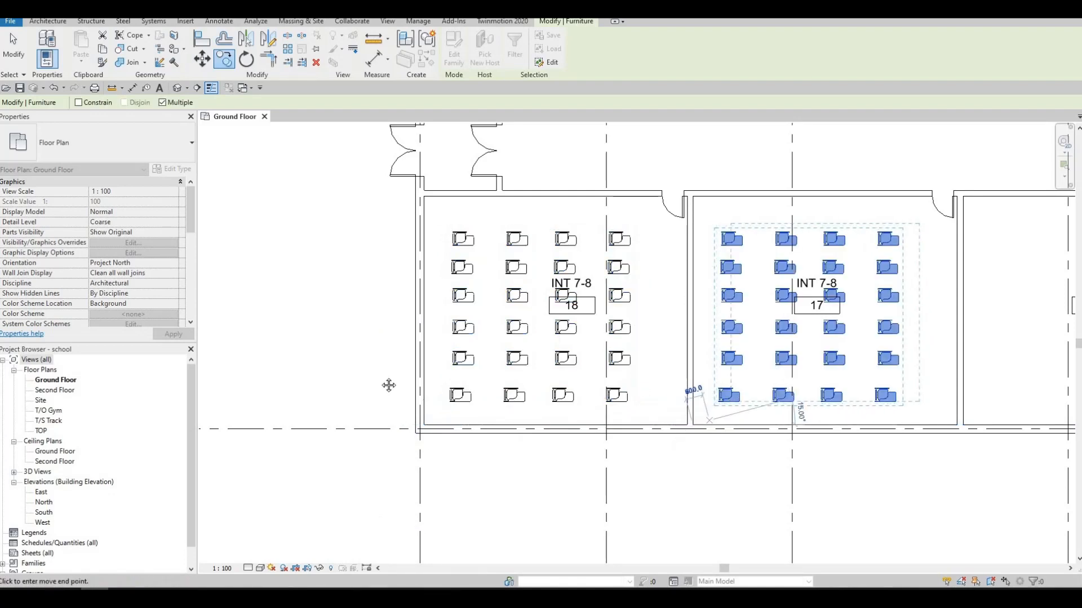
middle_click_drag(967, 419, 619, 393)
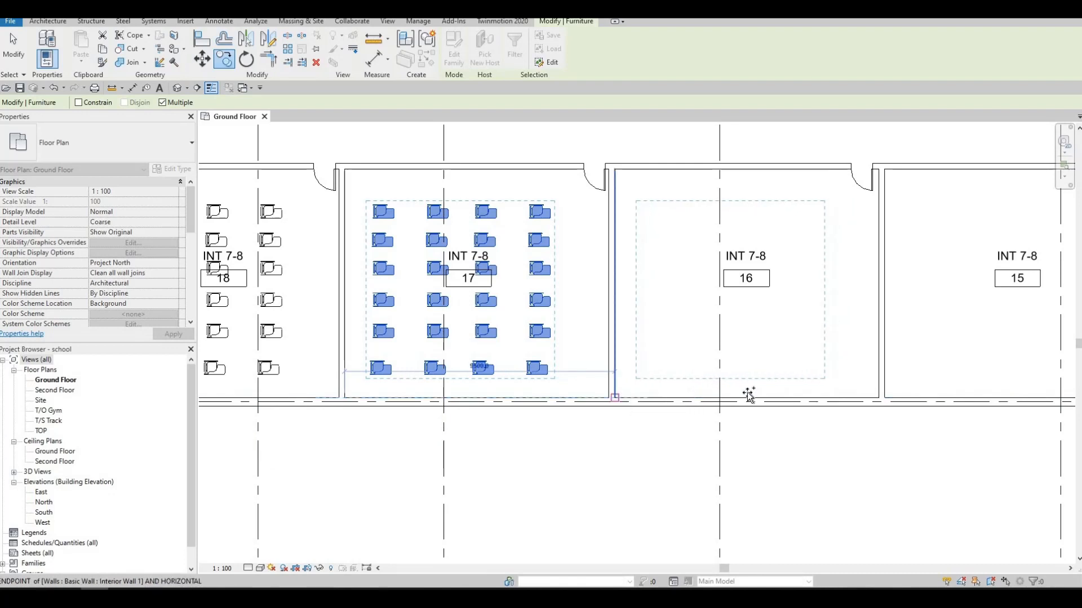
left_click(614, 398)
Copy the same chair layout into INT 7-8 rooms 15, 14 and 13, snapping to each room's lower-left corner.
middle_click_drag(749, 375, 342, 369)
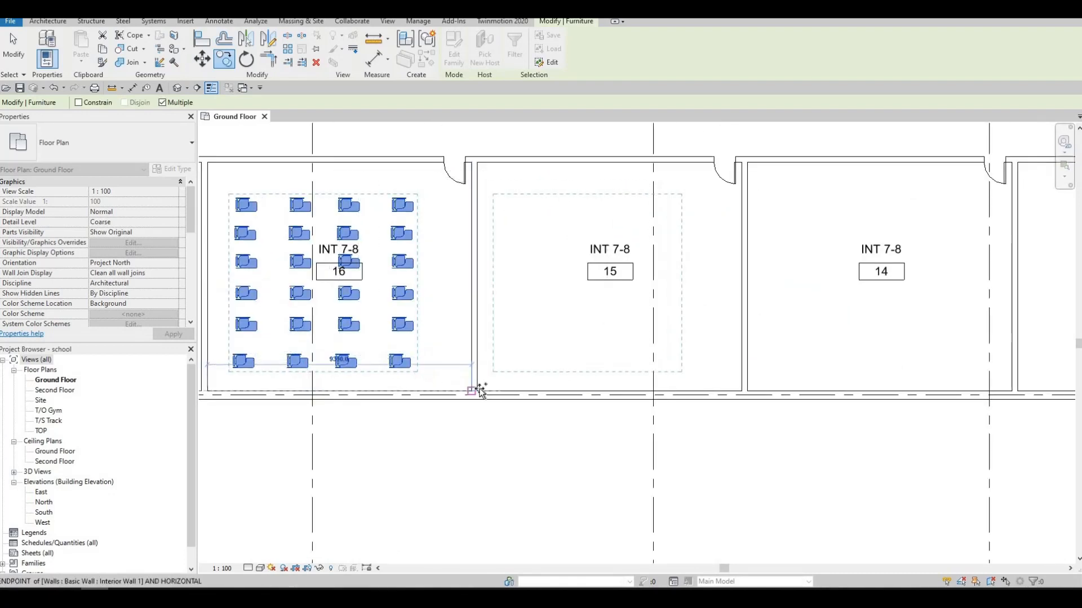
left_click(477, 391)
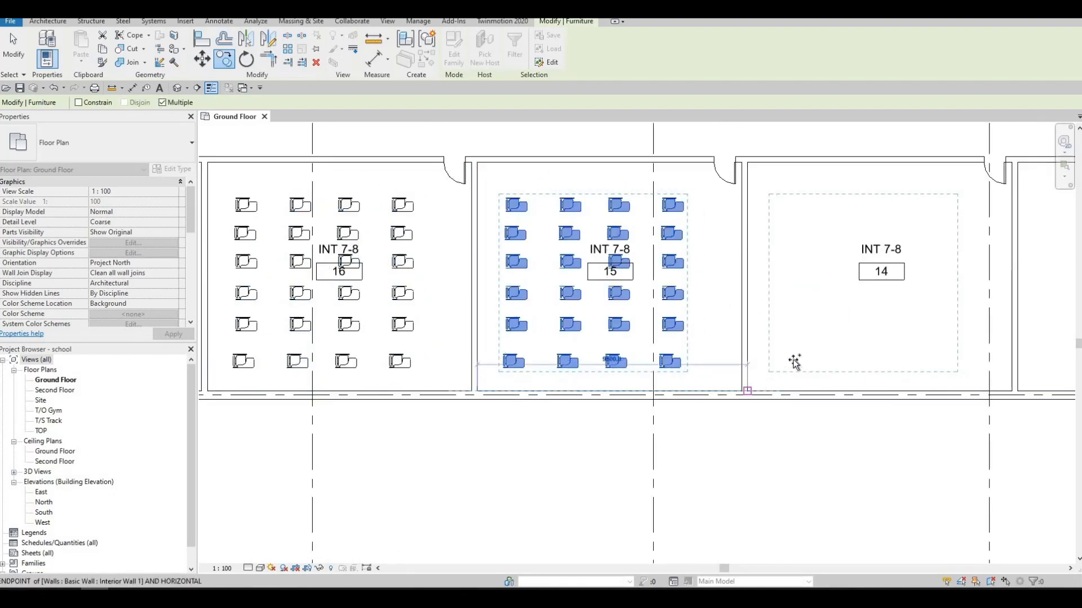
left_click(748, 390)
middle_click_drag(839, 381, 603, 411)
scroll(603, 411, "down", 1)
scroll(747, 420, "up", 1)
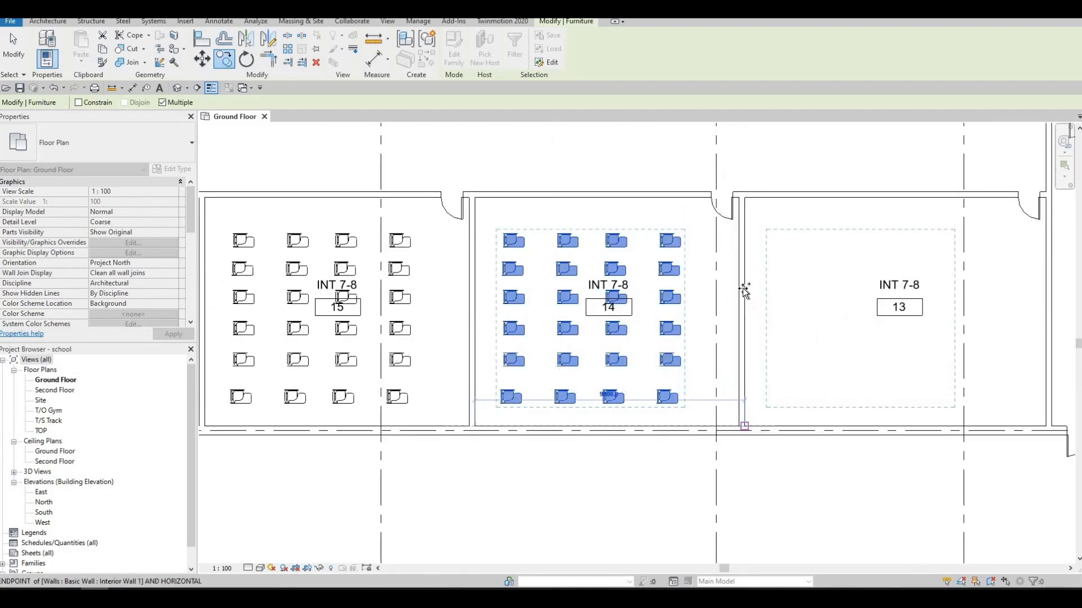
left_click(744, 426)
Look over the rest of the ground floor plan, including the washrooms, storage rooms, gym, library and corridors.
scroll(742, 288, "down", 6)
scroll(711, 227, "up", 1)
middle_click_drag(732, 219, 629, 357)
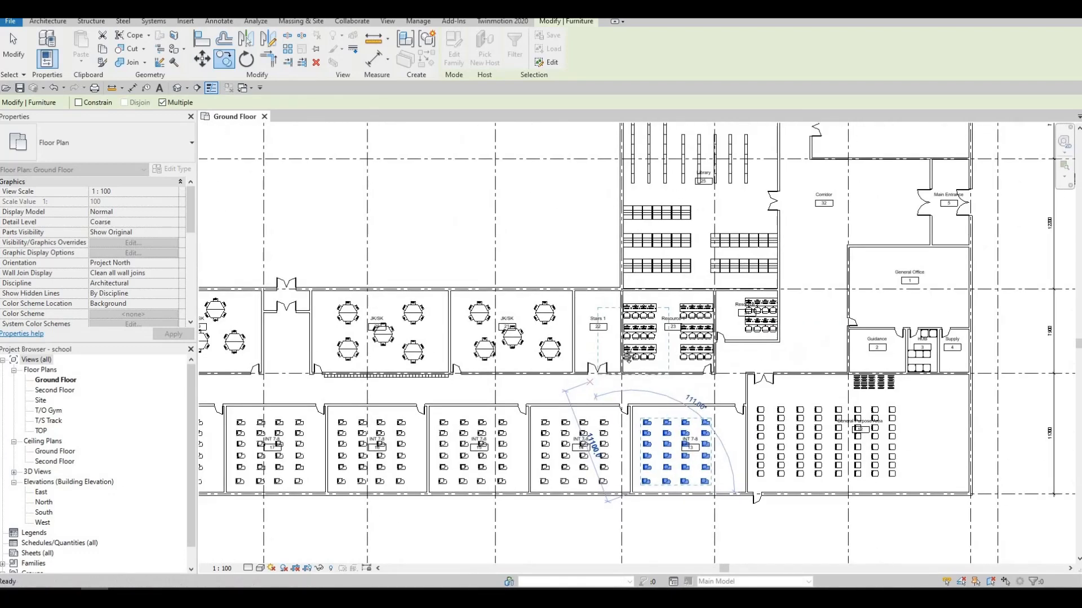
scroll(620, 362, "down", 1)
middle_click_drag(582, 268, 563, 434)
middle_click_drag(568, 271, 550, 391)
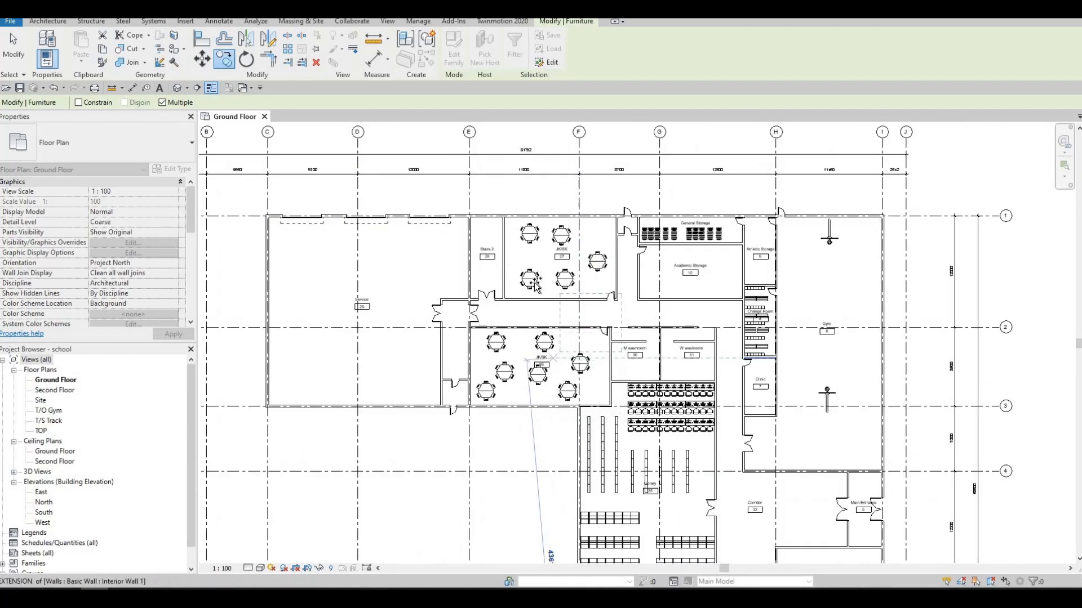
scroll(620, 389, "up", 2)
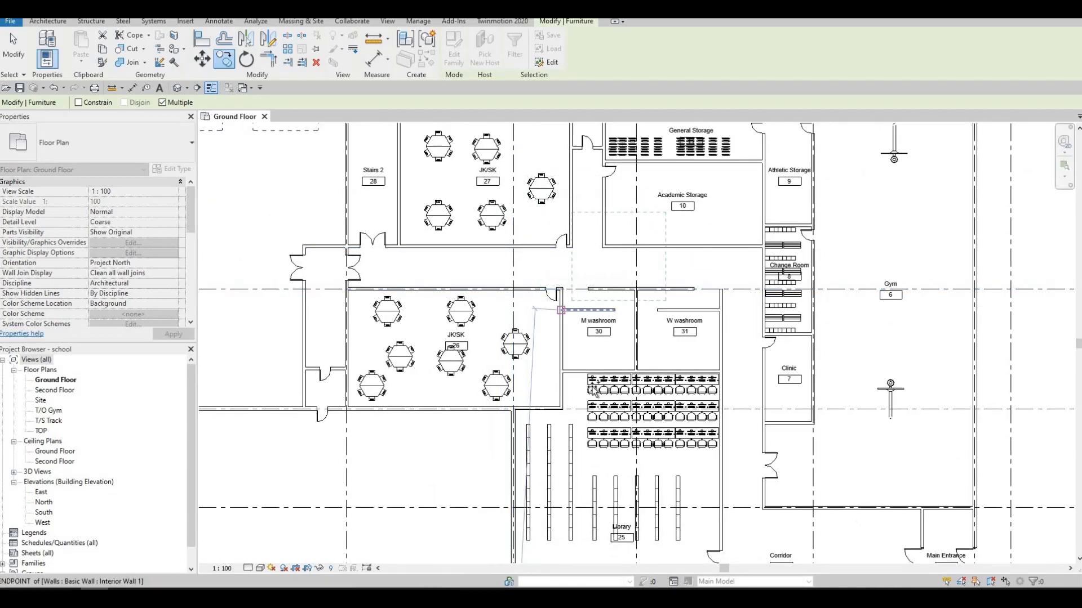
scroll(594, 389, "down", 2)
scroll(631, 359, "up", 2)
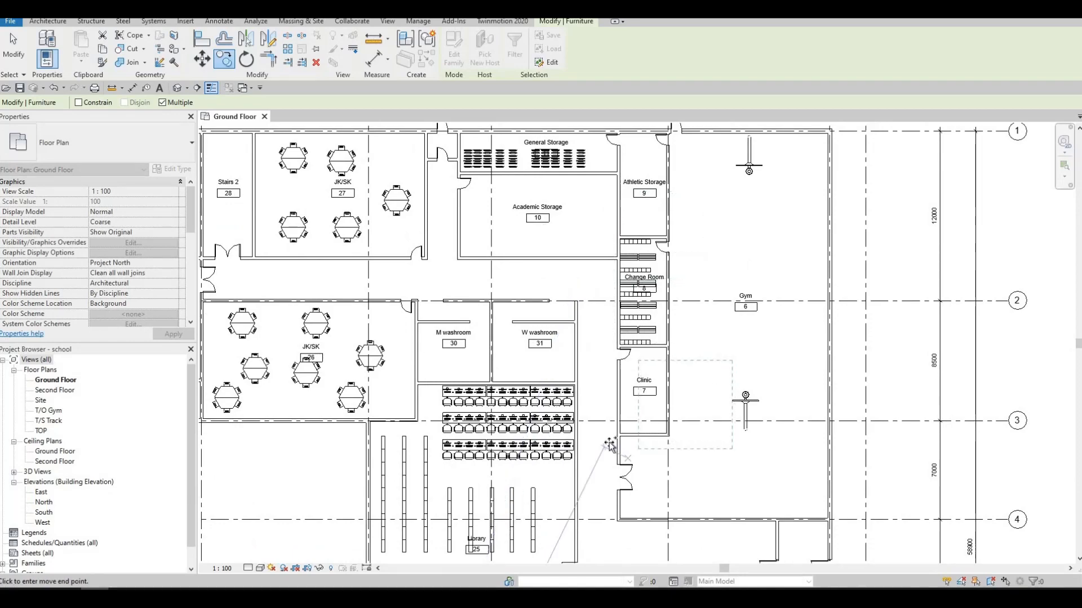
middle_click_drag(610, 445, 603, 254)
scroll(611, 349, "down", 1)
middle_click_drag(546, 467, 673, 304)
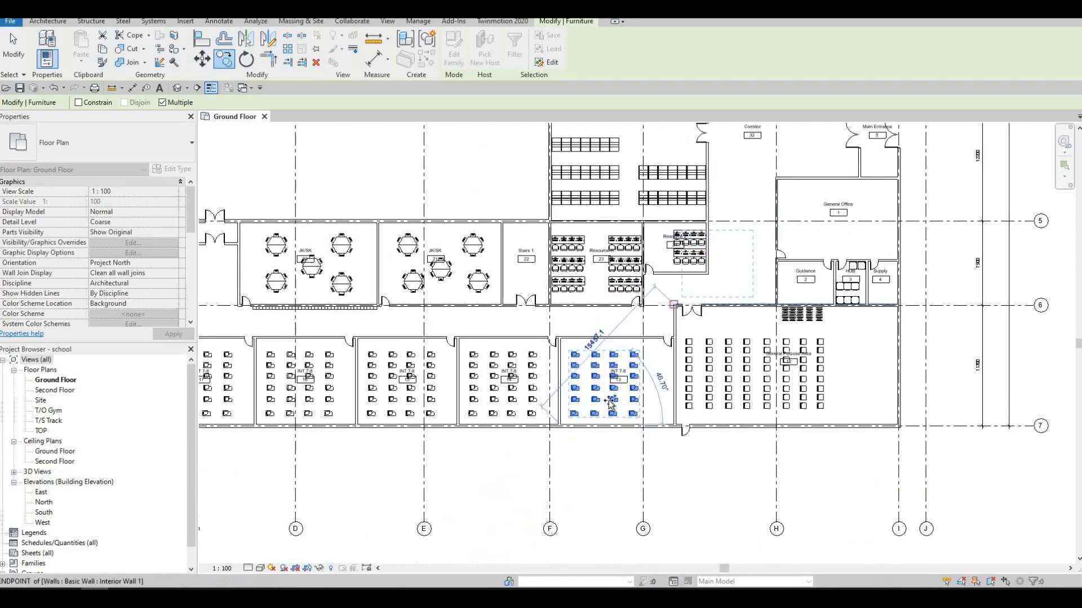
middle_click_drag(576, 397, 724, 406)
scroll(690, 406, "up", 3)
middle_click_drag(712, 356, 575, 495)
scroll(575, 490, "down", 2)
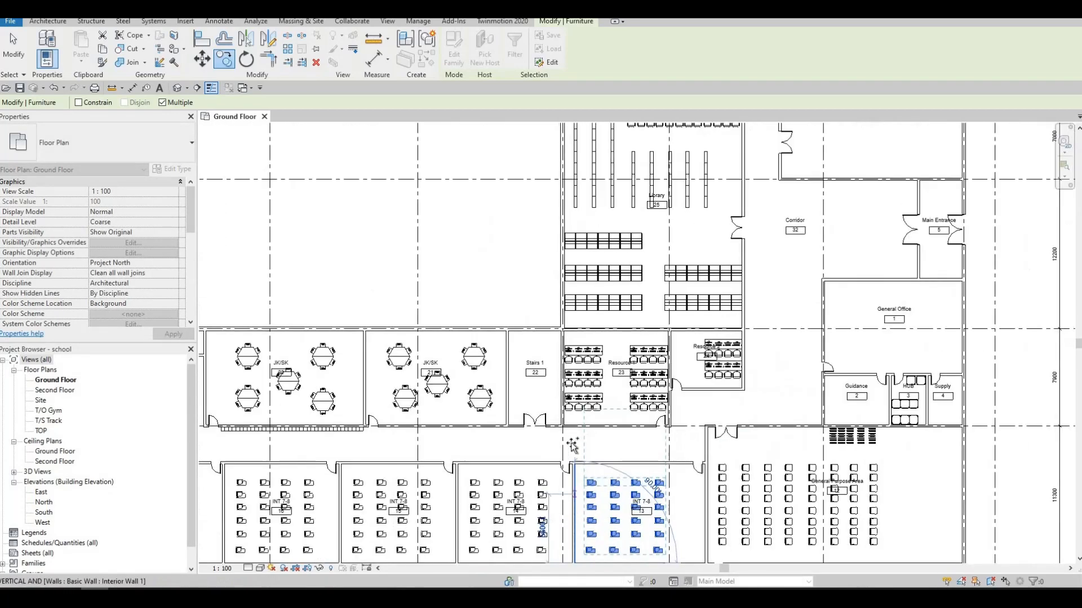
End the chair copying and load the Dry Erase Board family from the blocks folder, ready for placement.
scroll(573, 446, "down", 1)
middle_click_drag(570, 445, 658, 317)
key("Escape")
key("Escape")
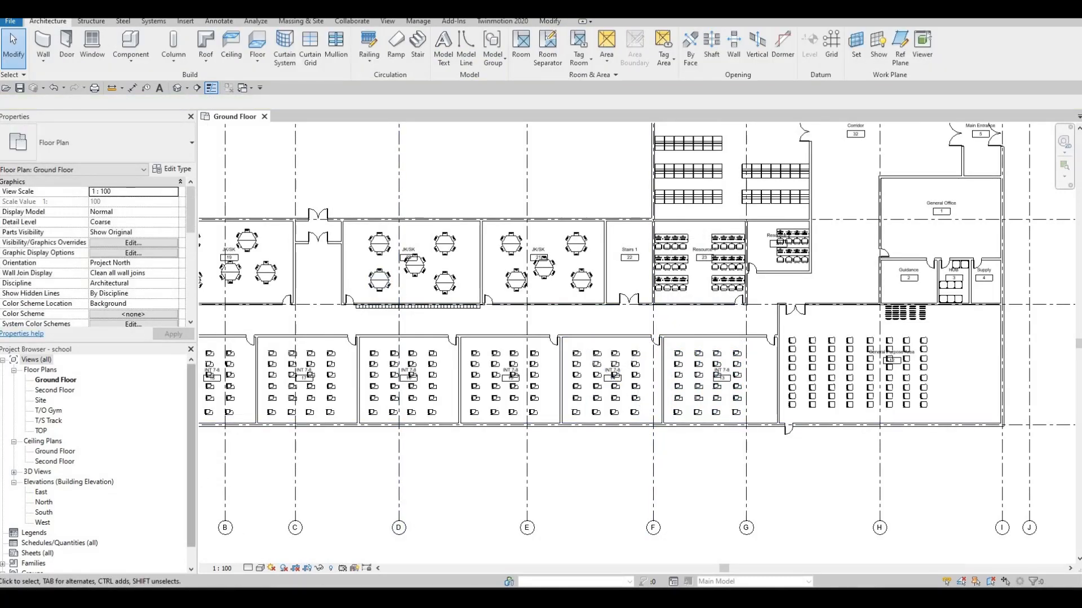
key("alt+Tab")
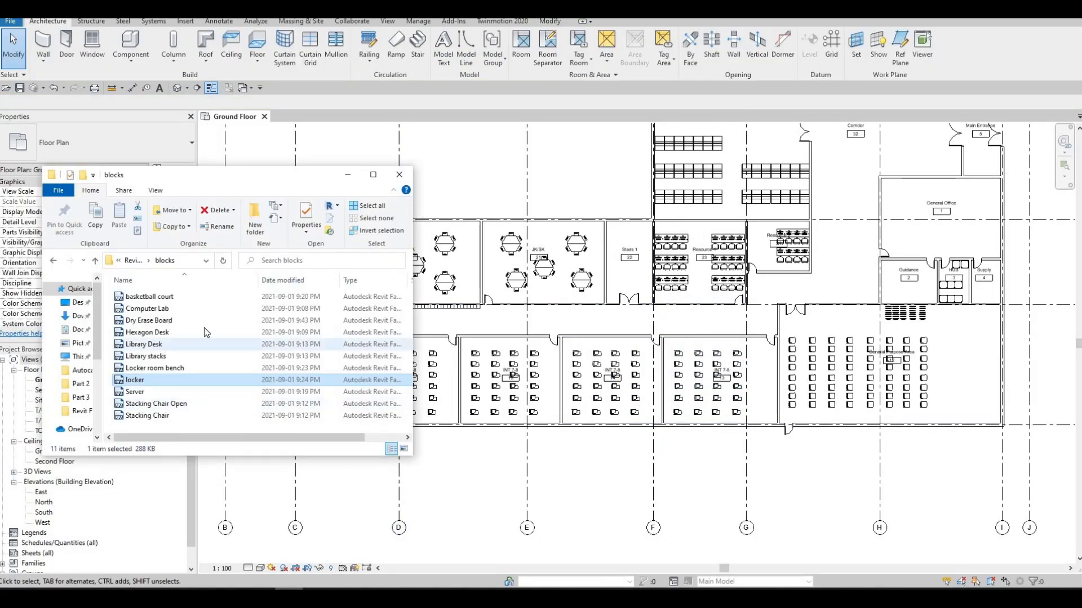
left_click(169, 320)
mouse_move(169, 327)
left_mouse_down()
mouse_move(615, 314)
mouse_move(608, 306)
left_mouse_up()
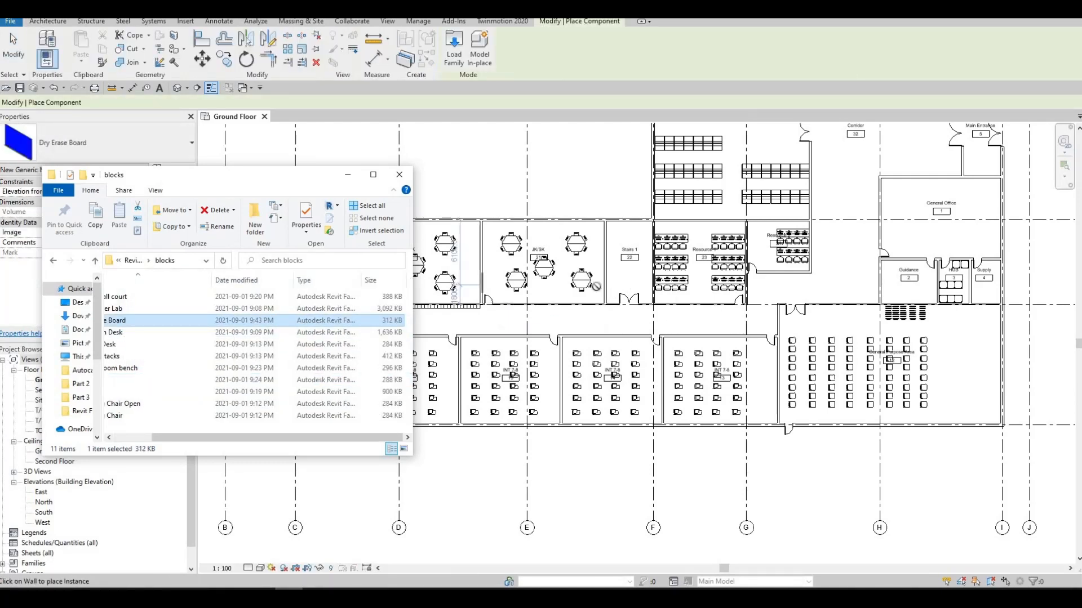
middle_click_drag(479, 265, 727, 287)
scroll(578, 263, "up", 1)
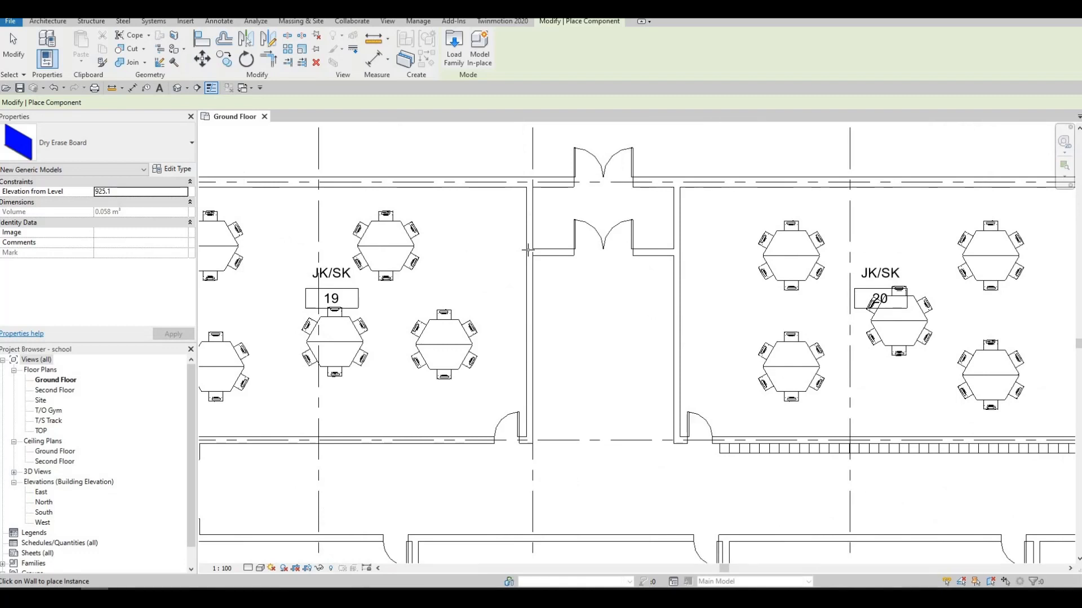
left_click(527, 249)
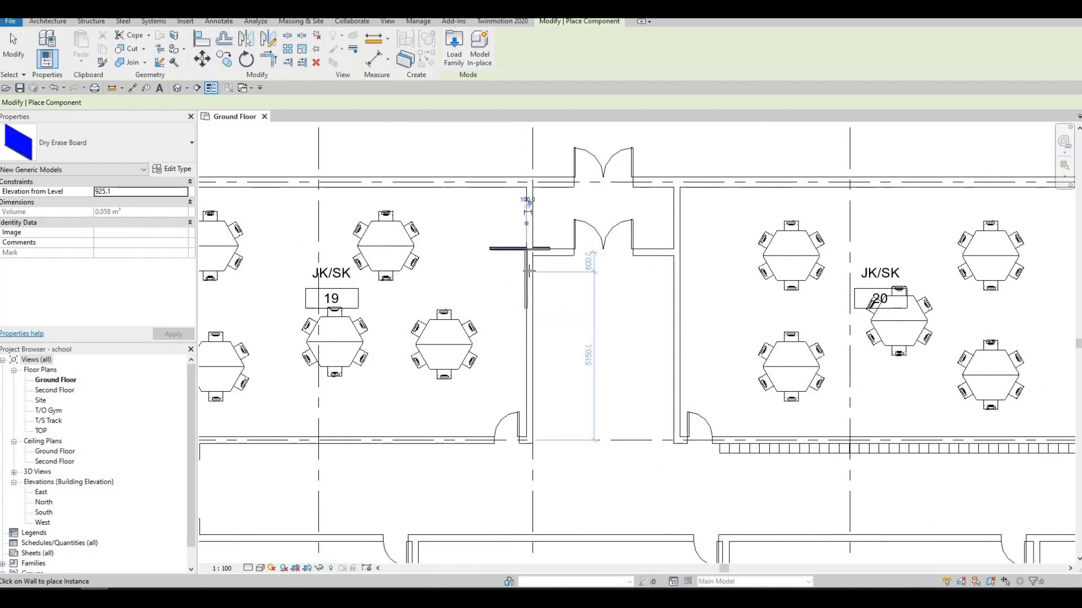
key("Escape")
left_click(506, 251)
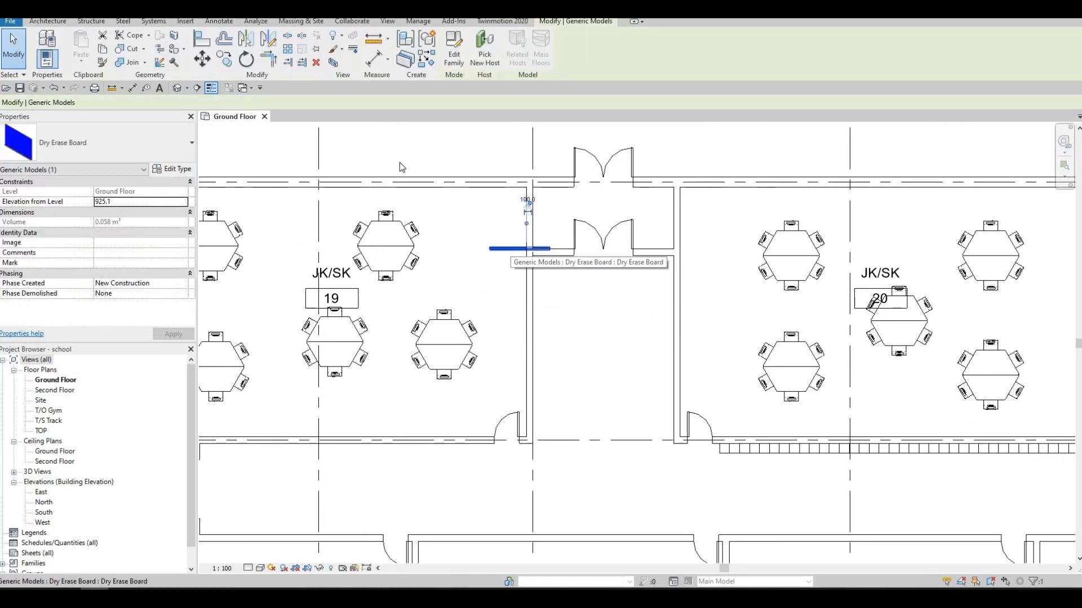
key("Delete")
Place Dry Erase Board components along the inner face of the right-hand walls in JK/SK rooms 19 and 20.
left_click(145, 52)
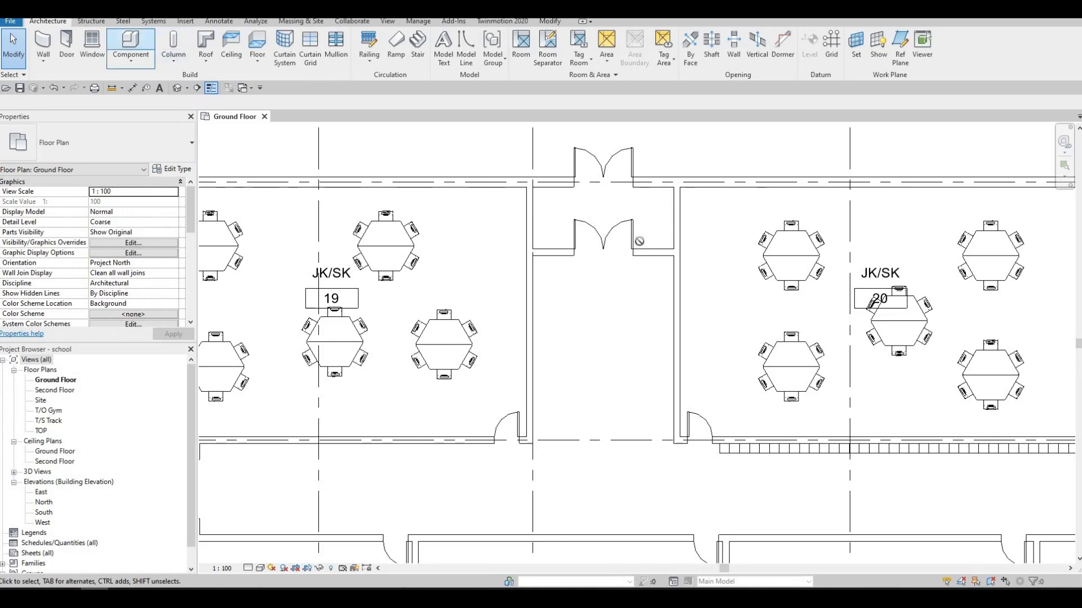
scroll(490, 243, "up", 2)
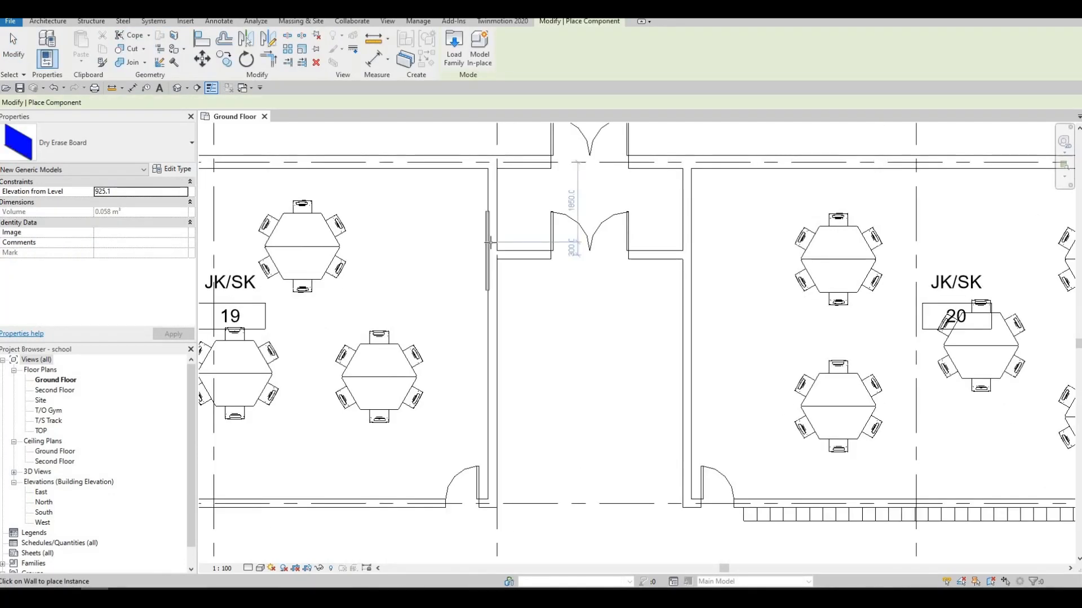
left_click(487, 251)
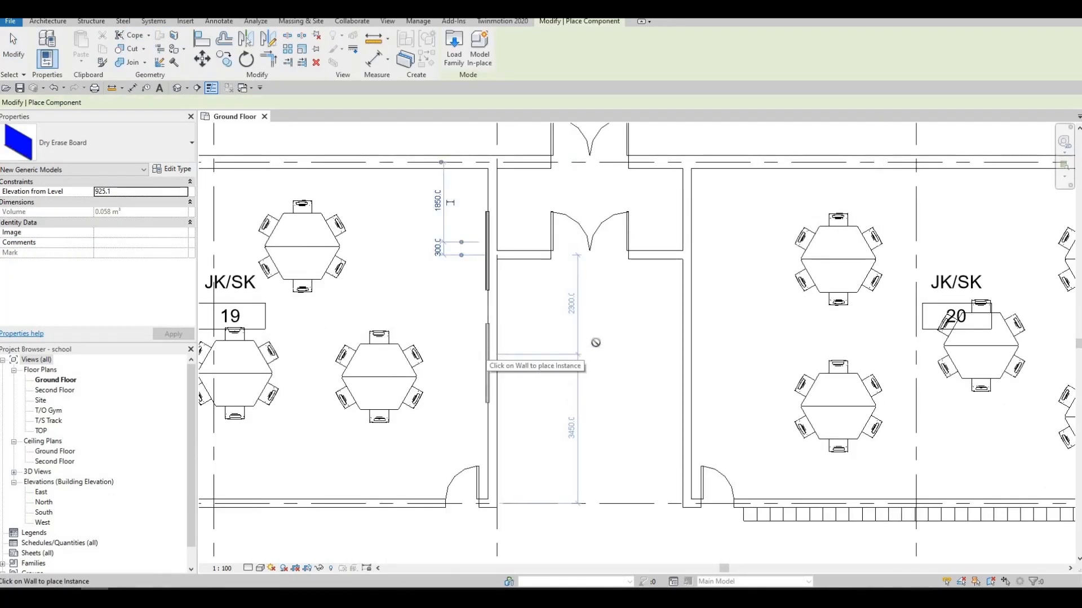
middle_click_drag(708, 316, 324, 322)
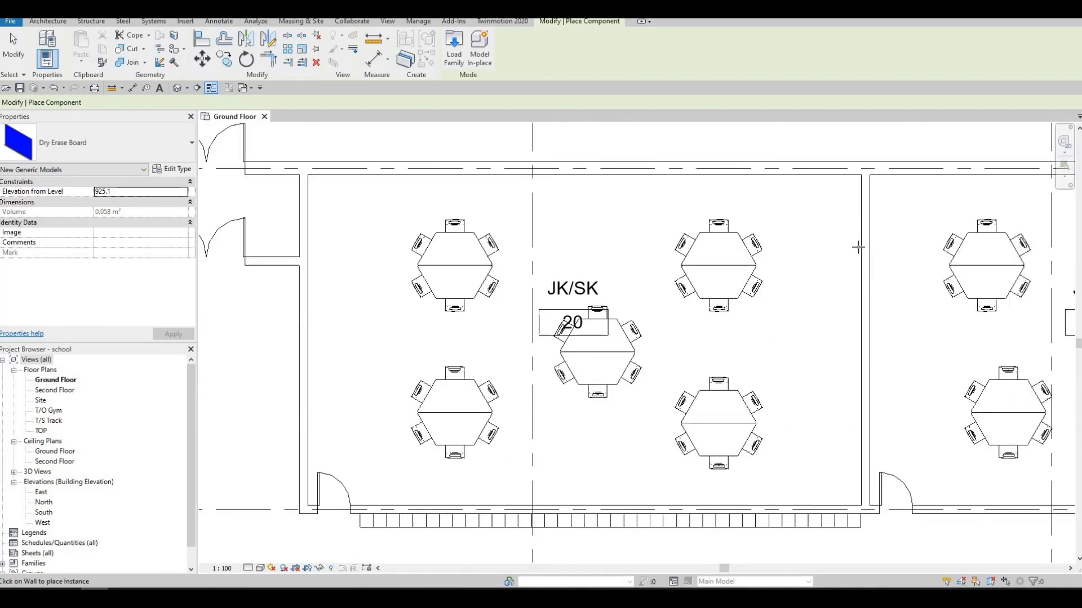
left_click(859, 254)
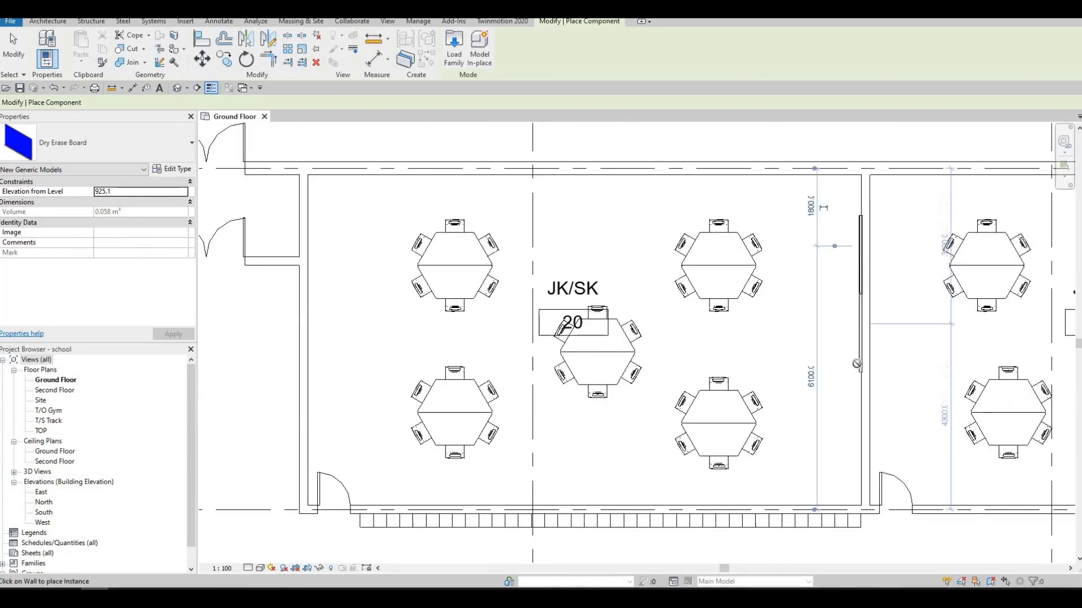
left_click(861, 366)
Place two dry erase boards on the right-hand wall of JK/SK room 21 and remove the stray one facing Stairs 1.
mouse_move(895, 375)
middle_mouse_down()
mouse_move(500, 300)
mouse_move(449, 336)
middle_mouse_up()
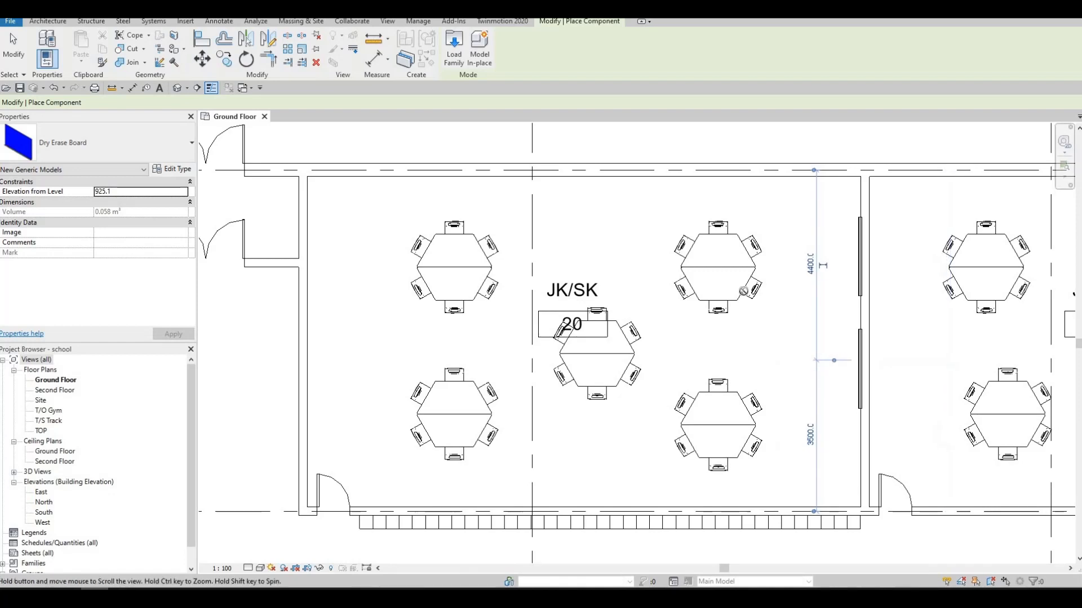
scroll(449, 336, "down", 1)
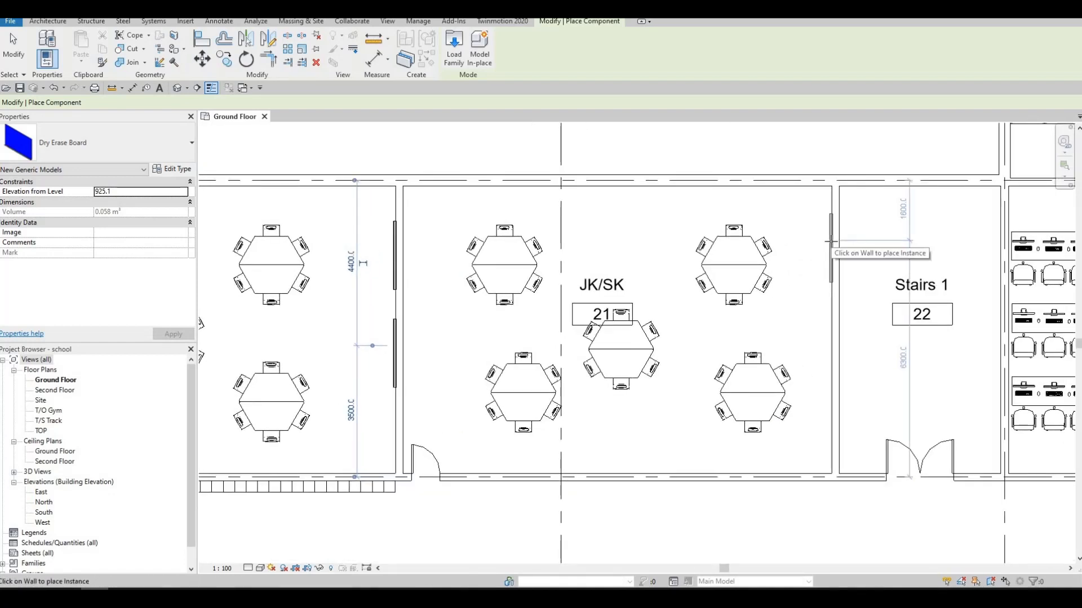
left_click(832, 345)
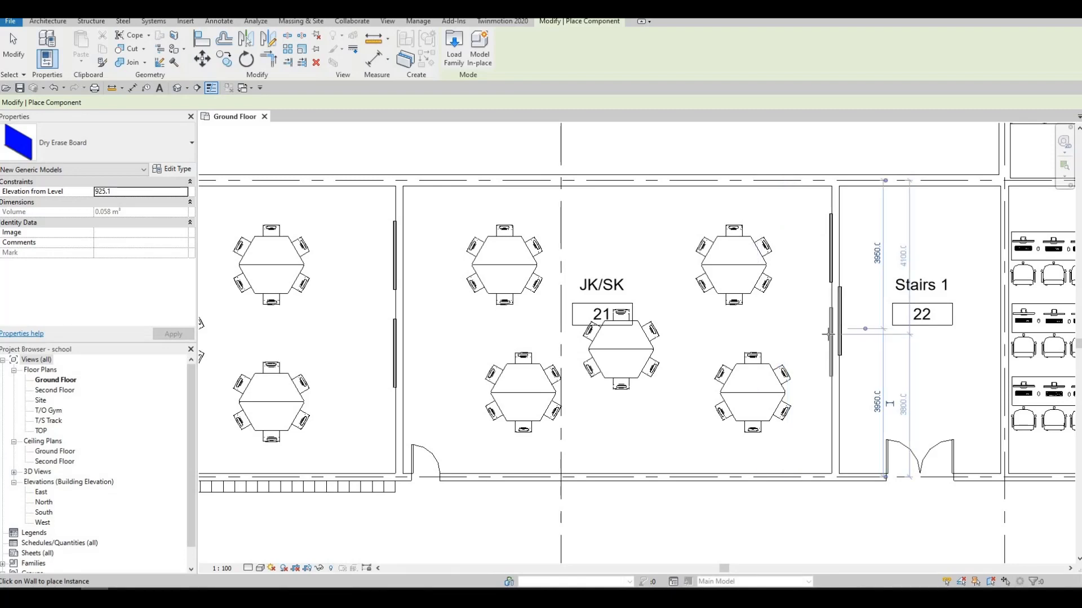
key("Escape")
key("Escape")
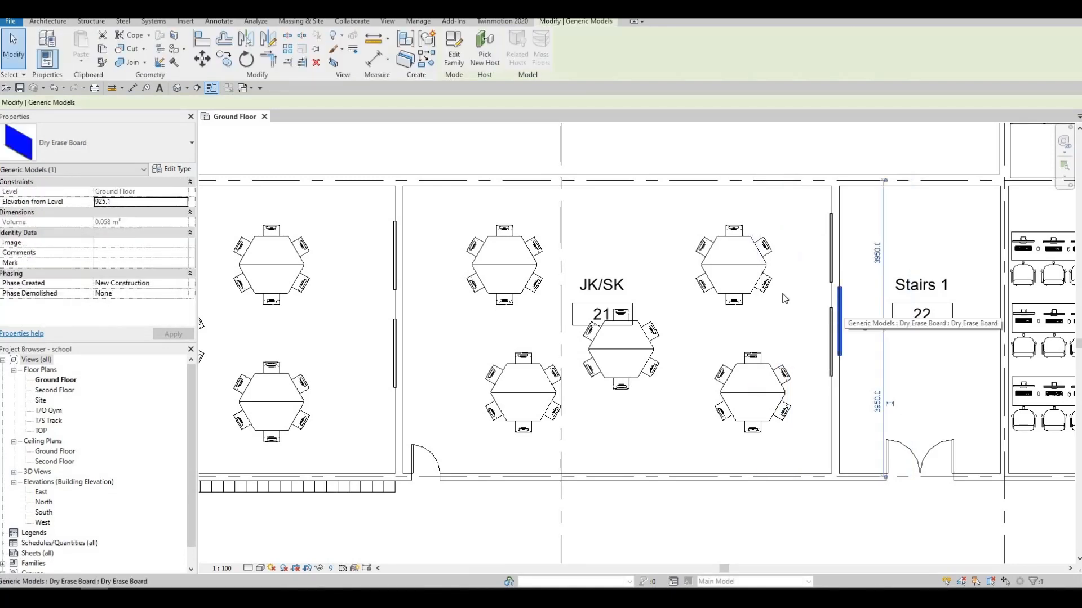
Place two dry erase boards on the right-hand wall of each of INT 7-8 rooms 18 and 17.
scroll(790, 299, "down", 3)
middle_click_drag(385, 478, 648, 242)
scroll(647, 242, "down", 2)
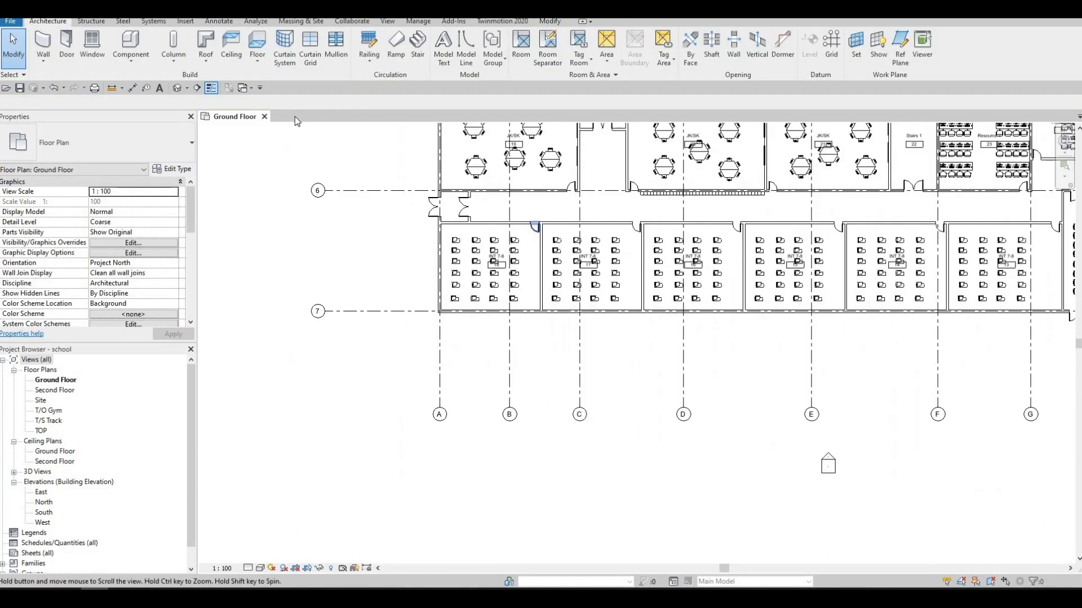
scroll(522, 259, "up", 2)
left_click(130, 45)
scroll(566, 252, "up", 2)
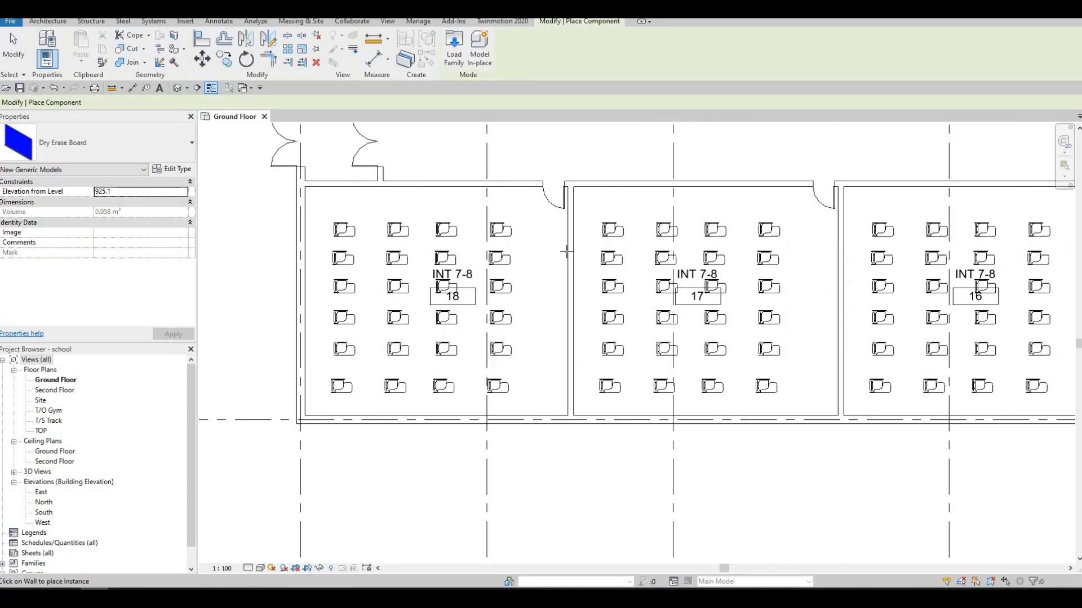
left_click(567, 253)
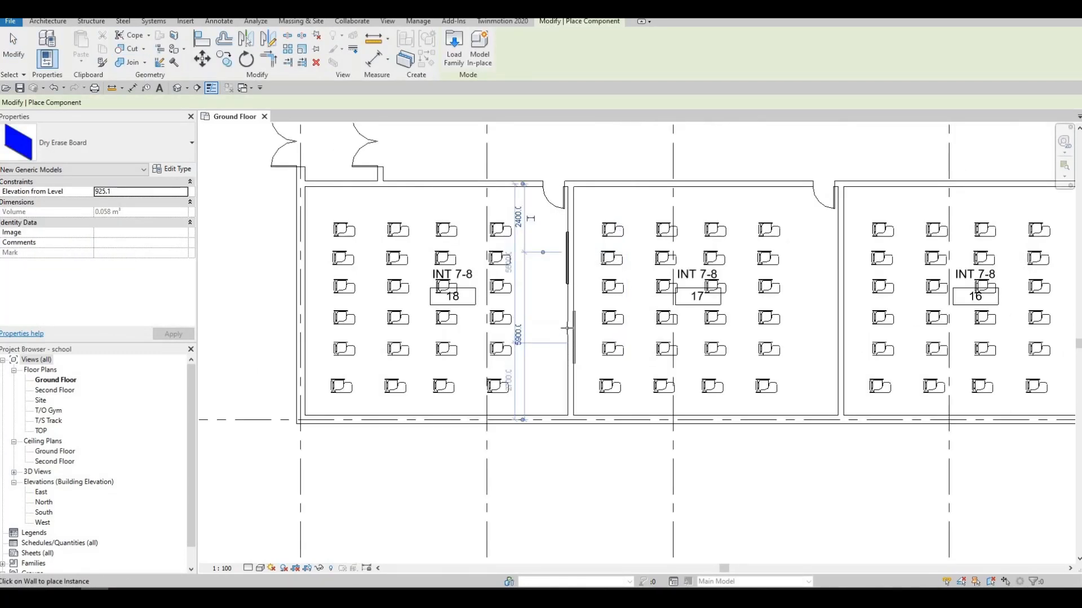
left_click(566, 326)
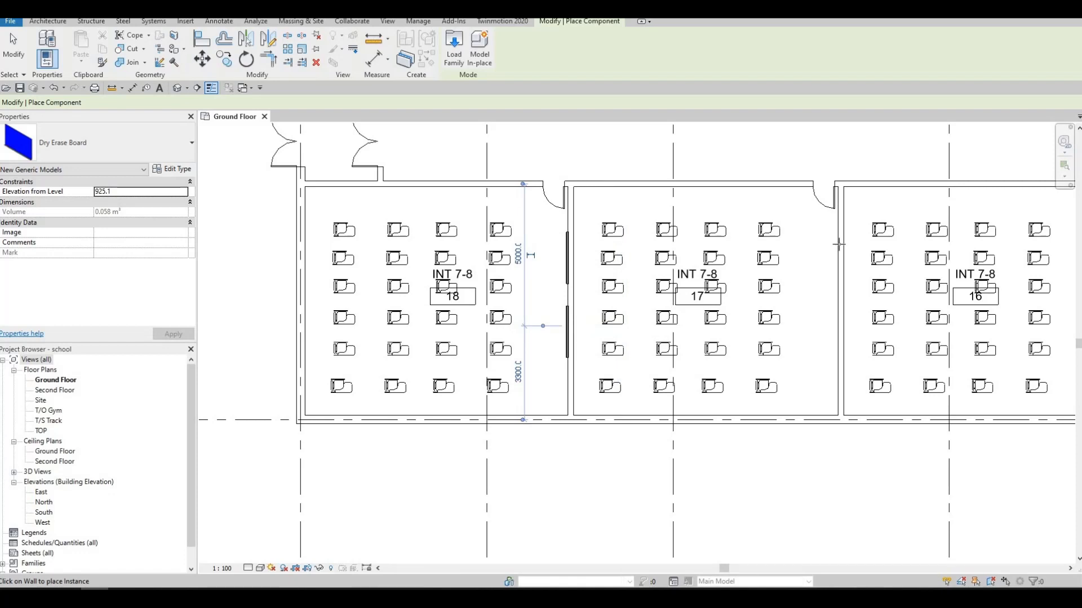
left_click(838, 290)
left_click(838, 329)
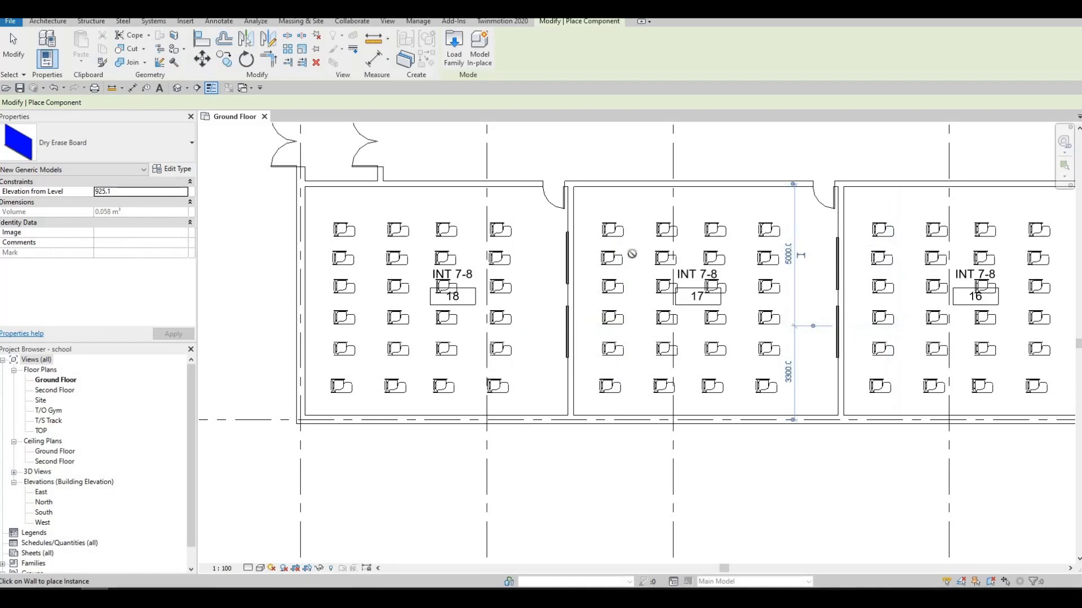
Place two dry erase boards on the right-hand wall of each of INT 7-8 rooms 16 and 15.
middle_click_drag(632, 254, 496, 239)
left_click(499, 239)
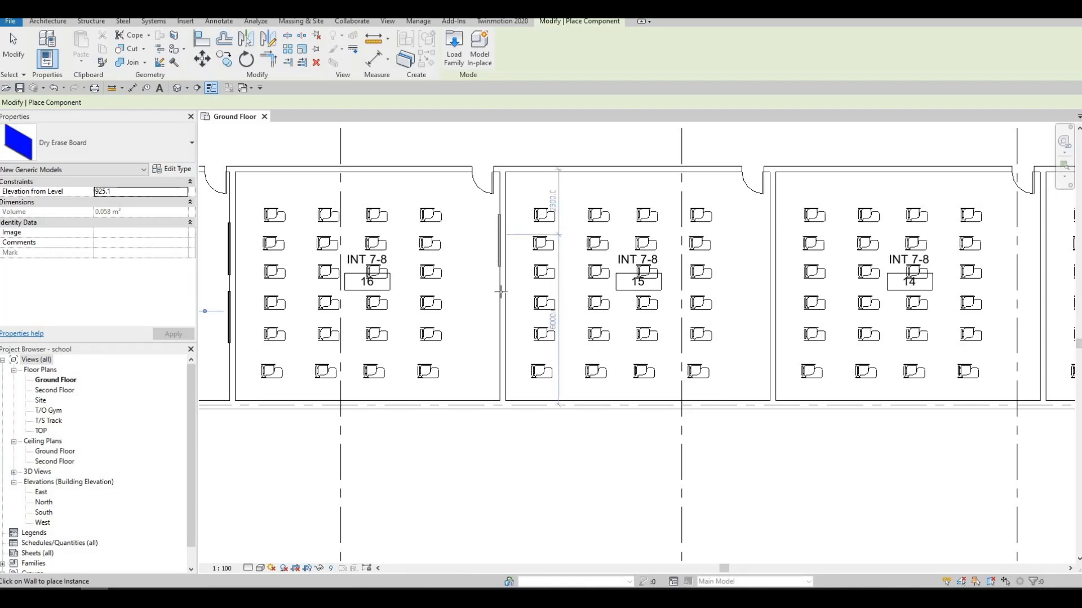
left_click(499, 292)
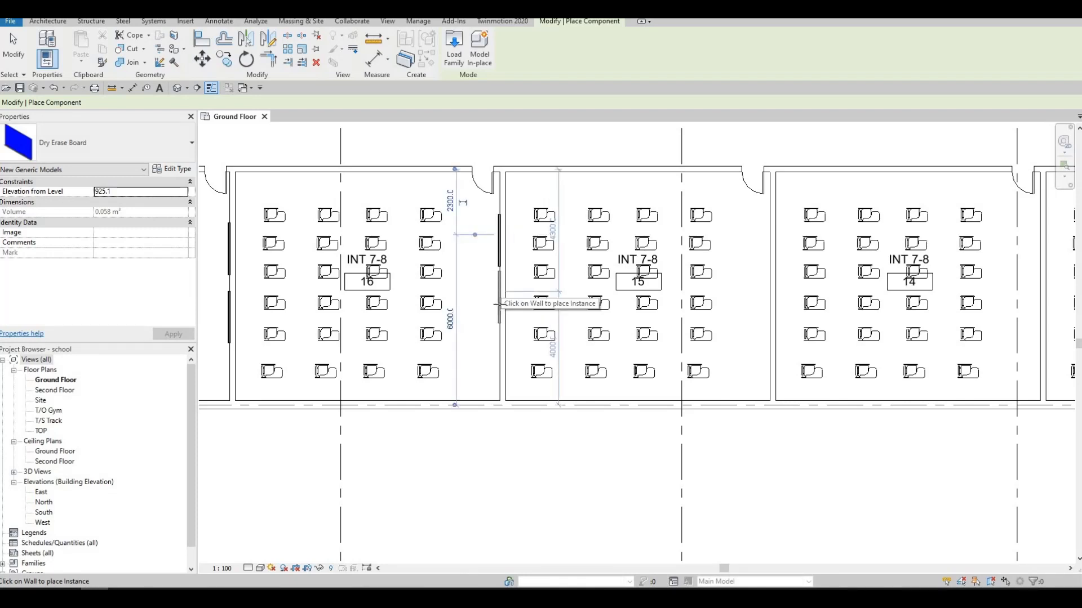
left_click(510, 297)
middle_click_drag(625, 323, 515, 335)
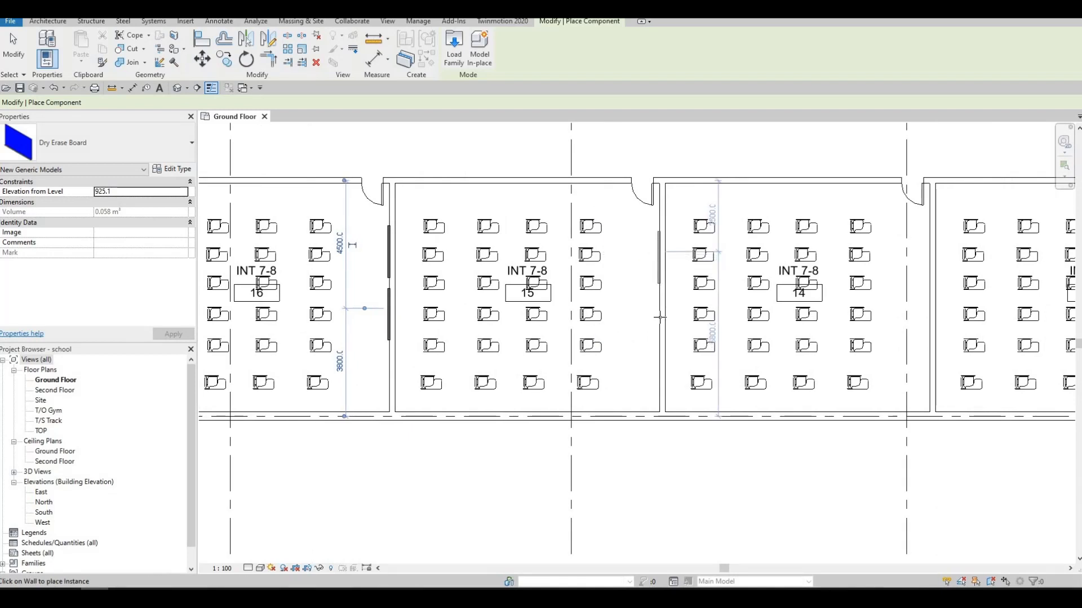
left_click(659, 319)
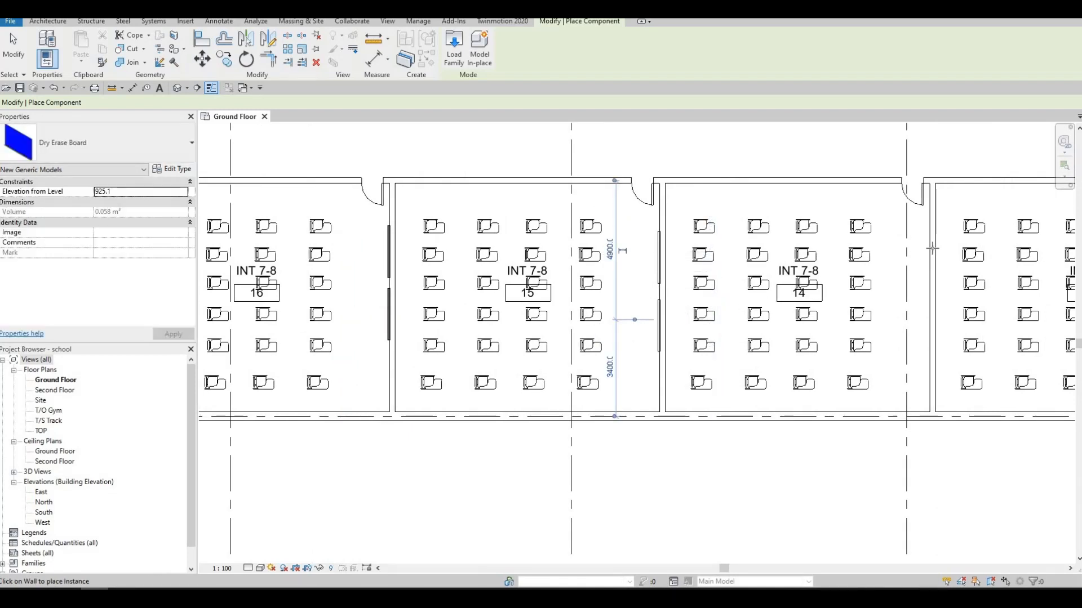
Place two dry erase boards on the right-hand wall of each of INT 7-8 rooms 14 and 13.
left_click(930, 325)
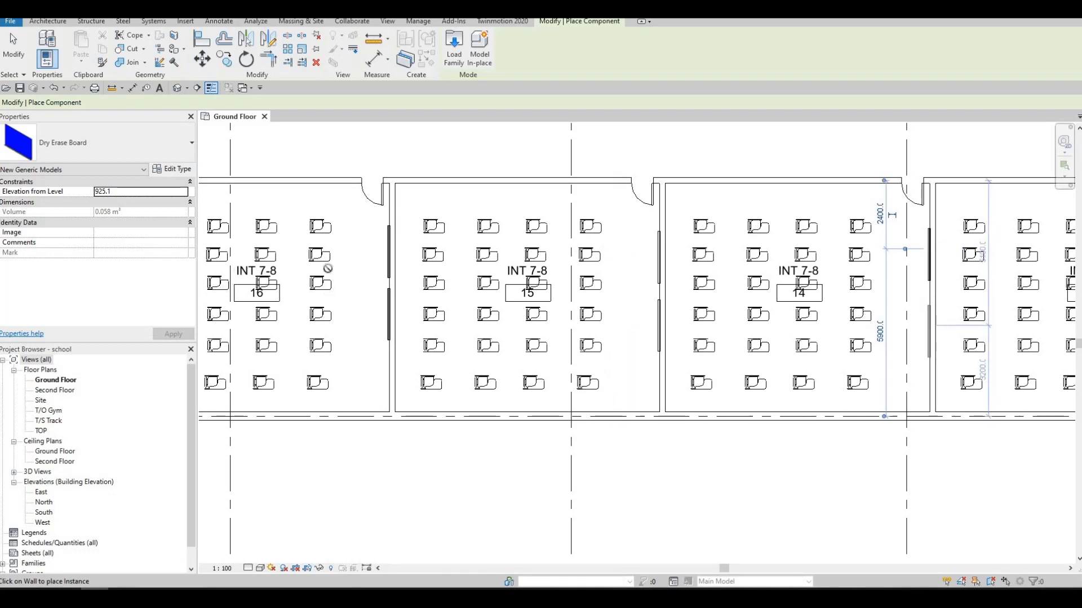
left_click(931, 327)
middle_click_drag(931, 327, 240, 309)
left_click(544, 232)
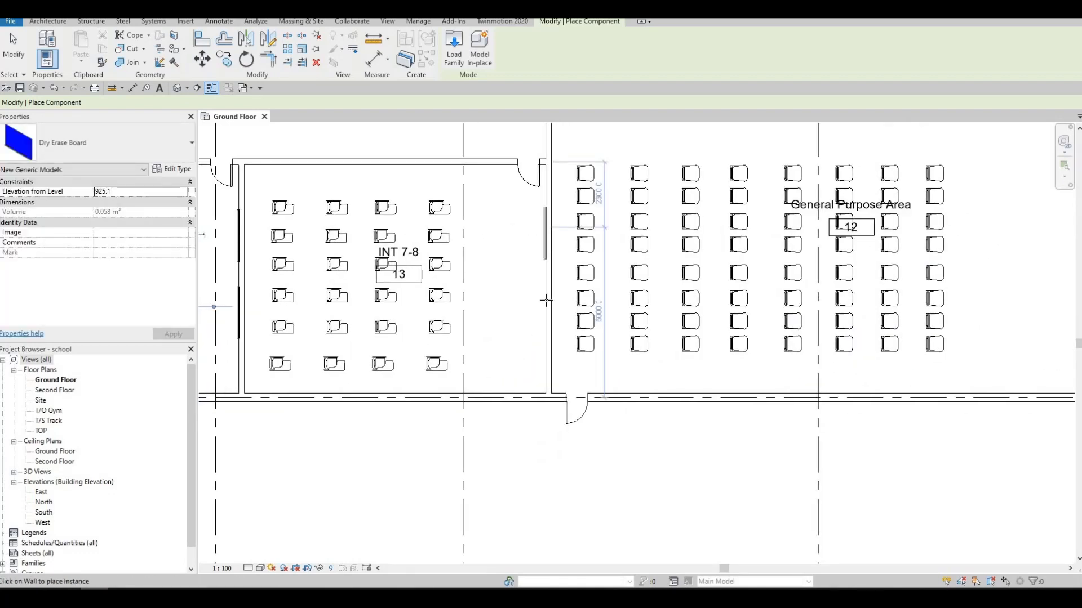
left_click(545, 304)
Place two dry erase boards on the right-hand wall of each of JK/SK rooms 26 and 27.
middle_click_drag(395, 185, 550, 236)
scroll(549, 236, "down", 1)
middle_click_drag(601, 268, 595, 459)
scroll(595, 460, "down", 1)
middle_click_drag(762, 277, 721, 318)
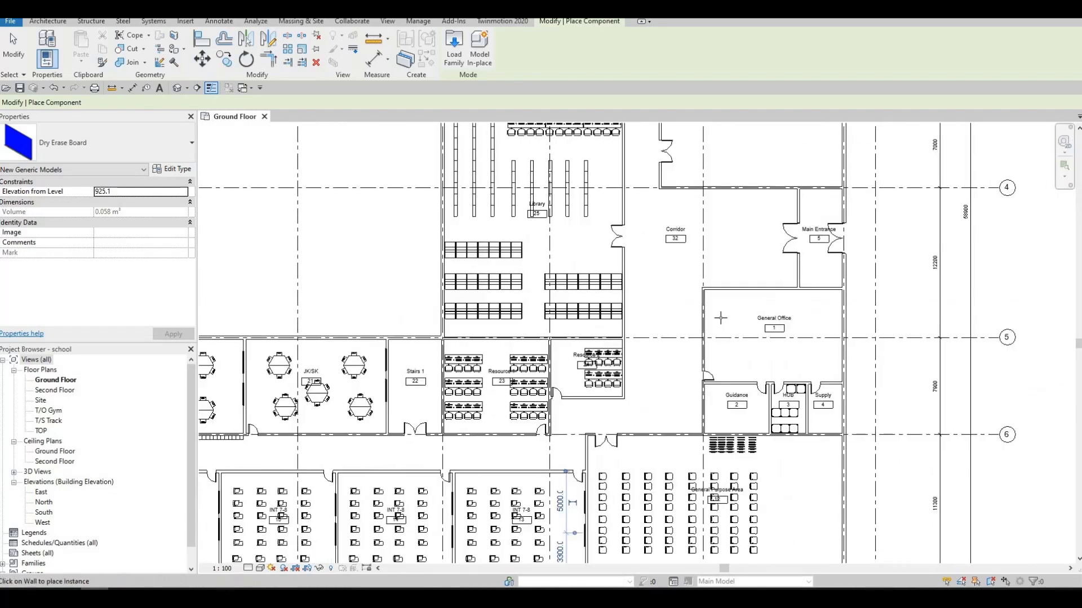
scroll(814, 322, "up", 1)
middle_click_drag(473, 352, 923, 298)
scroll(607, 345, "down", 1)
middle_click_drag(758, 324, 571, 455)
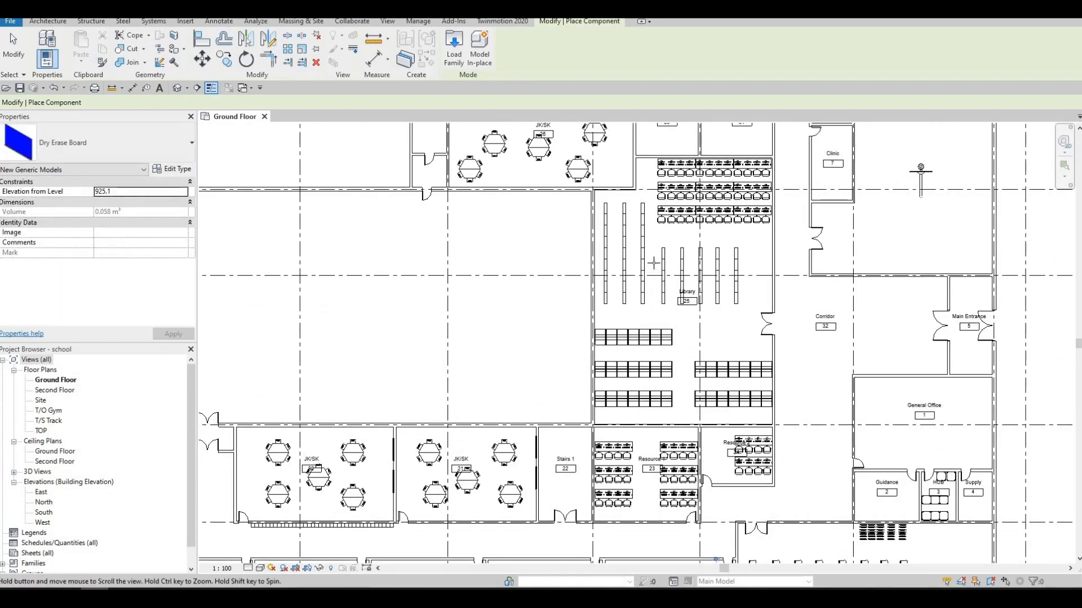
middle_click_drag(652, 261, 671, 398)
scroll(650, 259, "up", 1)
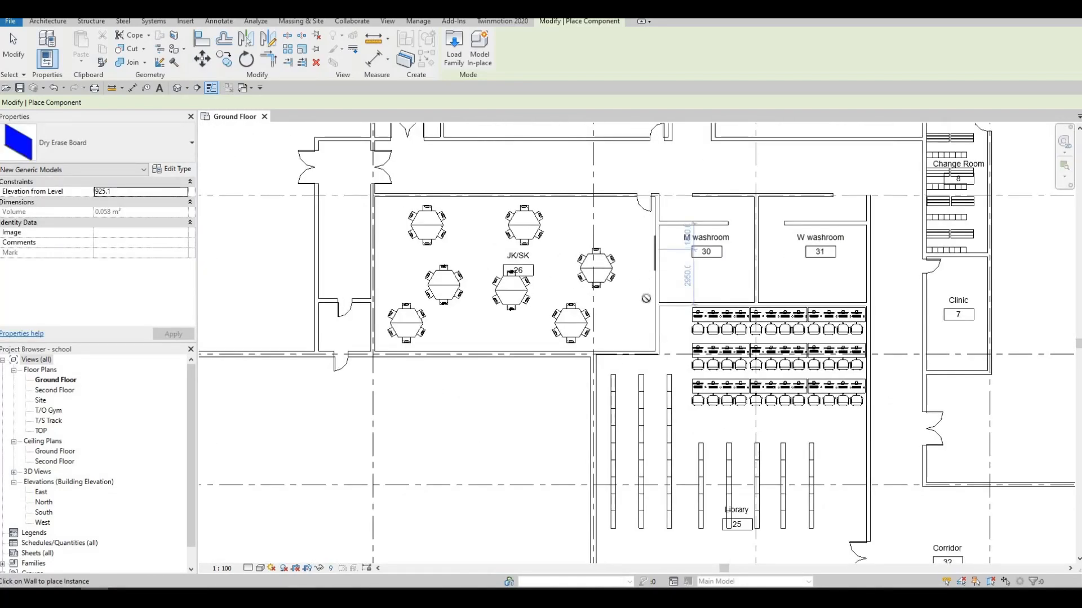
middle_click_drag(659, 251, 659, 494)
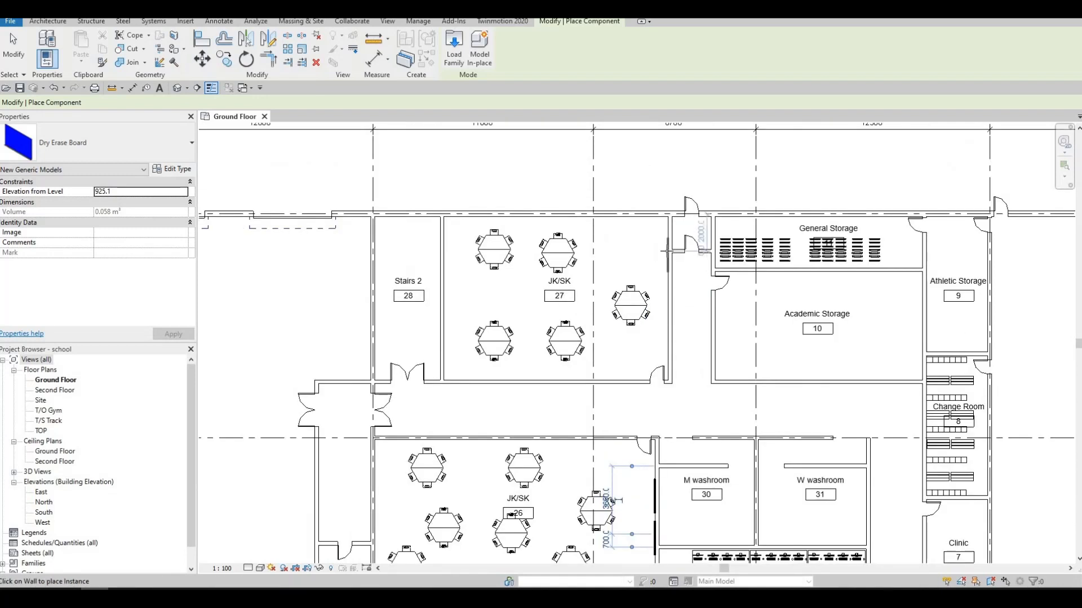
left_click(668, 309)
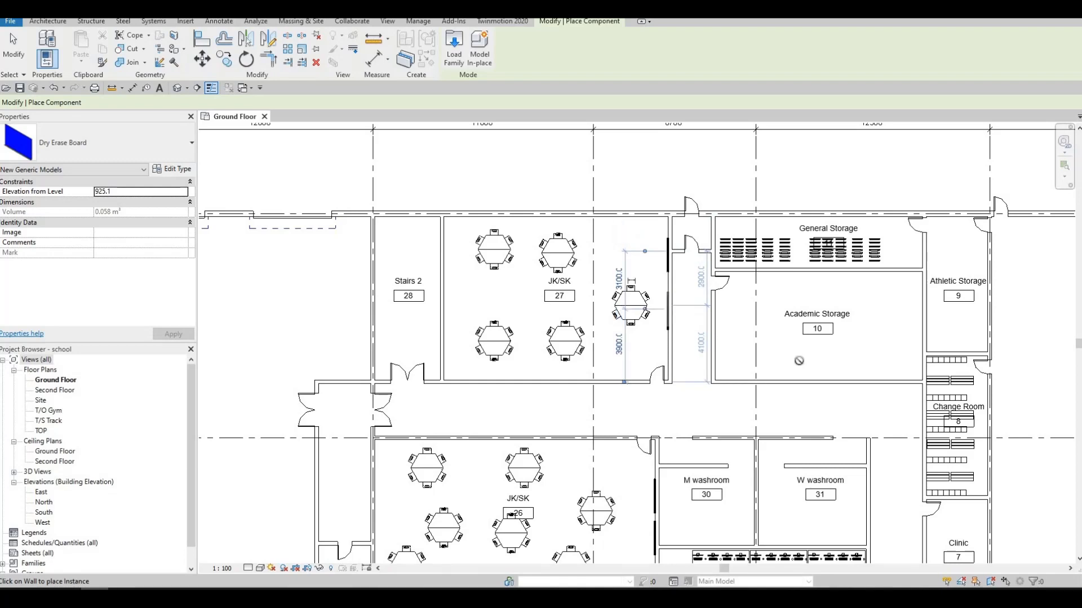
End the board placement near the General Office and load a chair or sofa family from the library's Seating folder.
middle_click_drag(903, 402, 507, 194)
scroll(639, 332, "down", 3)
middle_click_drag(662, 356, 638, 219)
middle_click_drag(670, 456, 657, 353)
middle_click_drag(583, 380, 654, 347)
scroll(651, 351, "up", 2)
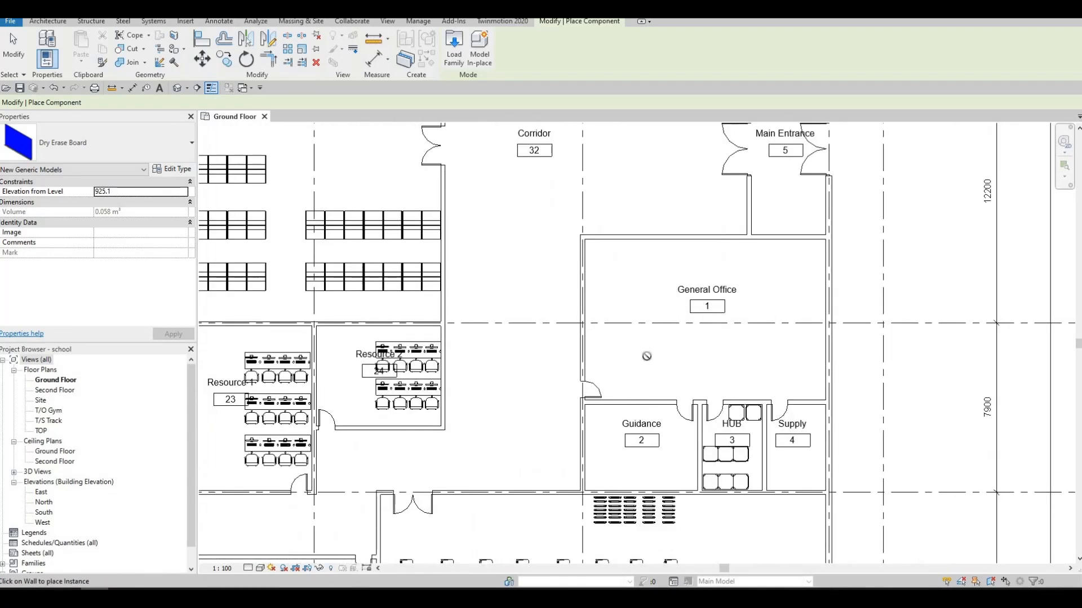
key("Escape")
key("Escape")
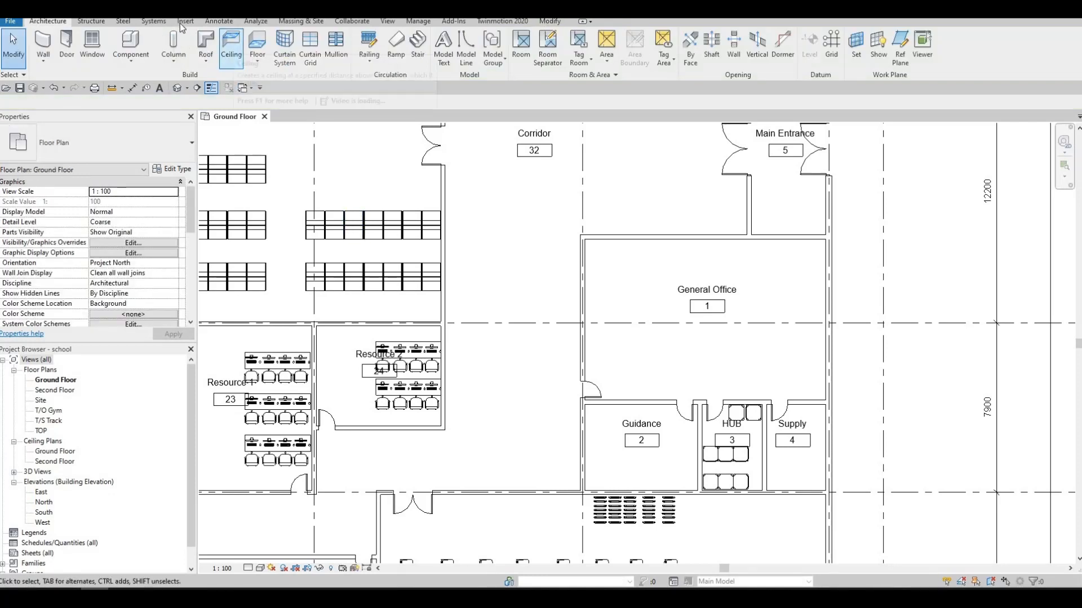
scroll(367, 50, "down", 4)
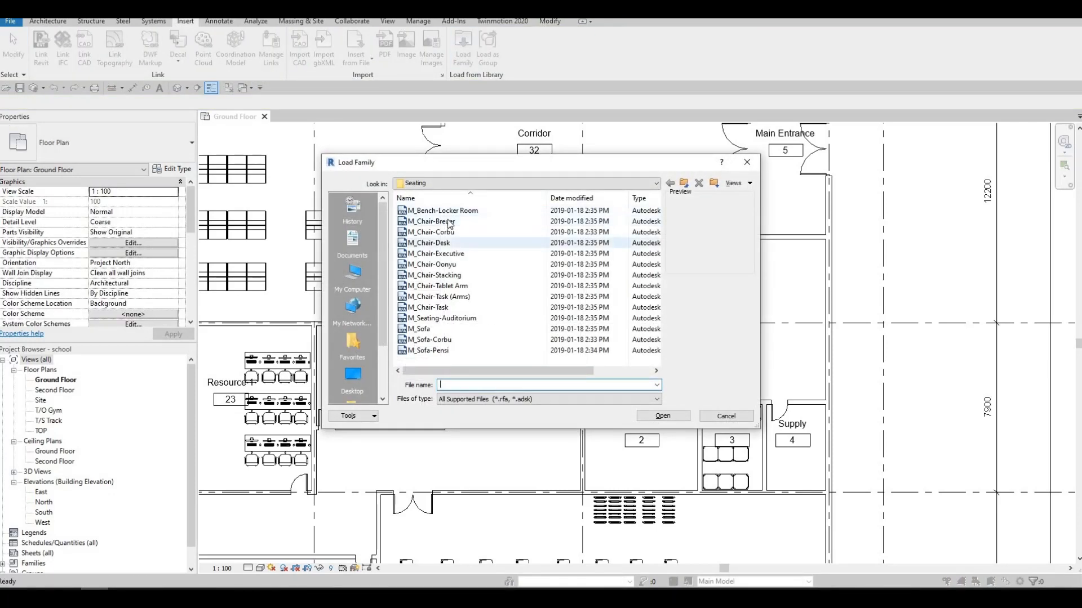
left_click(662, 416)
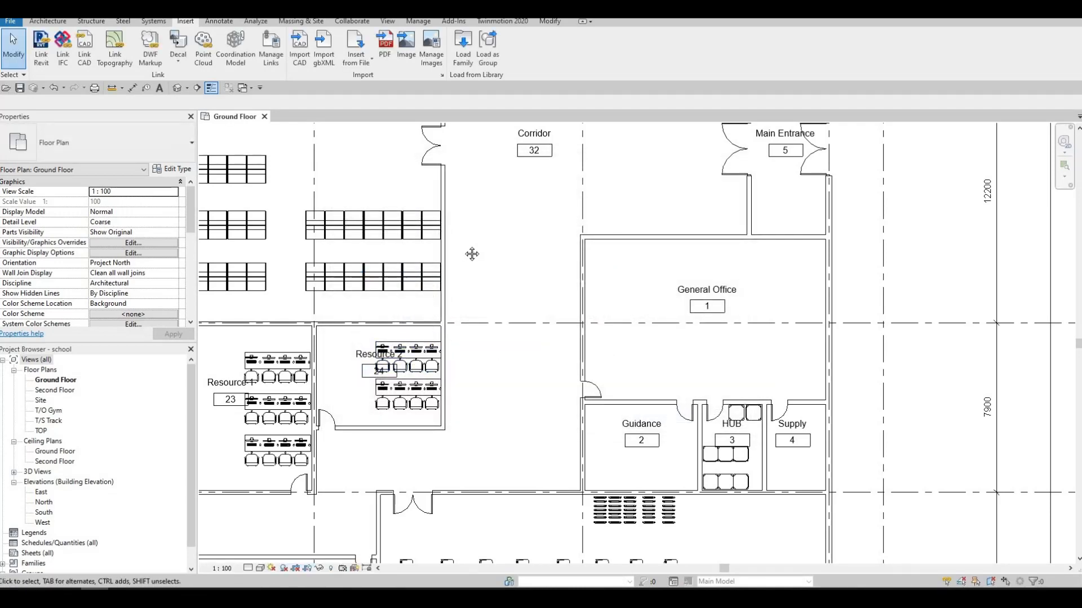
Place two M_Chair-Breuer chairs facing each other across the rightmost desk of the upper right-hand desk row in the Library.
scroll(499, 208, "up", 3)
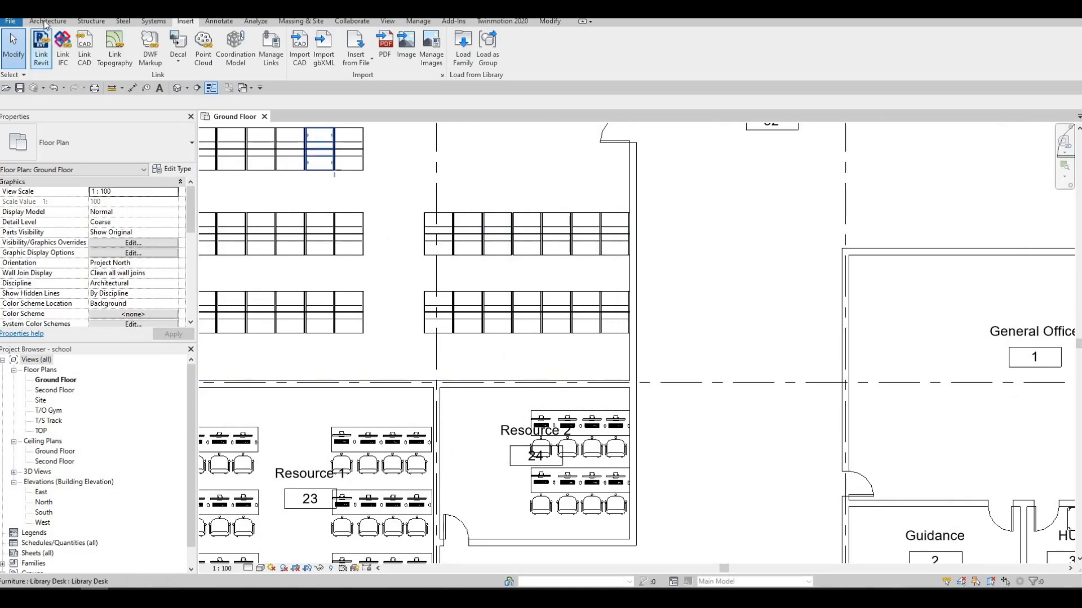
left_click(48, 21)
left_click(131, 48)
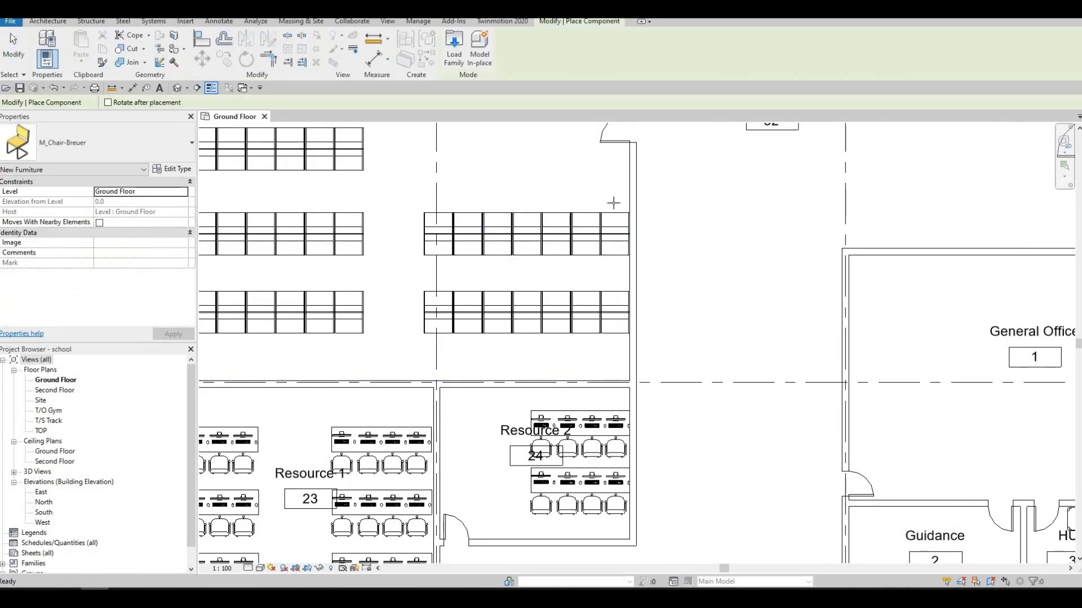
scroll(617, 208, "up", 4)
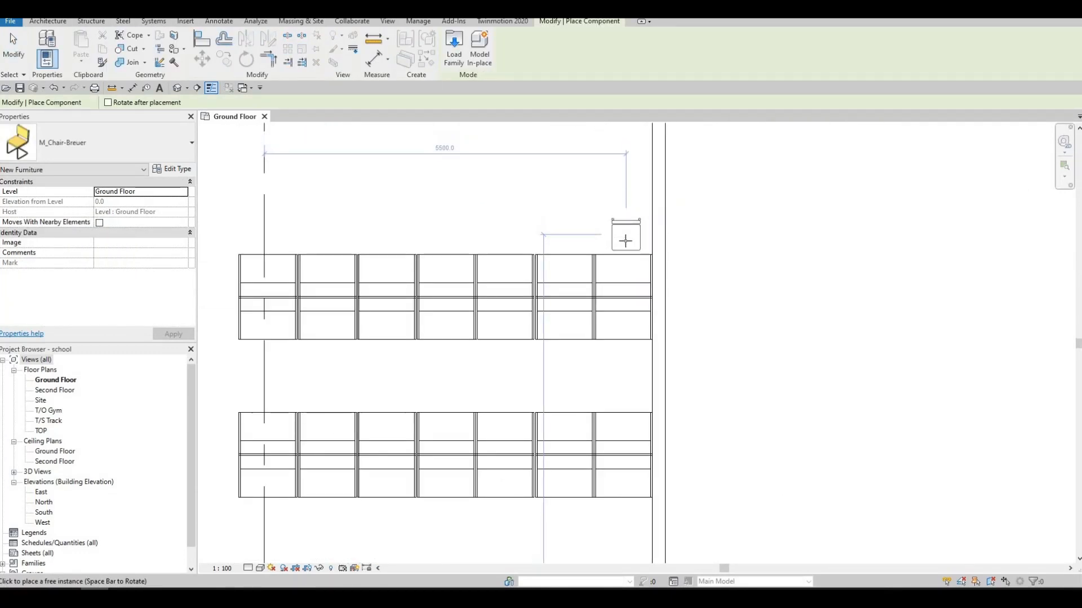
left_click(623, 277)
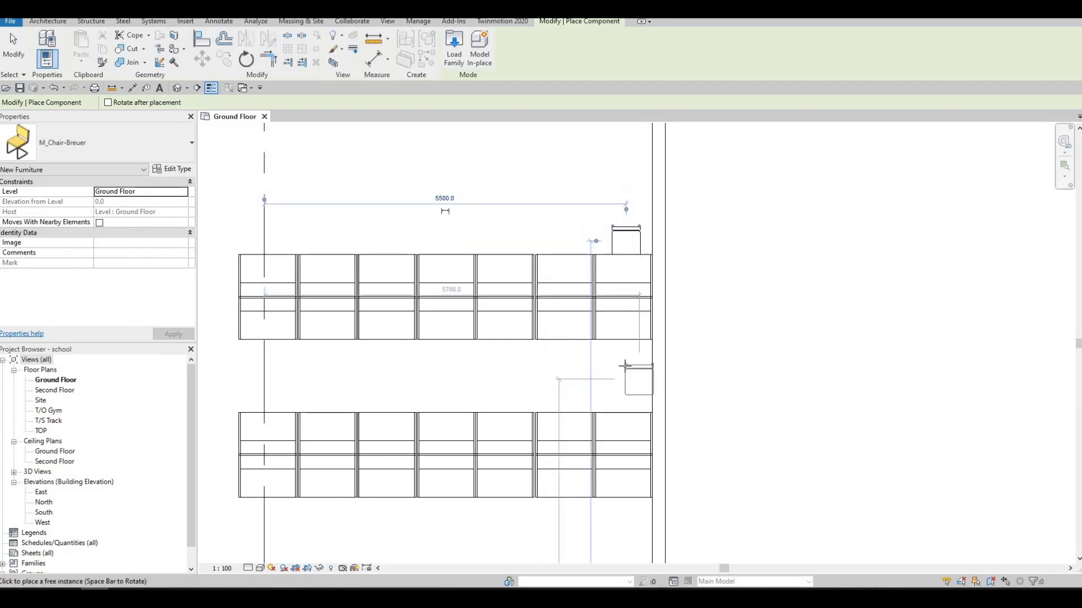
key("space")
key("space")
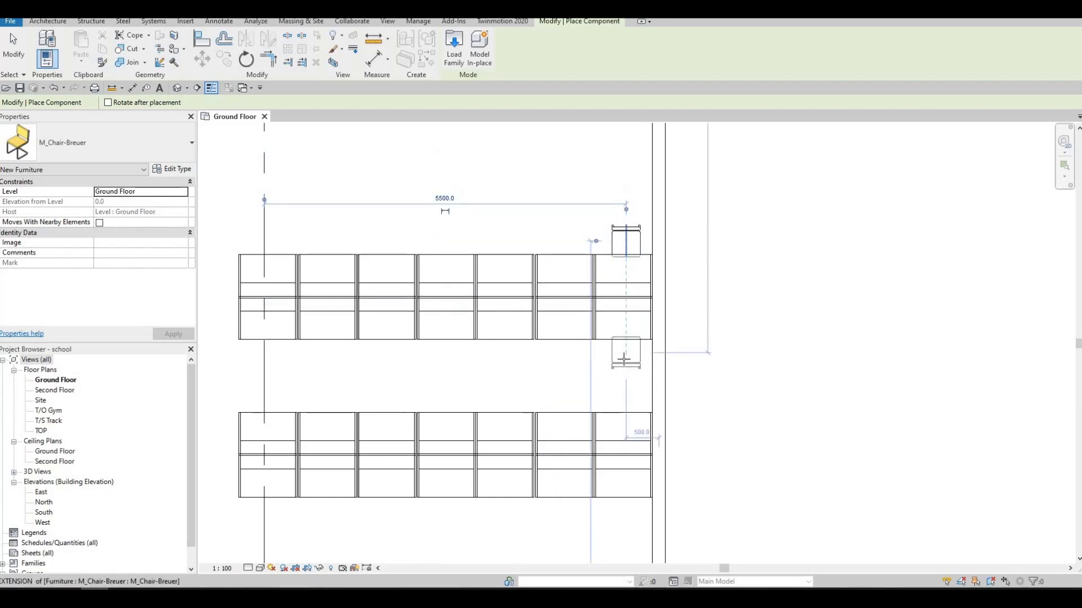
left_click(623, 355)
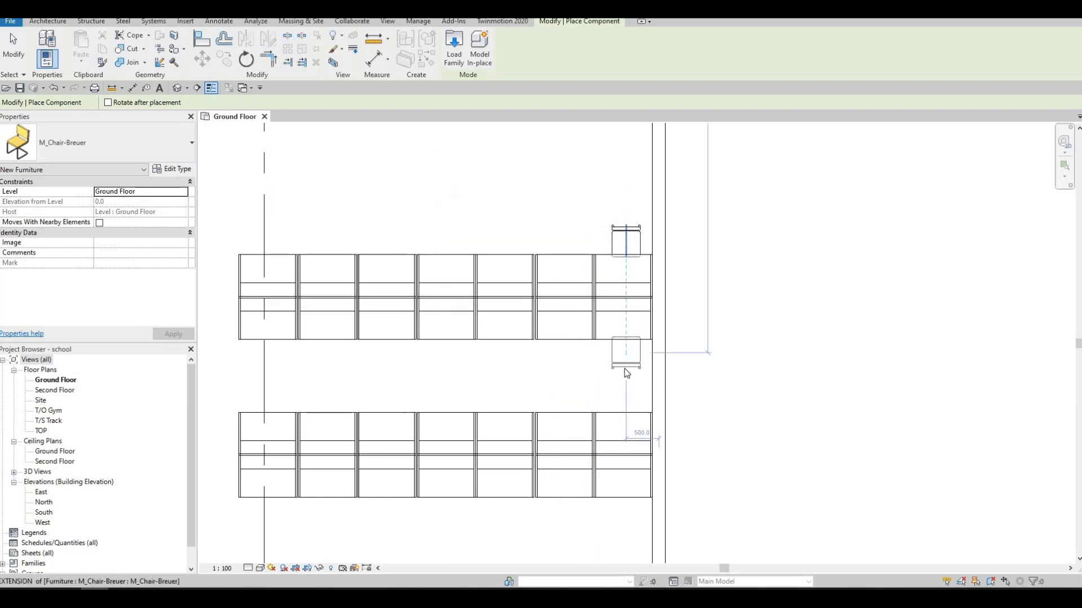
key("Escape")
key("Escape")
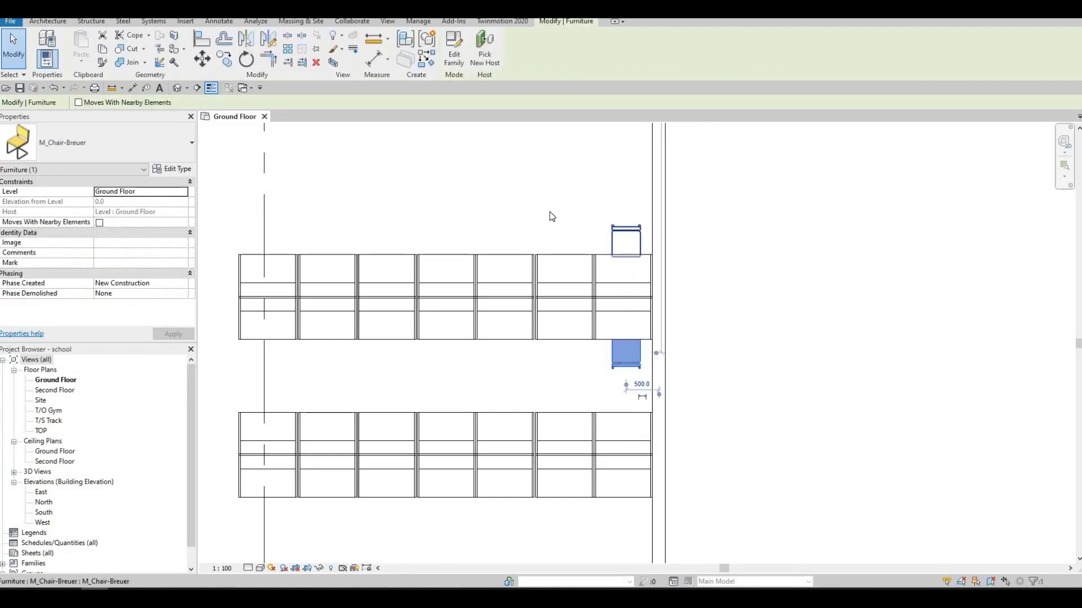
Copy the facing pair of chairs to the adjacent desk on its left, using multiple copy.
left_click(625, 241, "ctrl")
left_click(224, 59)
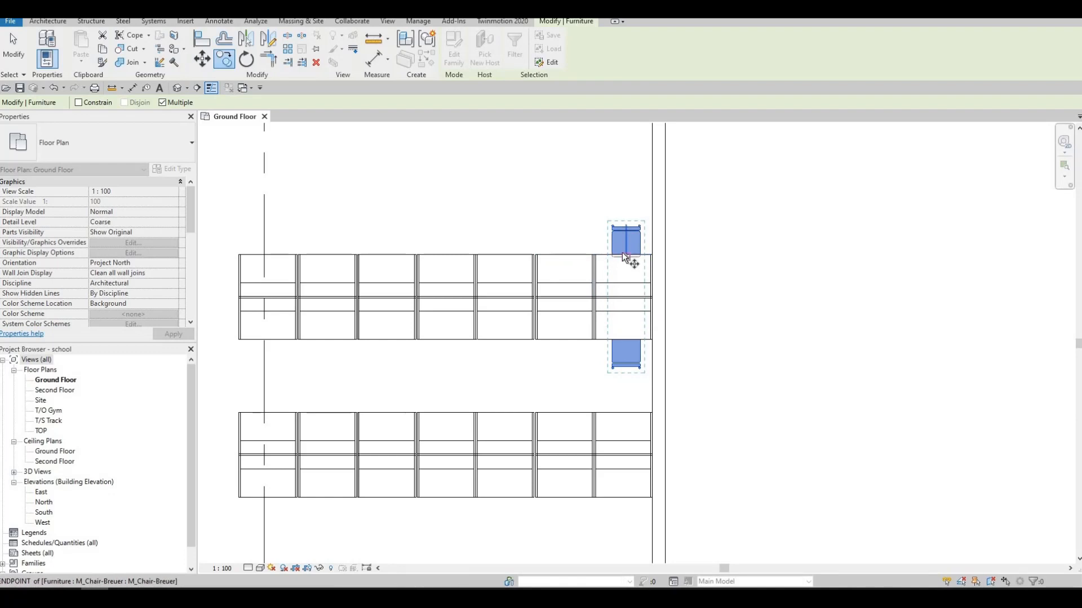
left_click(567, 255)
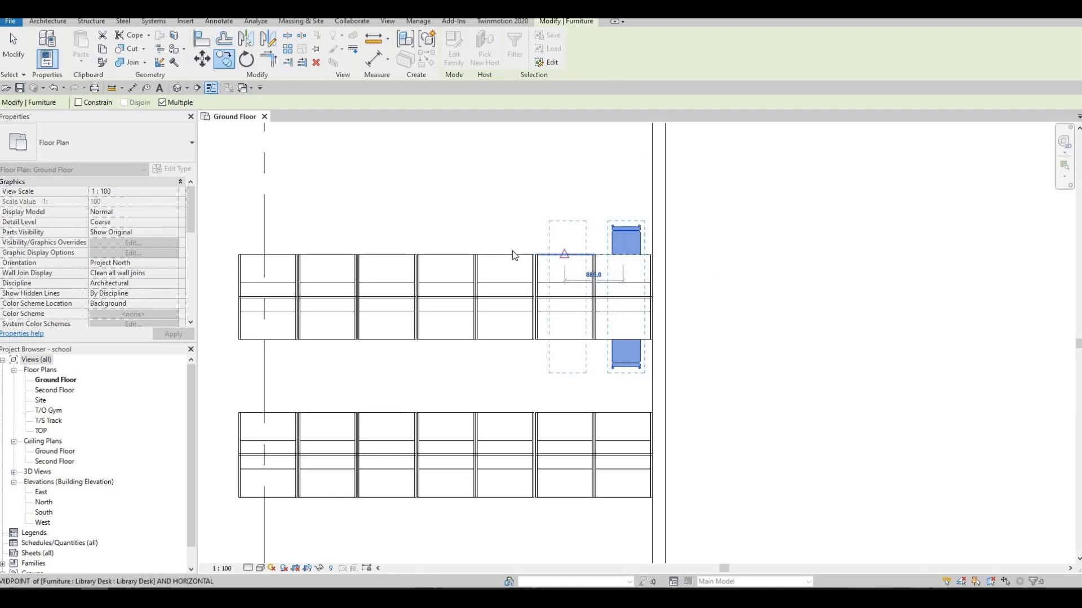
left_click(512, 253)
key("Escape")
key("Escape")
Copy the second pair of chairs to the five remaining desks of the same Library row.
left_click(567, 239)
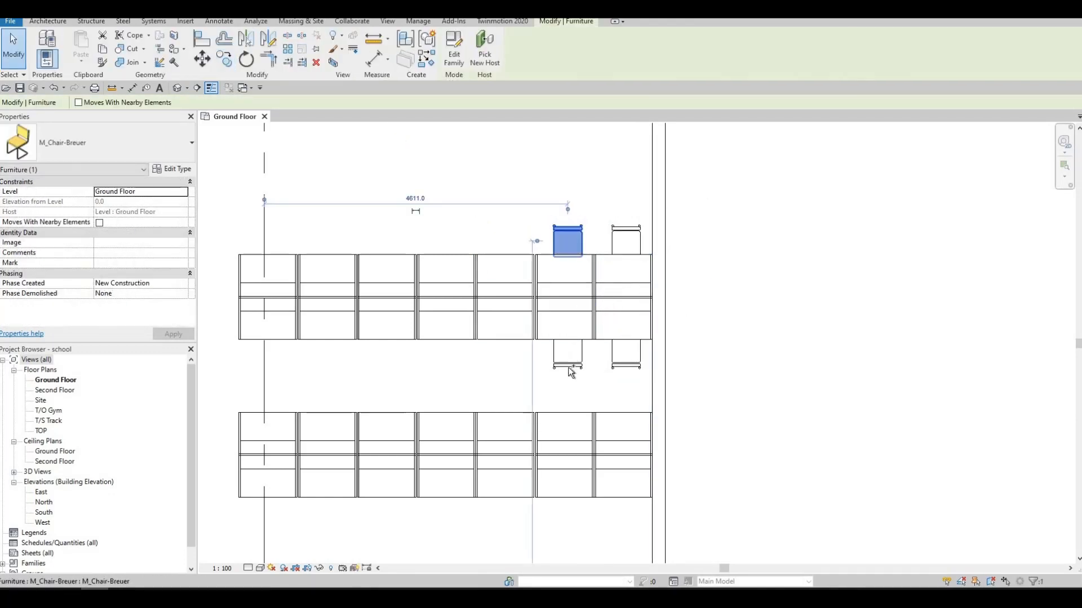
left_click(567, 354, "ctrl")
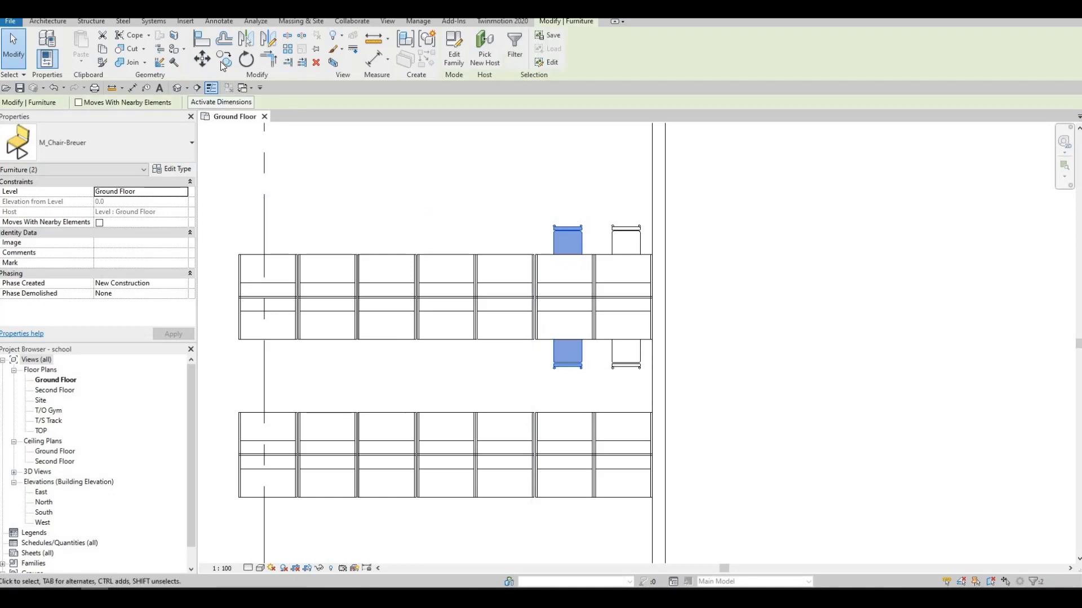
left_click(223, 59)
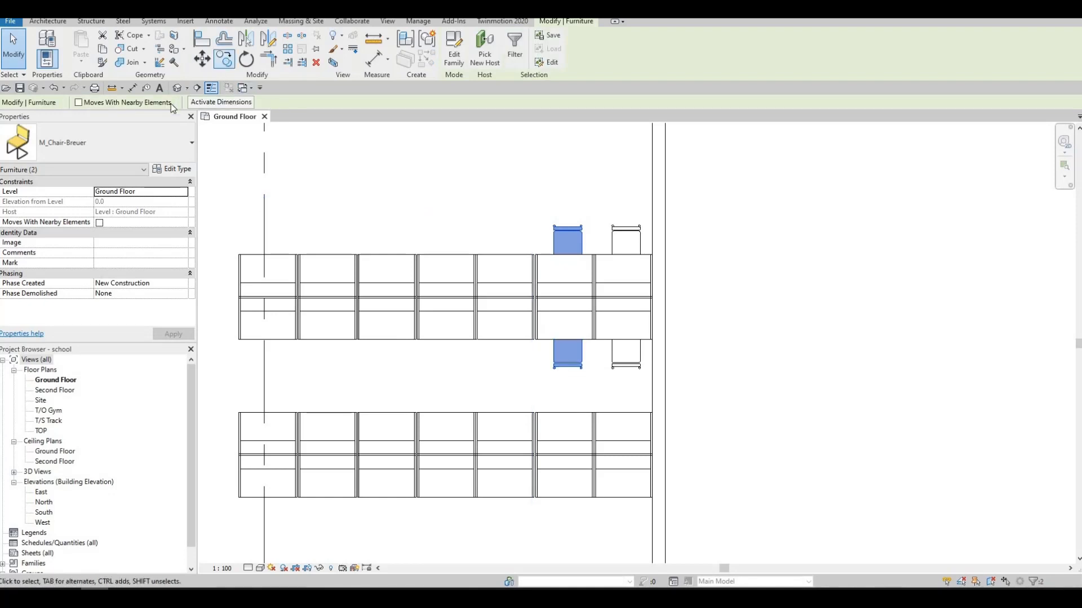
left_click(565, 254)
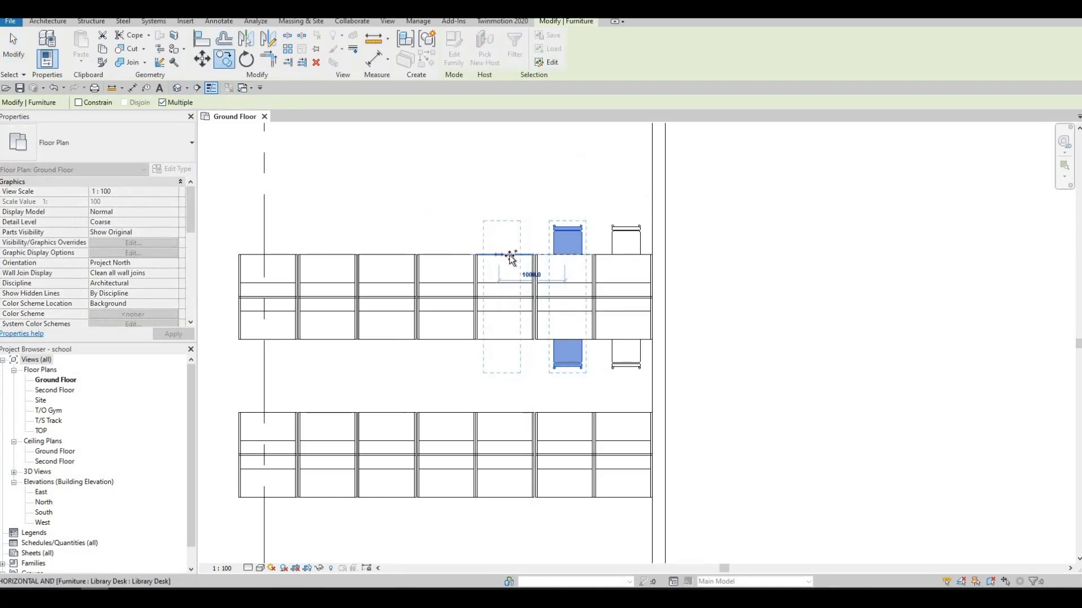
left_click(505, 255)
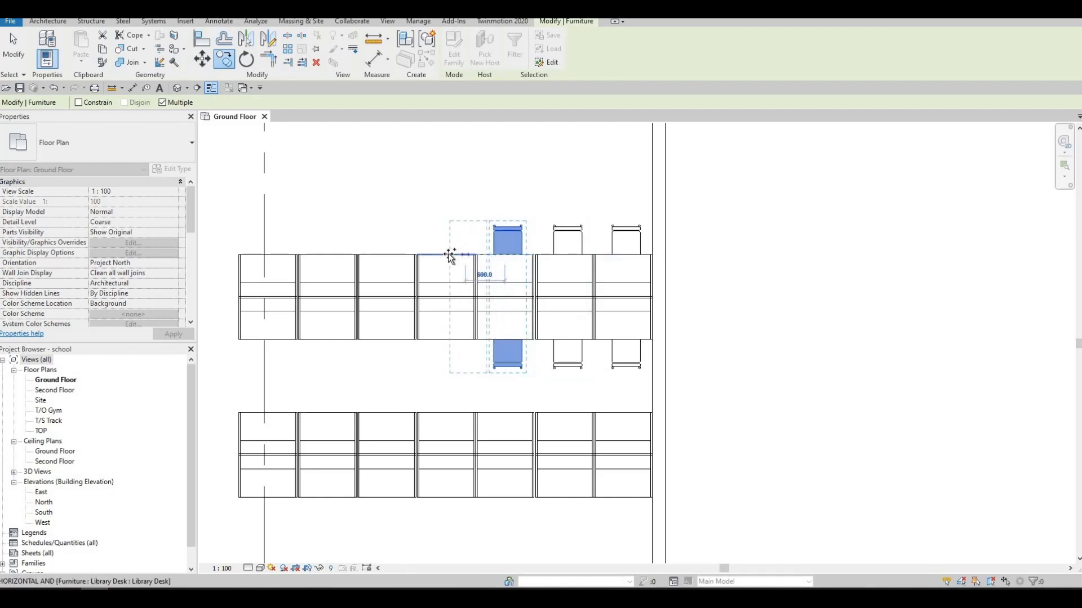
left_click(397, 257)
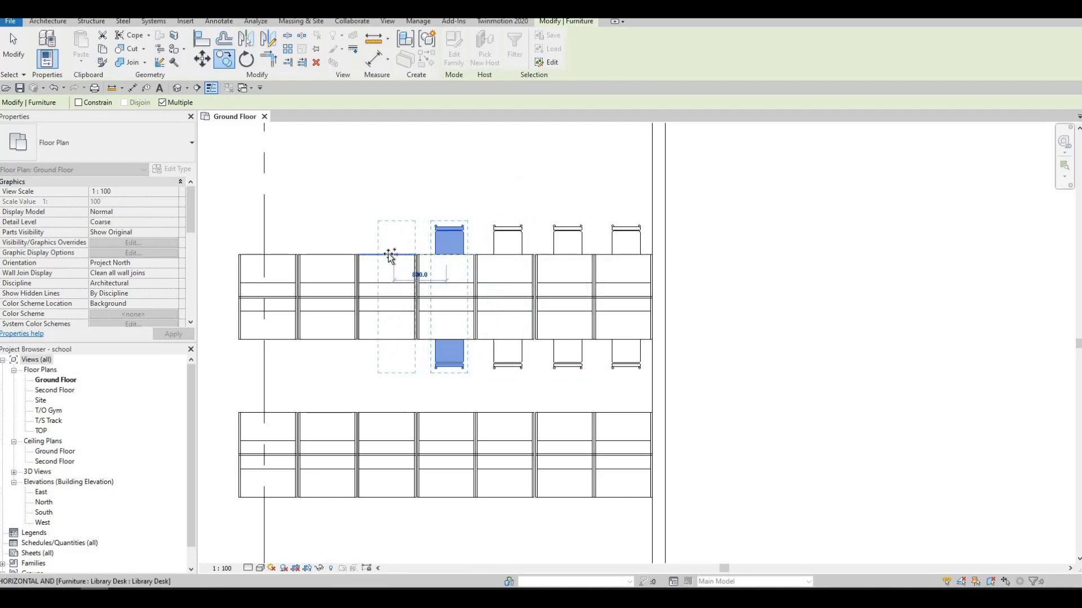
left_click(338, 256)
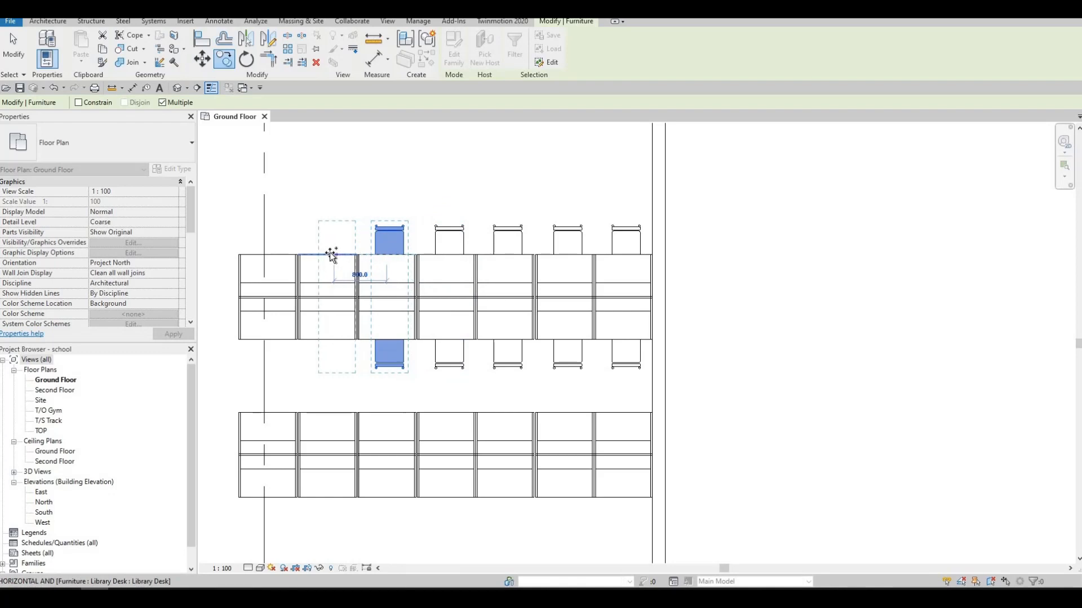
left_click(327, 253)
middle_click_drag(267, 254, 489, 228)
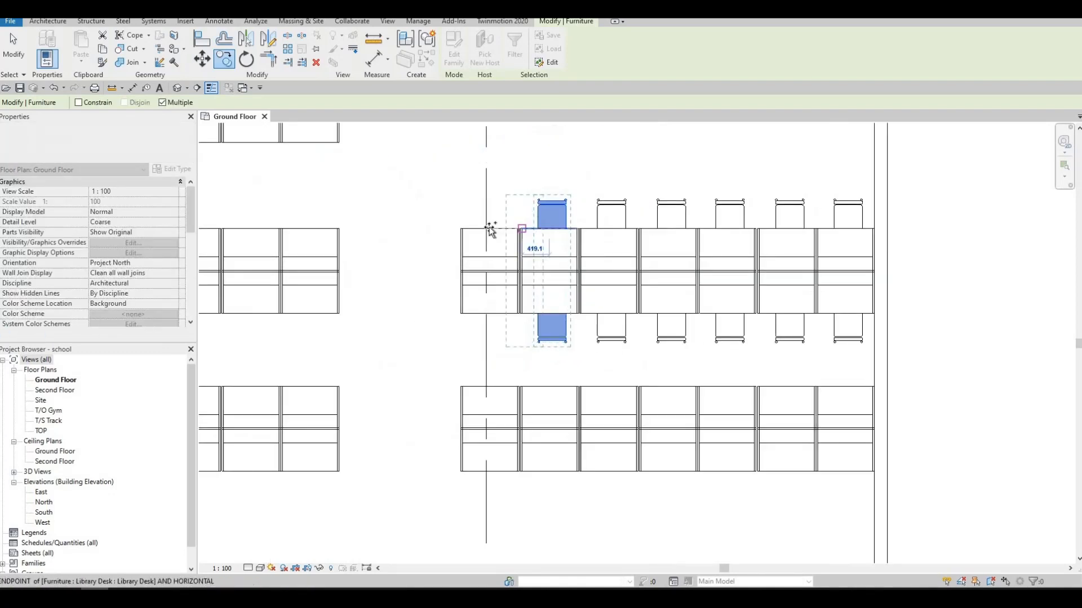
scroll(489, 228, "down", 1)
left_click(492, 230)
key("Escape")
key("Escape")
Examine the furniture layout across the Library, the General Office area, the General Purpose Area and the Gym.
middle_click_drag(331, 226, 614, 231)
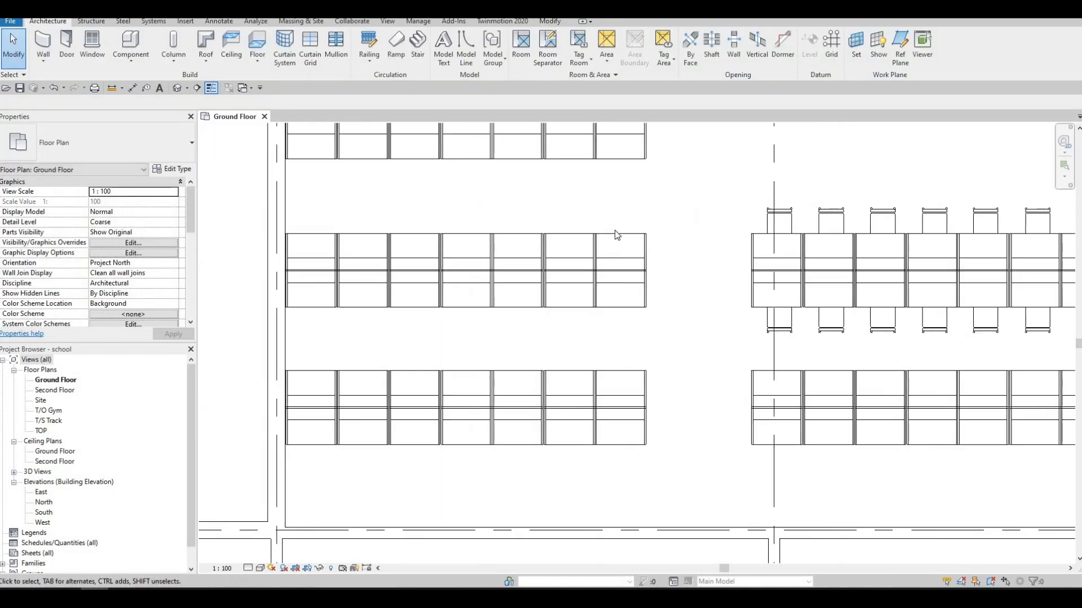
scroll(766, 438, "down", 1)
middle_click_drag(766, 438, 651, 352)
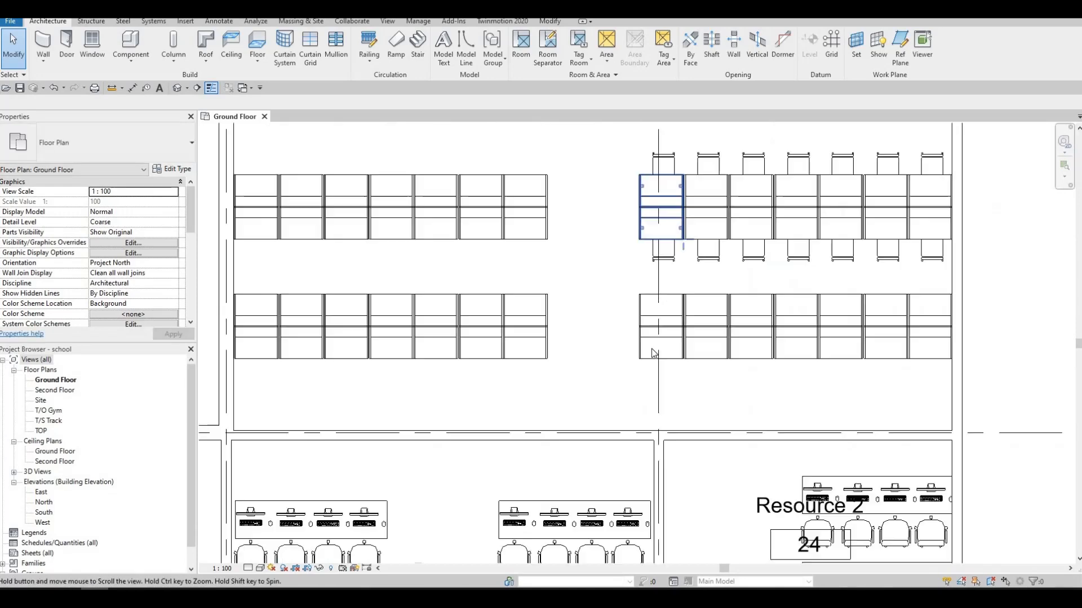
scroll(760, 418, "down", 3)
middle_click_drag(760, 418, 691, 333)
scroll(692, 333, "down", 1)
middle_click_drag(710, 227, 700, 312)
middle_click_drag(780, 296, 762, 316)
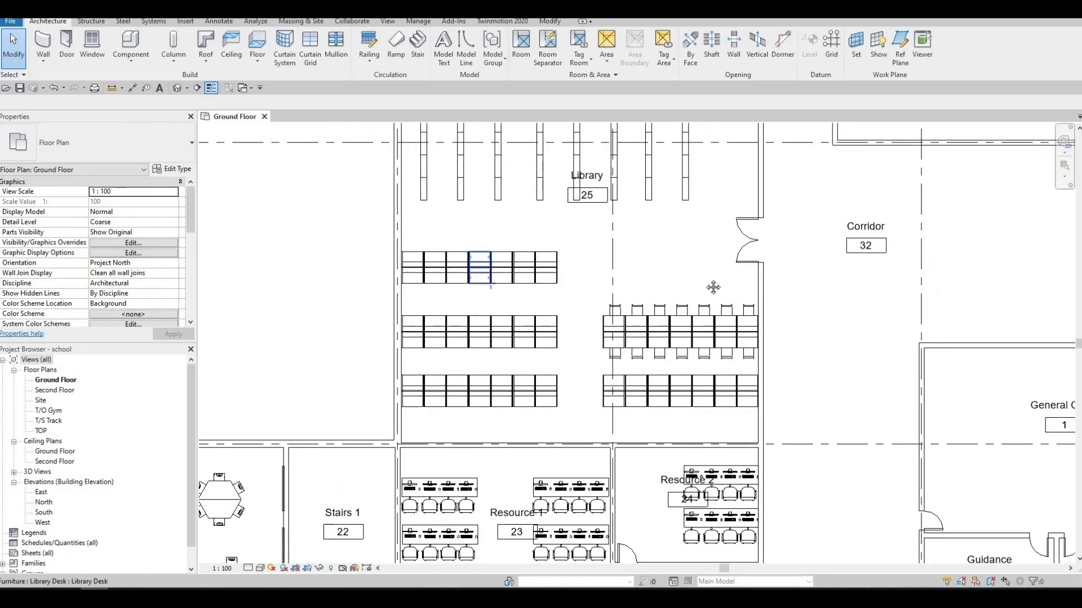
scroll(677, 240, "down", 4)
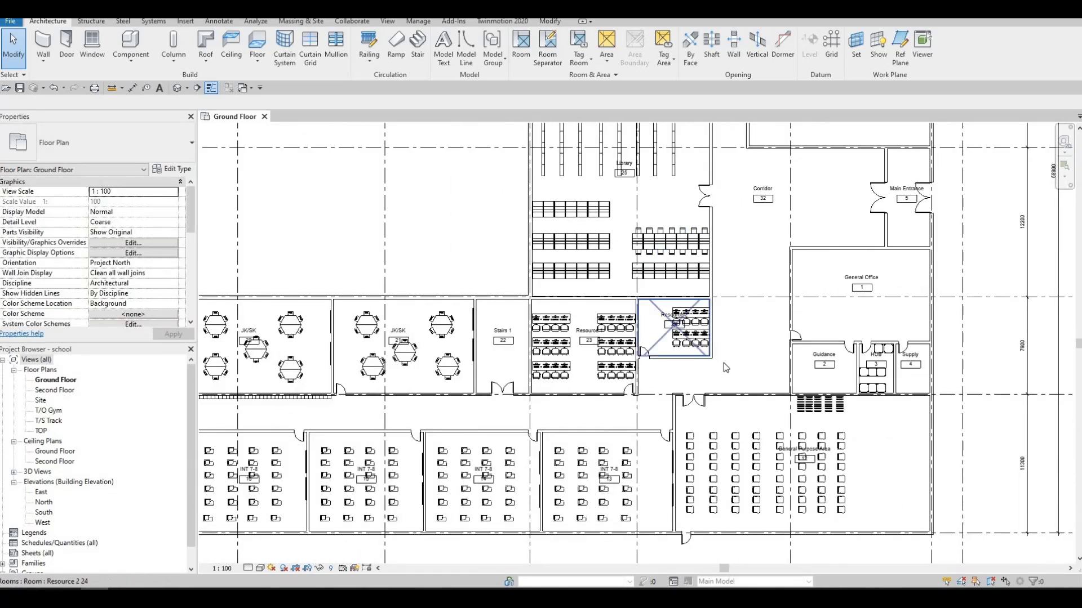
middle_click_drag(890, 408, 812, 445)
scroll(800, 363, "up", 3)
middle_click_drag(695, 191, 654, 257)
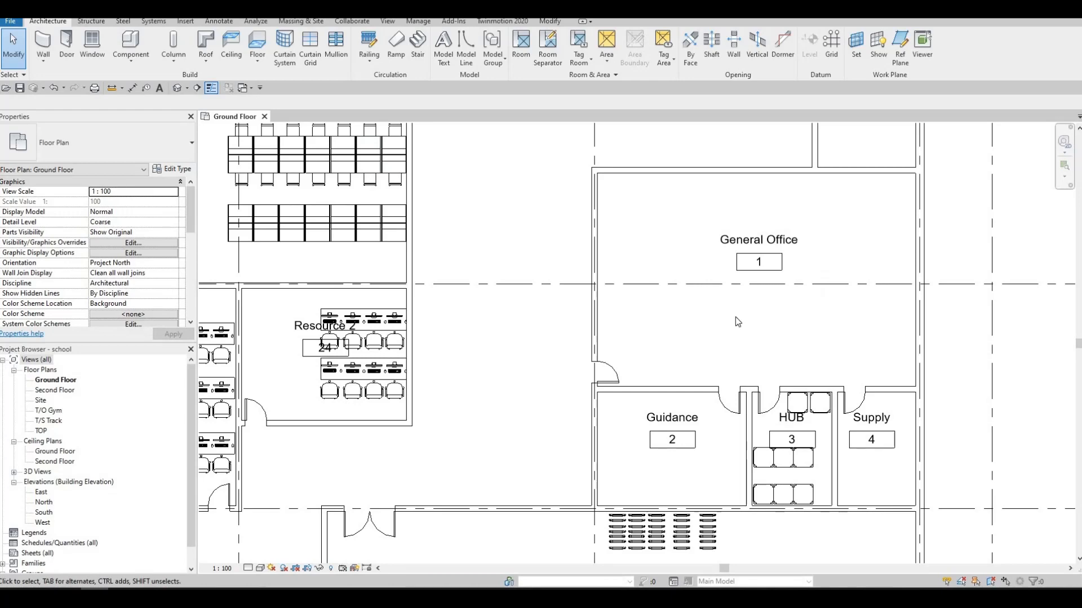
scroll(611, 309, "down", 2)
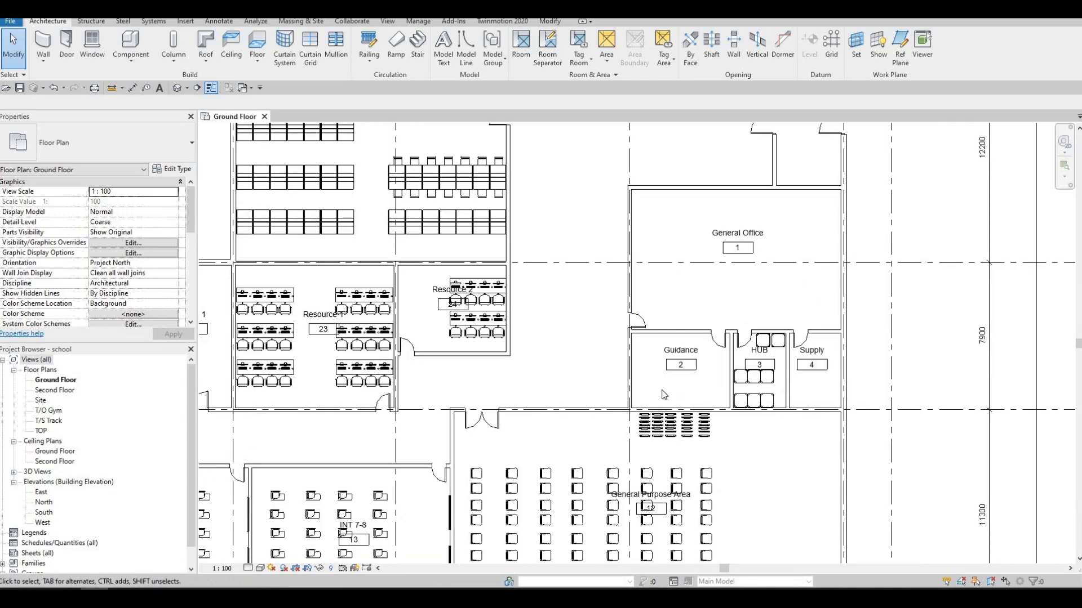
scroll(645, 328, "down", 1)
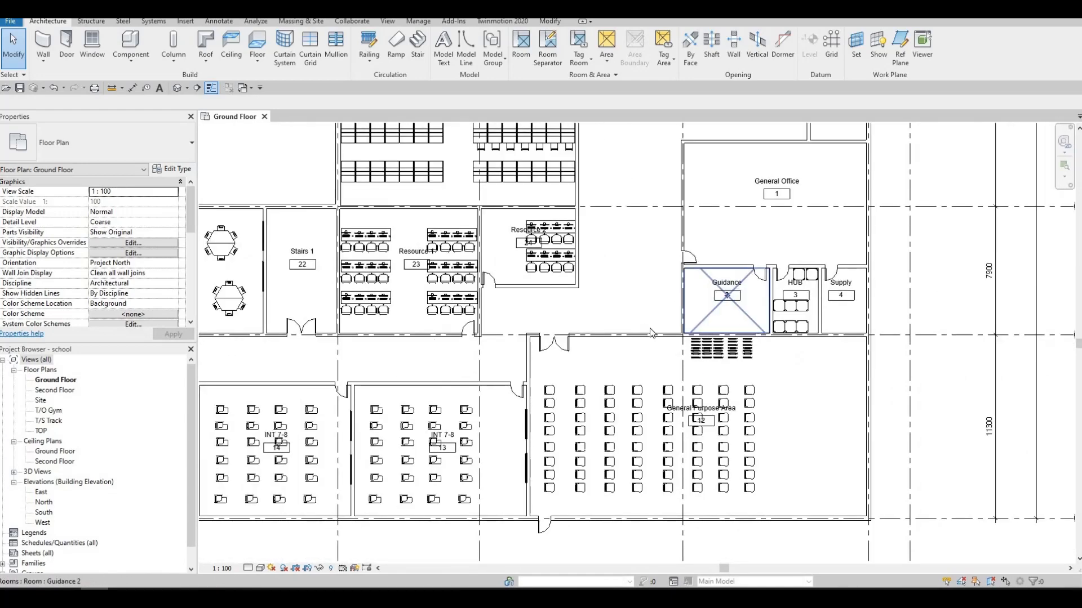
scroll(796, 333, "down", 2)
middle_click_drag(796, 333, 760, 510)
scroll(840, 388, "down", 1)
middle_click_drag(760, 354, 726, 463)
scroll(760, 354, "up", 4)
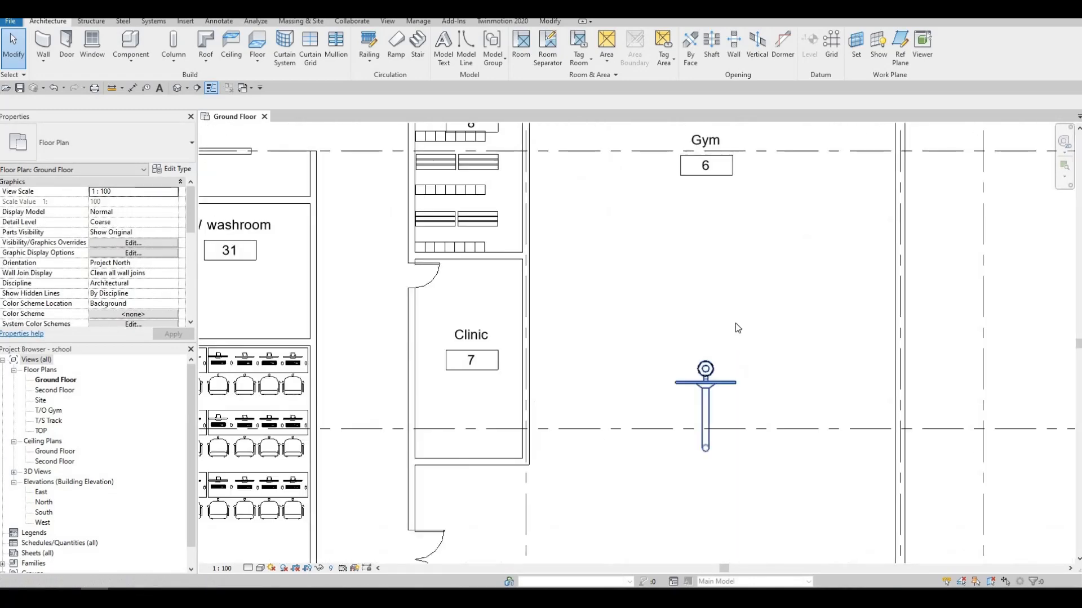
Move the double glass door below the Clinic down its wall, closer to the Gym's lower-left corner.
middle_click_drag(665, 346, 721, 369)
scroll(713, 372, "down", 1)
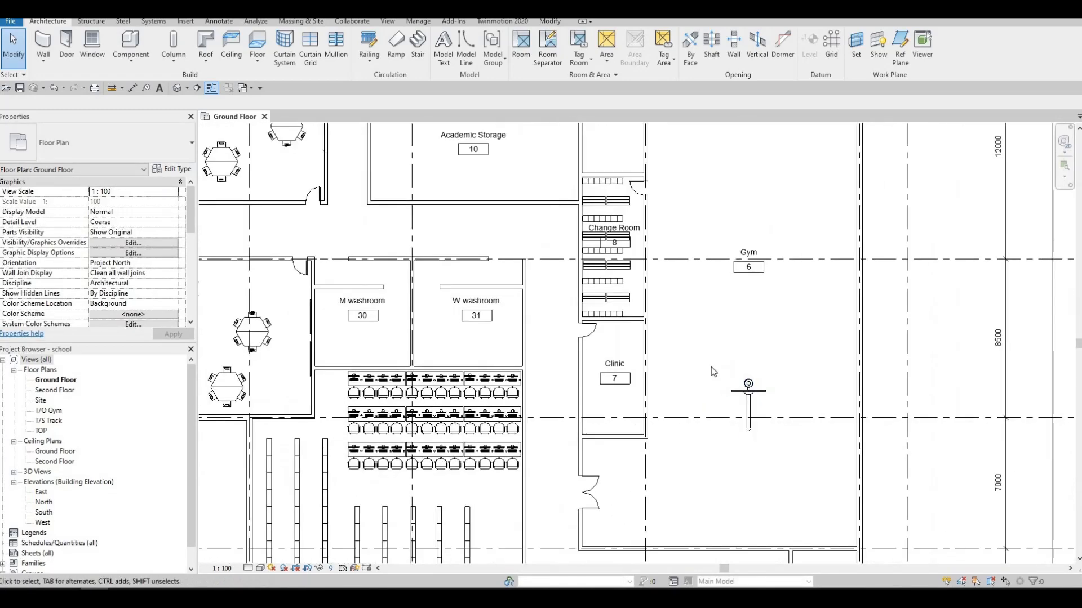
middle_click_drag(595, 498, 611, 457)
left_click(613, 455)
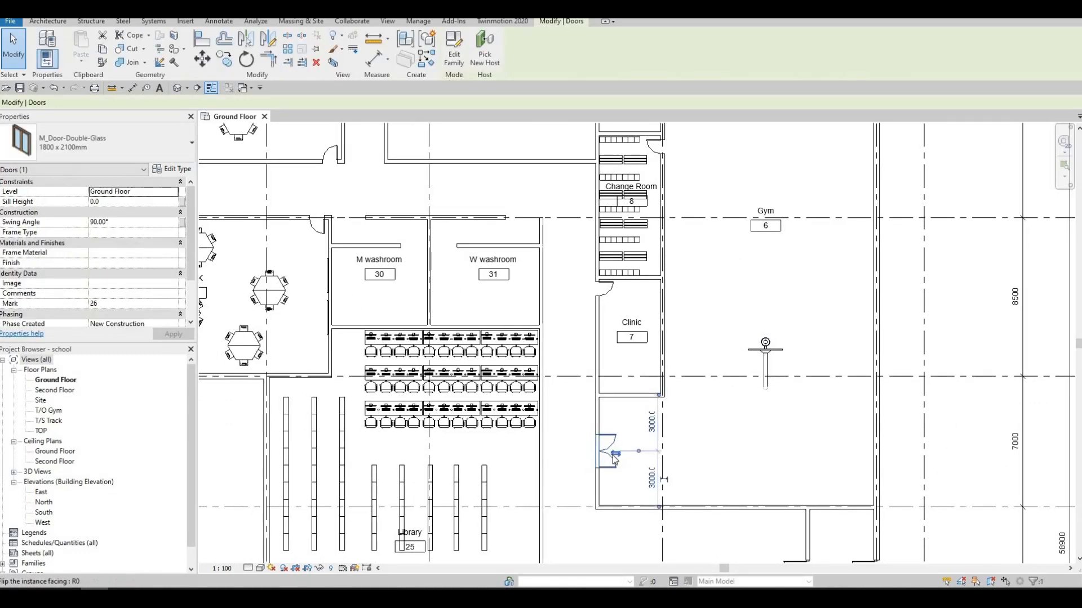
left_click_drag(613, 455, 613, 474)
left_click(634, 418)
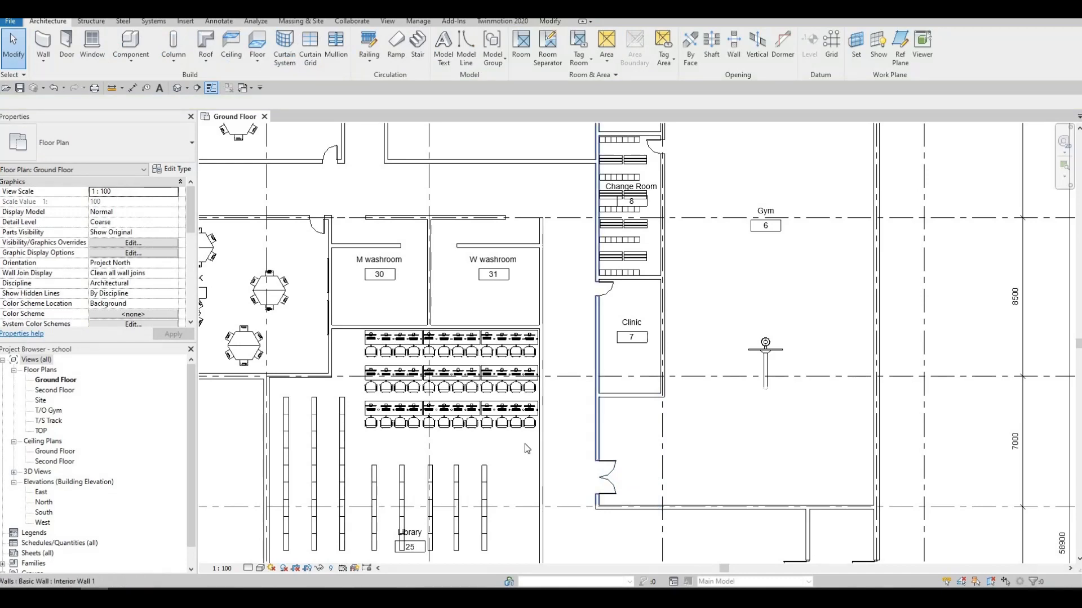
Review the whole furnished ground floor, including the Gym, JK/SK rooms, INT 7-8 rooms, Library and General Purpose Area.
middle_click_drag(695, 426, 620, 451)
scroll(682, 335, "down", 2)
middle_click_drag(682, 335, 632, 379)
scroll(677, 222, "down", 1)
middle_click_drag(677, 222, 737, 311)
scroll(738, 311, "down", 2)
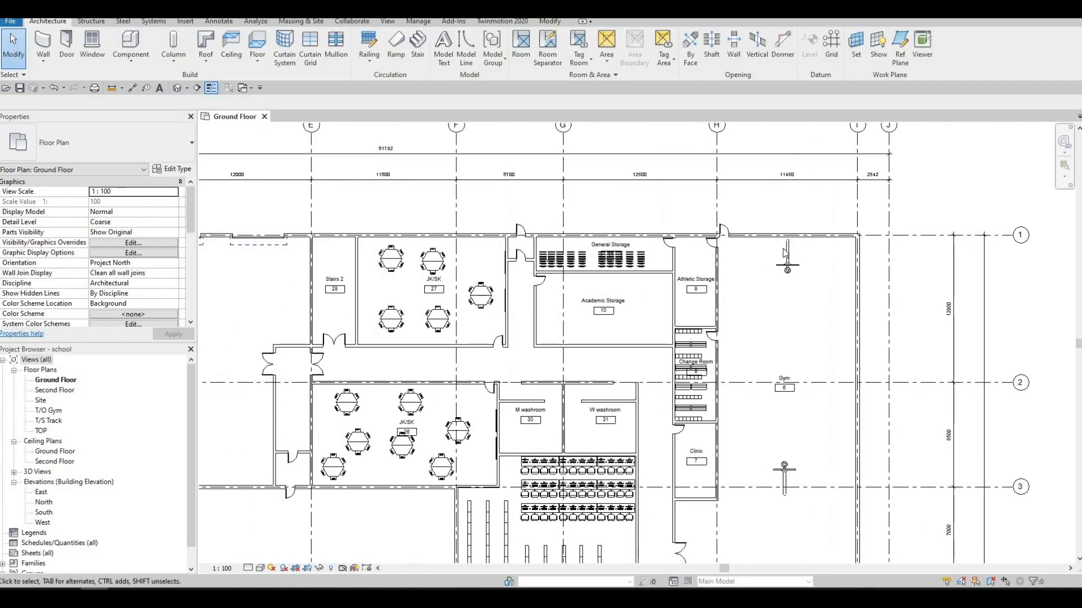
scroll(536, 287, "up", 2)
scroll(536, 287, "down", 2)
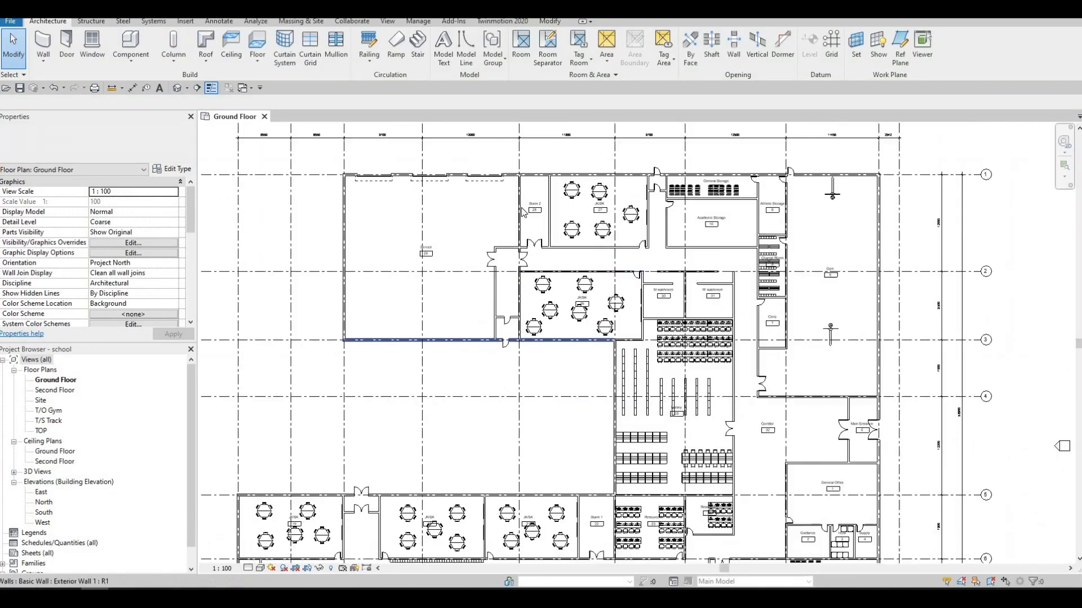
middle_click_drag(395, 365, 493, 320)
middle_click_drag(605, 276, 593, 364)
middle_click_drag(595, 520, 581, 386)
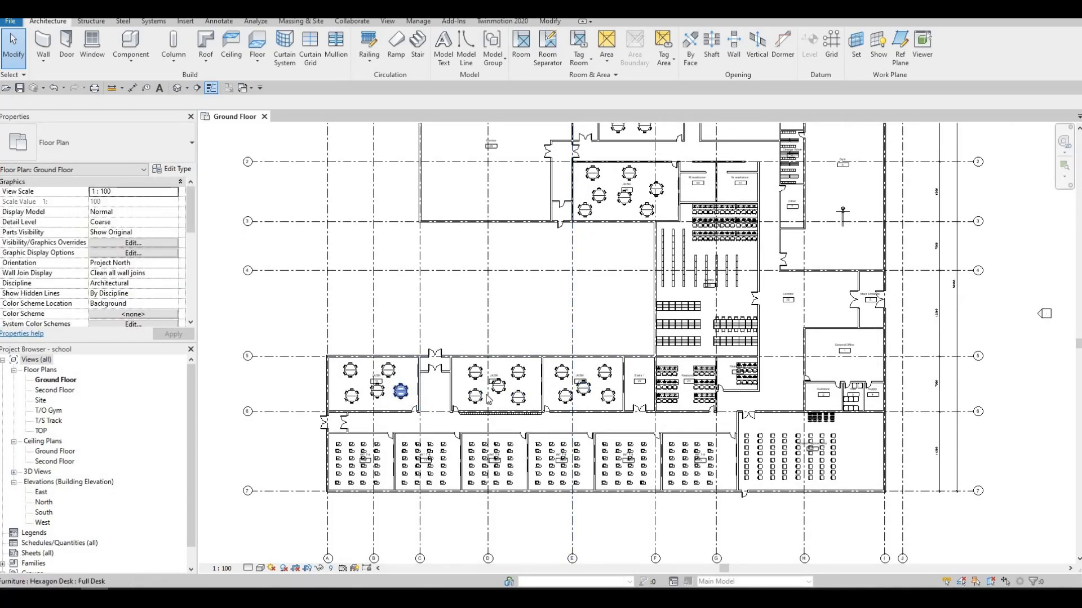
scroll(565, 394, "up", 3)
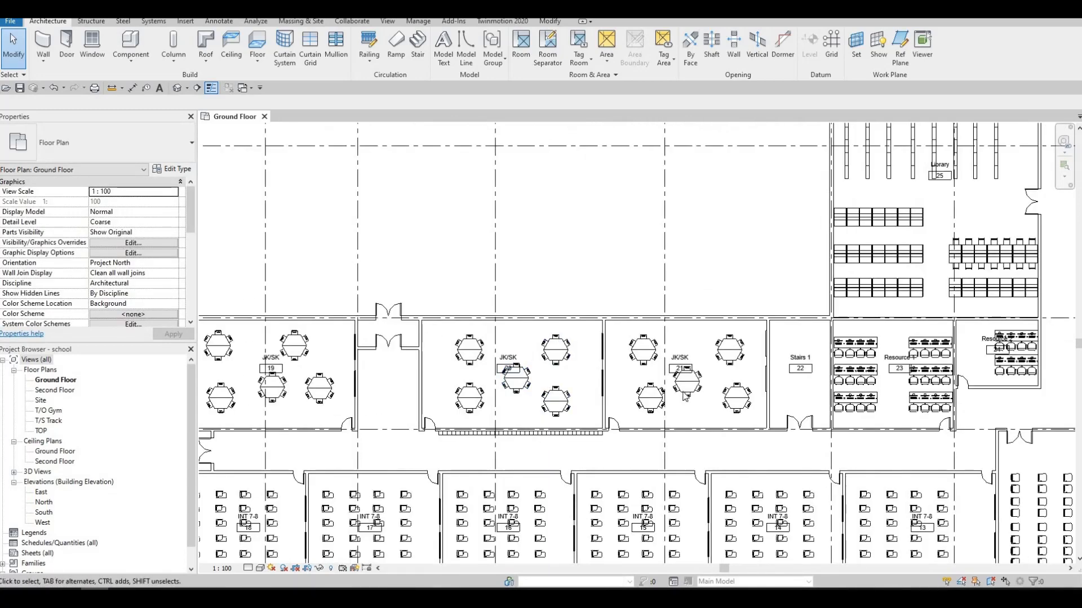
scroll(685, 394, "down", 2)
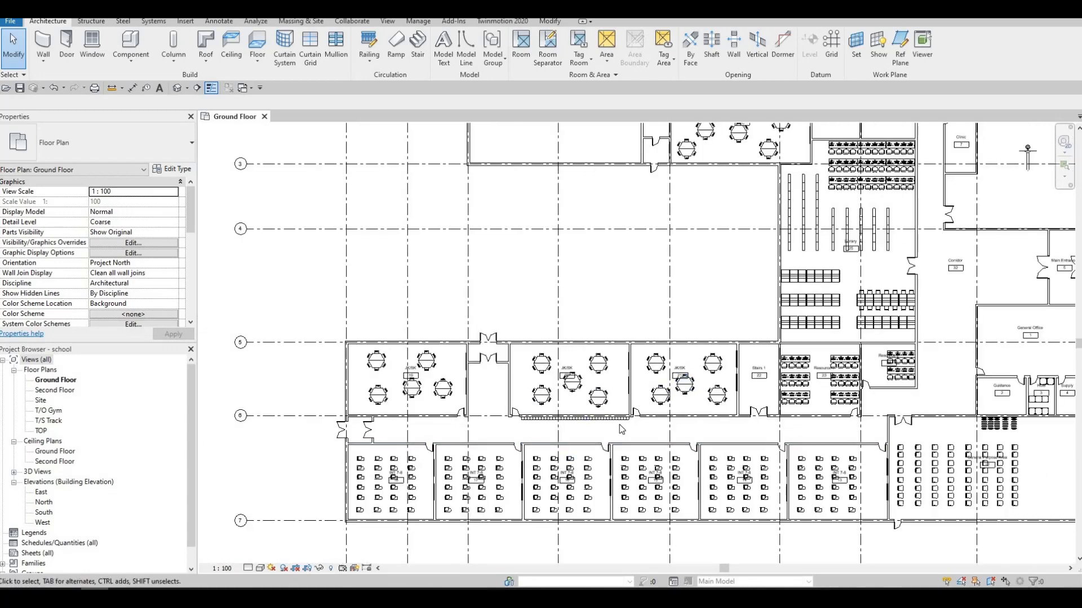
middle_click_drag(756, 459, 686, 449)
middle_click_drag(830, 405, 685, 468)
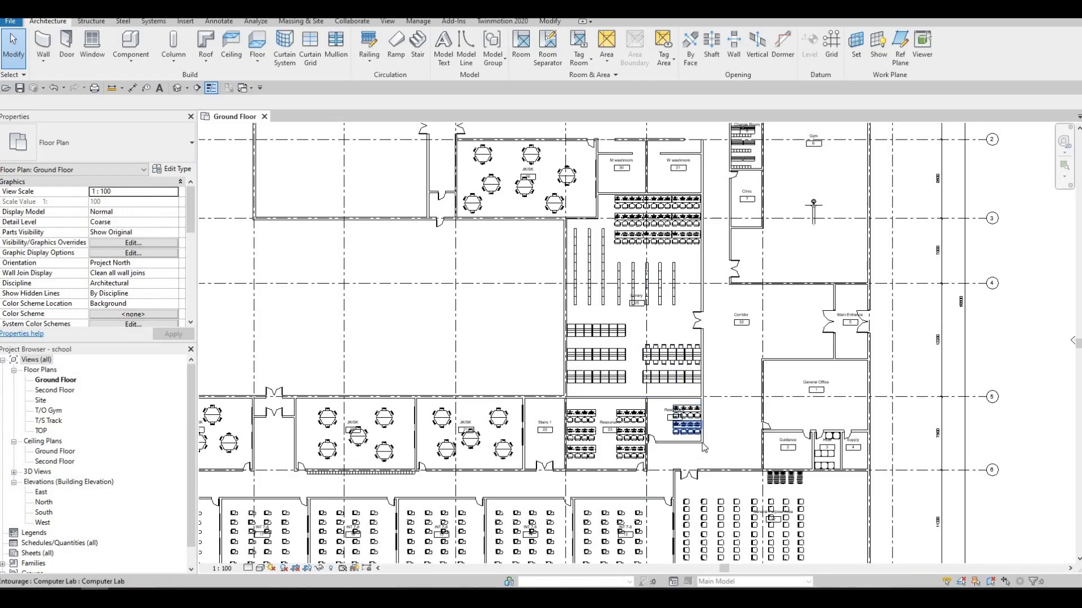
middle_click_drag(810, 511, 810, 449)
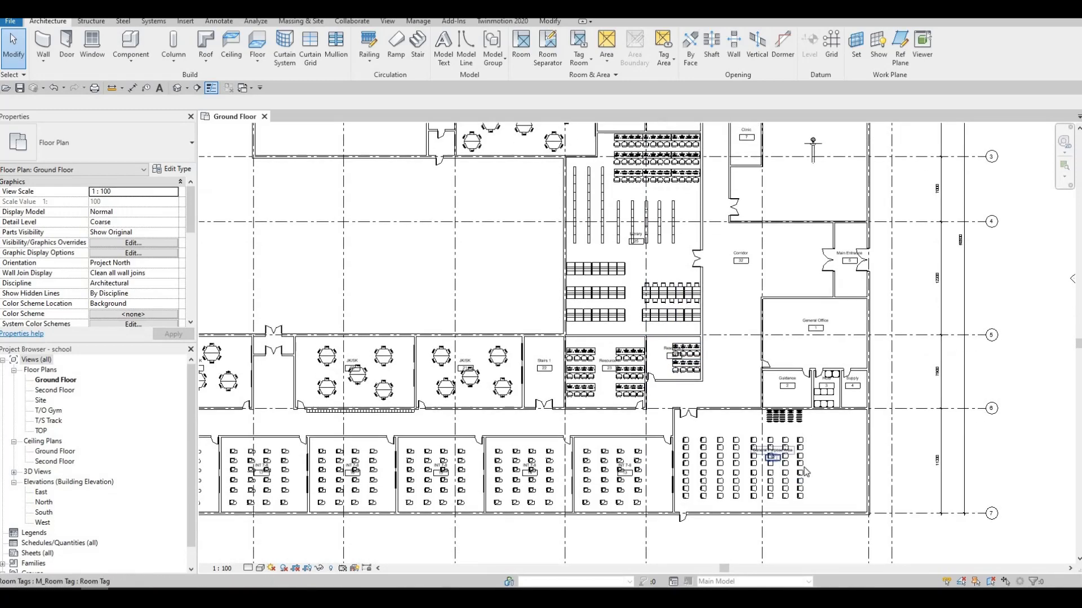
Inspect the chair rows in the General Purpose Area and the furniture around the Gym, Change Room, Clinic, Library and JK/SK rooms.
scroll(804, 472, "up", 4)
middle_click_drag(568, 417, 614, 352)
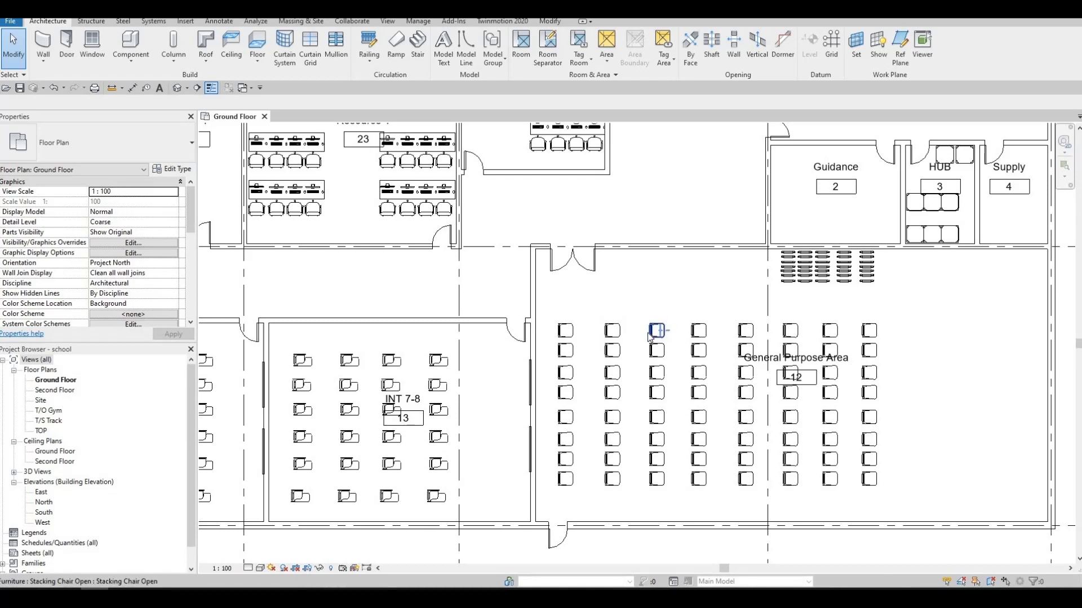
scroll(880, 347, "down", 8)
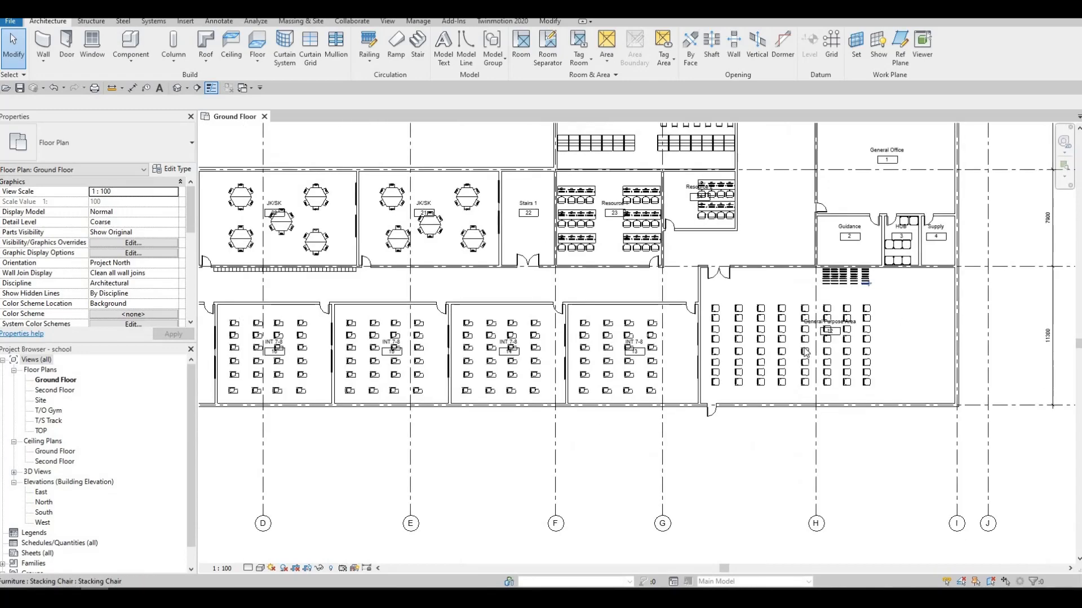
middle_click_drag(737, 294, 737, 361)
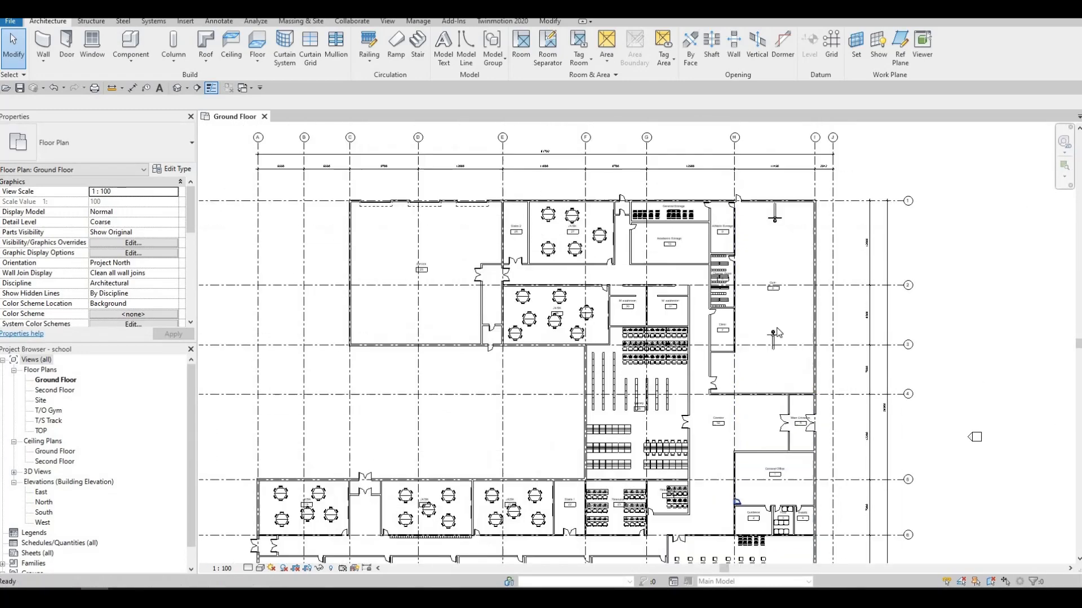
scroll(764, 350, "up", 2)
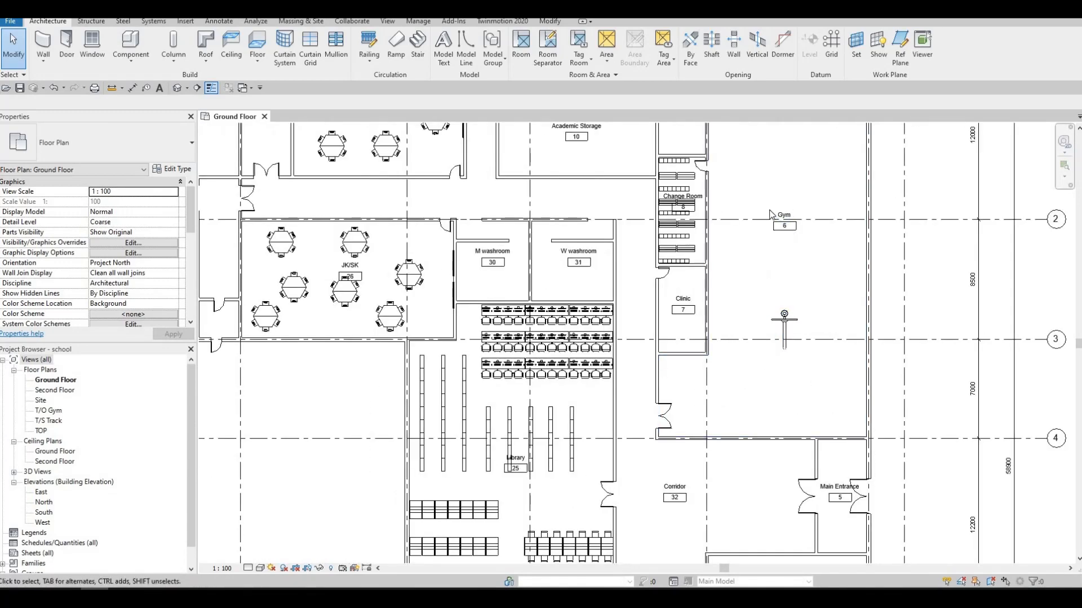
middle_click_drag(772, 213, 738, 382)
middle_click_drag(667, 332, 749, 259)
scroll(637, 385, "down", 1)
middle_click_drag(625, 232, 671, 321)
Examine the complete ground floor plan within its grid lines, from the Gym down to the classroom row.
scroll(671, 321, "down", 4)
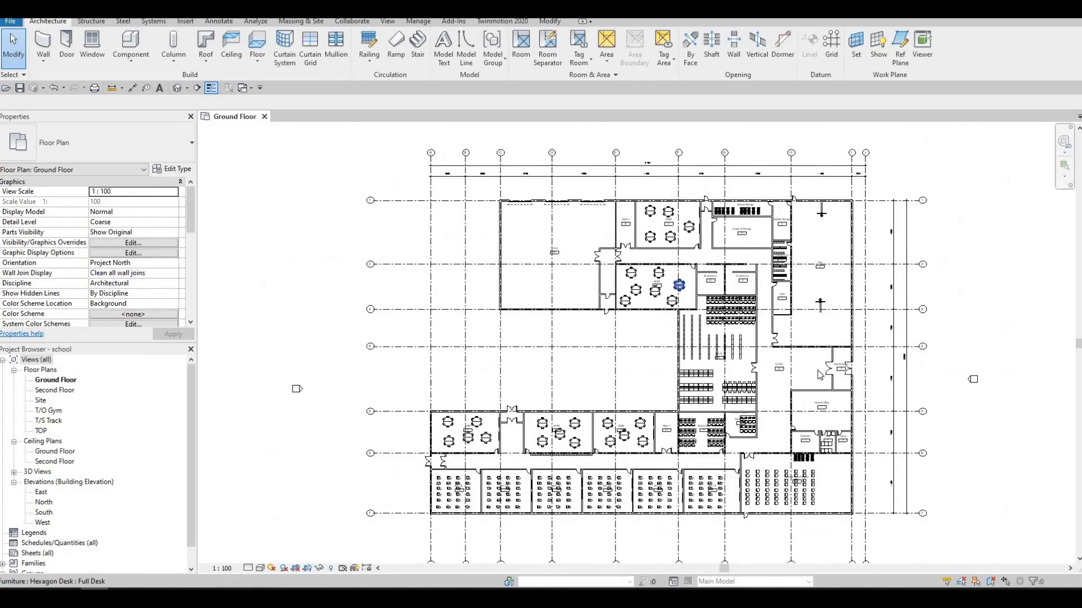
scroll(799, 299, "up", 2)
scroll(798, 299, "down", 1)
middle_click_drag(805, 361, 797, 318)
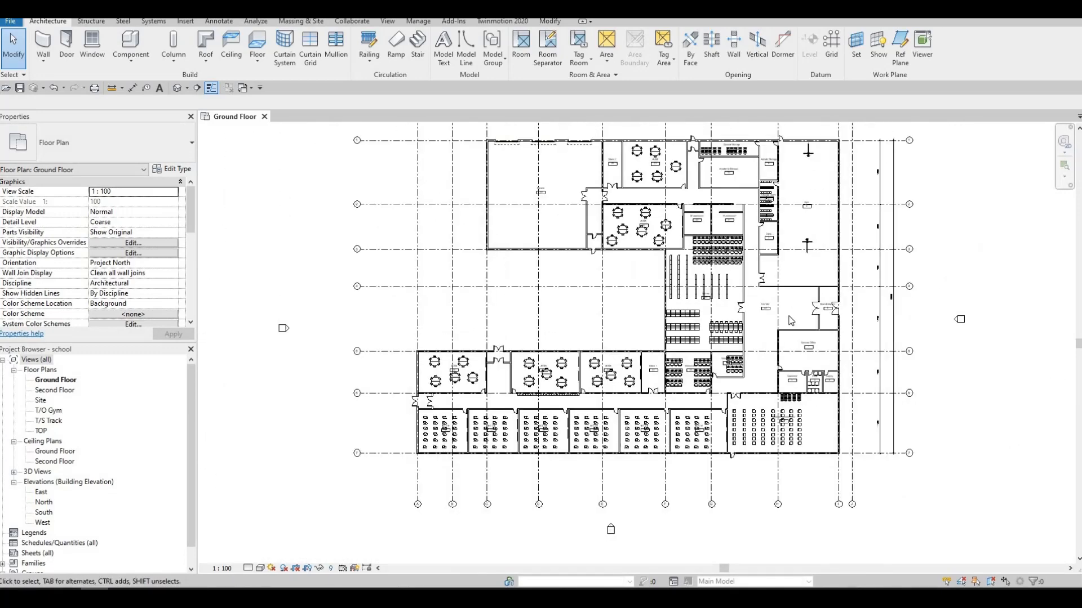
middle_click_drag(791, 258, 790, 298)
scroll(796, 267, "down", 1)
scroll(796, 267, "up", 1)
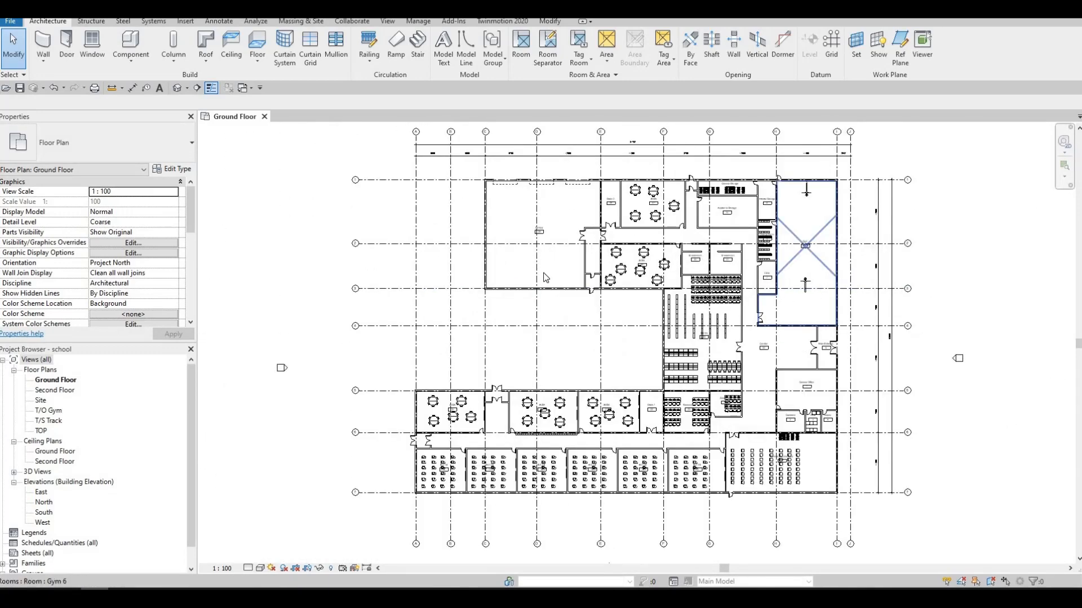